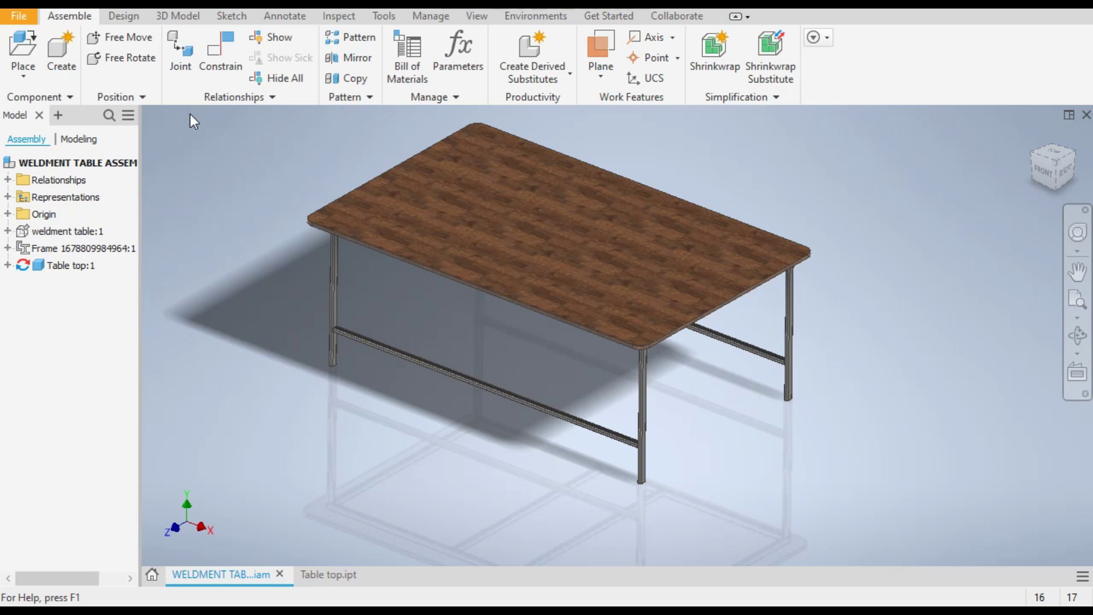
Start a new assembly from the metric Standard (mm).iam template
click(23, 16)
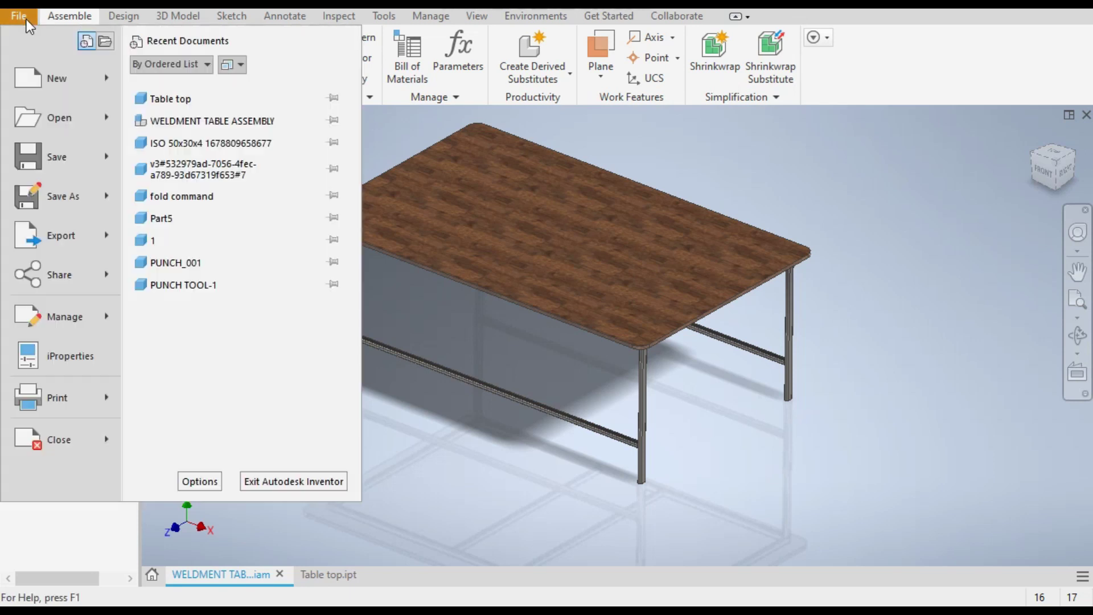
click(50, 77)
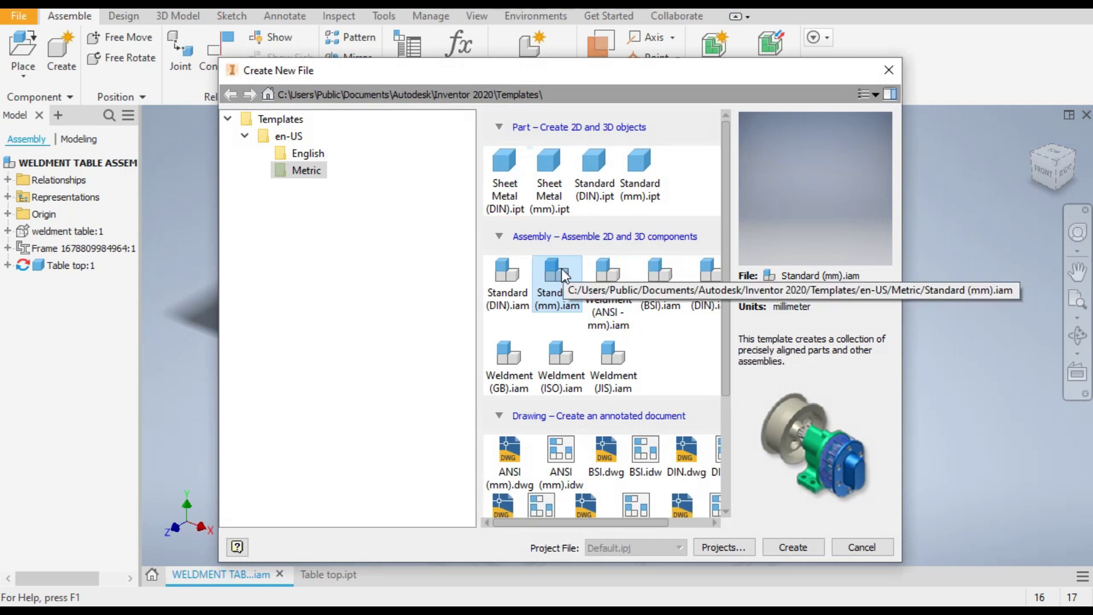
double_click(557, 308)
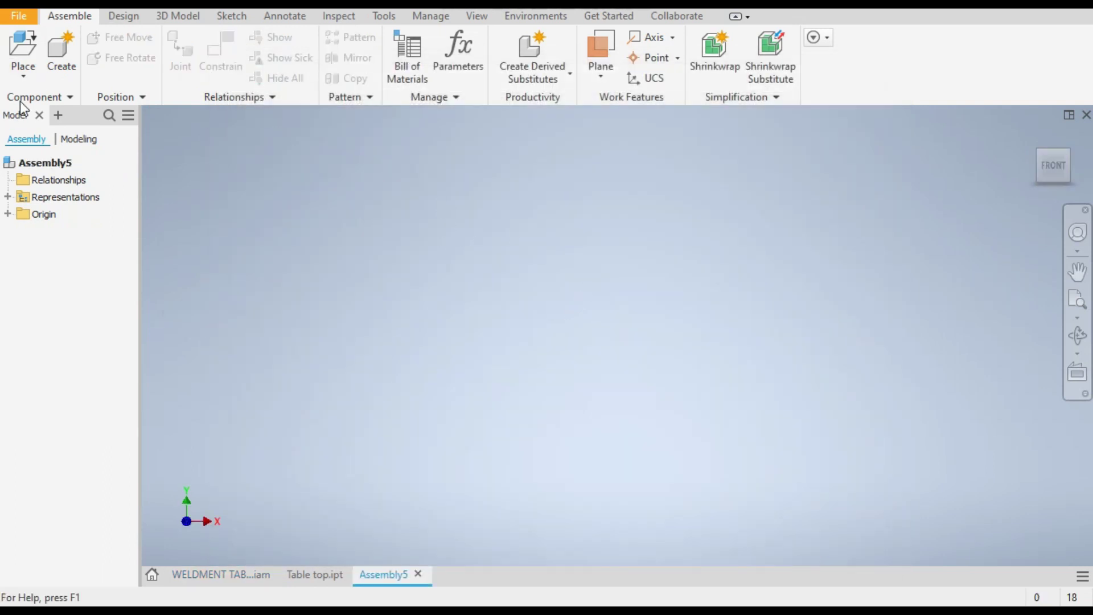
Create a new in-place component named FRAME and choose where it is saved
click(61, 50)
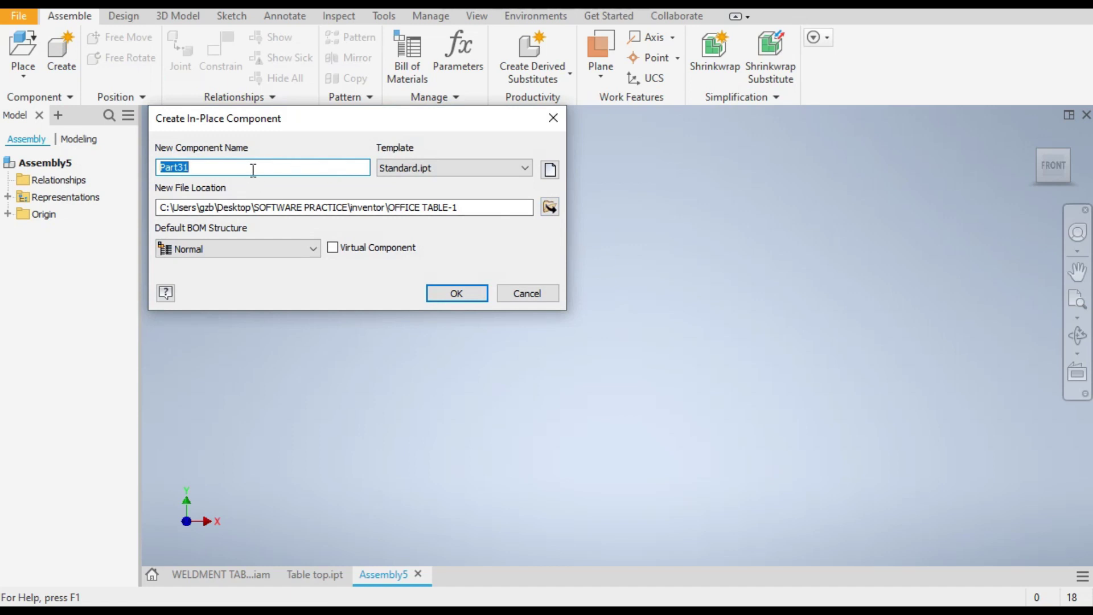
text(FR)
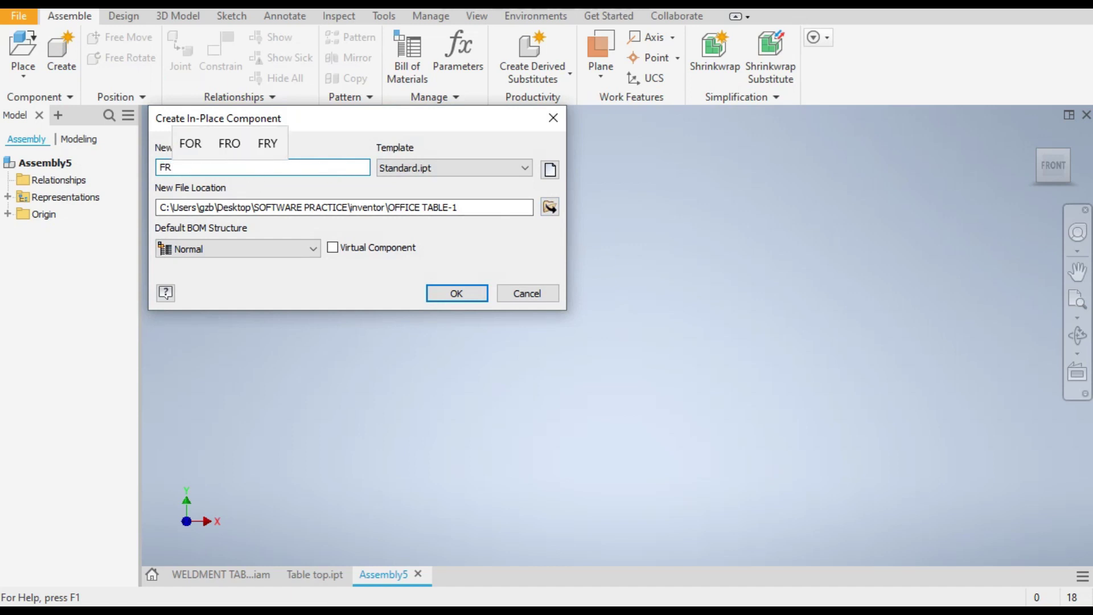
text(AME)
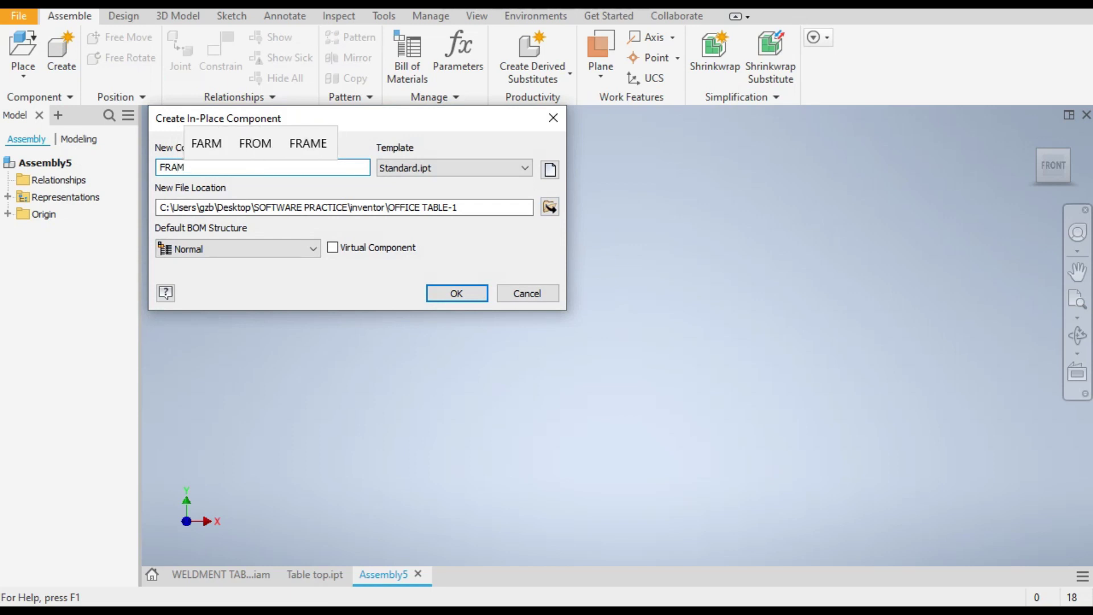
click(549, 207)
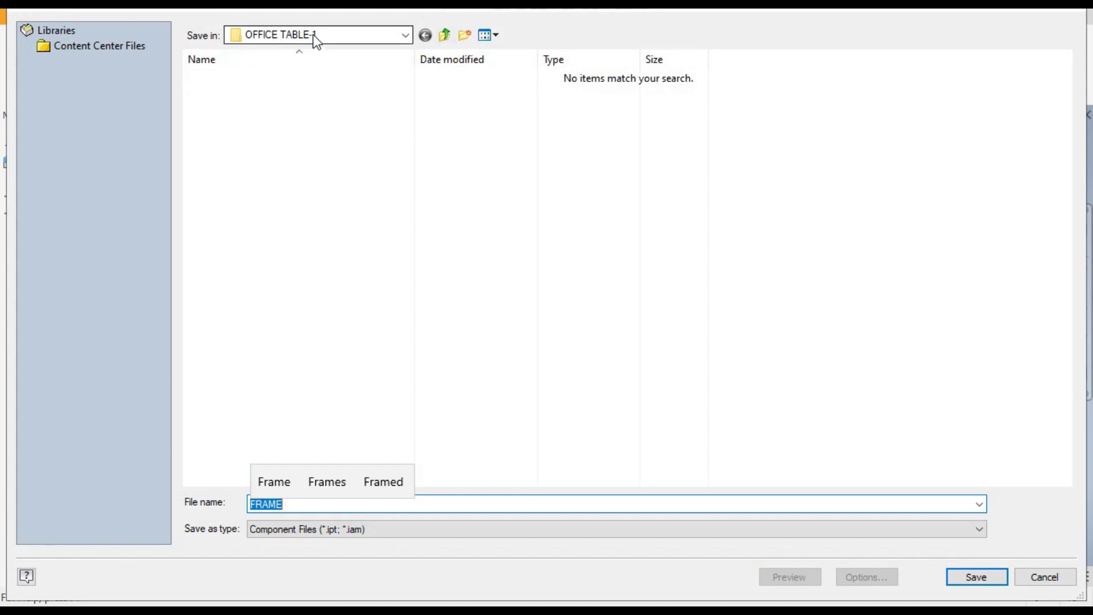
Save FRAME into the OFFICE TABLE-1 folder and confirm the new component
click(443, 35)
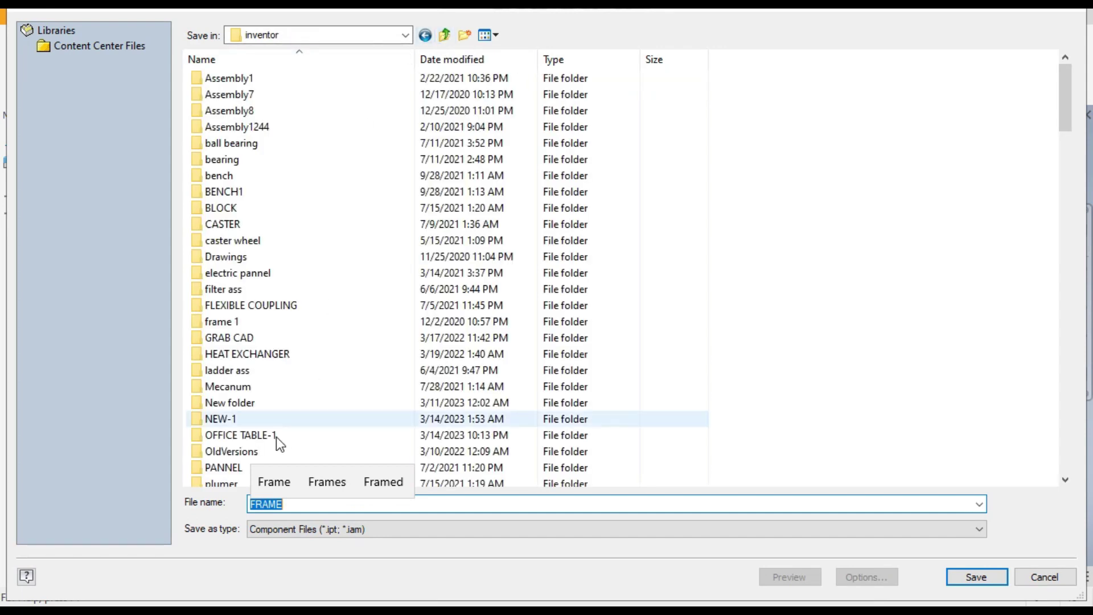
scroll(244, 450, down, 4)
scroll(317, 215, up, 4)
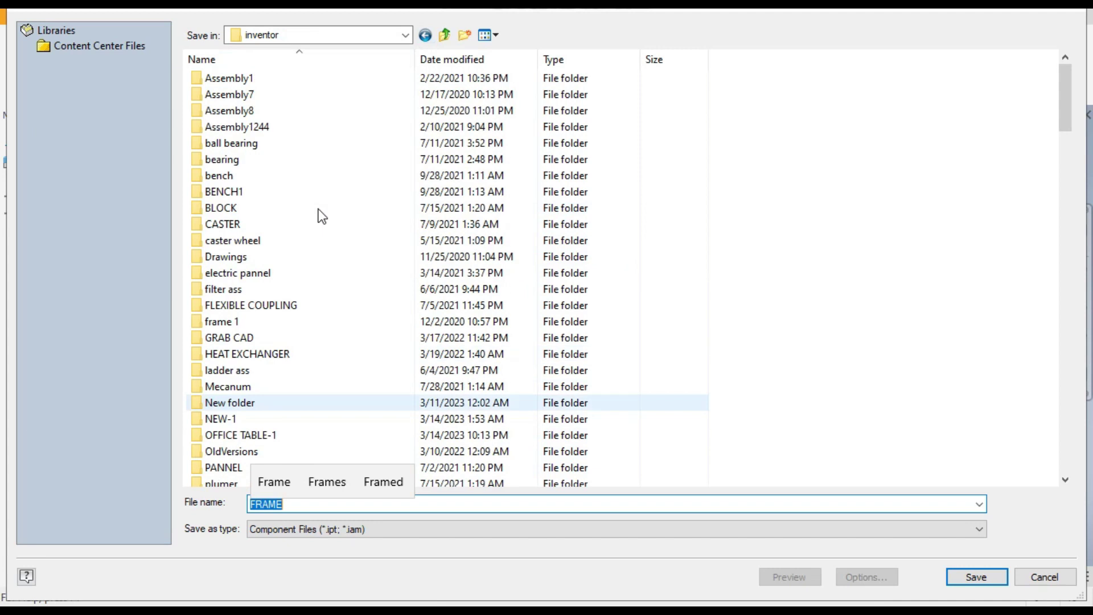
click(505, 57)
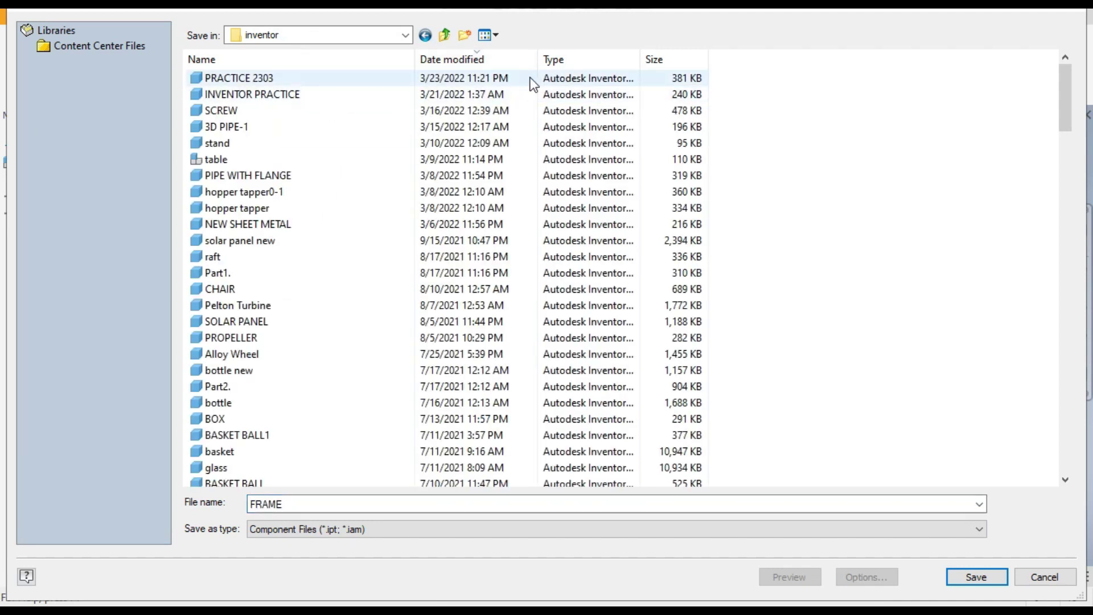
click(505, 59)
click(505, 59)
scroll(330, 404, down, 4)
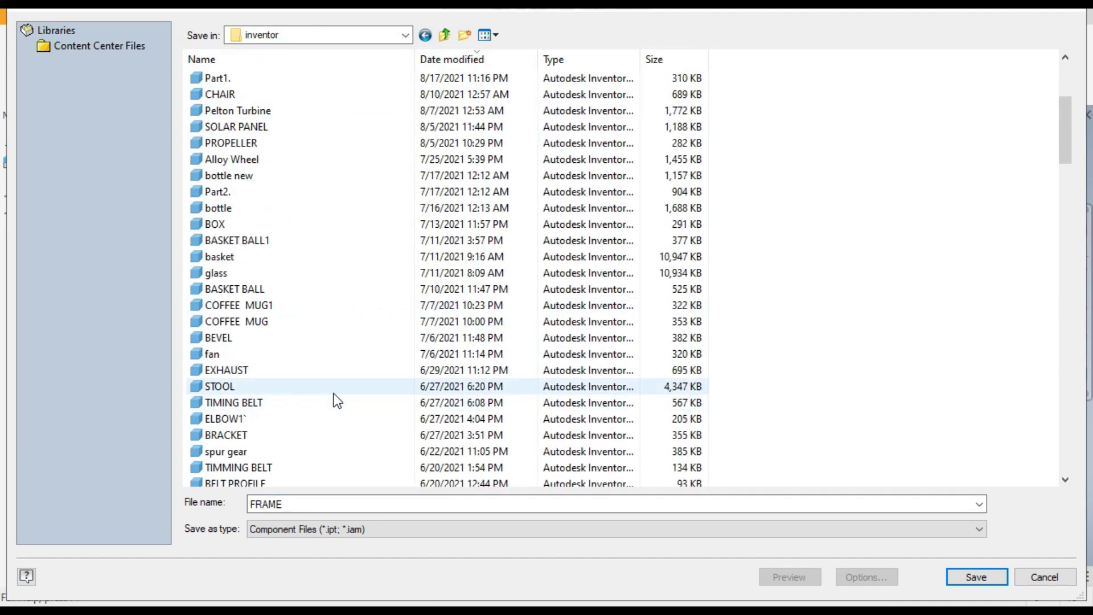
scroll(336, 400, down, 20)
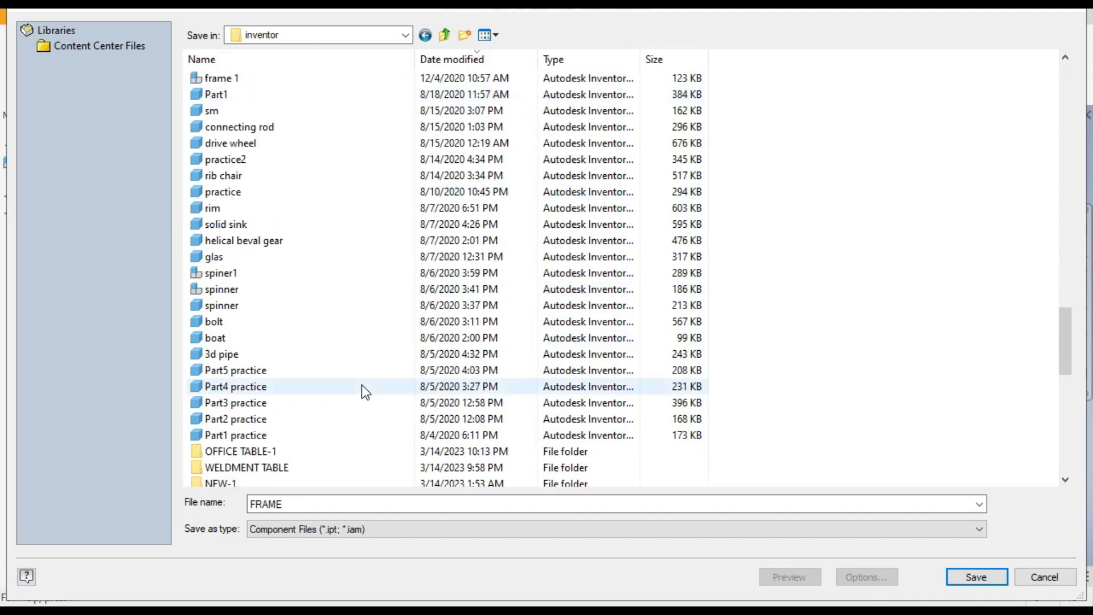
double_click(278, 451)
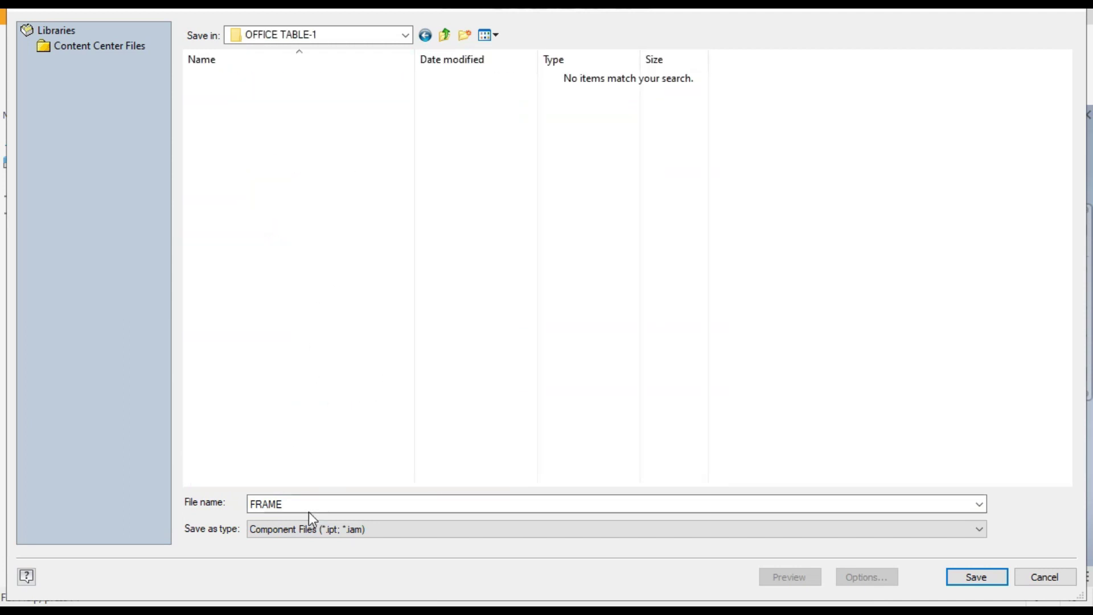
click(980, 576)
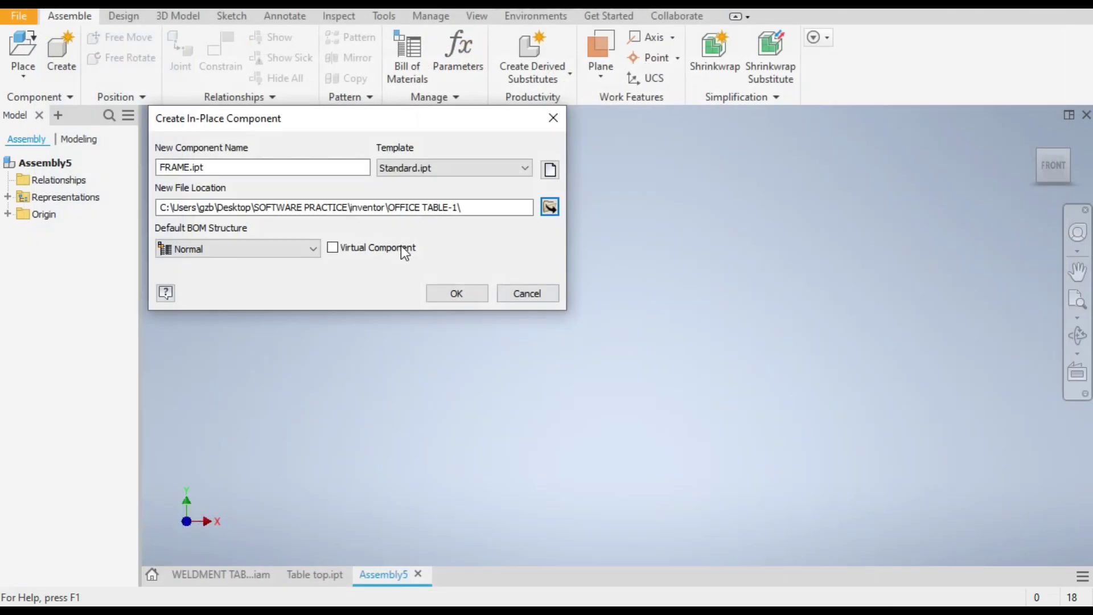
click(453, 293)
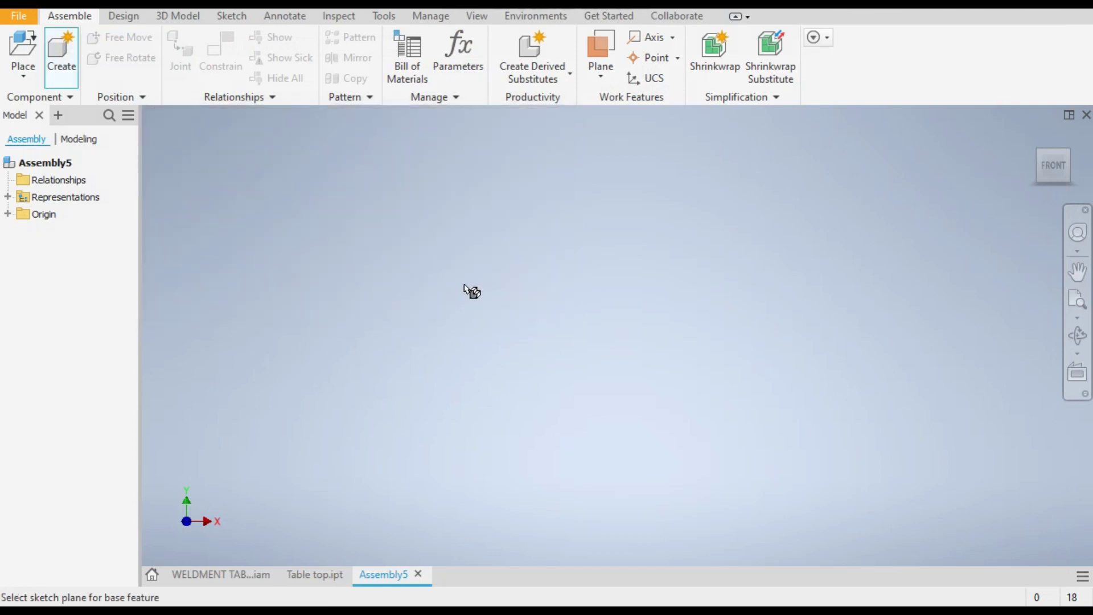
Place FRAME in the assembly, start a 3D sketch in Home view, then check WELDMENT TABLE
click(530, 244)
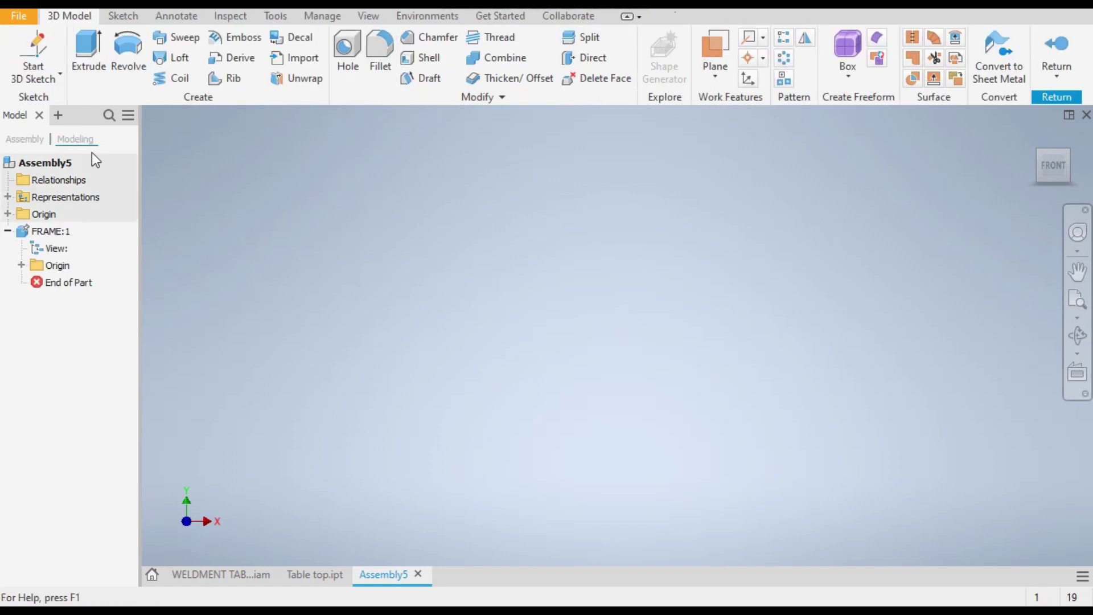
click(36, 73)
click(57, 144)
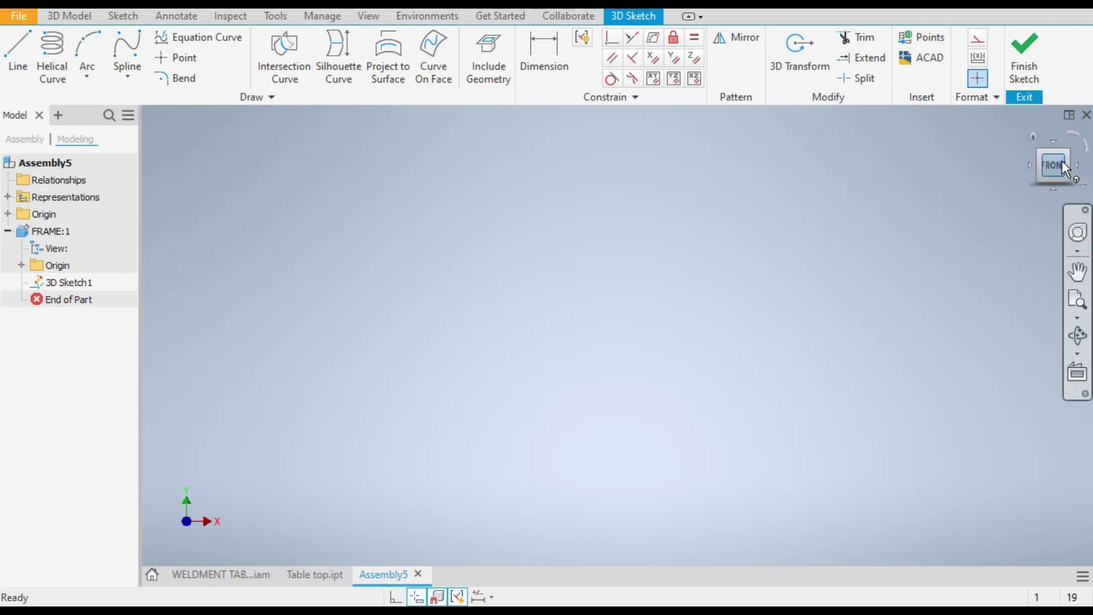
click(1032, 137)
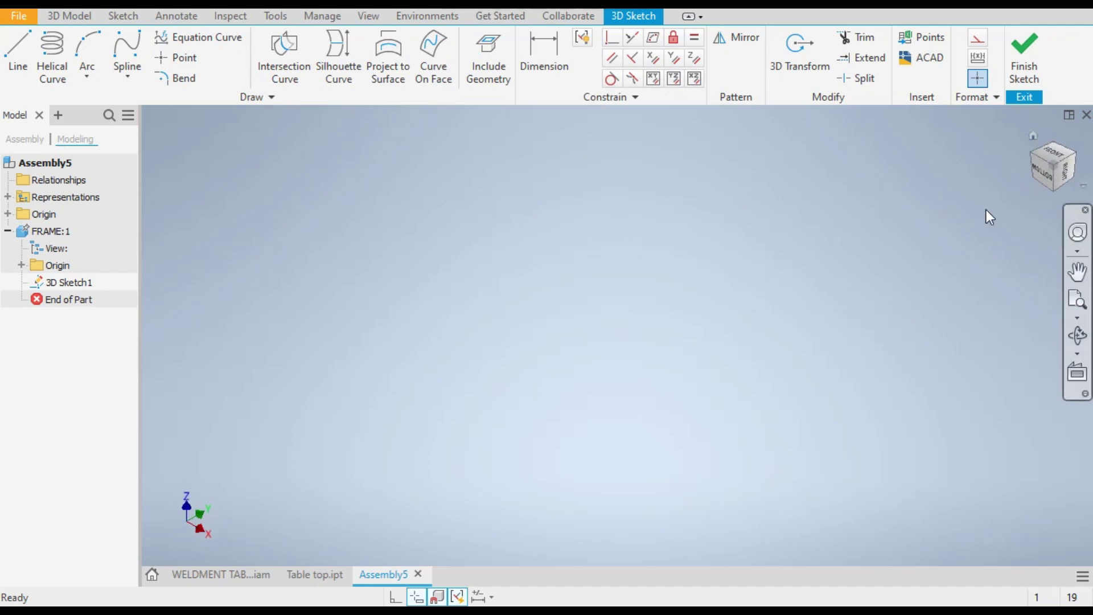
click(14, 43)
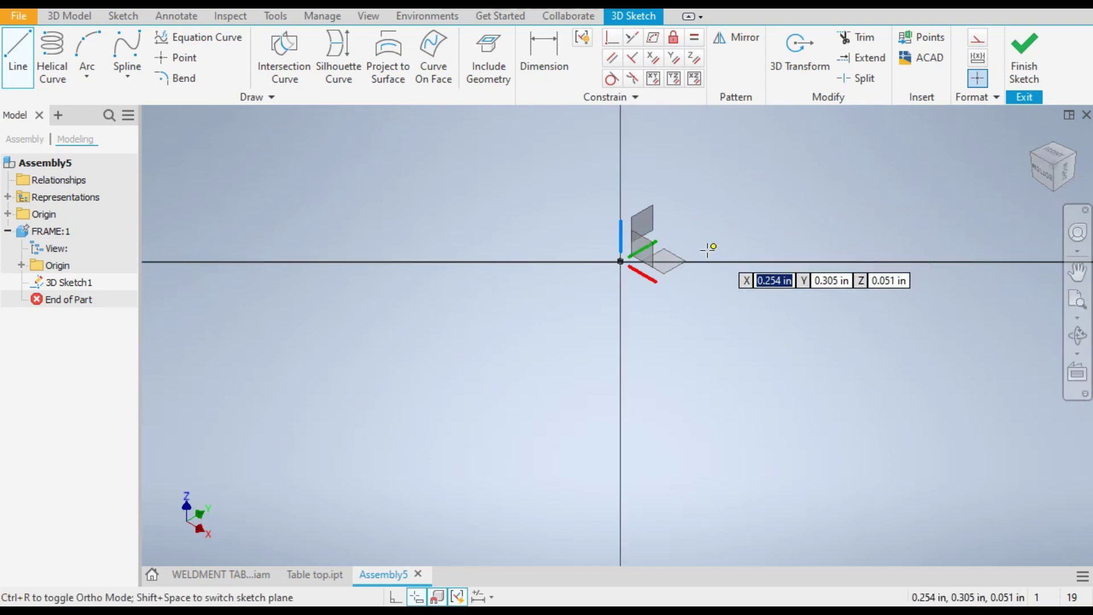
click(221, 575)
Hide the Table top in WELDMENT TABLE to reveal its frame, then return to Assembly5
click(617, 257)
right_click(702, 247)
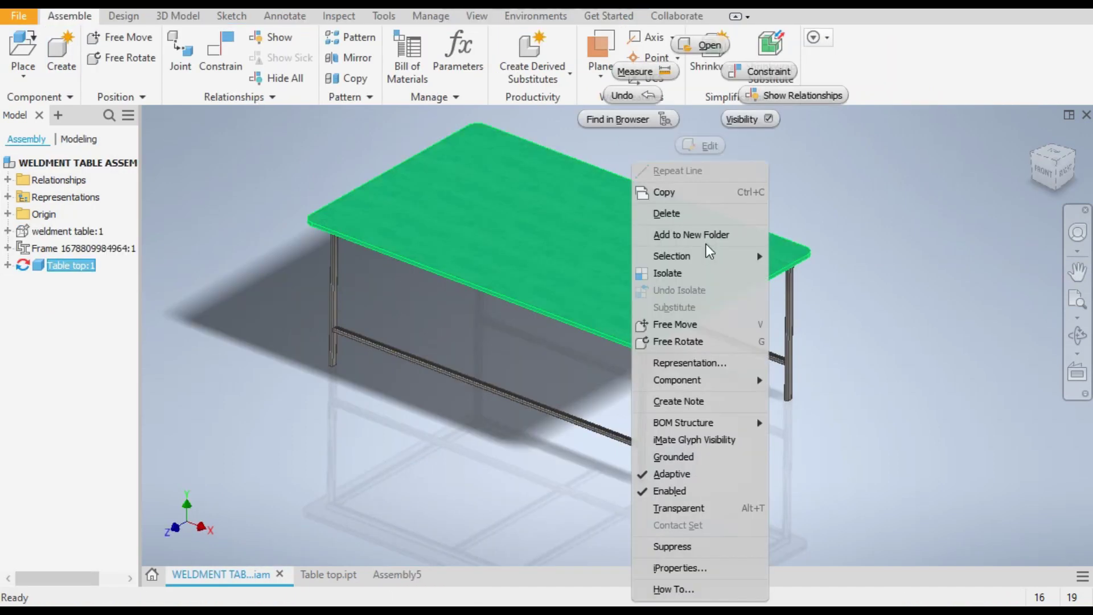
click(741, 120)
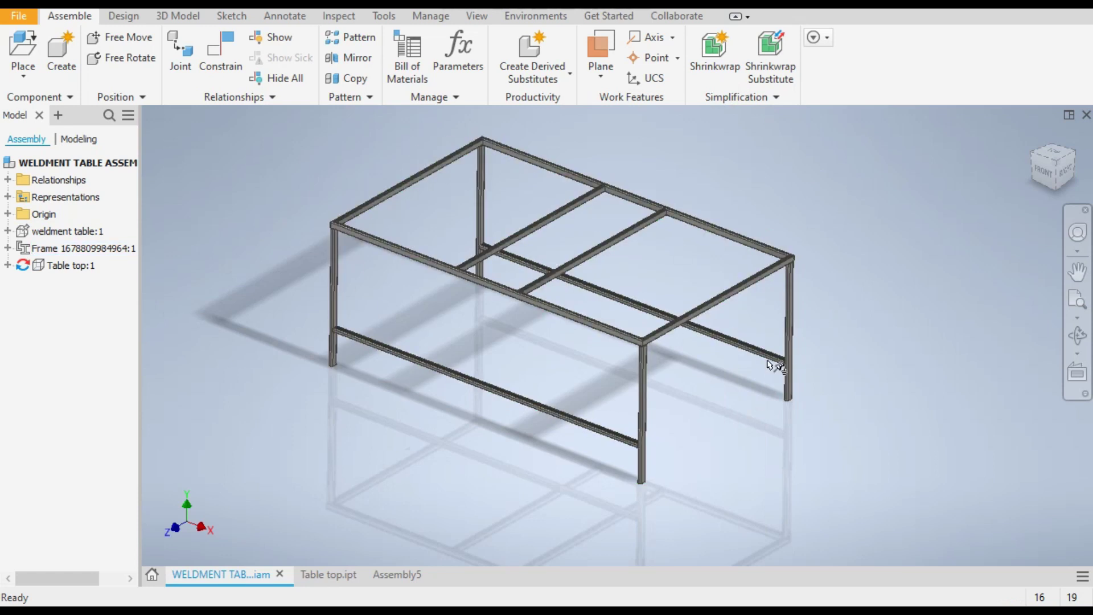
click(405, 572)
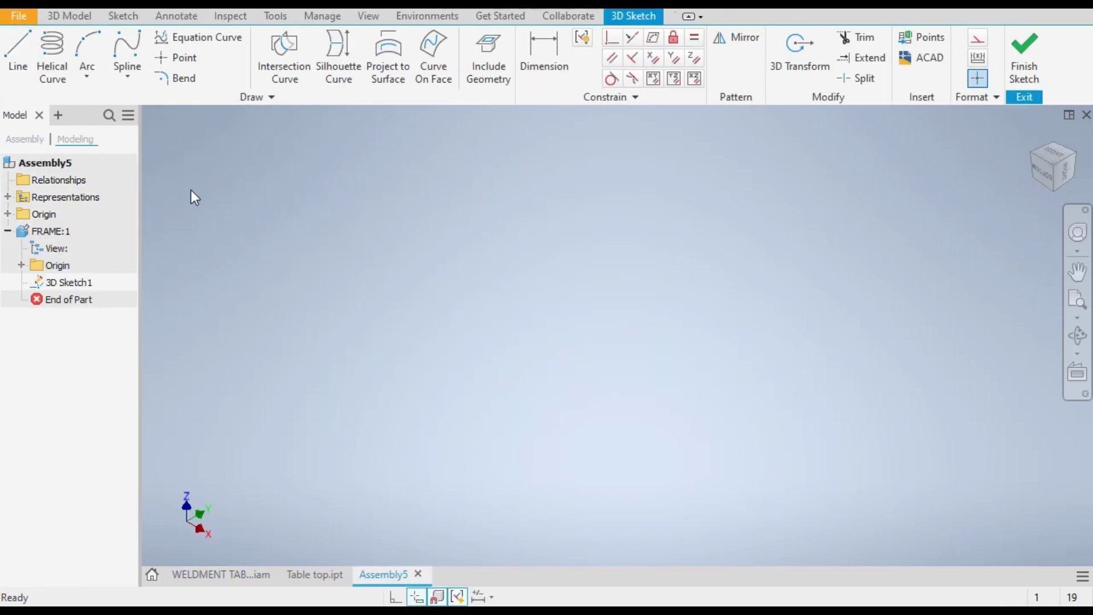
Turn FRAME's empty 3D sketch to the Top view, cancelling a trial line at the origin
click(1060, 155)
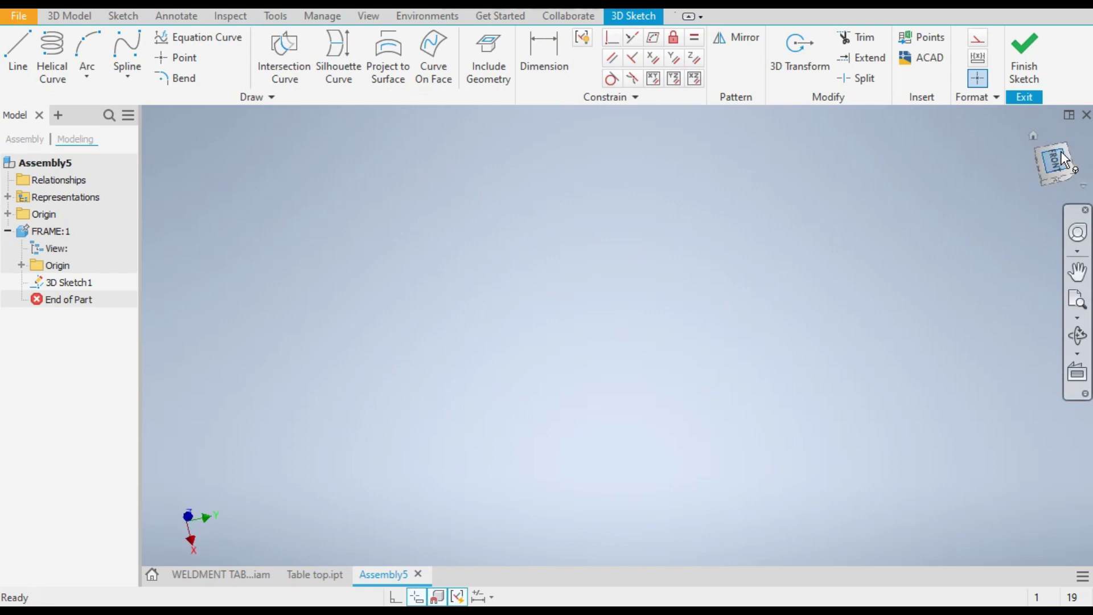
click(1078, 136)
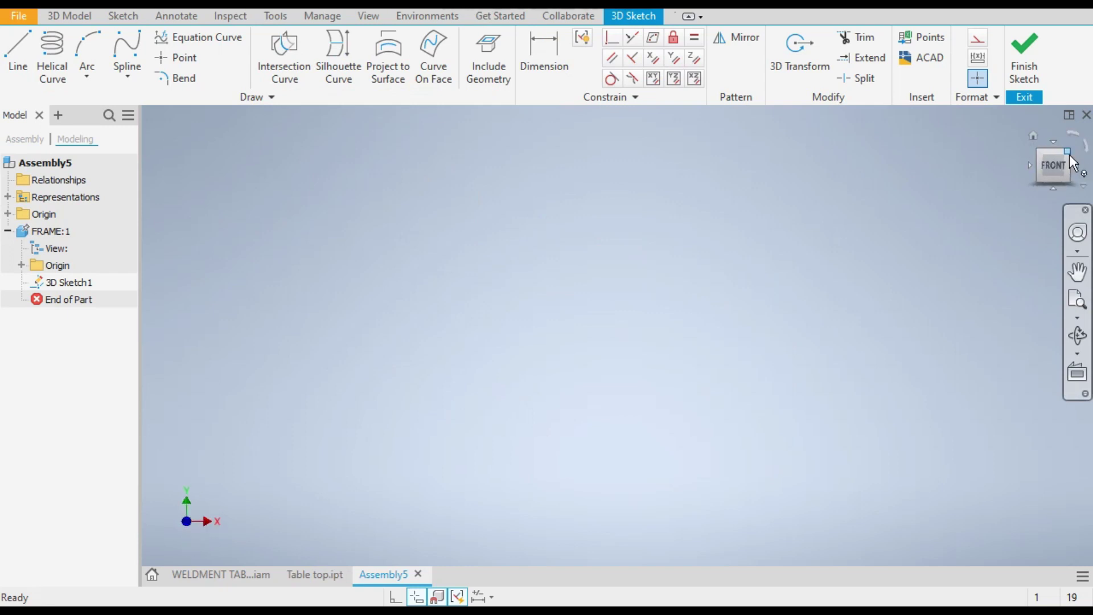
click(1061, 153)
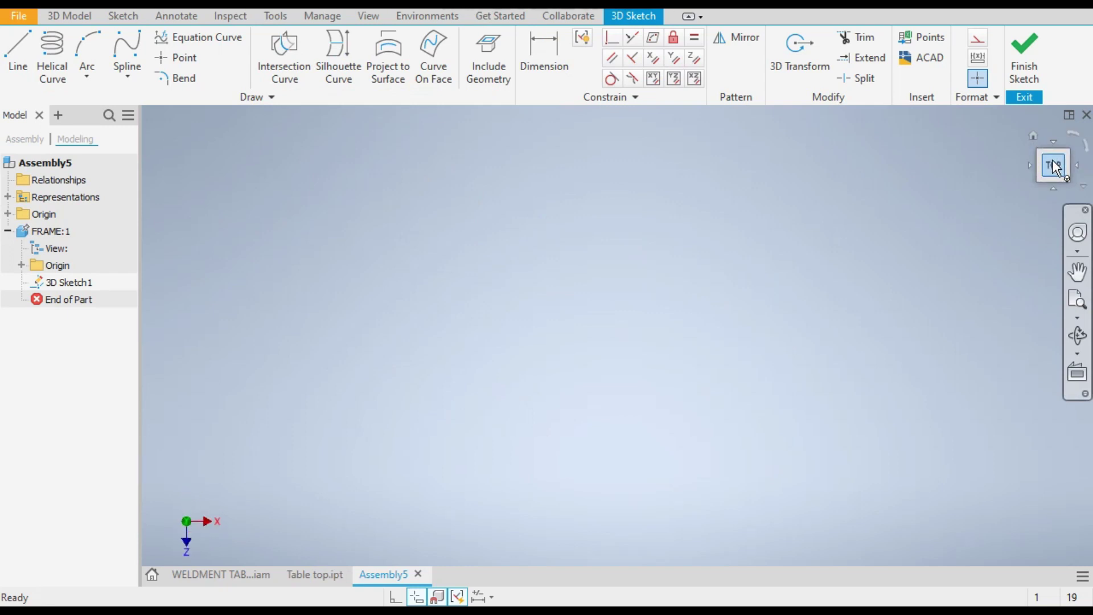
click(1039, 158)
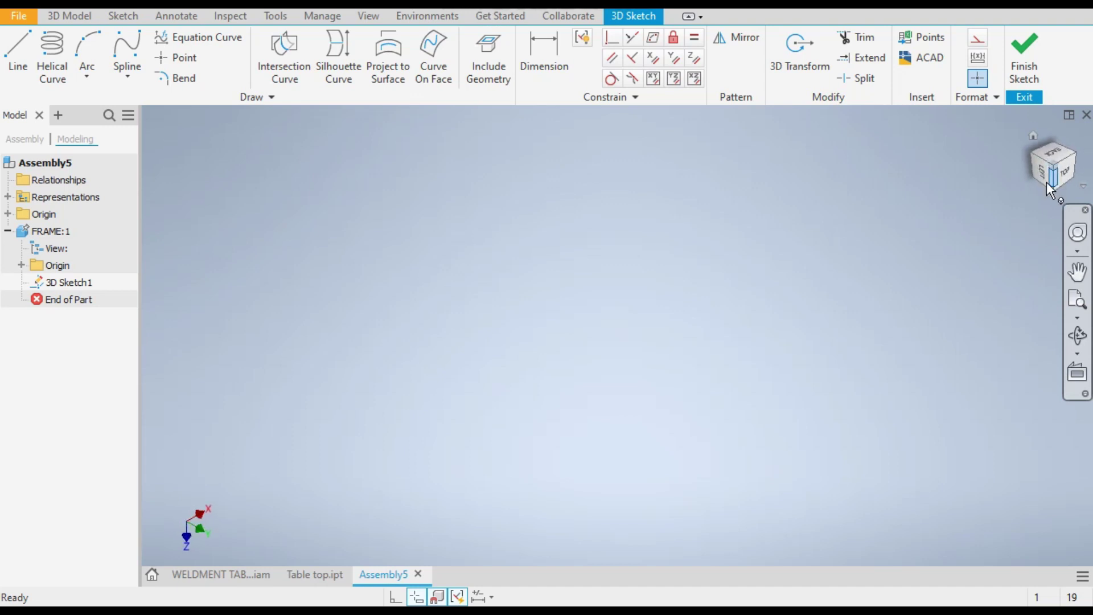
click(17, 55)
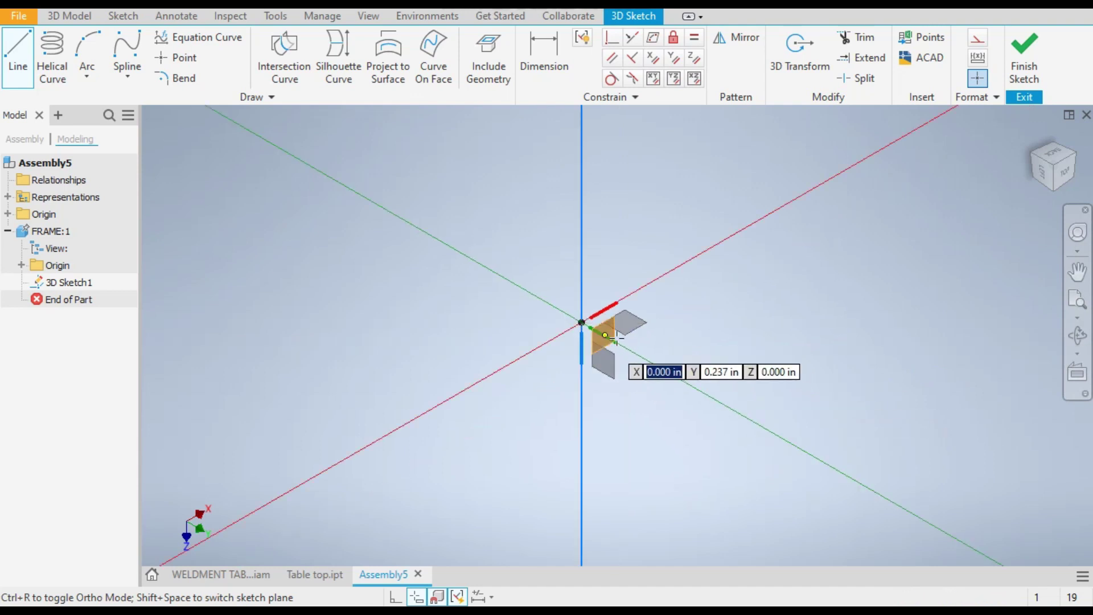
click(1067, 174)
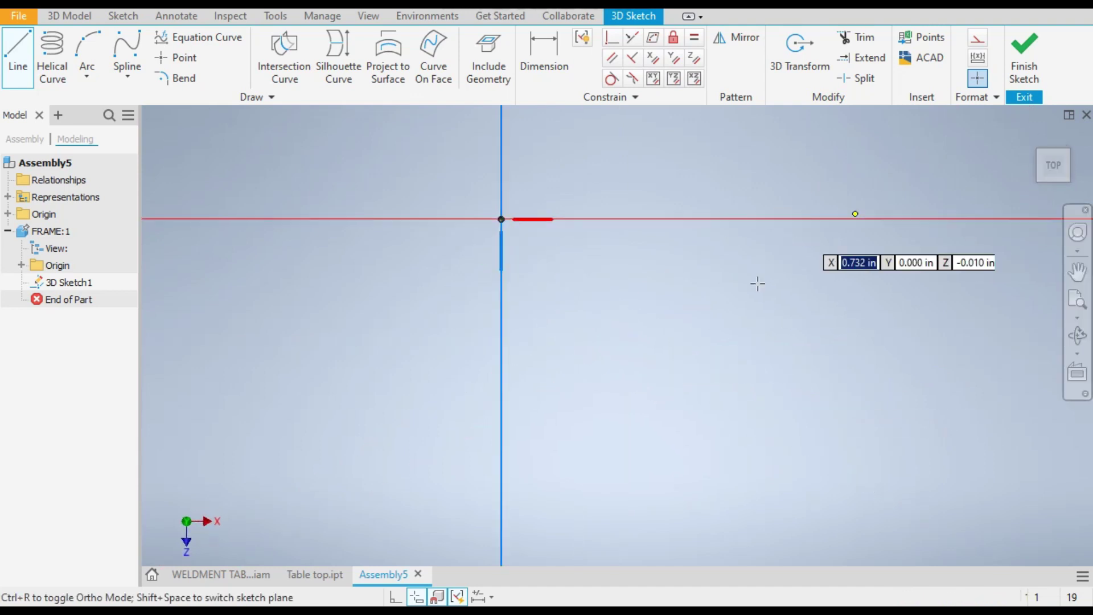
click(501, 219)
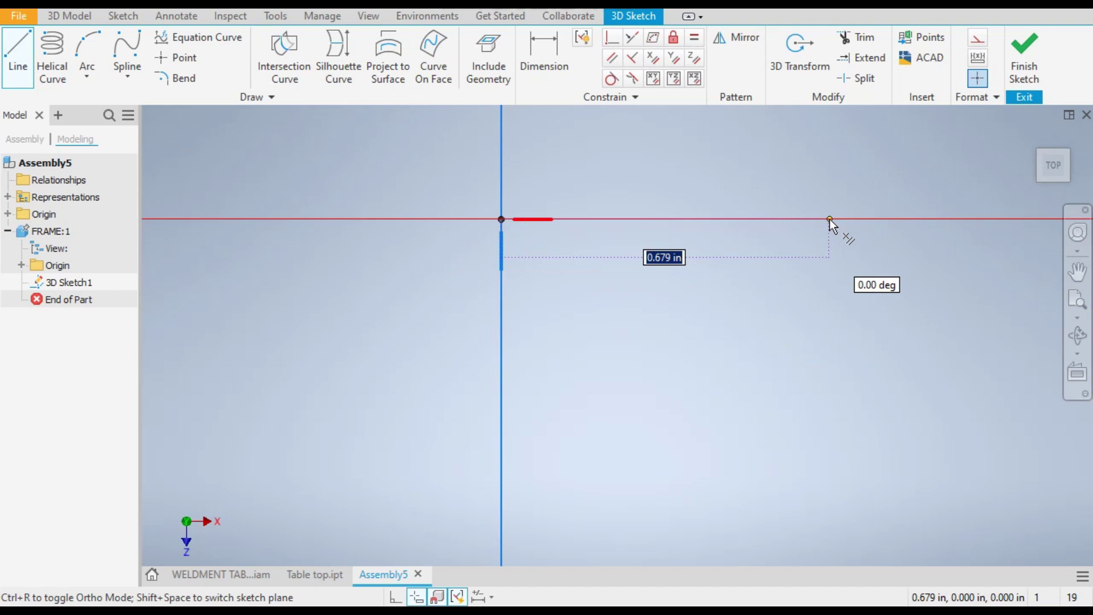
key(Escape)
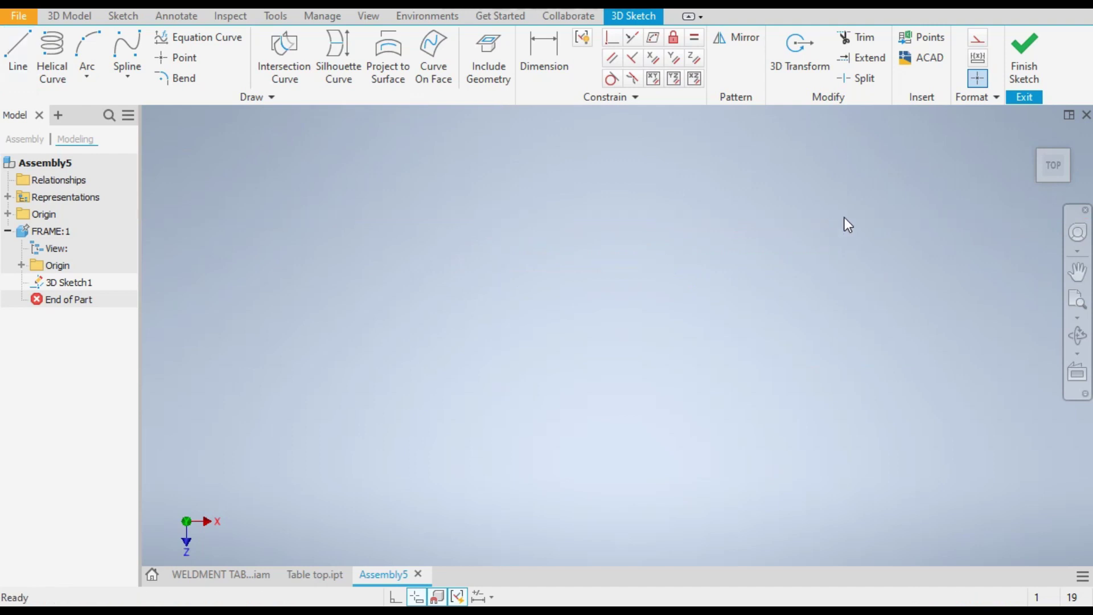
Change FRAME's length unit to millimeter in Document Settings
click(281, 20)
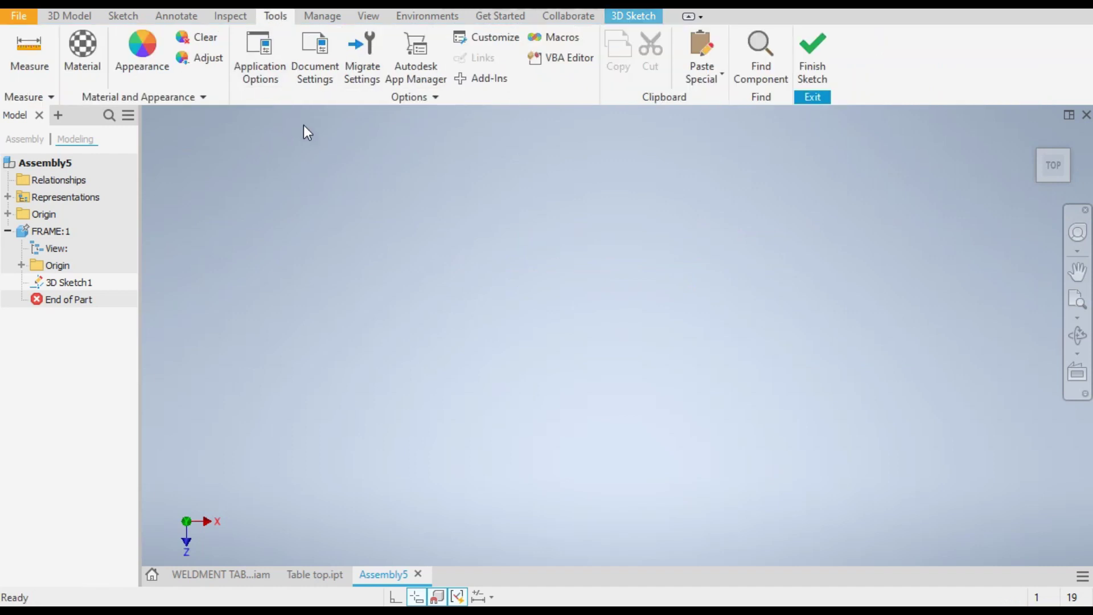
click(322, 71)
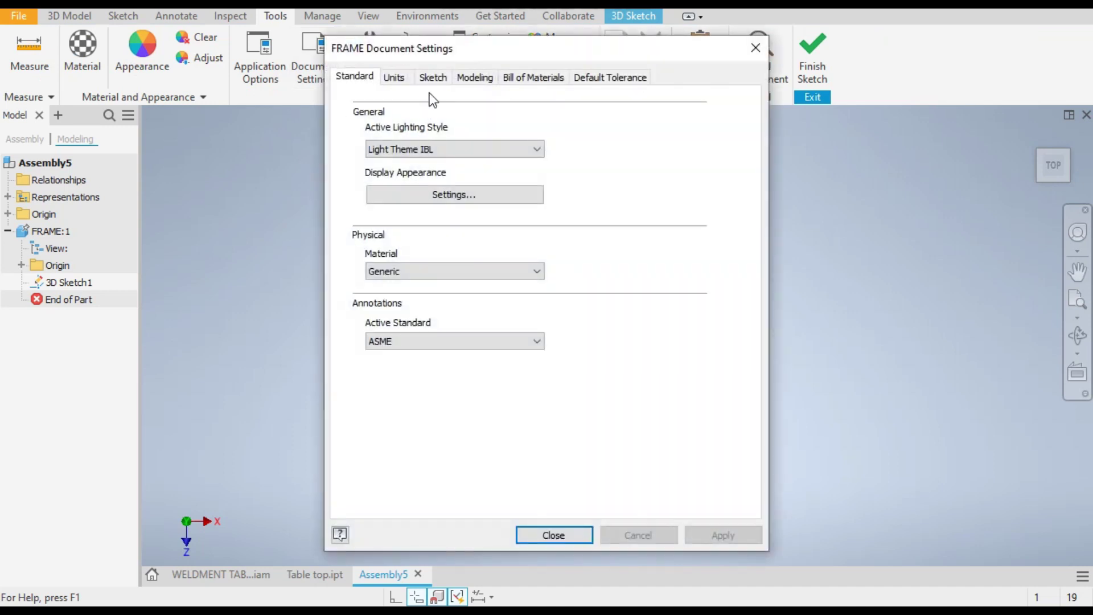
click(401, 78)
click(397, 137)
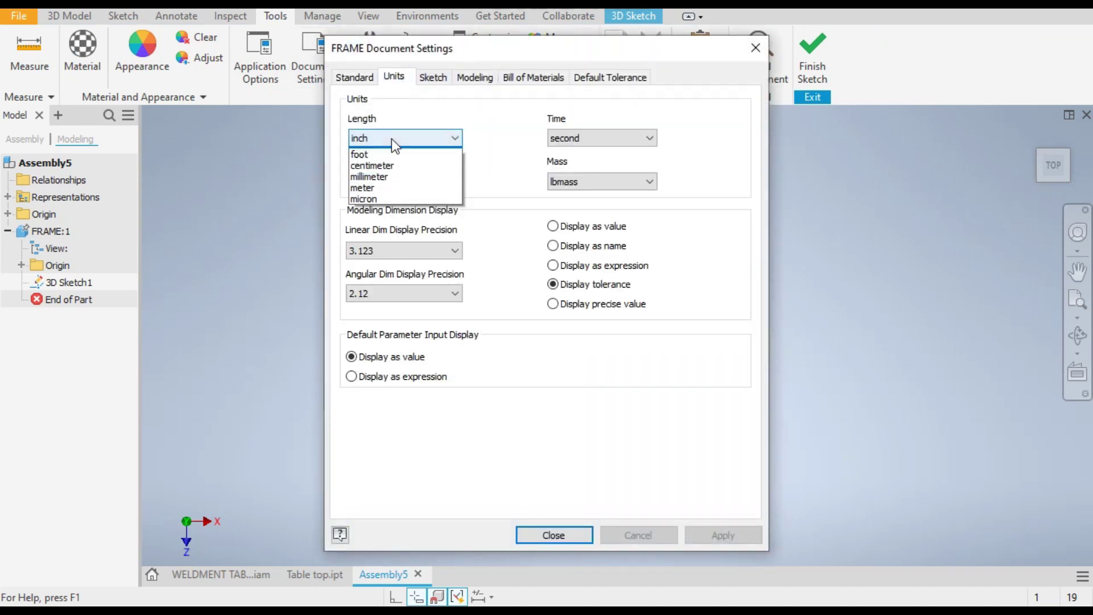
click(397, 187)
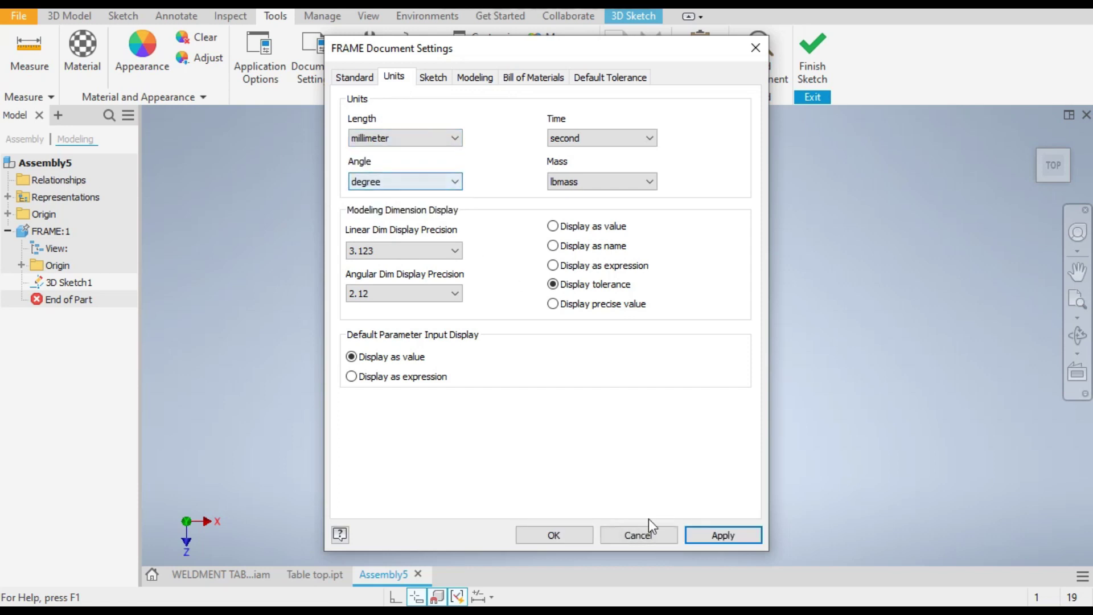
click(568, 535)
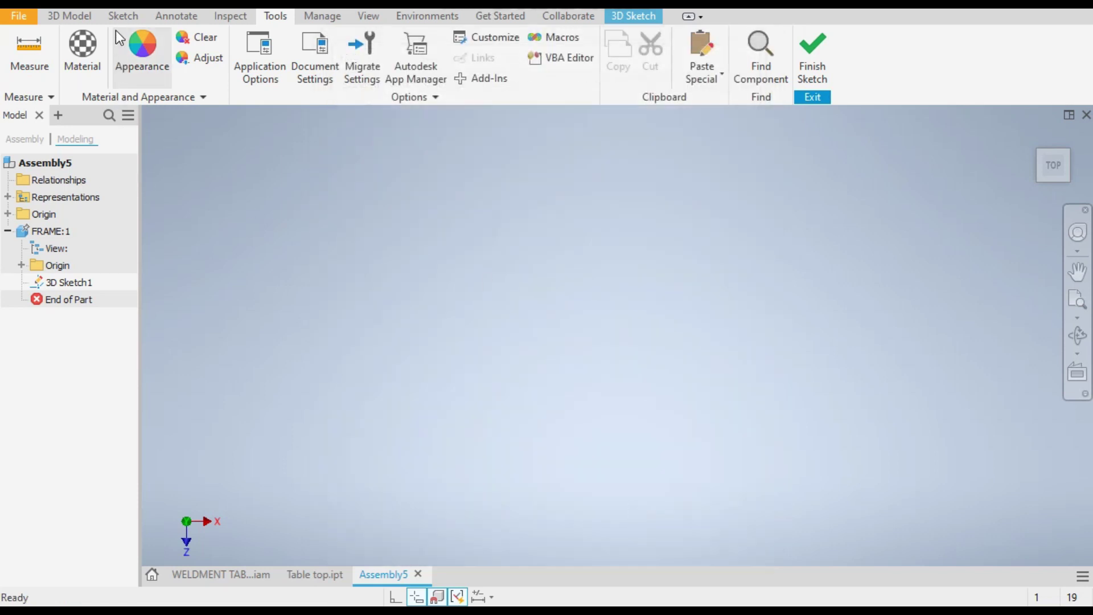
click(124, 16)
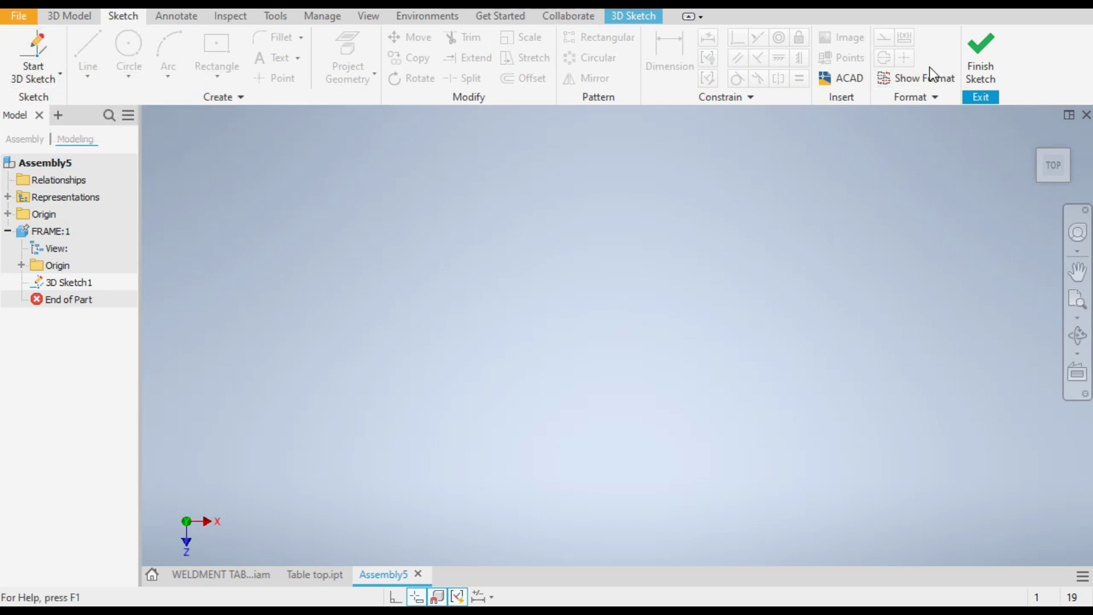
Reopen 3D Sketch1 and draw a 2500 mm first line from the origin
click(980, 58)
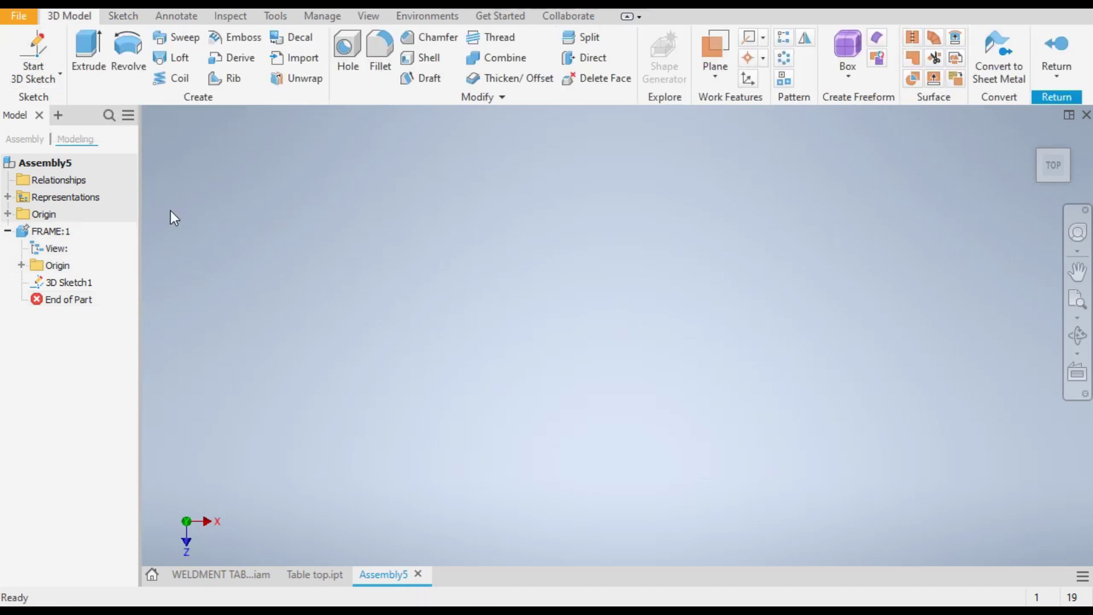
double_click(70, 283)
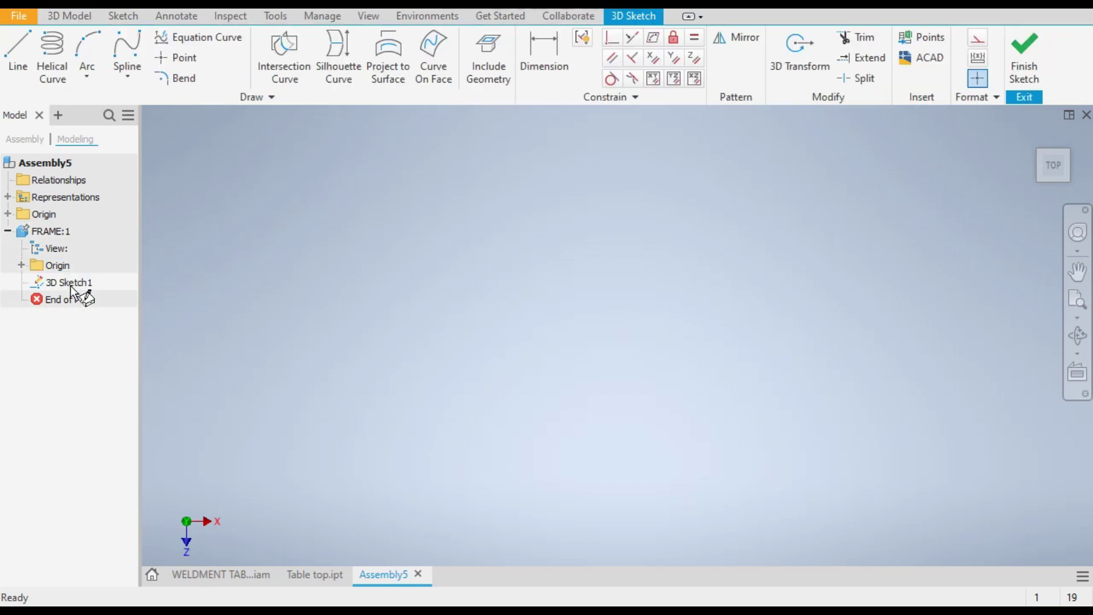
click(19, 54)
click(502, 219)
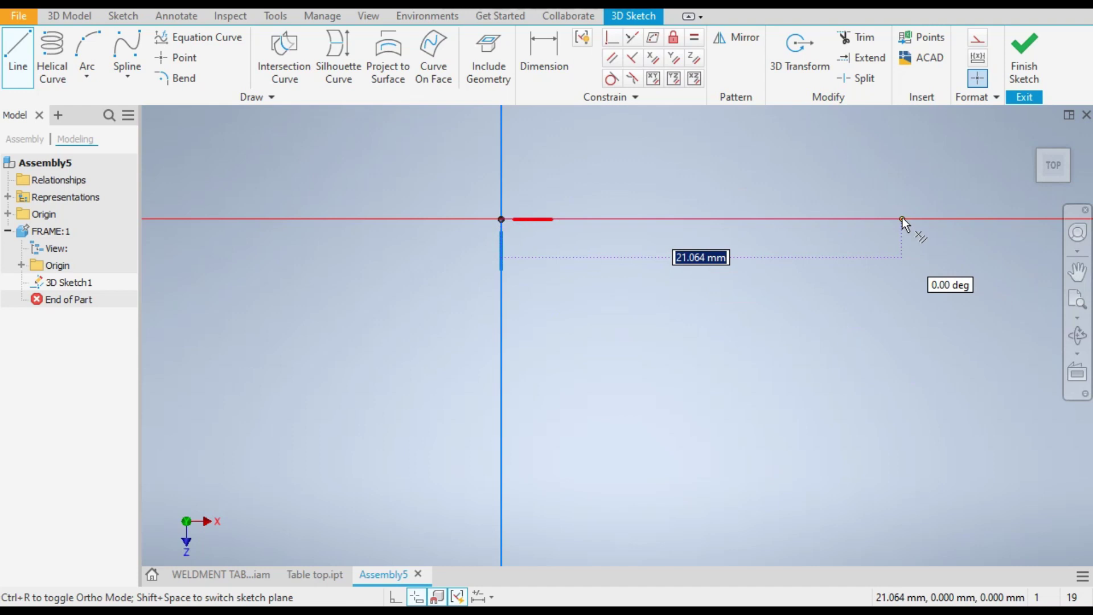
text(2500)
key(Return)
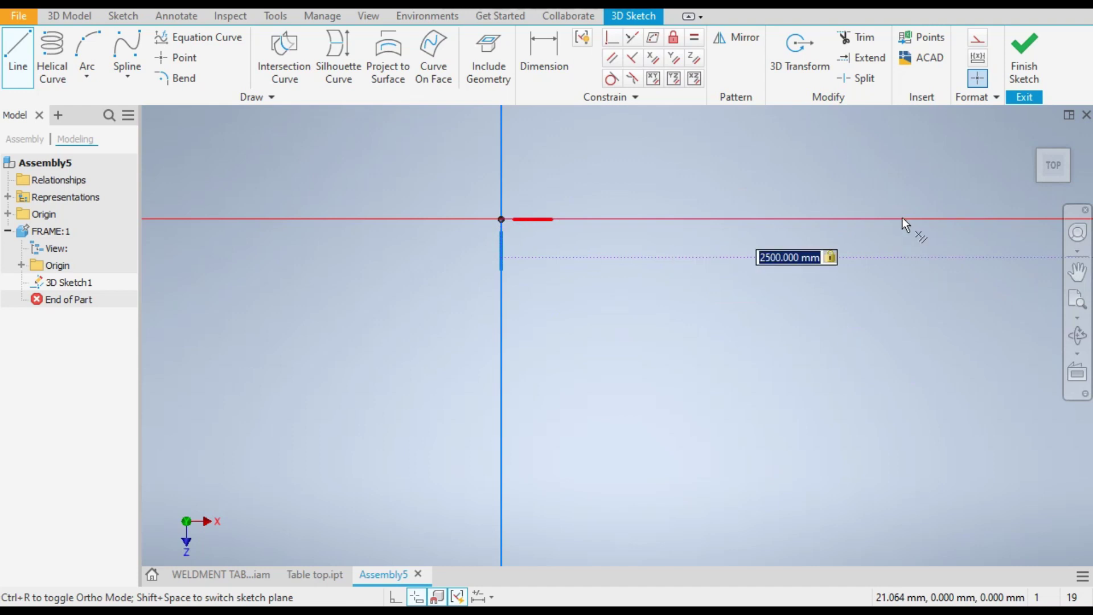
Add the 1500 mm and 2500 mm sides and close the rectangle back at the start
scroll(343, 225, down, 3)
scroll(342, 223, down, 2)
scroll(230, 171, up, 2)
scroll(337, 180, down, 5)
scroll(398, 171, up, 1)
scroll(791, 227, down, 1)
scroll(592, 228, up, 2)
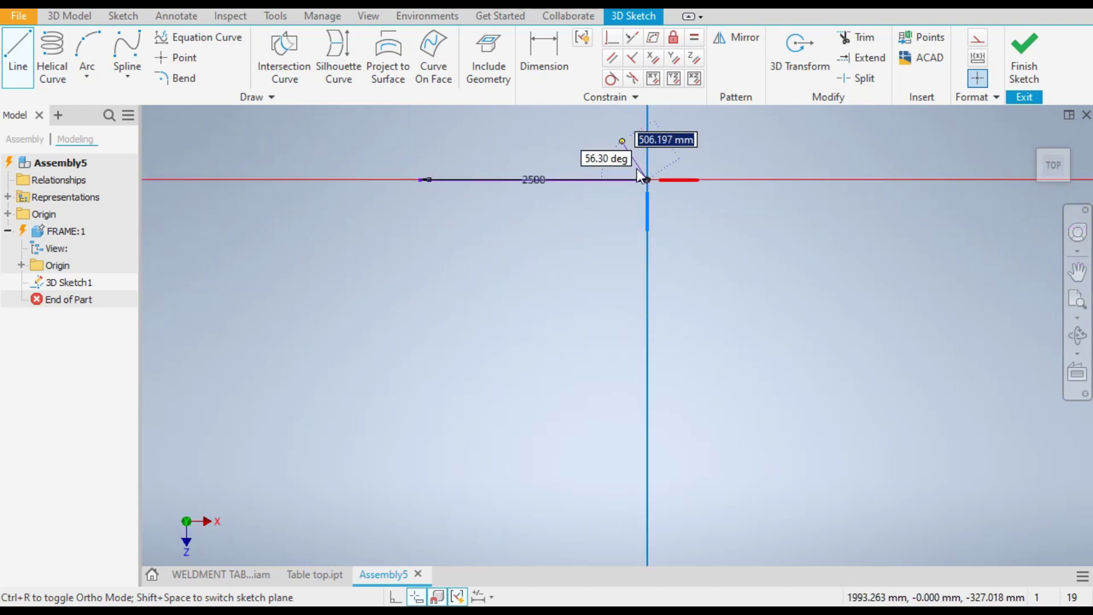
scroll(569, 159, up, 4)
scroll(706, 181, down, 2)
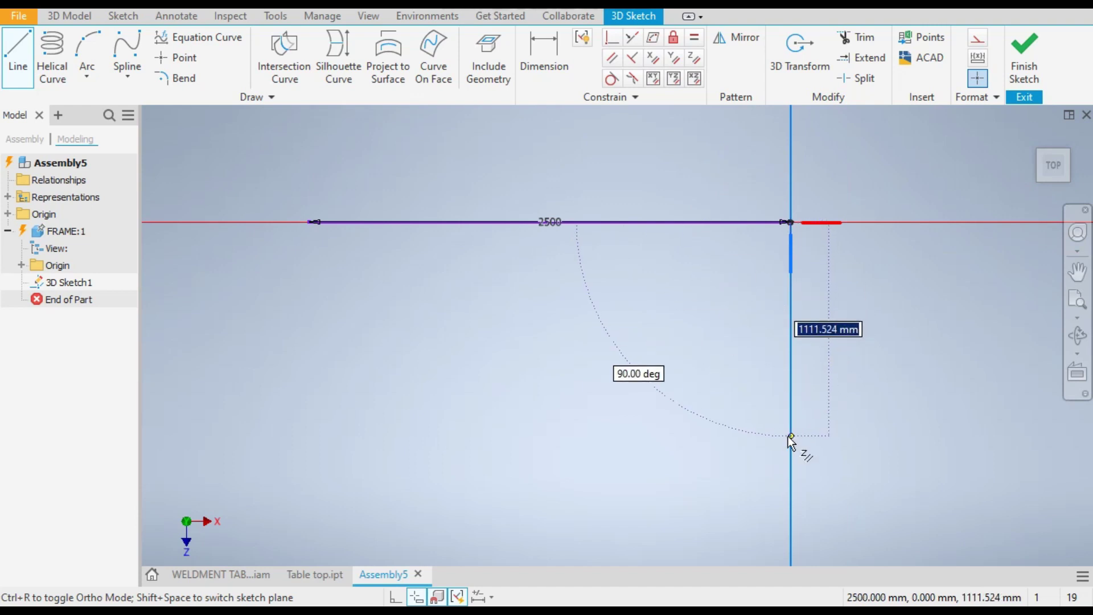
text(1)
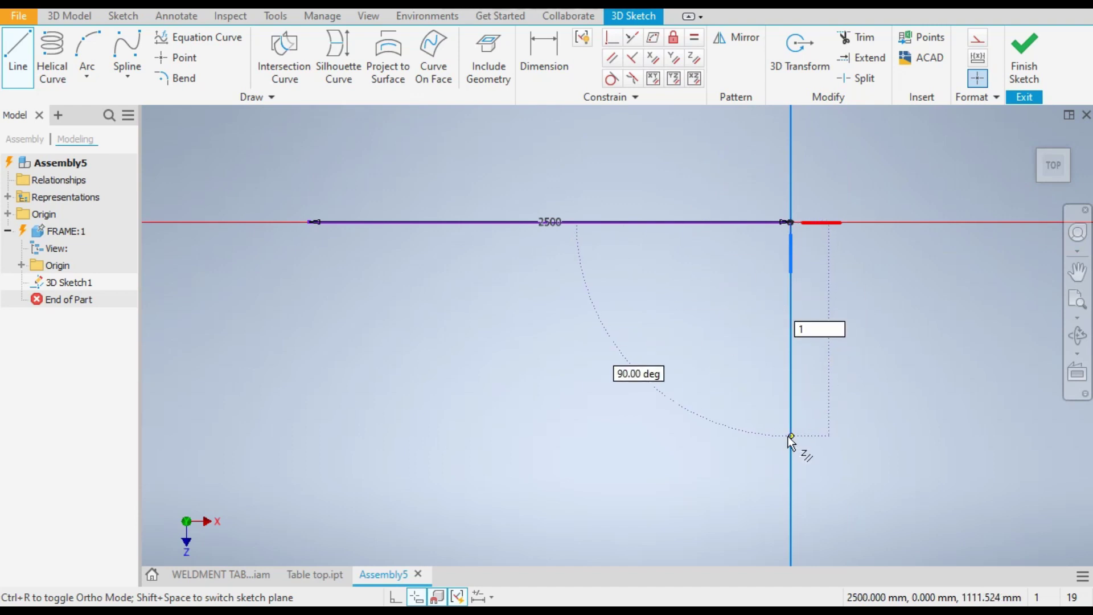
text(500)
key(Return)
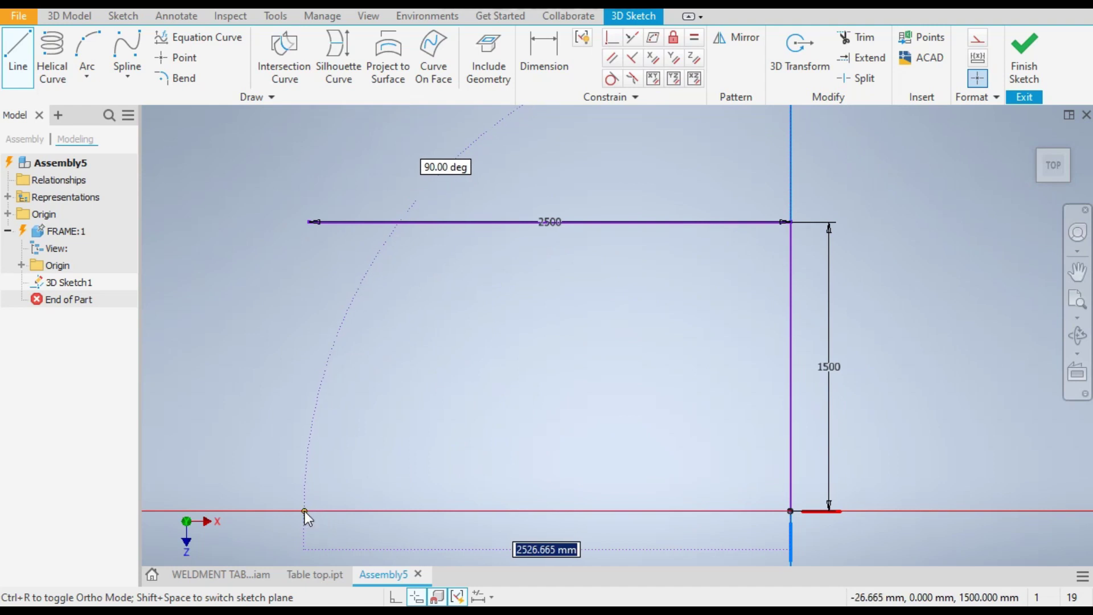
text(2500)
key(Return)
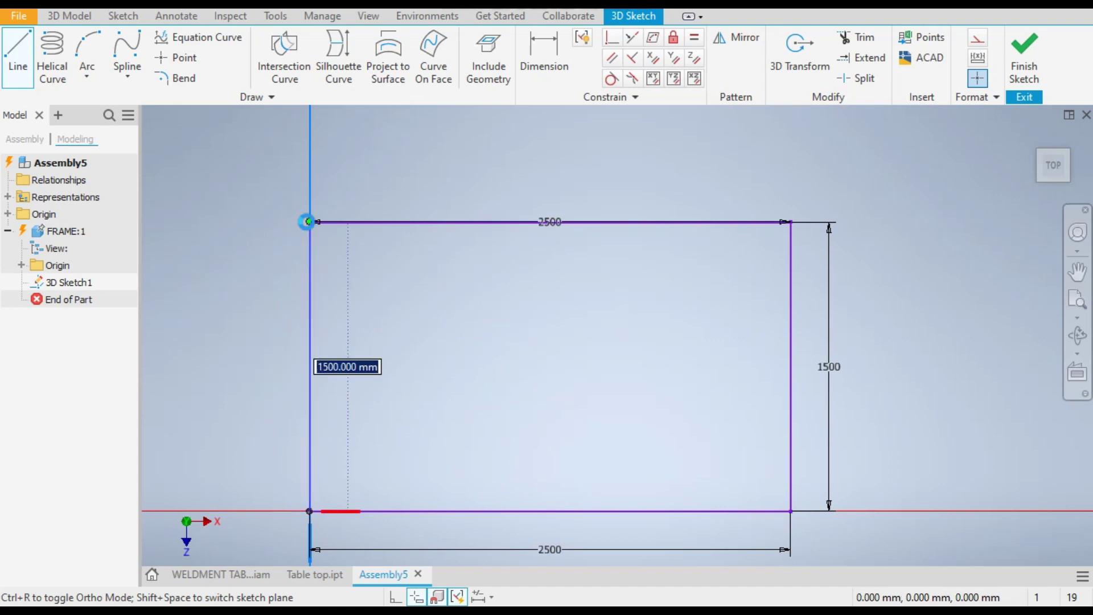
click(310, 221)
right_click(431, 301)
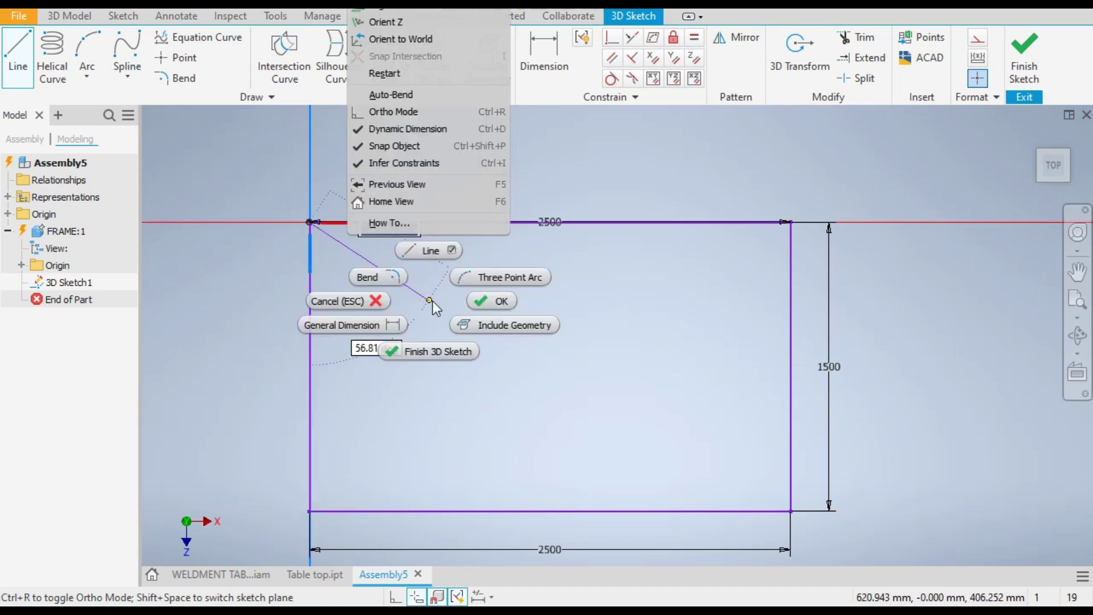
click(483, 303)
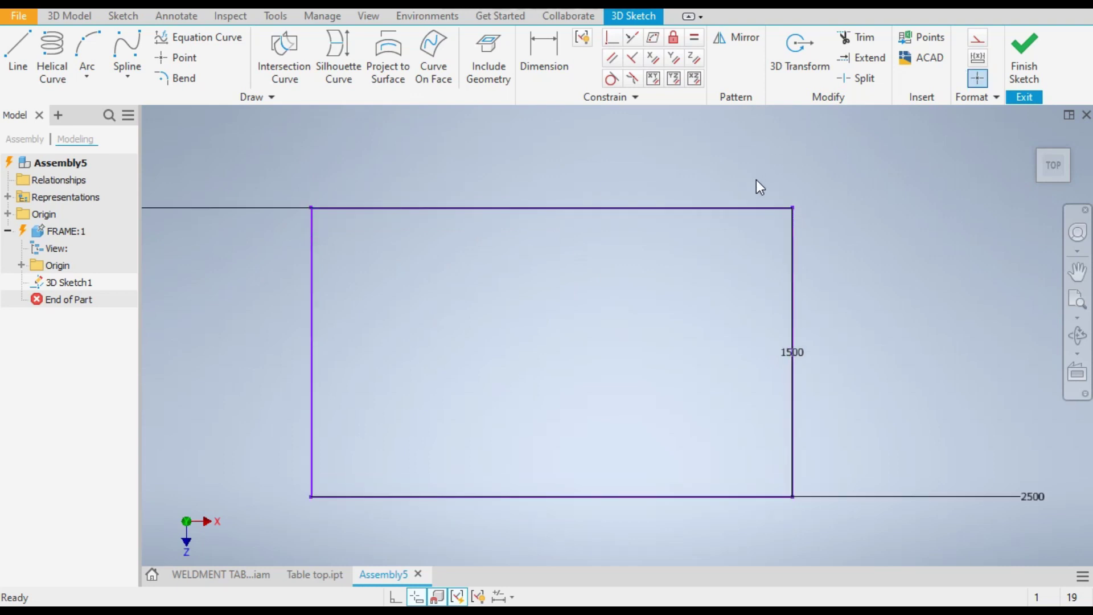
scroll(757, 181, down, 2)
scroll(684, 149, up, 3)
scroll(586, 150, down, 2)
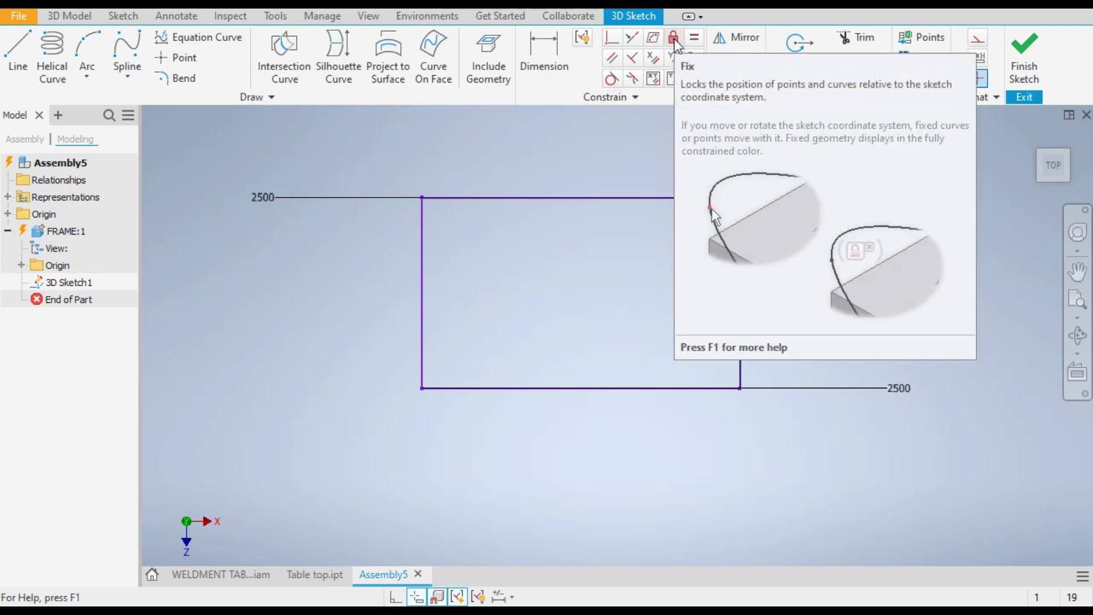
Apply a Fix constraint to the 2500 by 1500 mm rectangle's lines
click(674, 39)
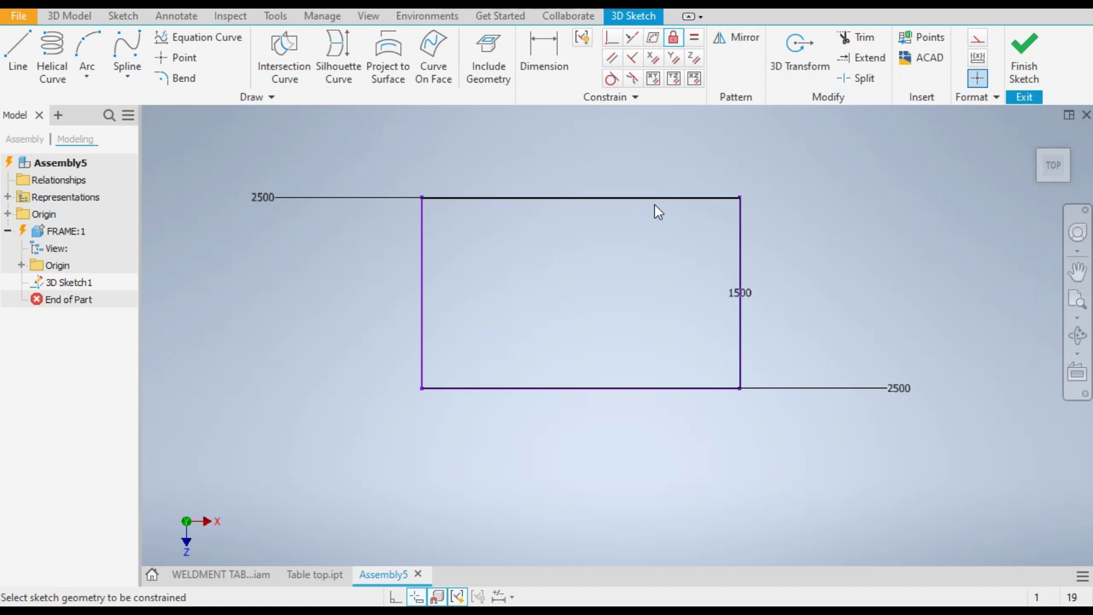
click(740, 238)
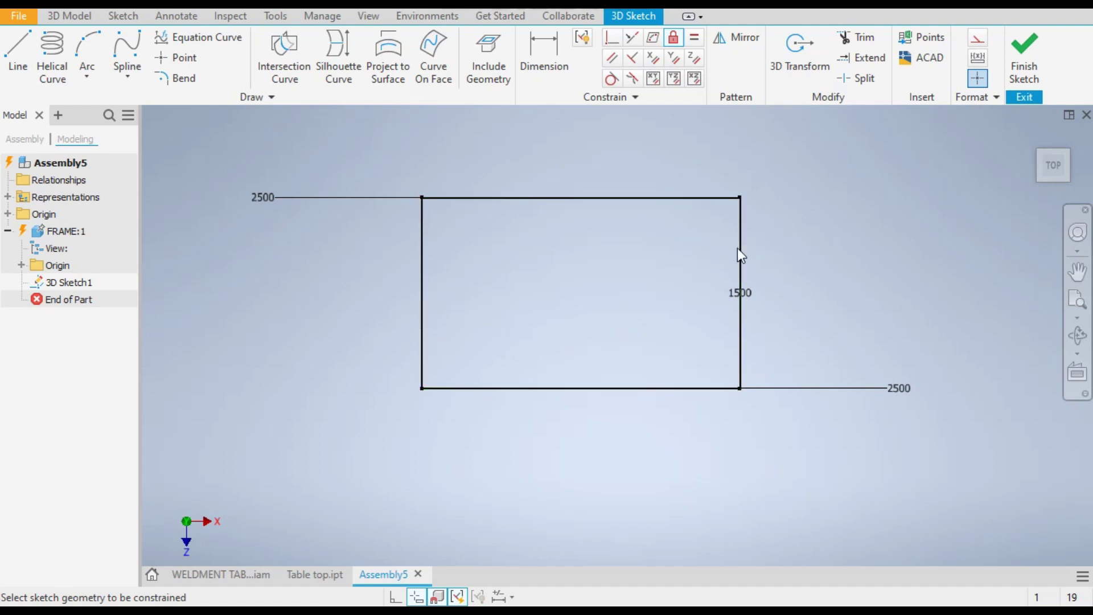
right_click(836, 193)
click(892, 192)
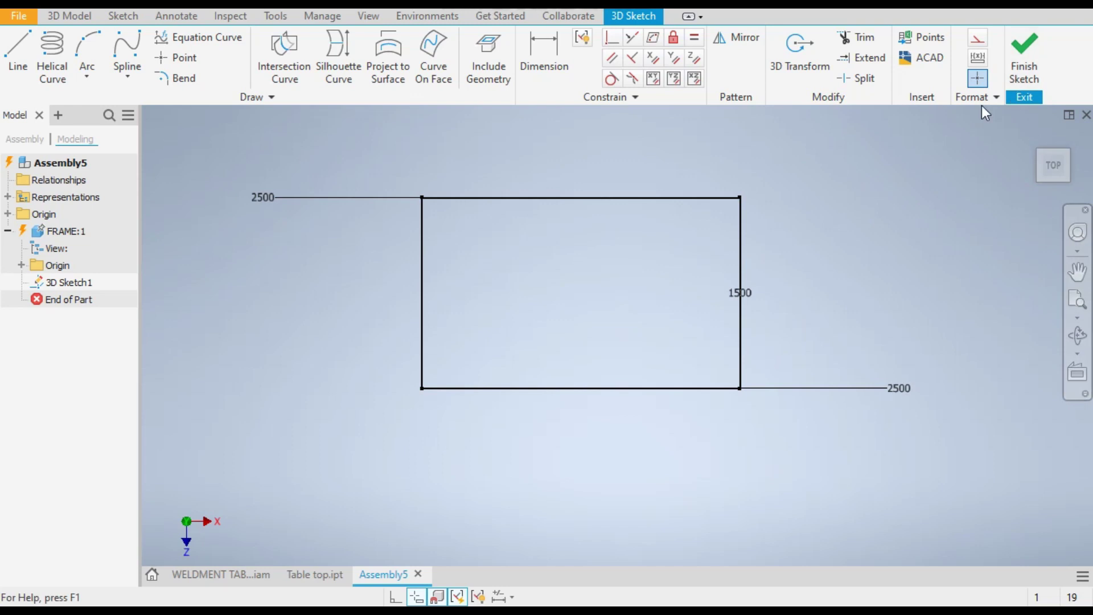
click(1053, 190)
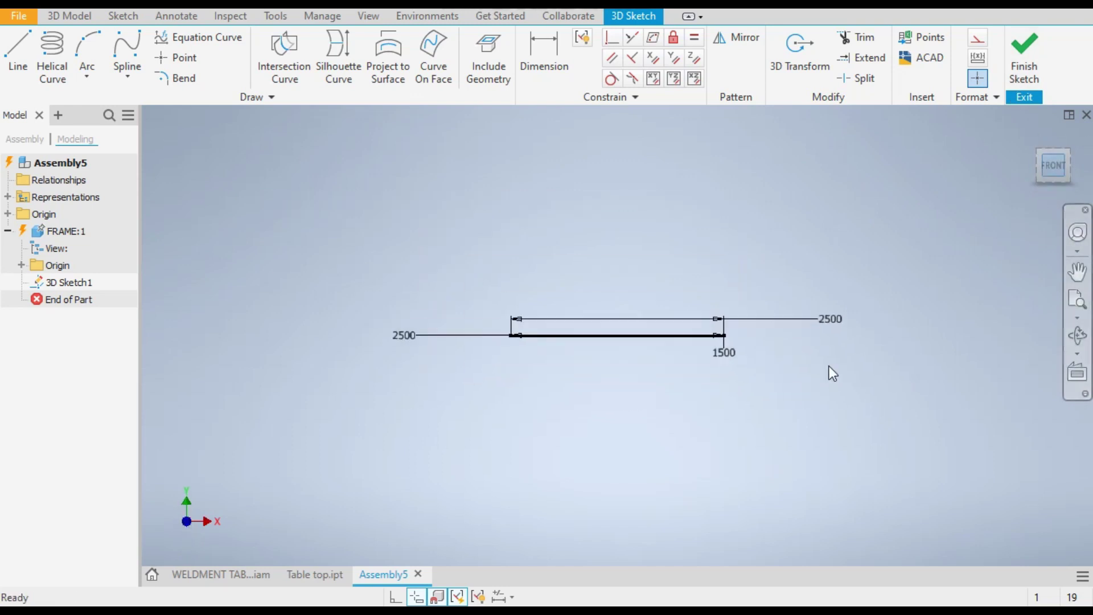
Look over Table top and WELDMENT TABLE for reference, then start a new Line in Assembly5
click(301, 575)
click(255, 575)
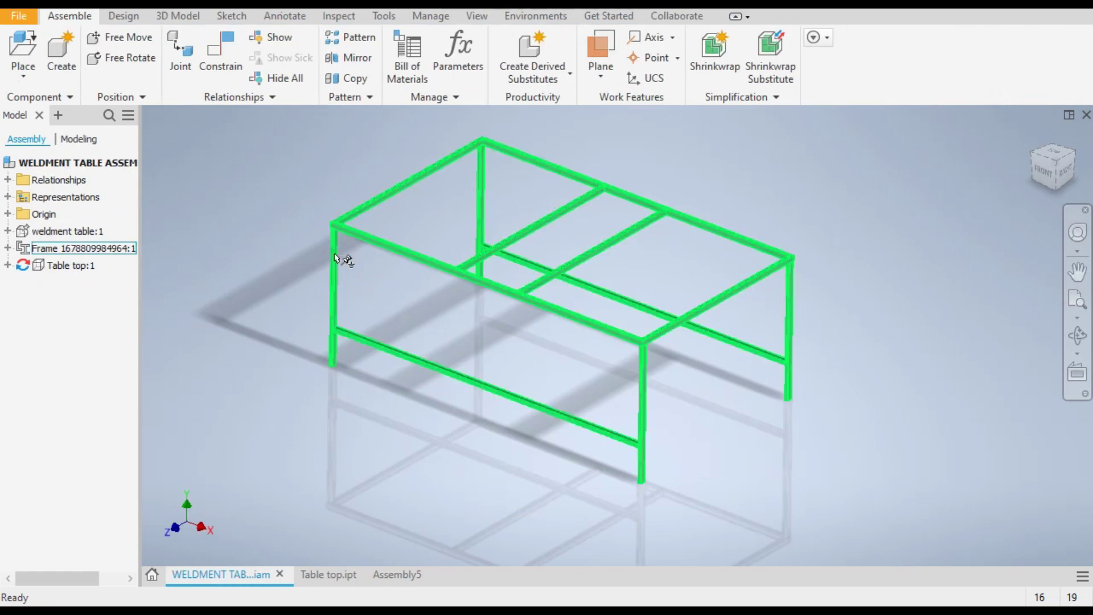
click(398, 574)
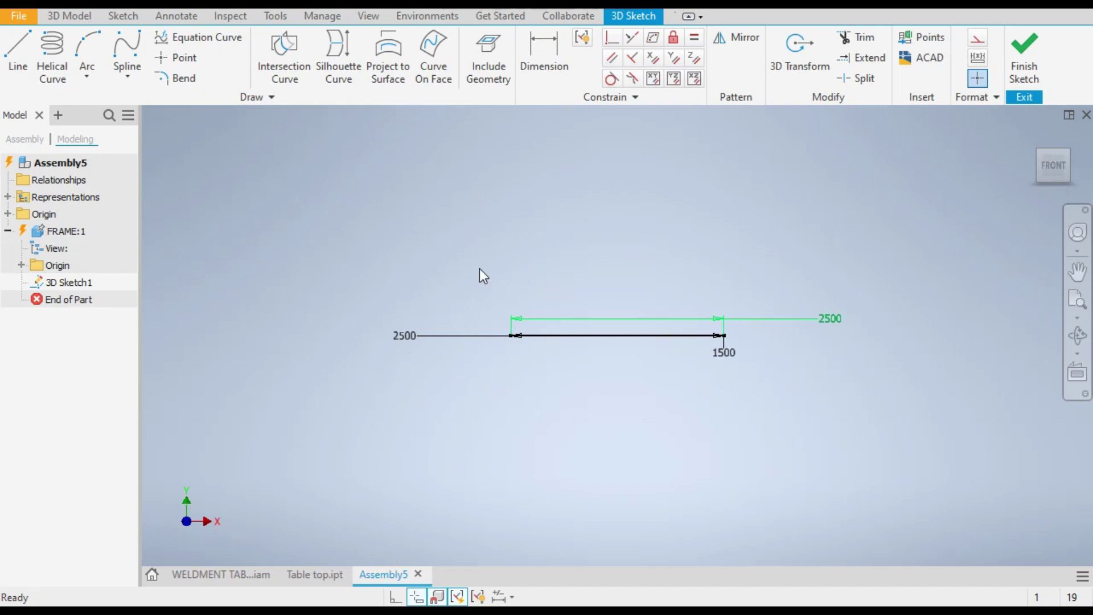
click(17, 54)
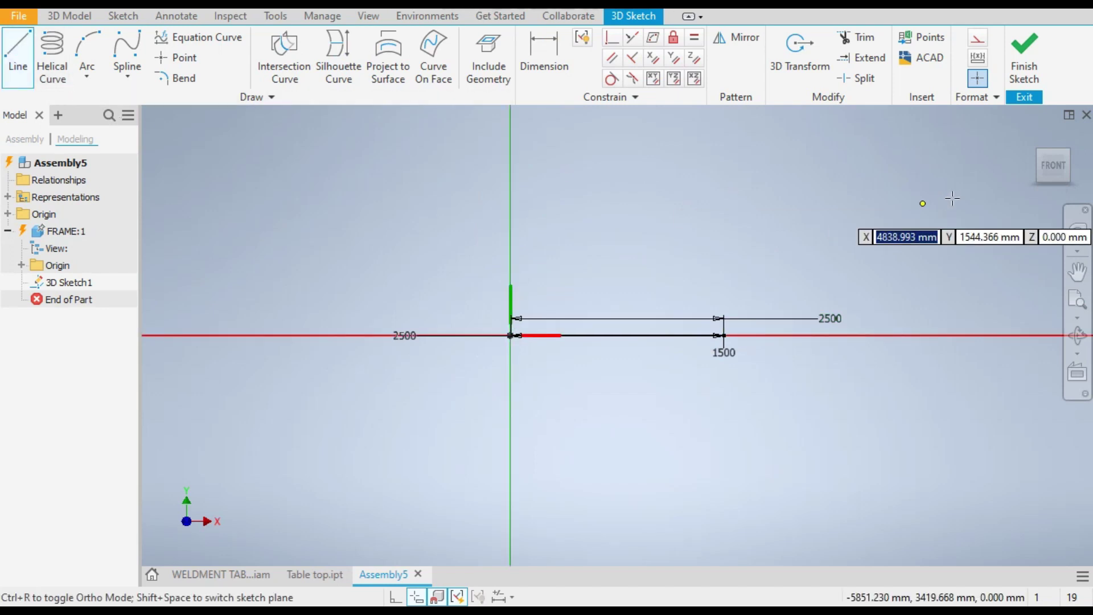
Draw a 1000 mm vertical leg down from the rectangle's corner and view it isometrically
click(1039, 153)
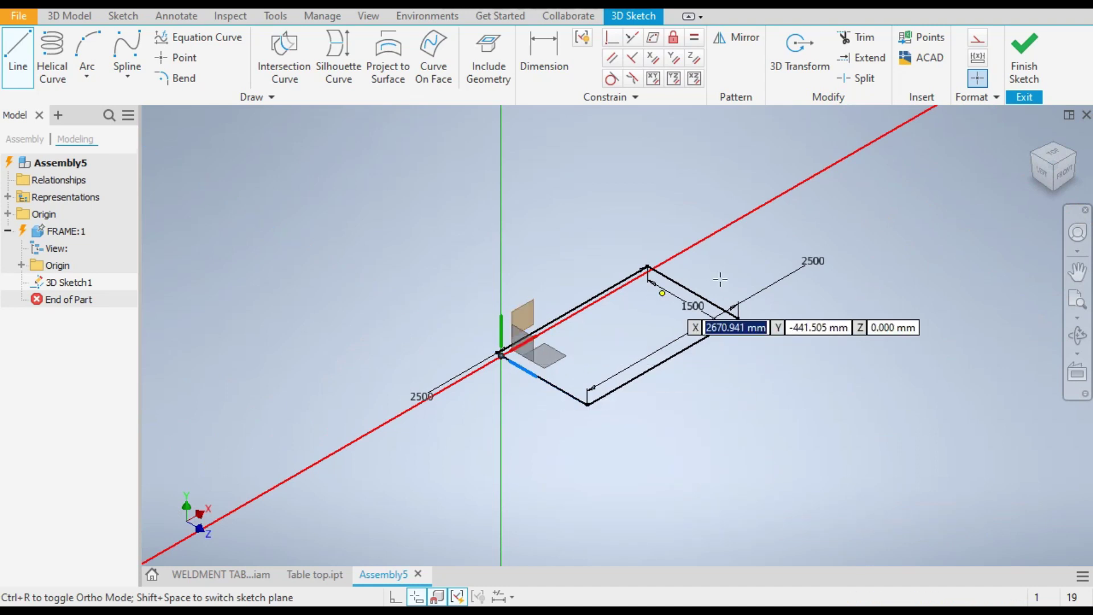
click(1066, 171)
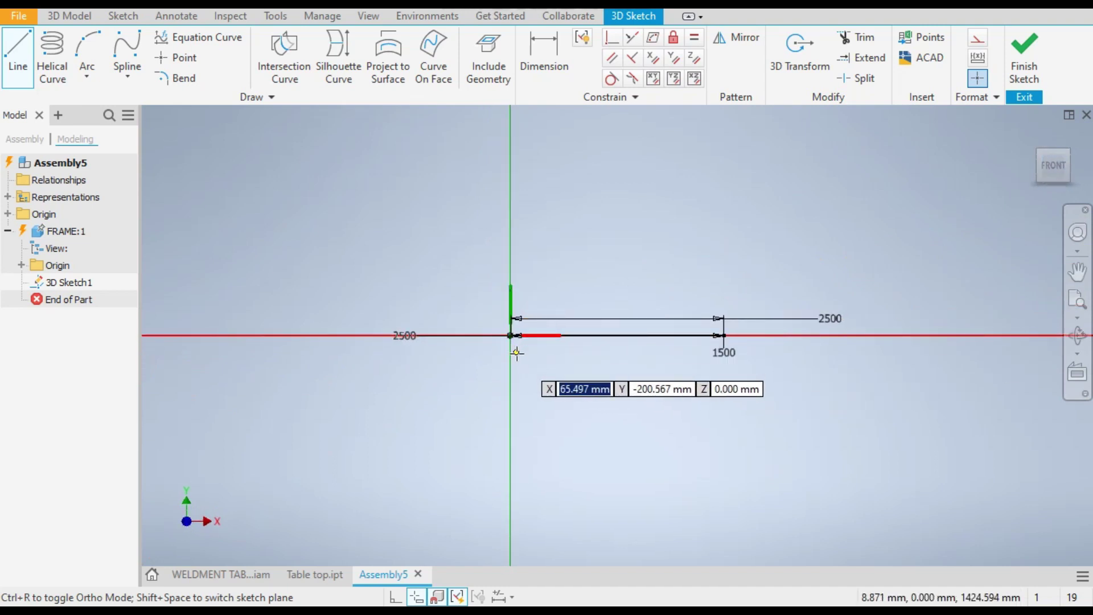
scroll(511, 336, up, 4)
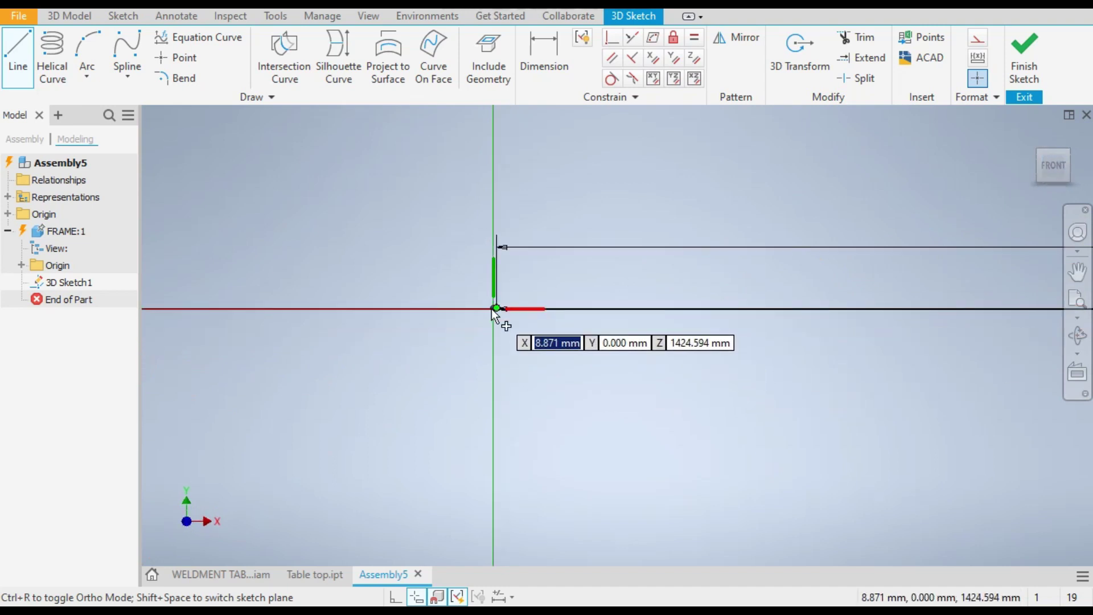
click(493, 309)
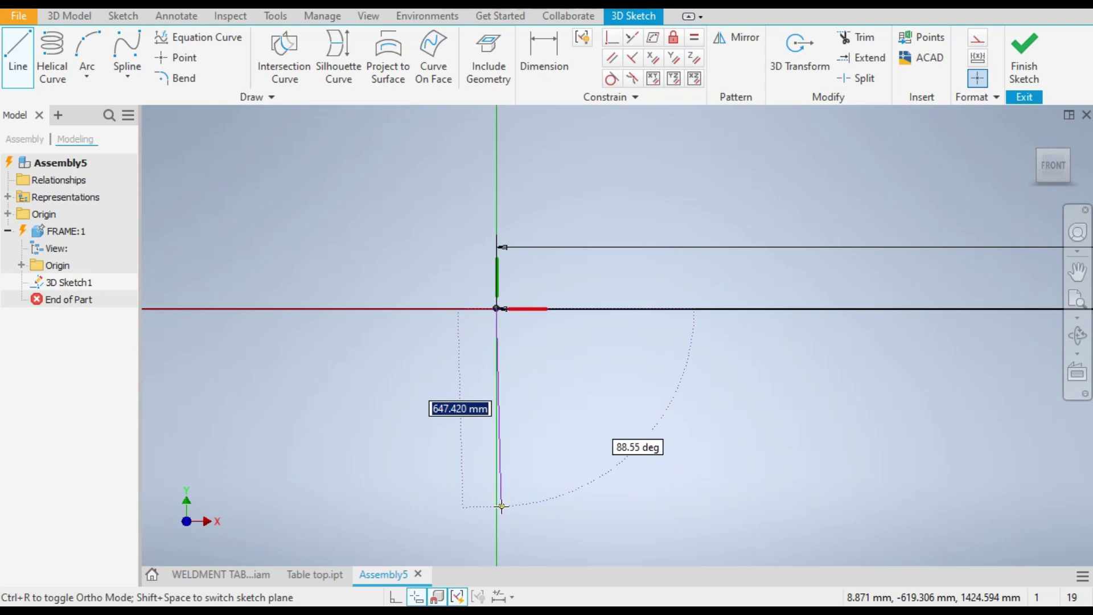
text(1000)
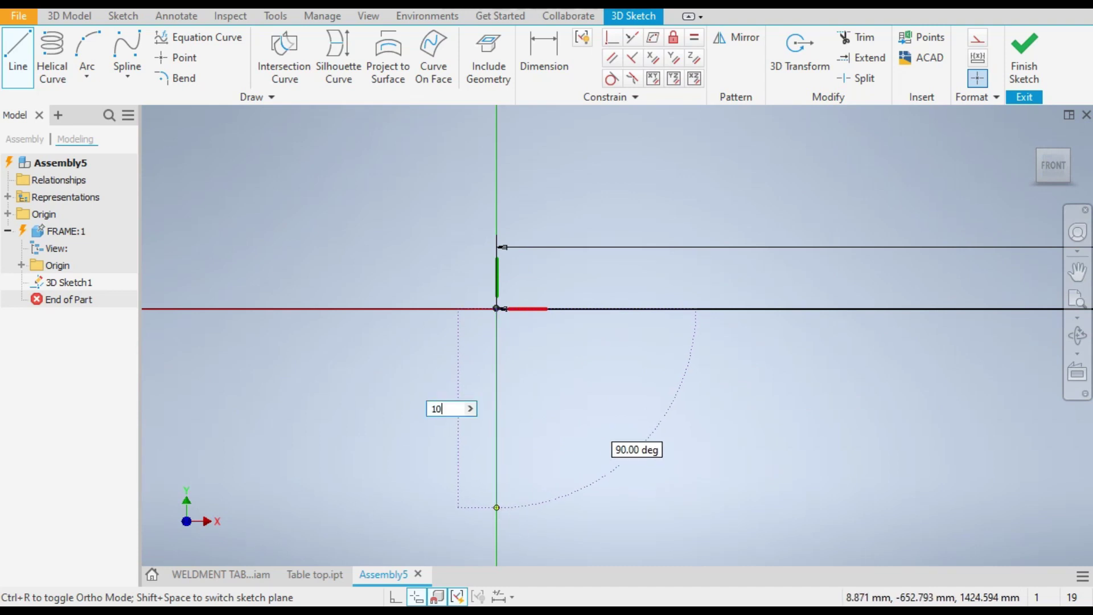
key(Return)
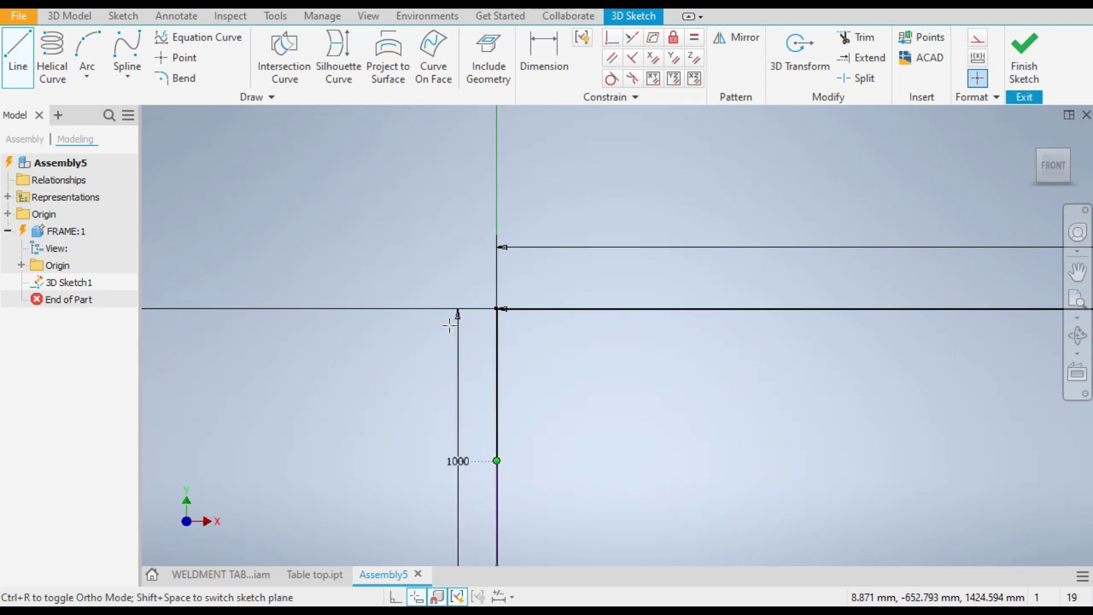
scroll(473, 409, up, 3)
click(615, 385)
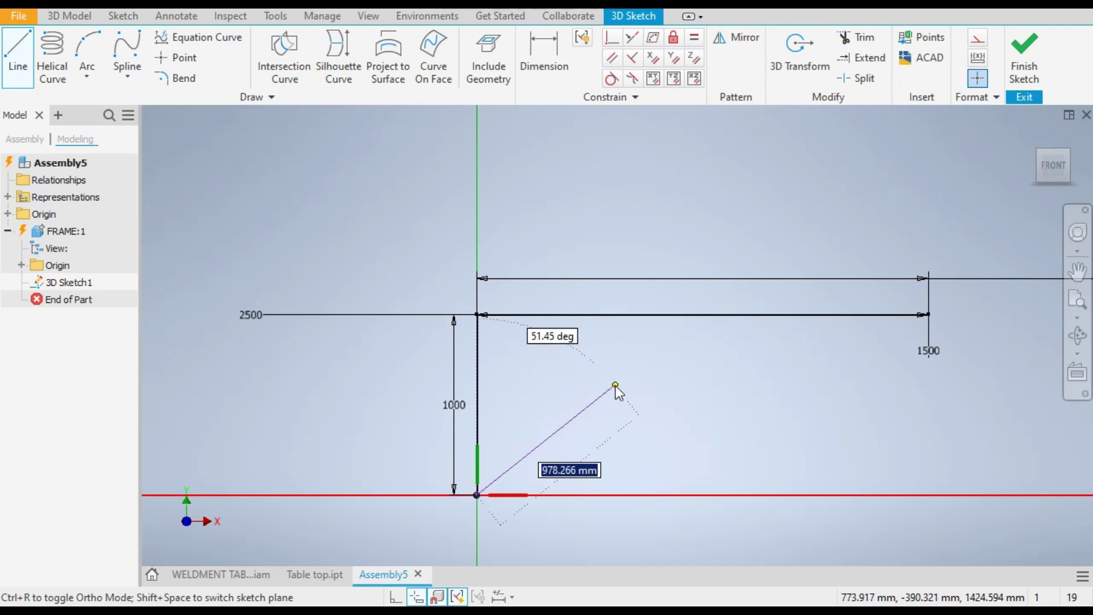
key(Escape)
click(1041, 154)
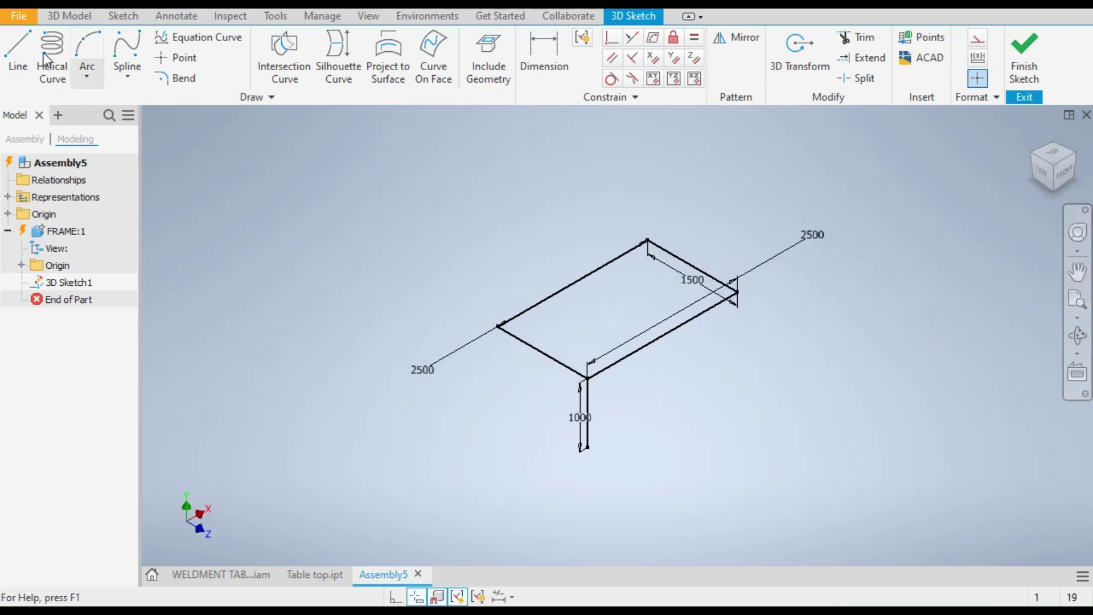
Draw a 1000 mm vertical leg down from one table-top corner
click(20, 46)
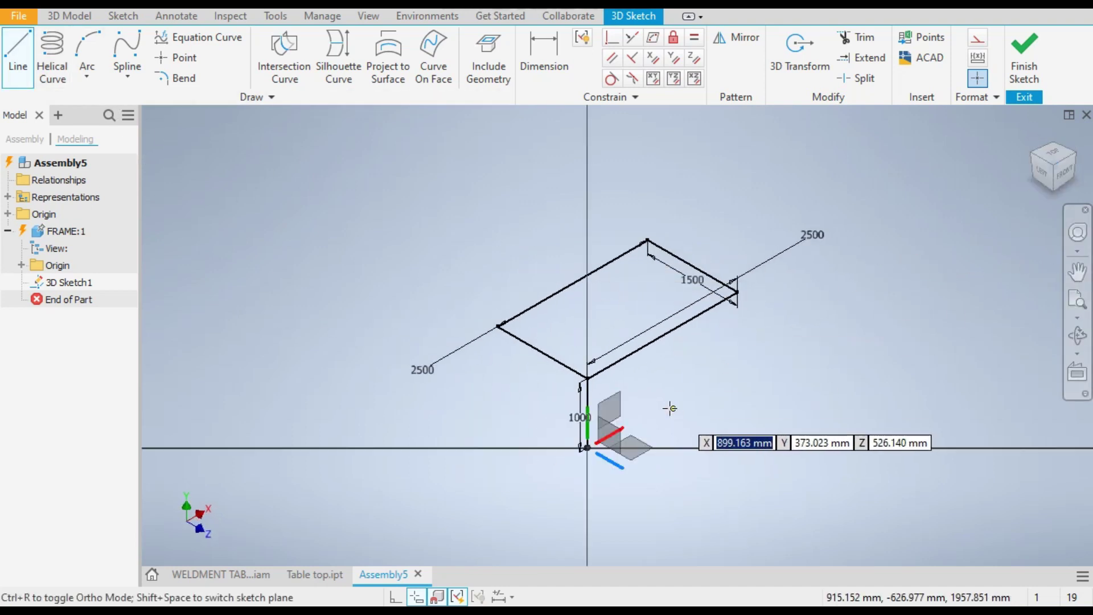
click(739, 292)
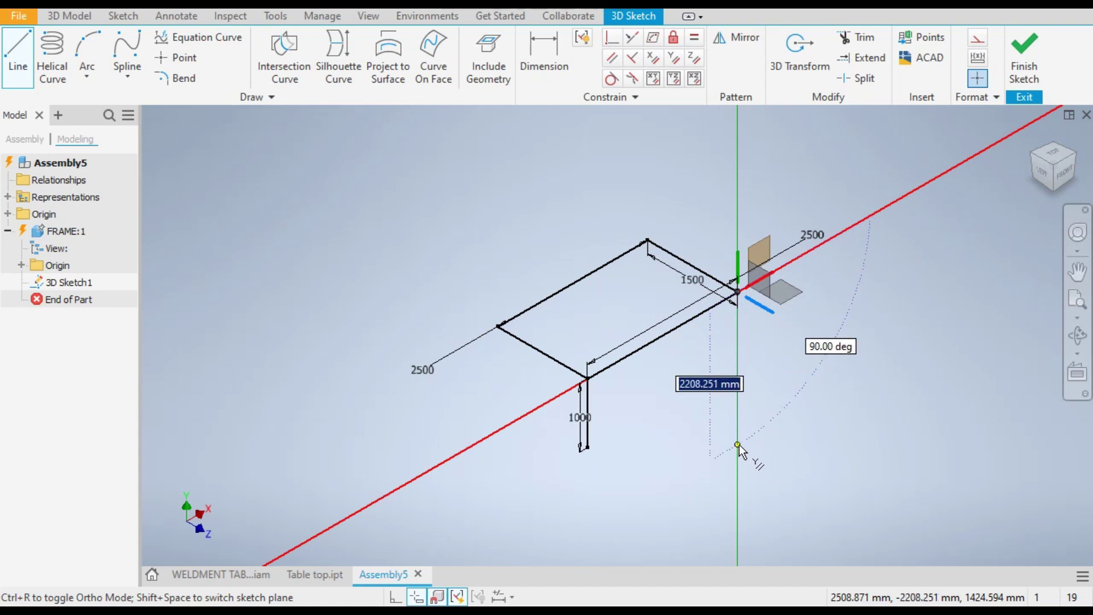
text(1000)
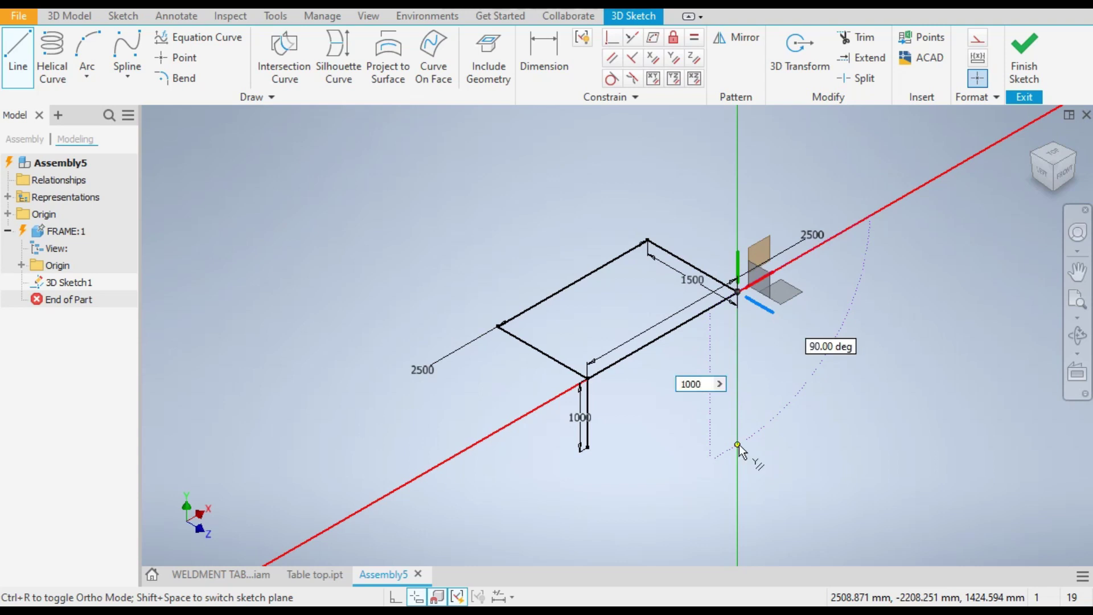
key(Return)
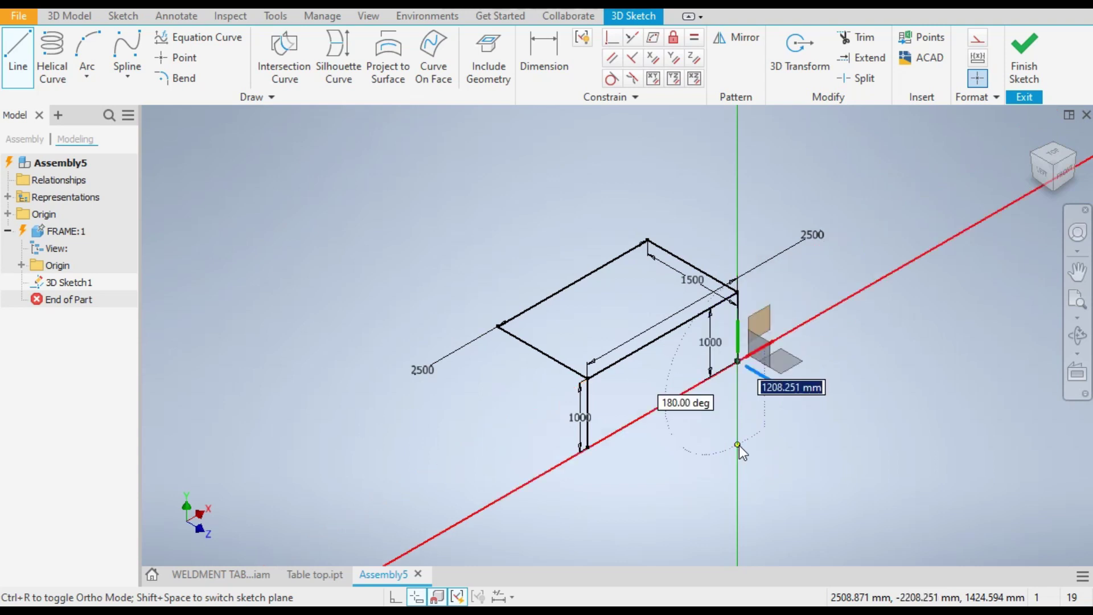
key(Escape)
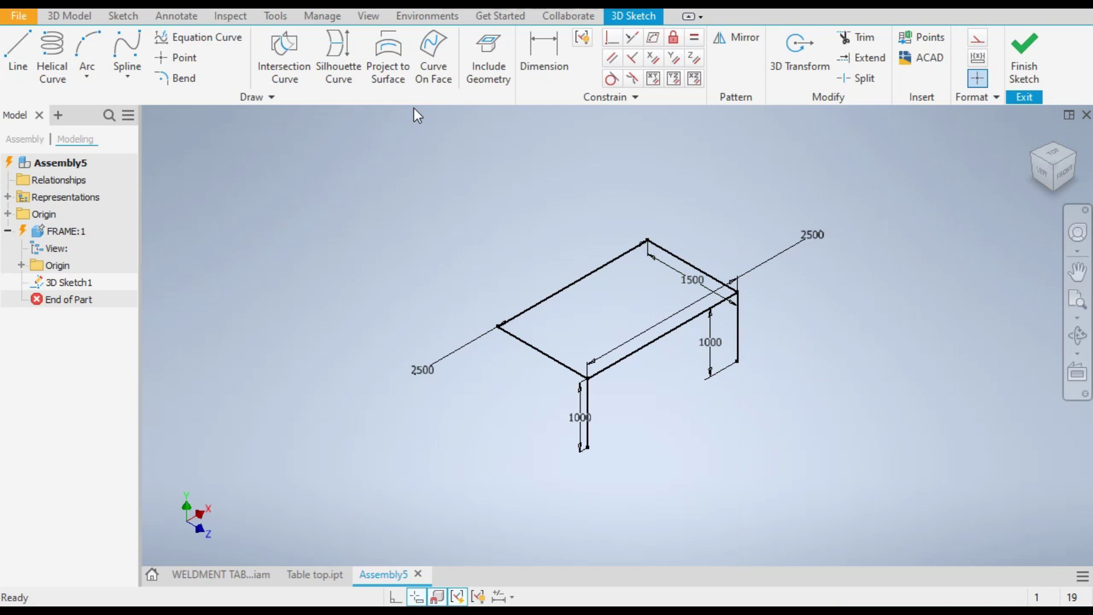
Draw another vertical leg down from the front rectangle corner
click(19, 54)
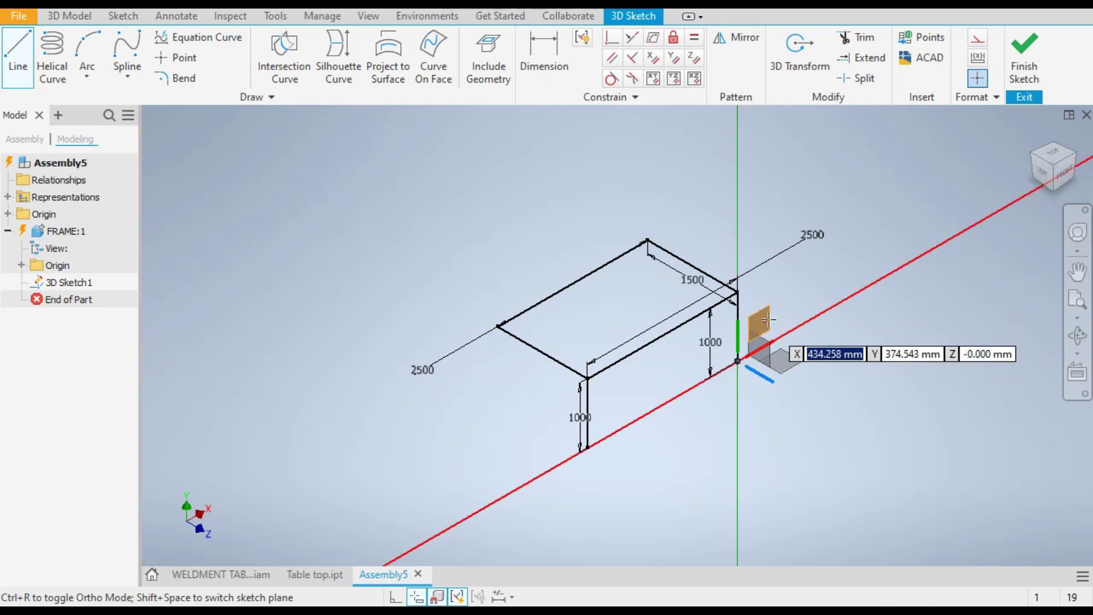
click(1029, 152)
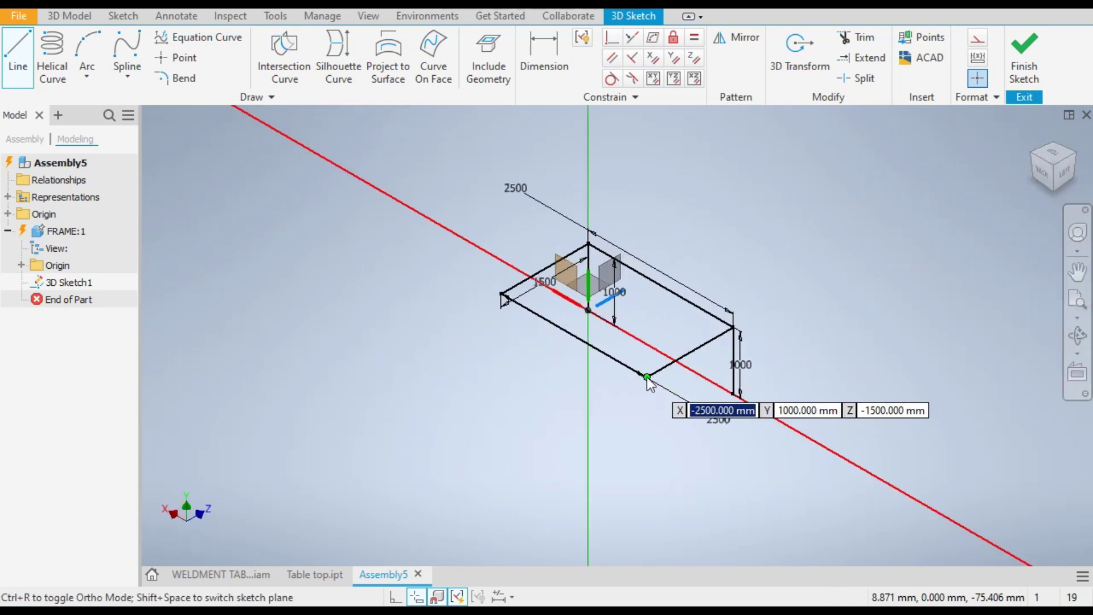
click(646, 377)
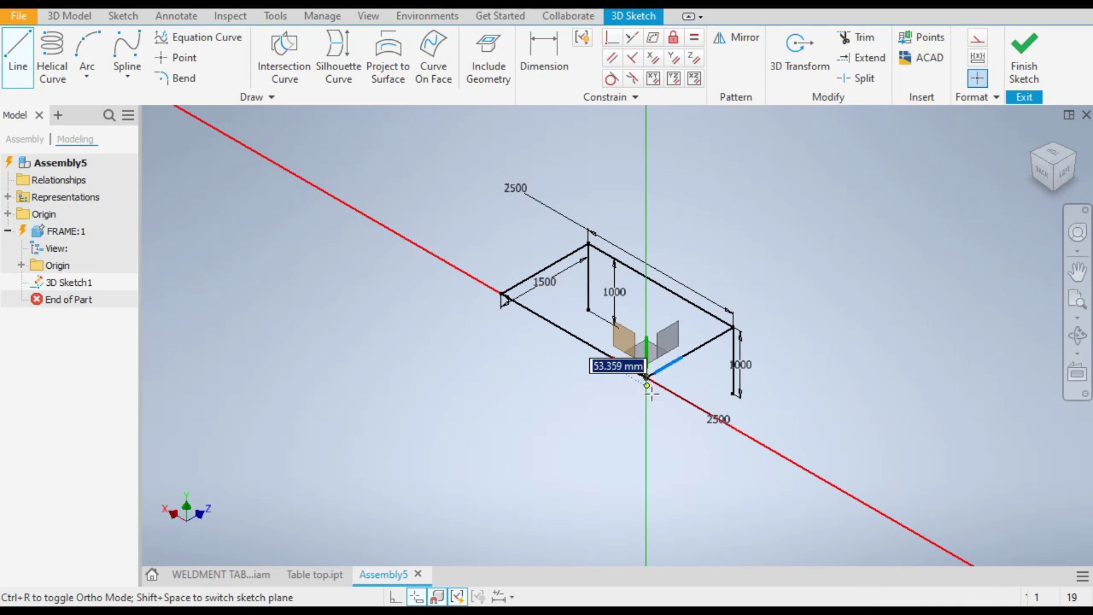
click(647, 490)
key(Escape)
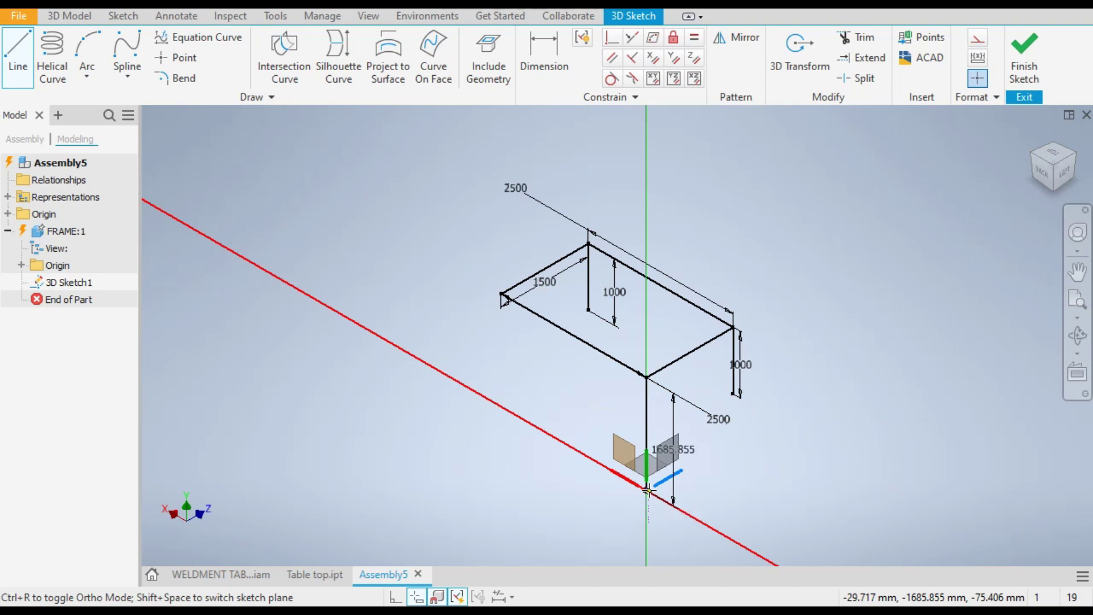
key(Escape)
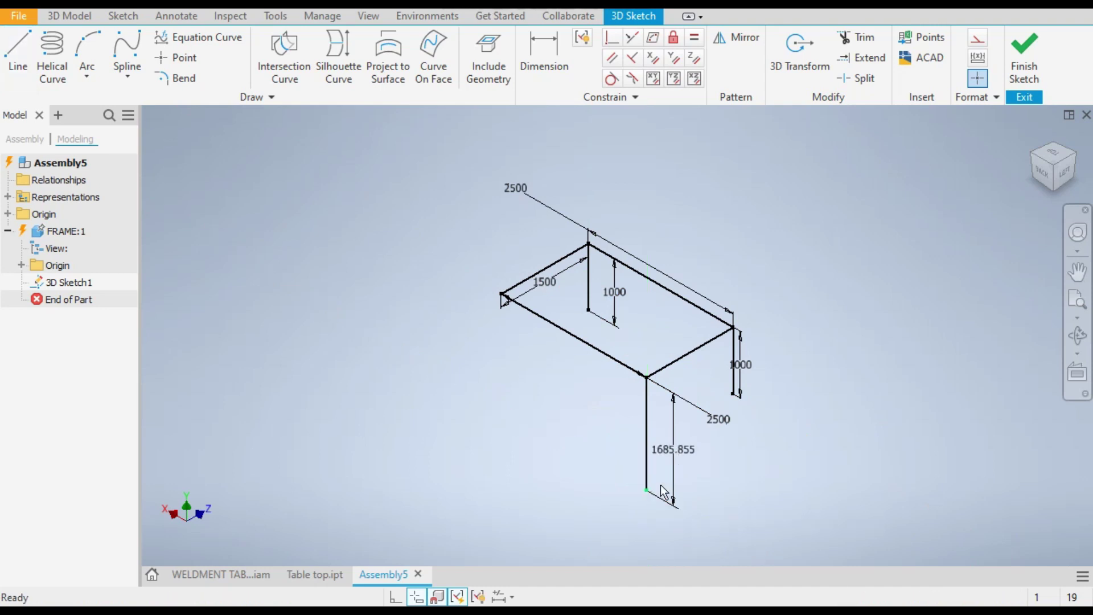
Add a 1000 mm leg at the left corner and change the 1685.855 leg dimension to 1000
click(16, 57)
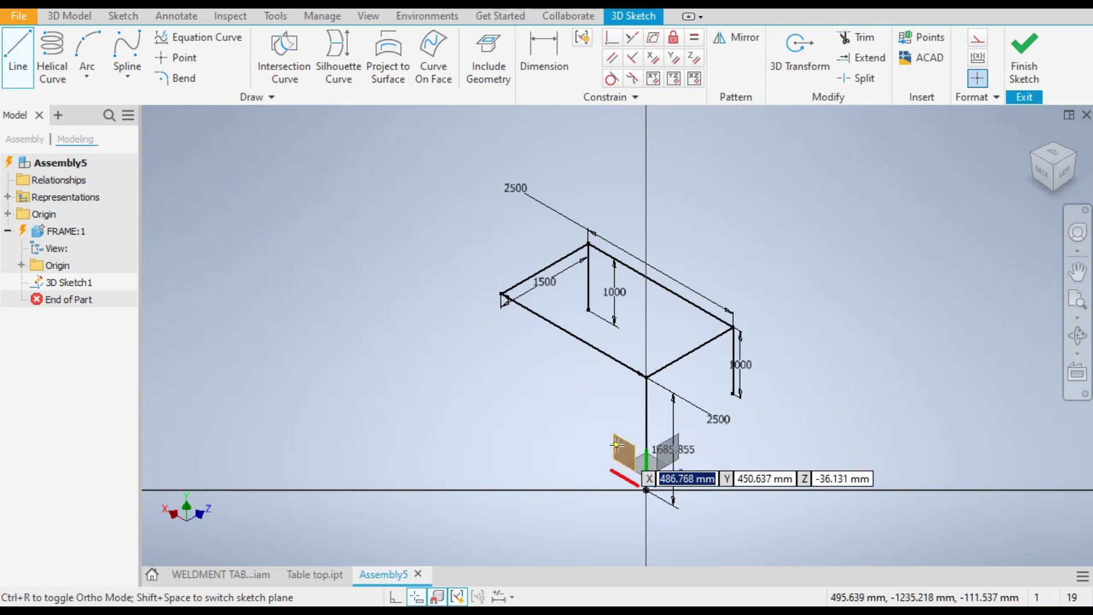
click(501, 295)
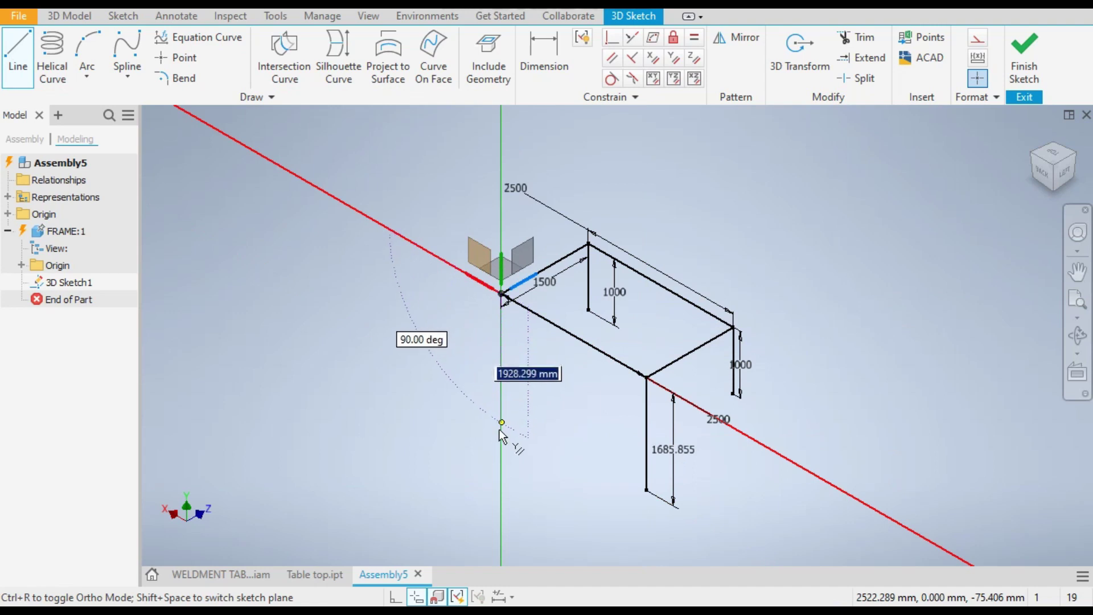
text(100)
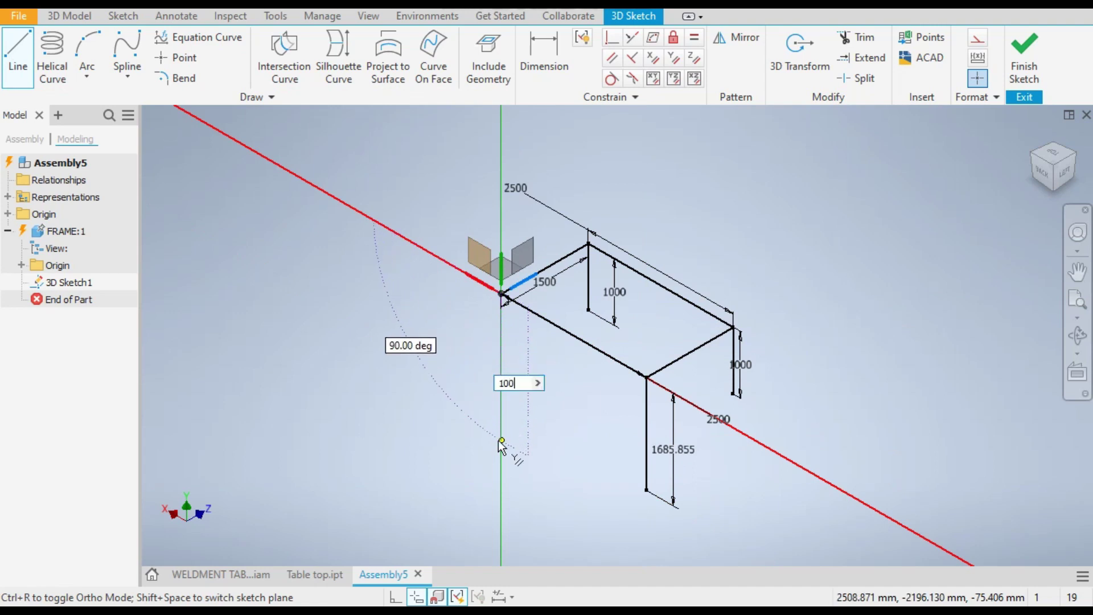
key(Return)
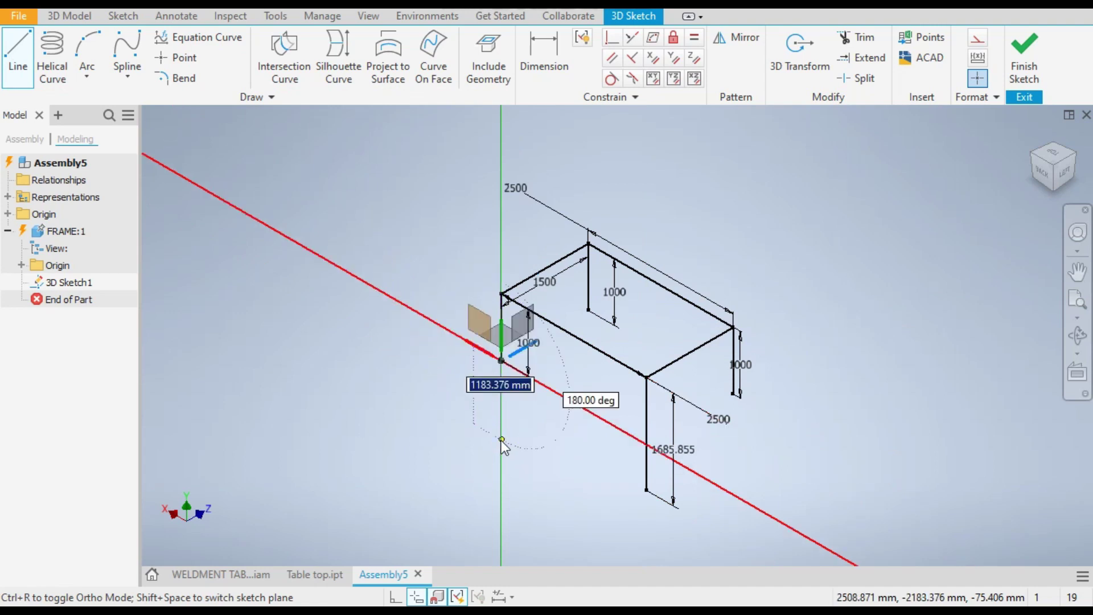
key(Escape)
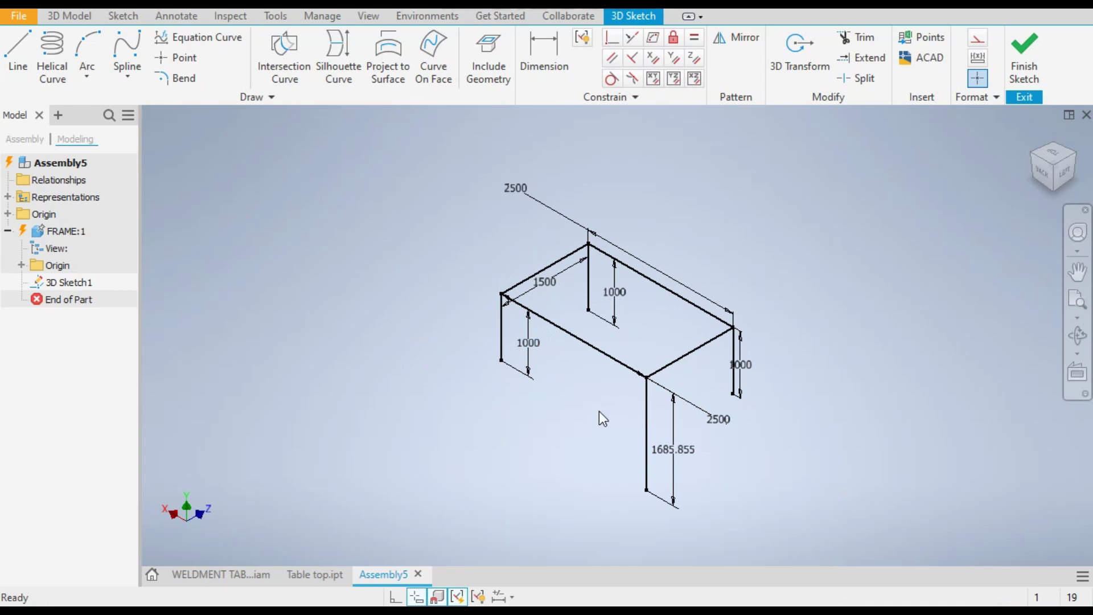
double_click(675, 451)
text(1000)
key(Return)
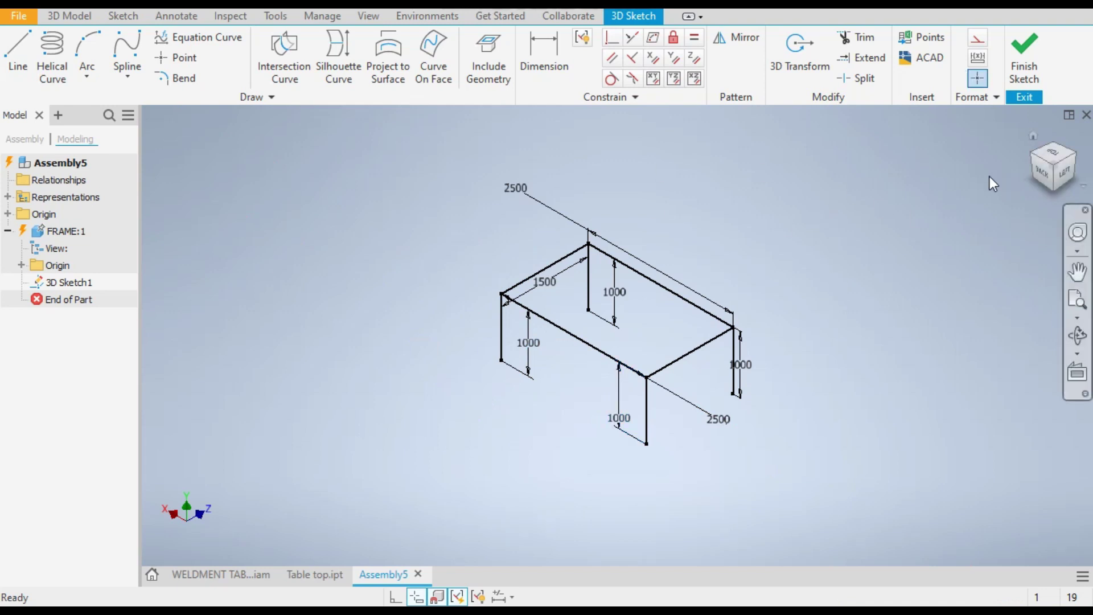
click(238, 575)
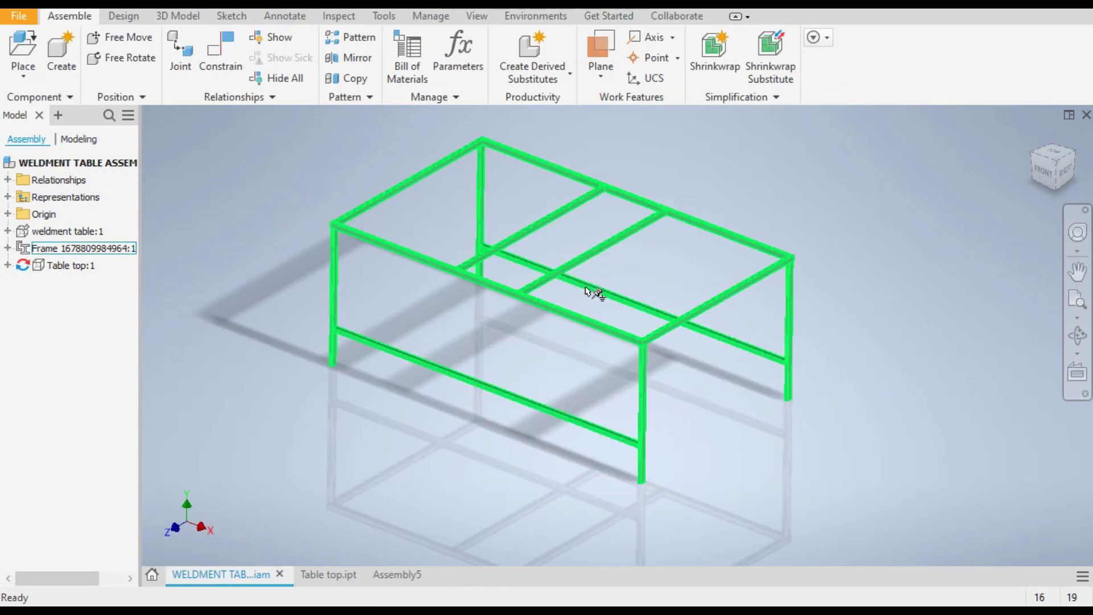
click(396, 575)
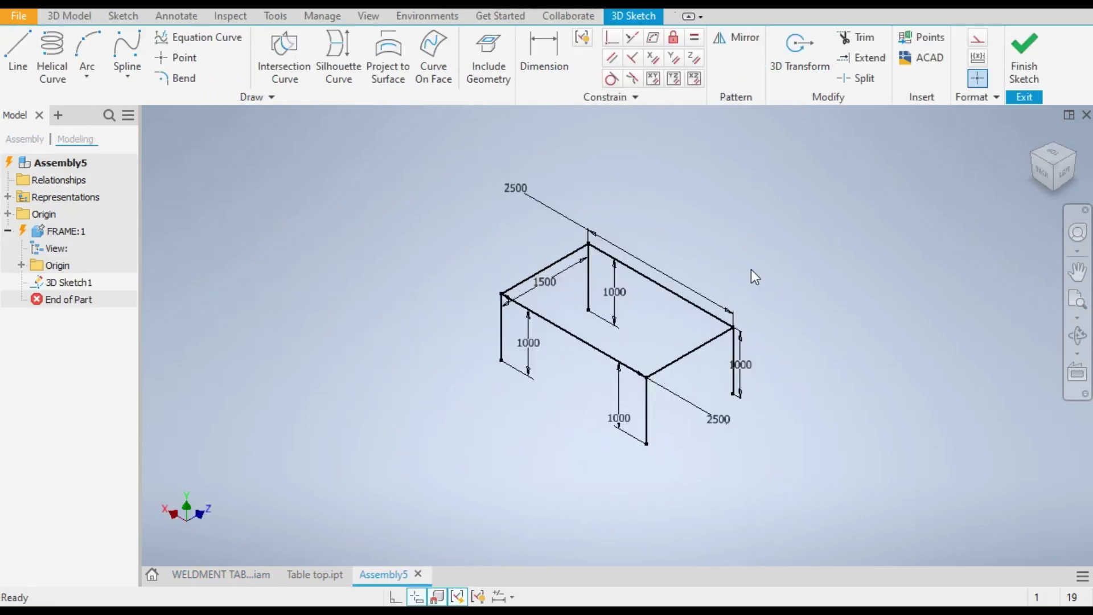
In top view, draw a cross line from 1000 mm along the top edge to the bottom edge
click(1052, 155)
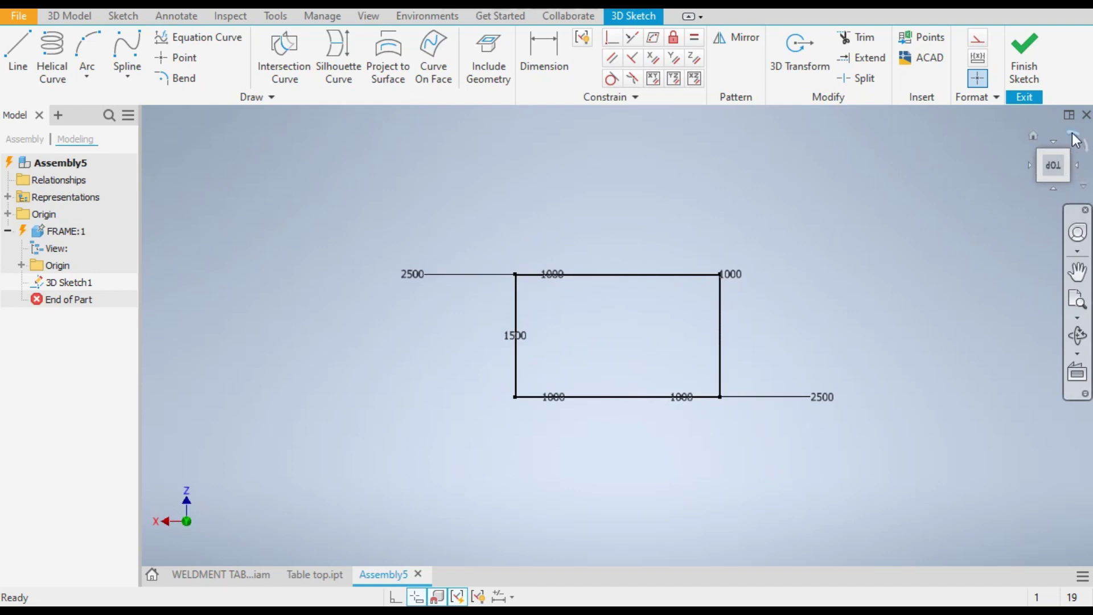
click(1075, 140)
click(1075, 140)
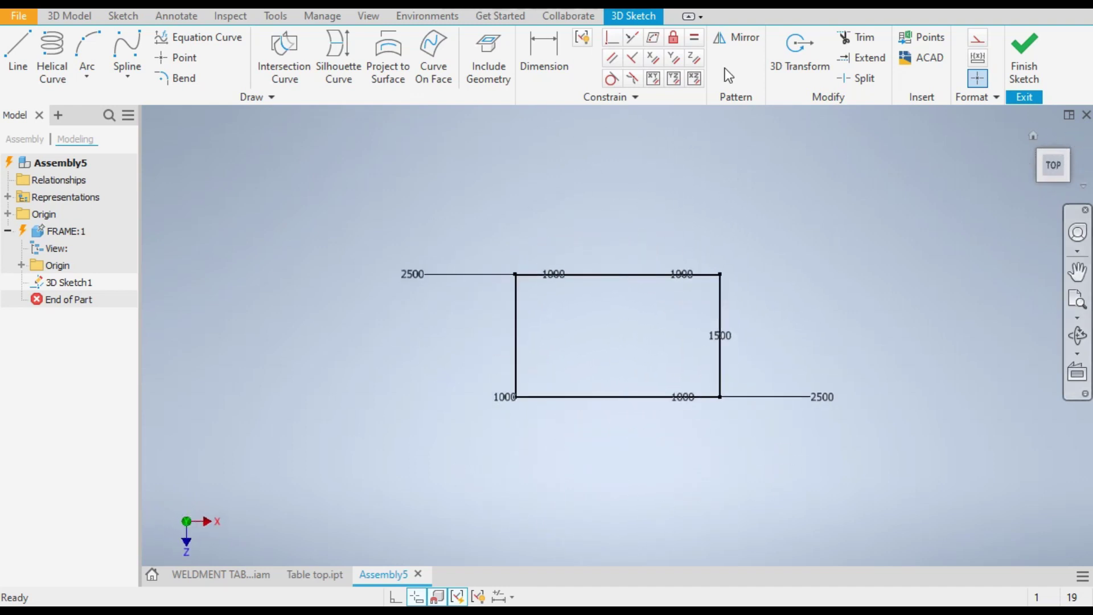
scroll(647, 301, up, 3)
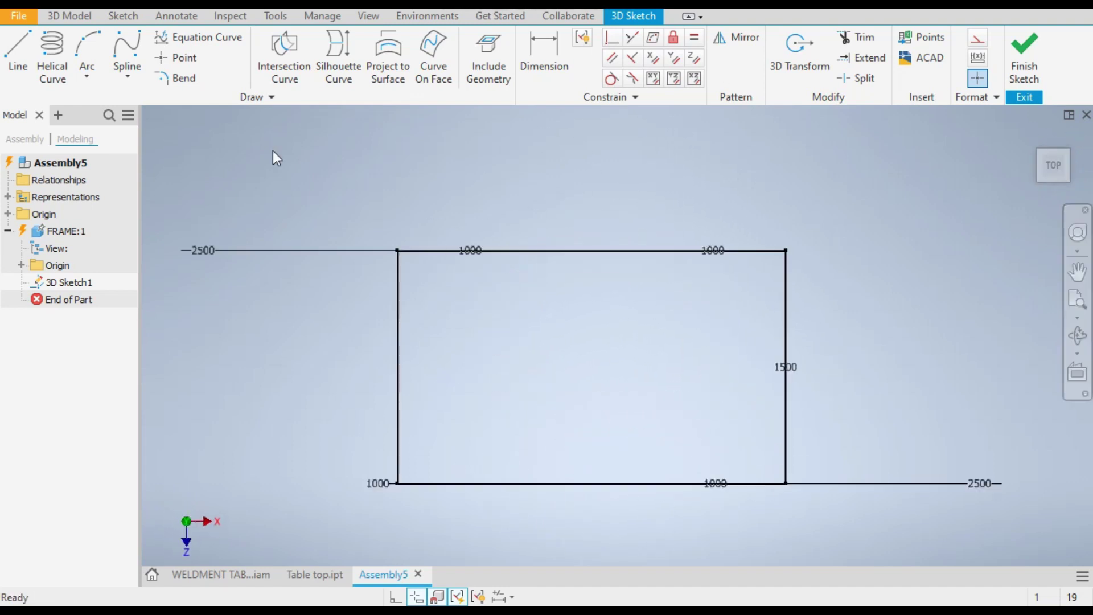
click(21, 57)
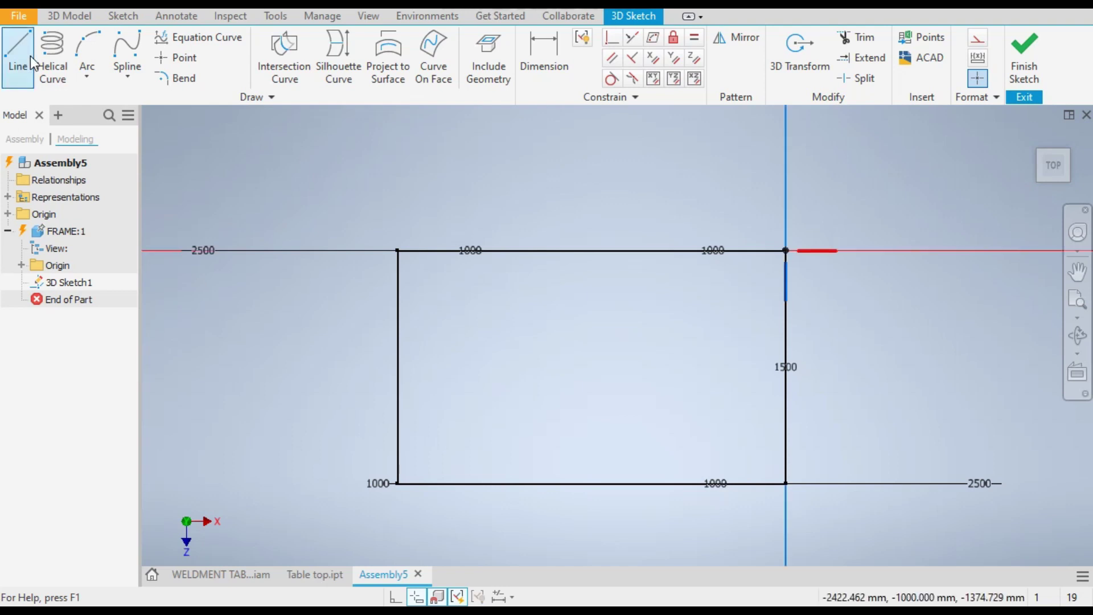
click(397, 251)
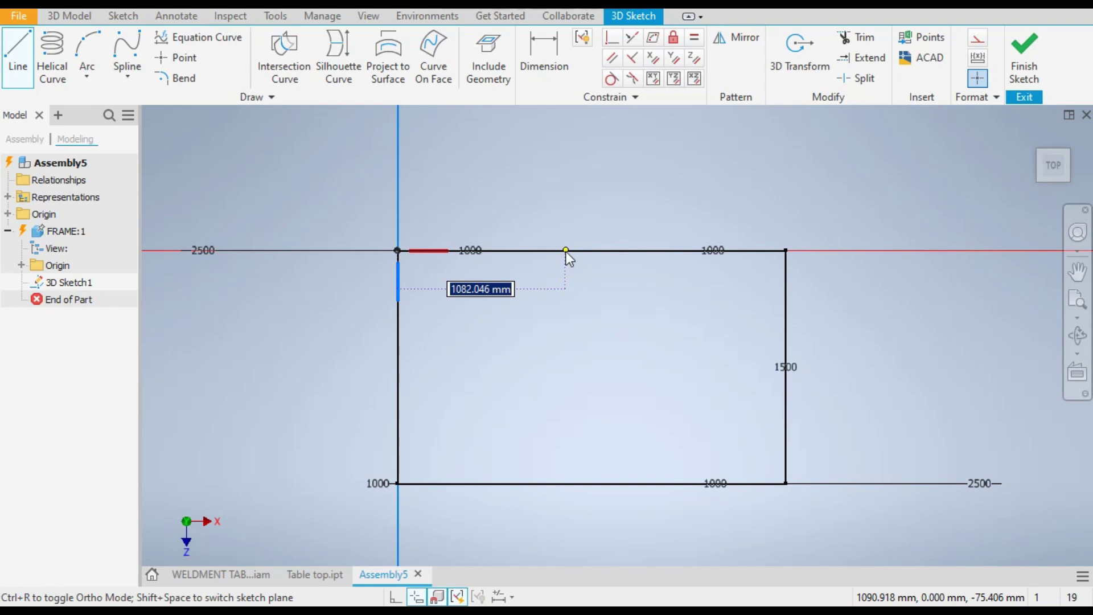
text(1000)
key(Return)
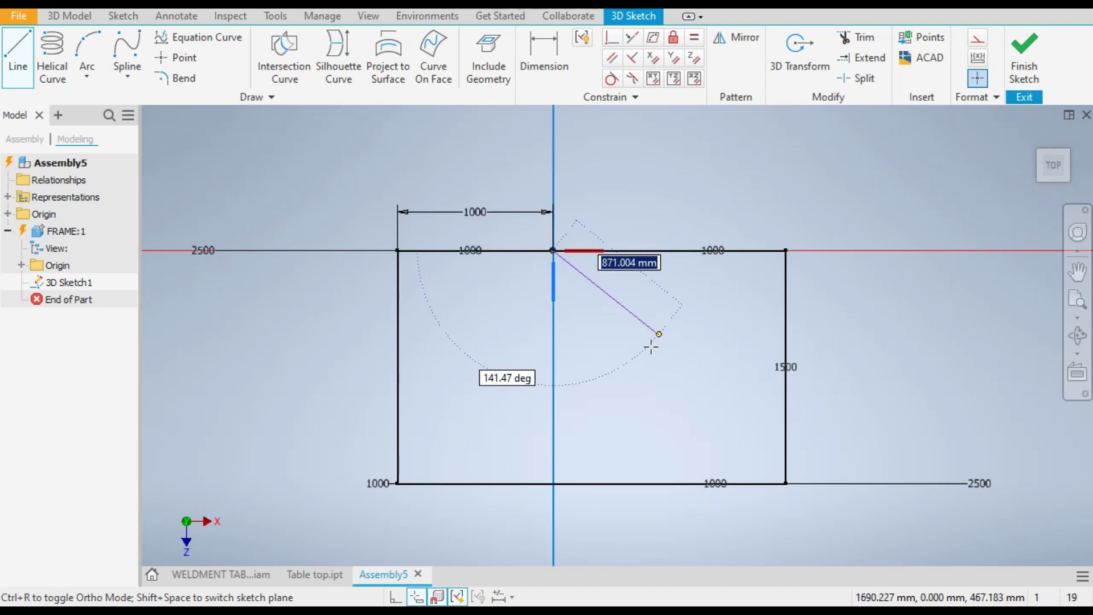
click(552, 484)
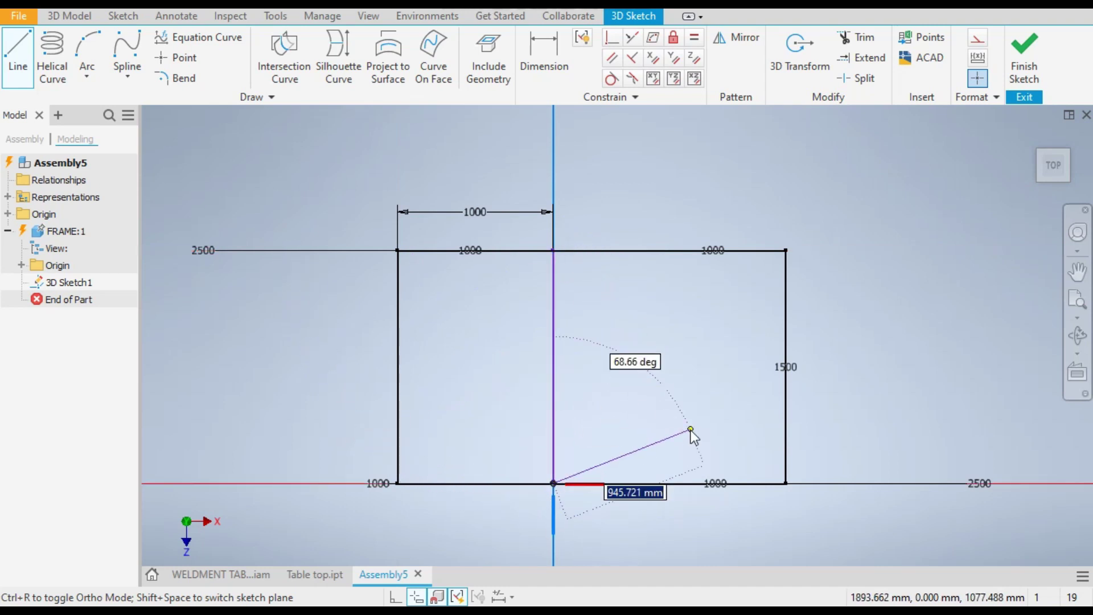
key(Escape)
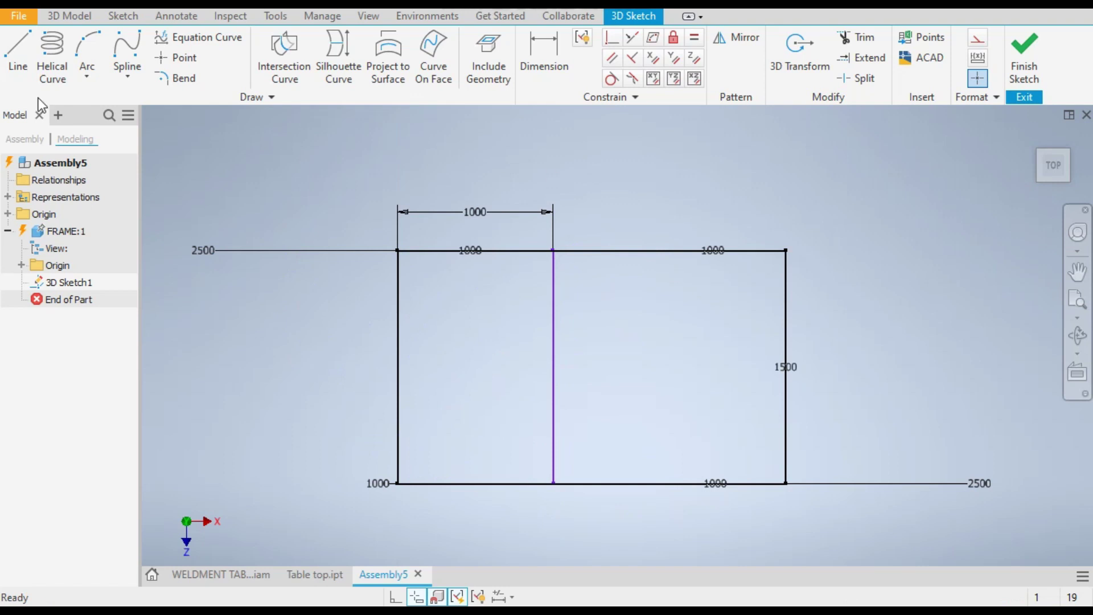
Draw a second cross line 1000 mm from the top-right corner, then undo it
click(16, 43)
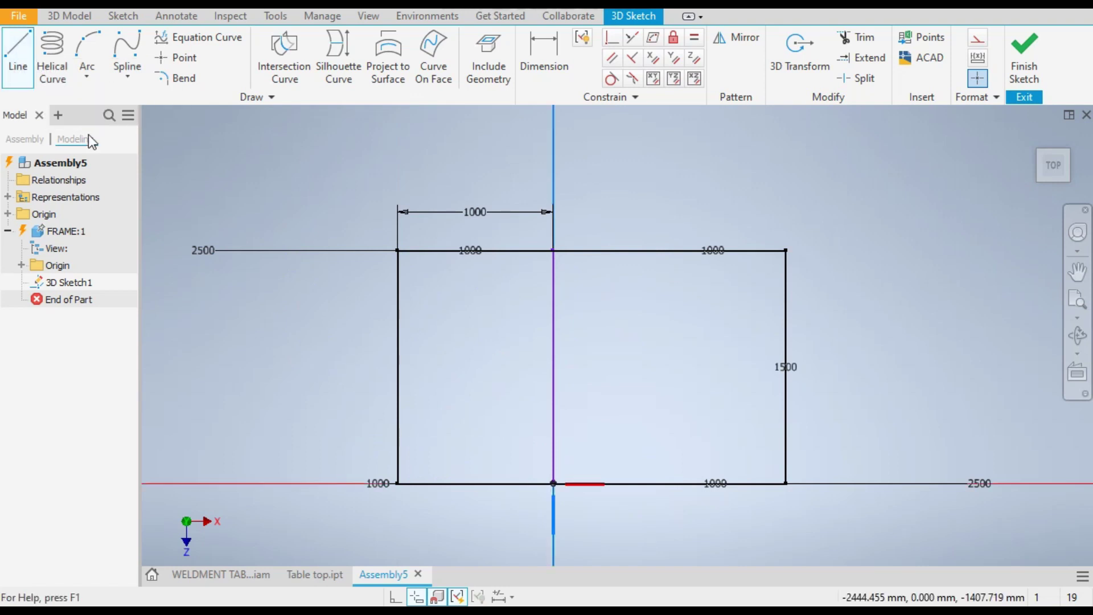
click(786, 249)
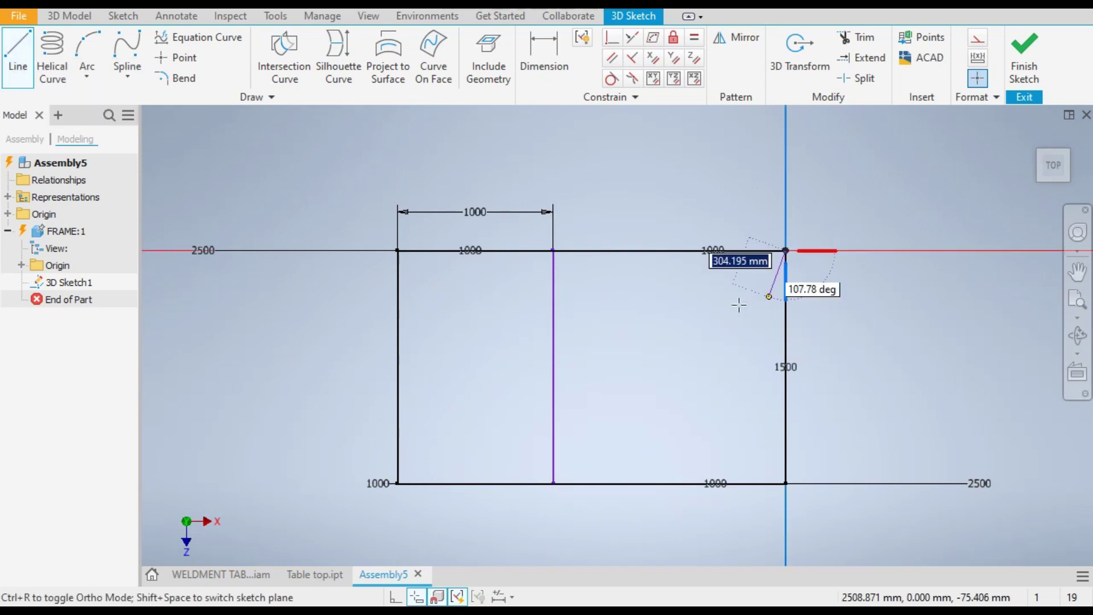
text(1000)
key(Tab)
click(636, 250)
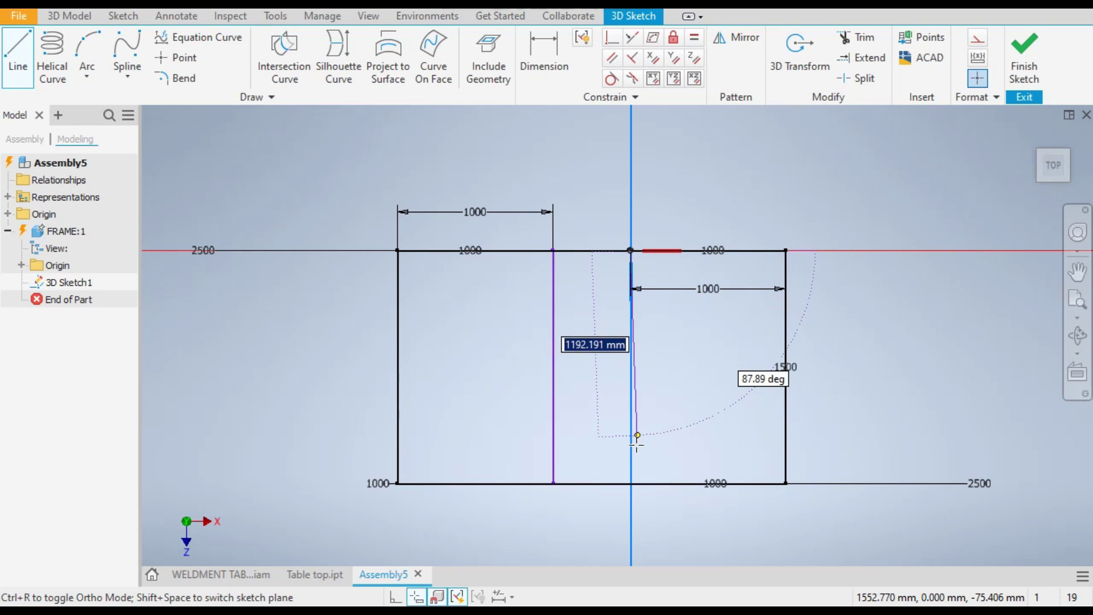
click(633, 484)
key(Escape)
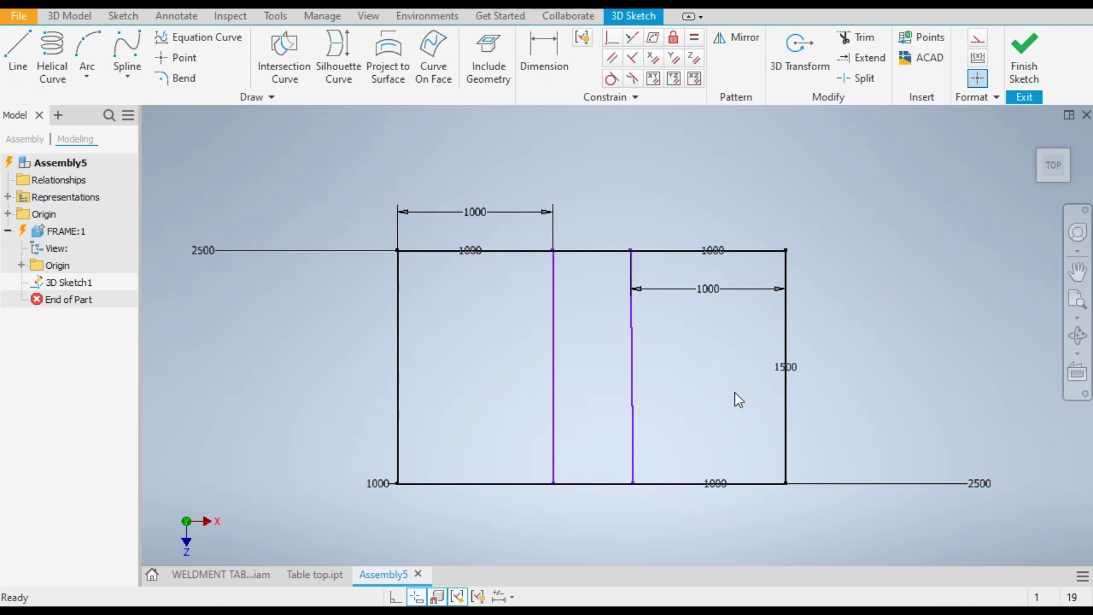
key(ctrl+z)
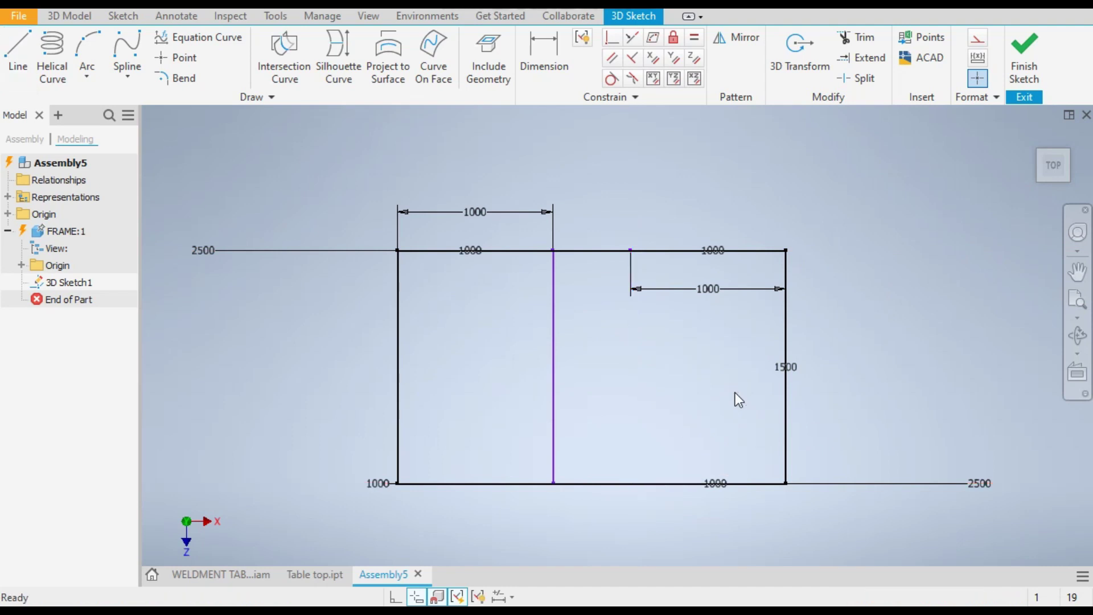
Undo a stray diagonal line drawn from the top edge and return to Top view
click(18, 56)
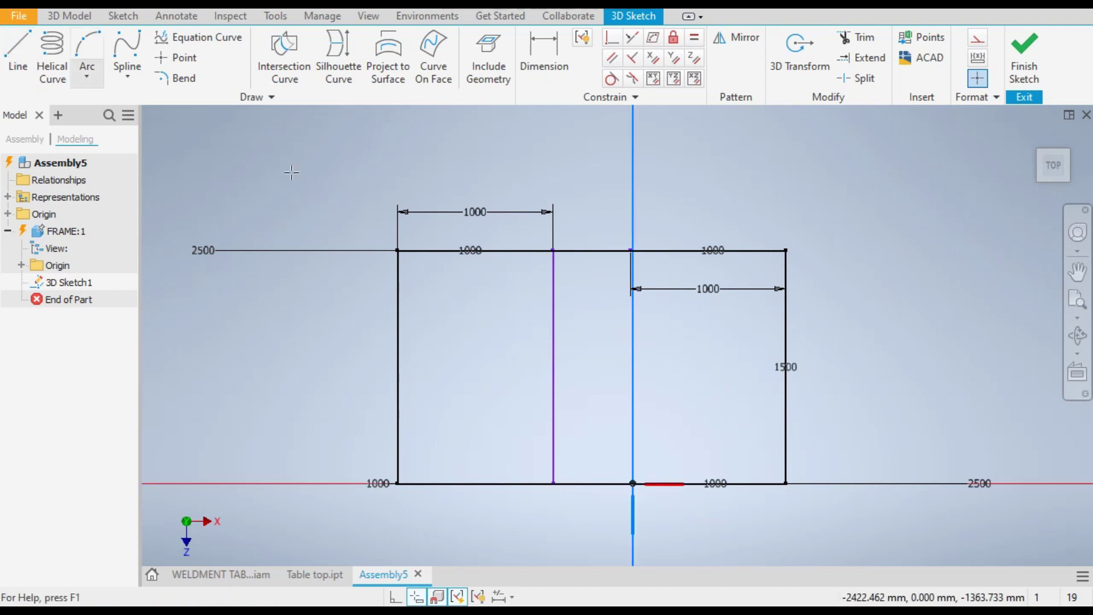
click(630, 251)
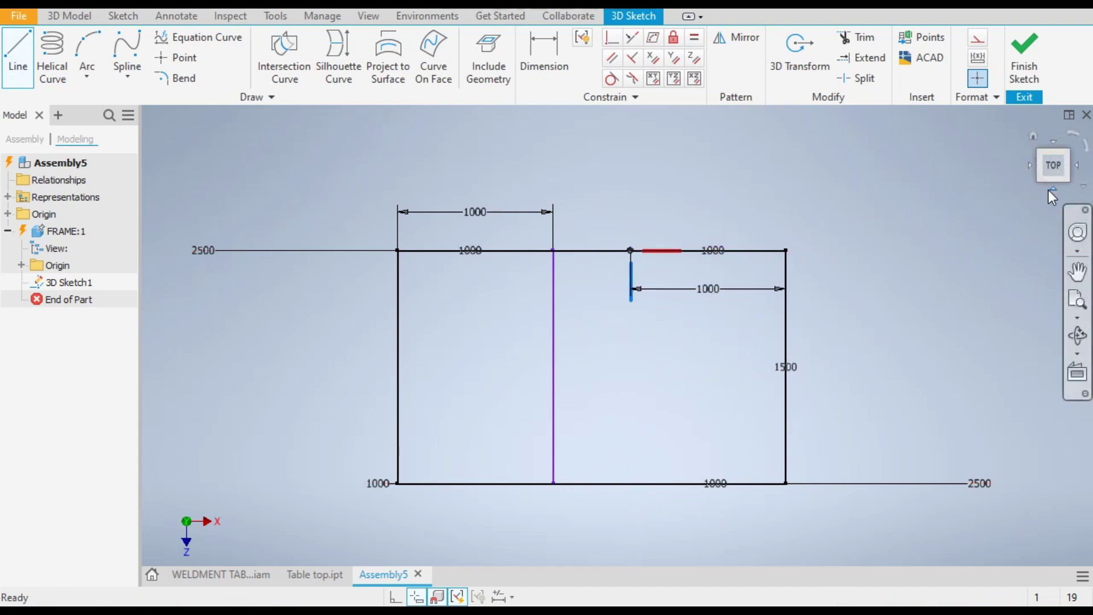
drag(1040, 183, 1017, 209)
key(F6)
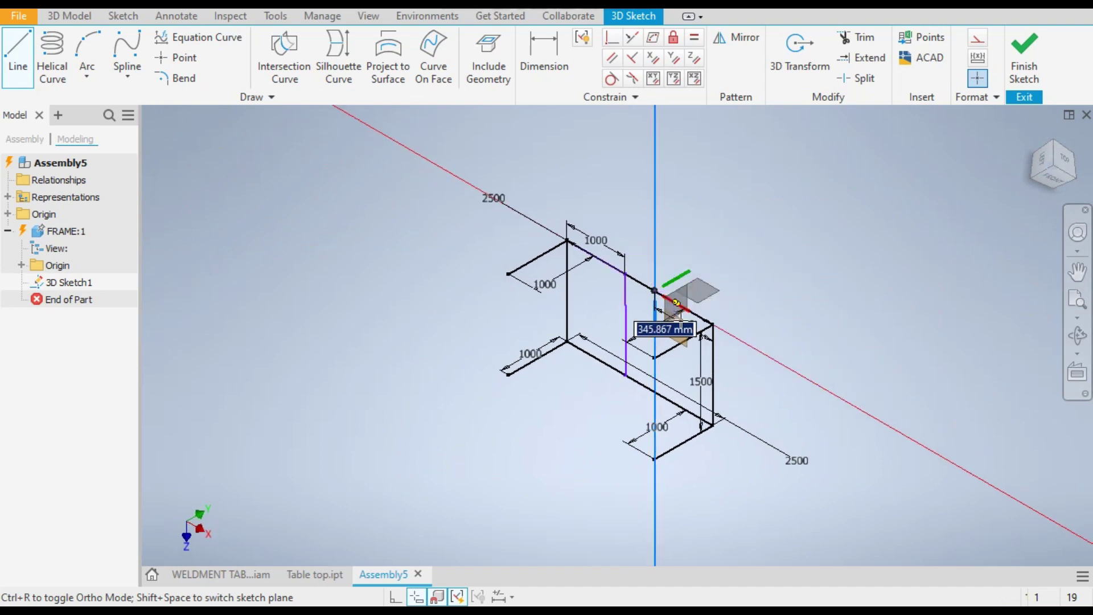
click(684, 340)
key(Escape)
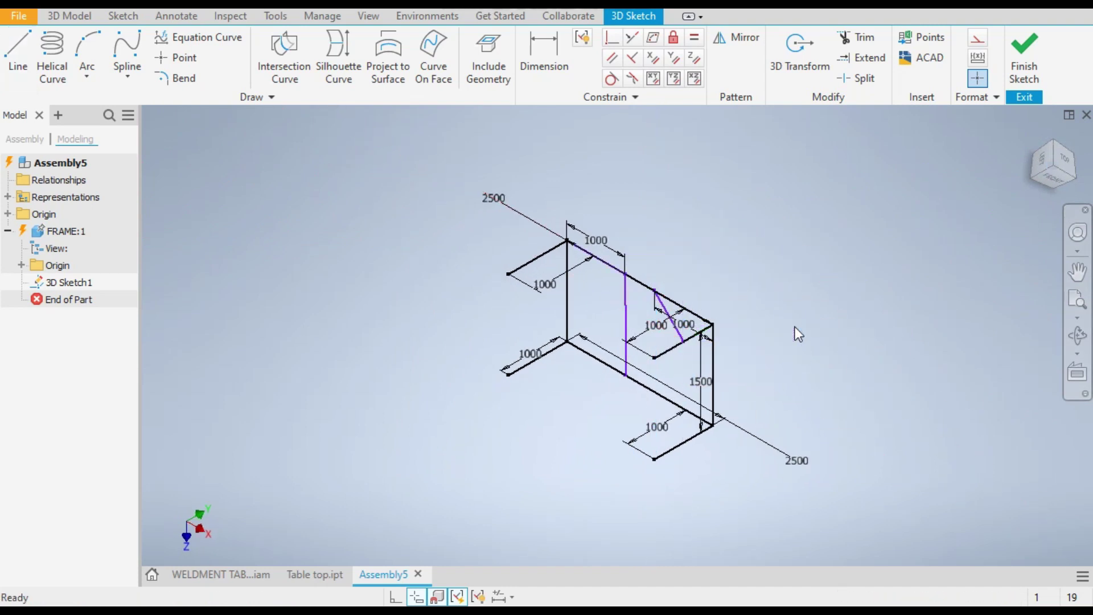
key(ctrl+z)
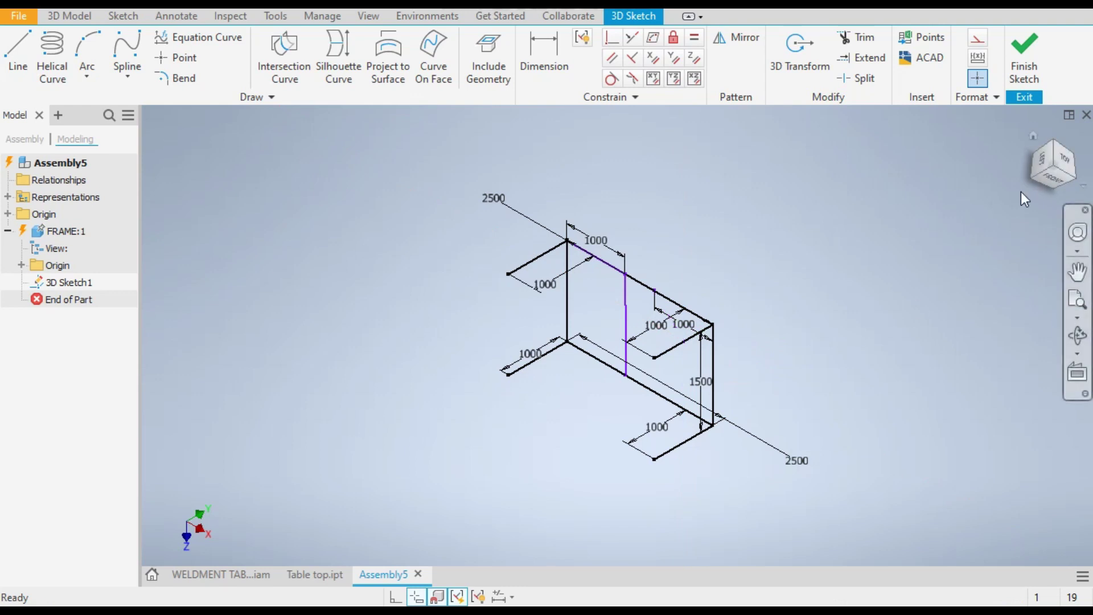
click(1067, 162)
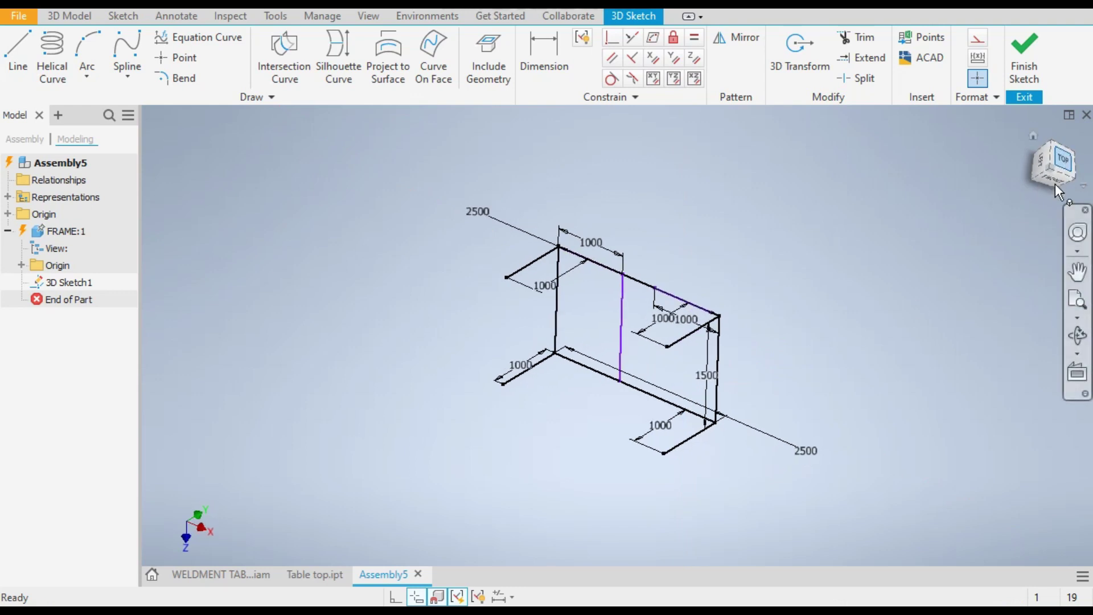
Draw the second cross line from the frame's top edge to the opposite edge
click(1041, 152)
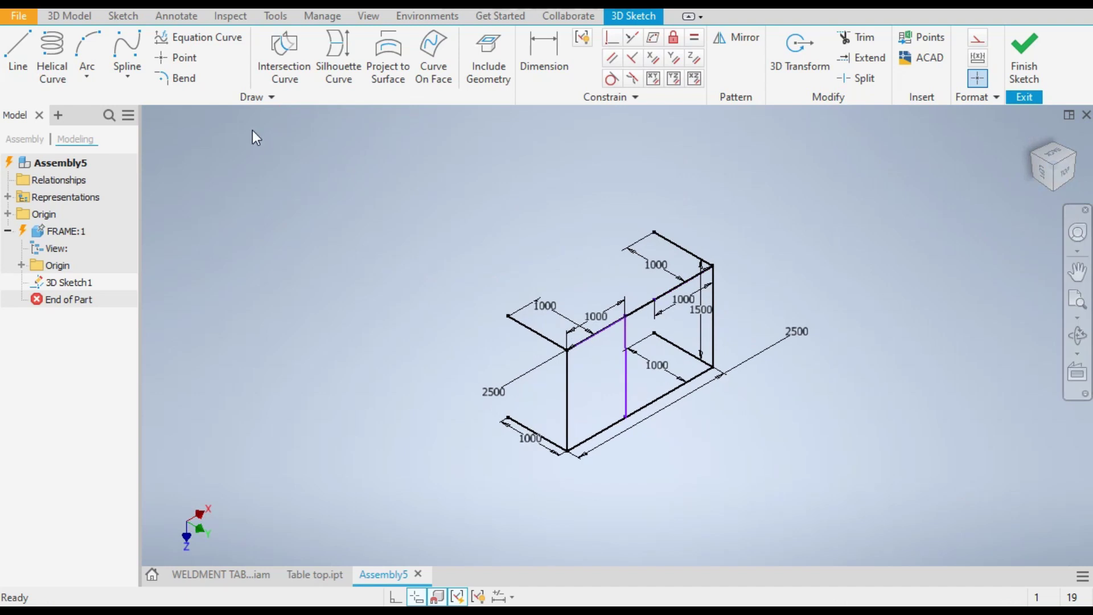
click(18, 50)
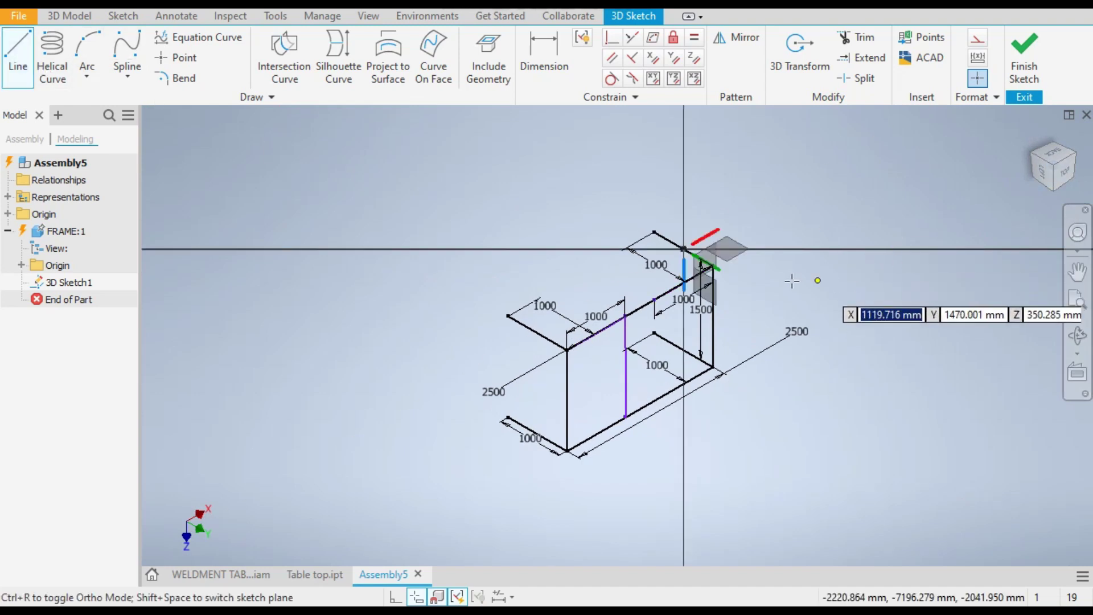
scroll(701, 247, up, 3)
scroll(692, 262, up, 5)
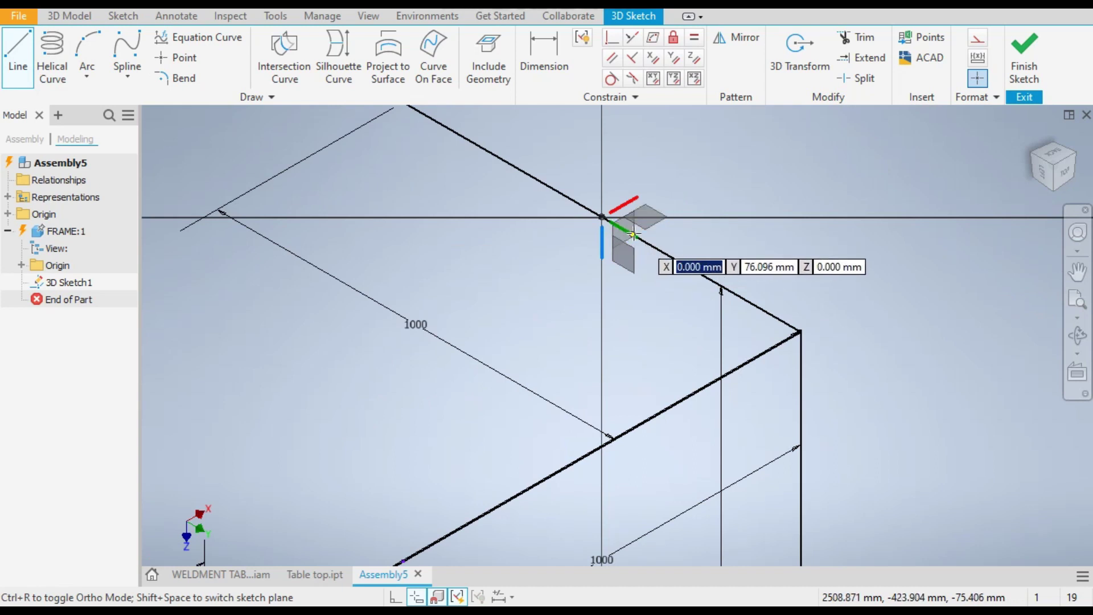
scroll(626, 232, down, 6)
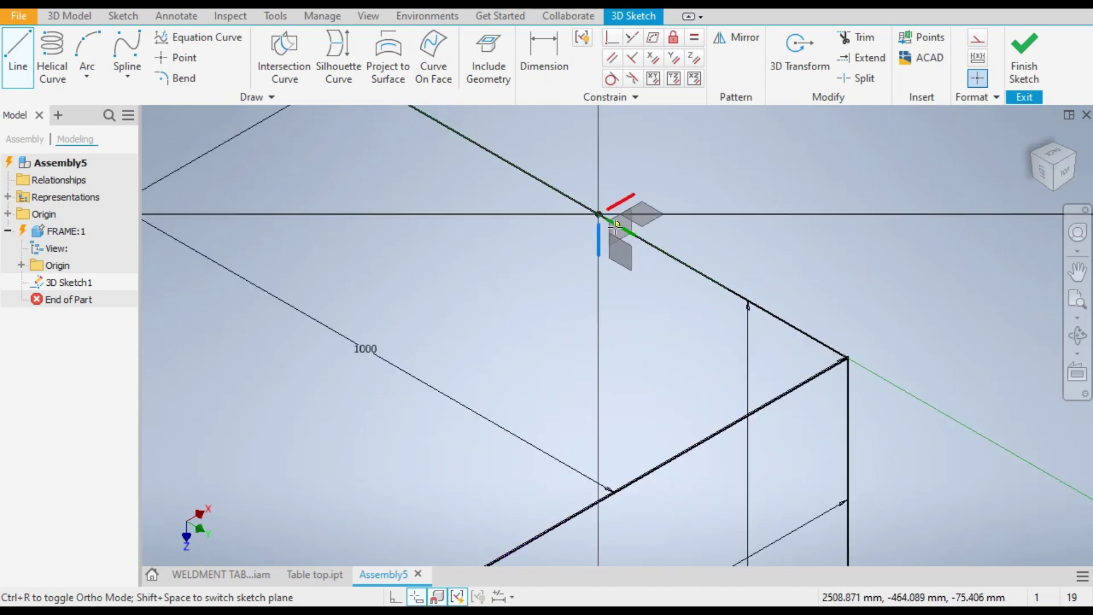
scroll(631, 232, down, 4)
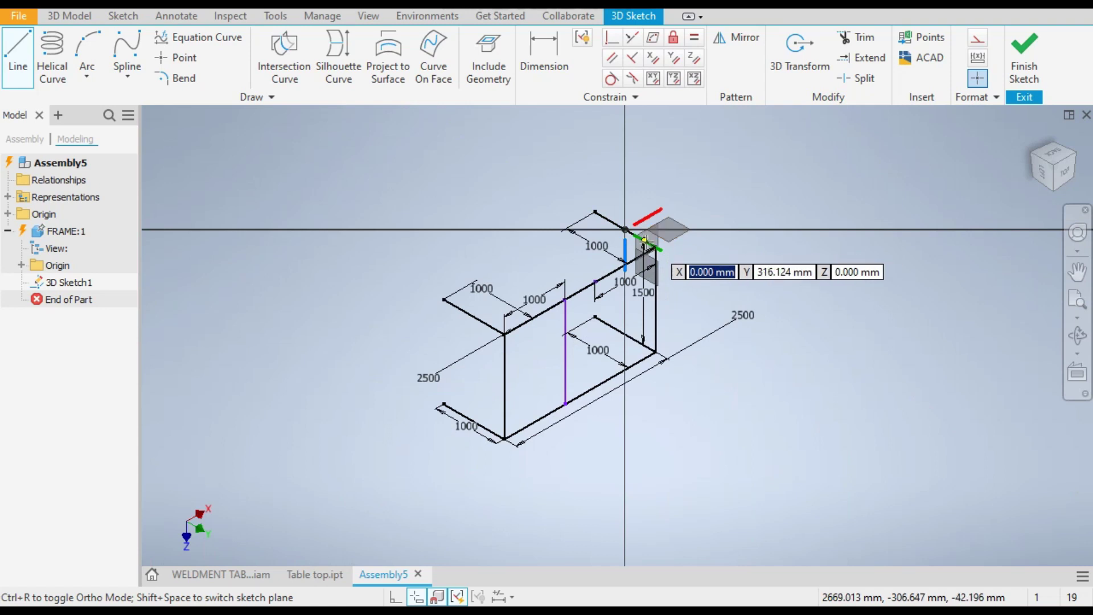
click(596, 282)
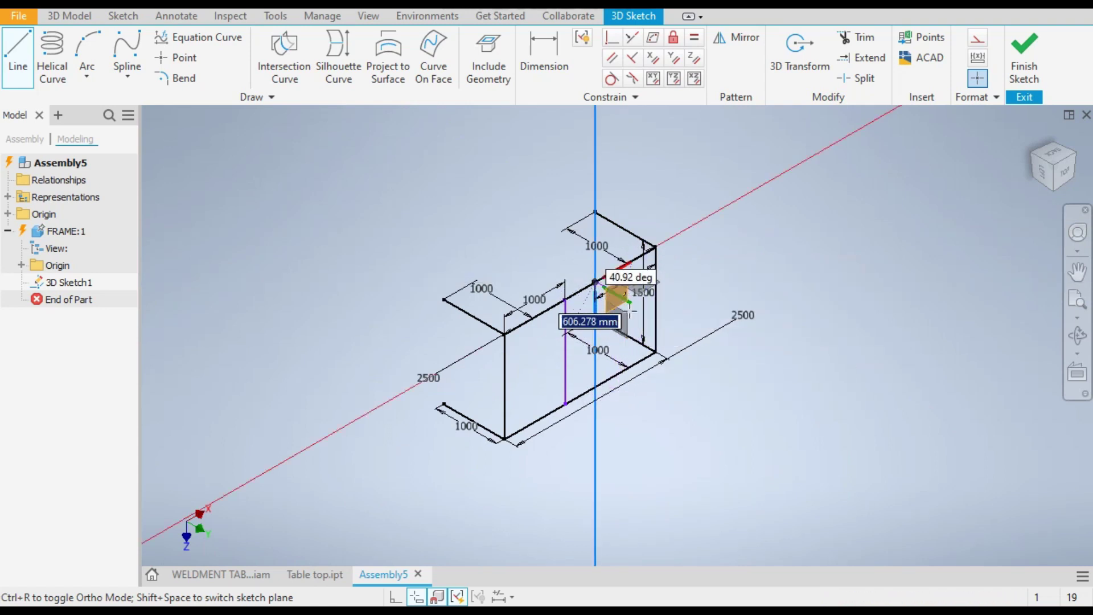
click(595, 388)
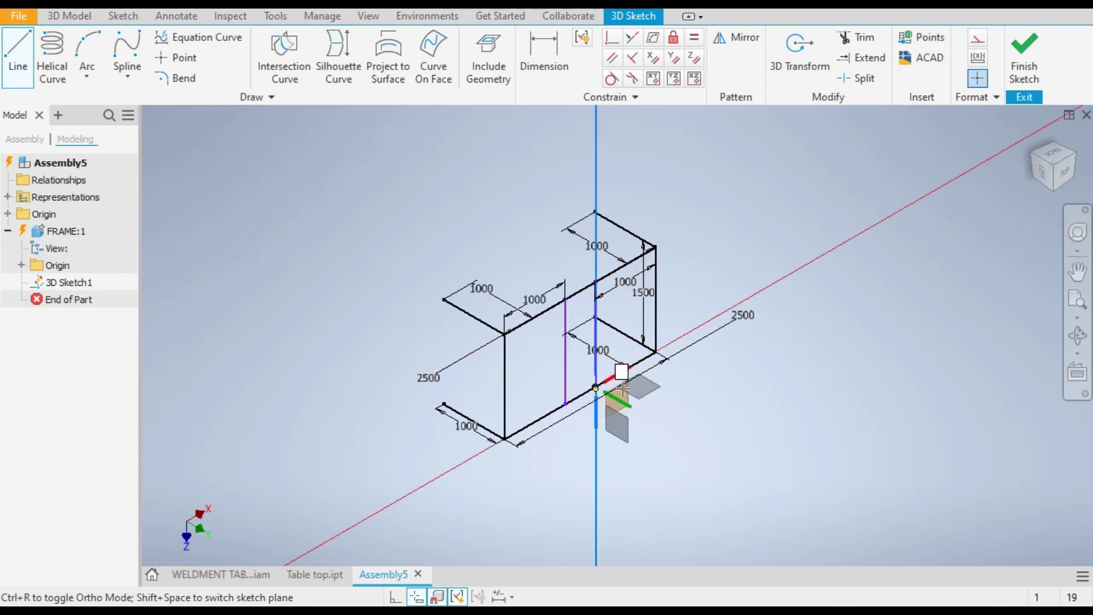
key(Escape)
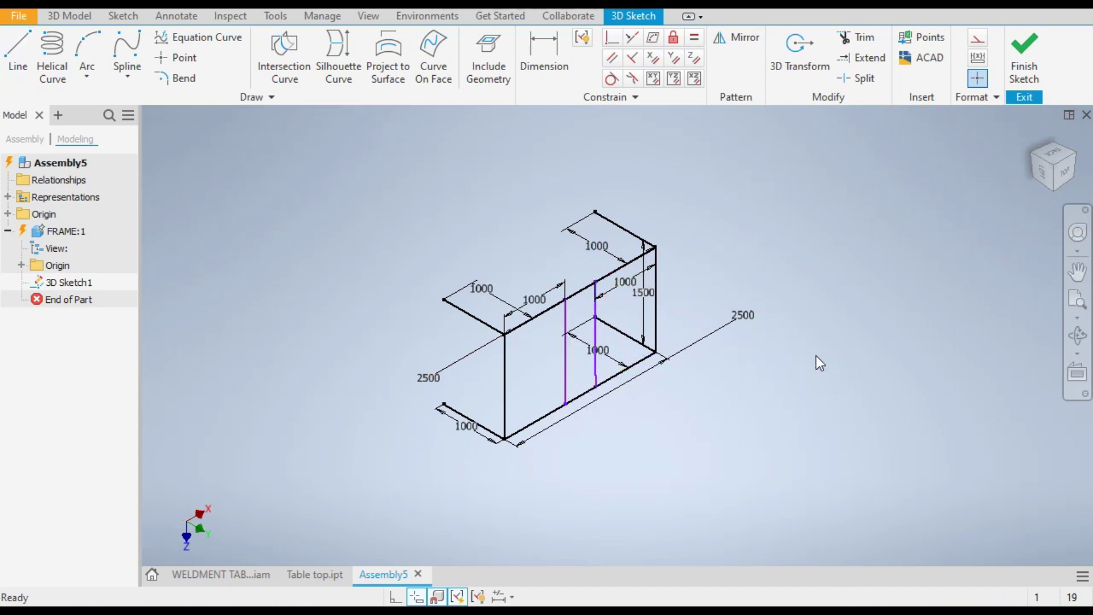
Apply the Fix constraint to both cross lines and the top segment
scroll(626, 361, up, 5)
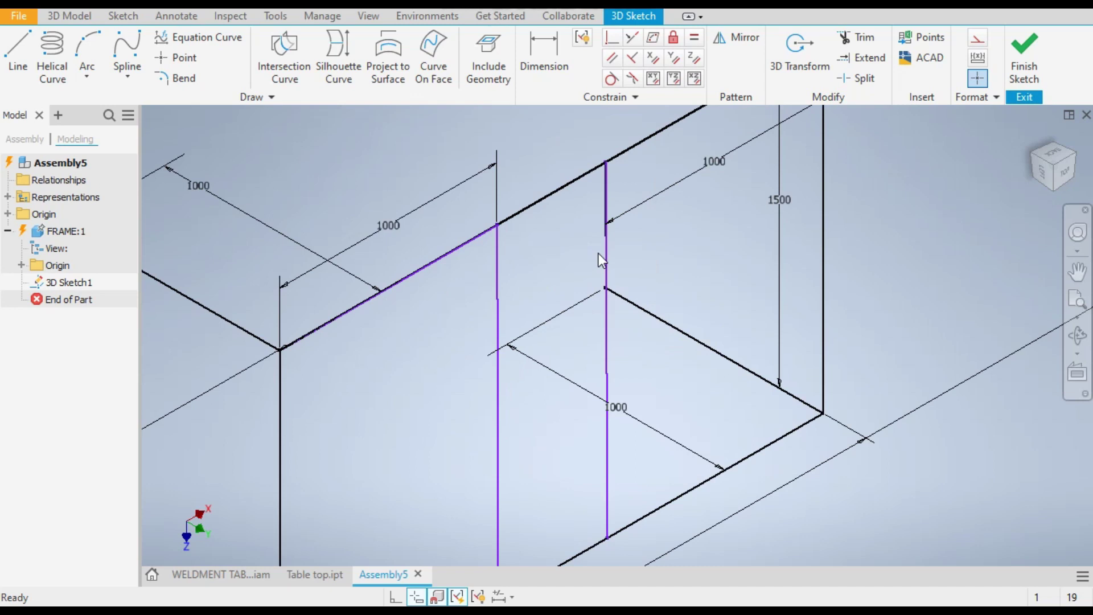
scroll(598, 255, down, 3)
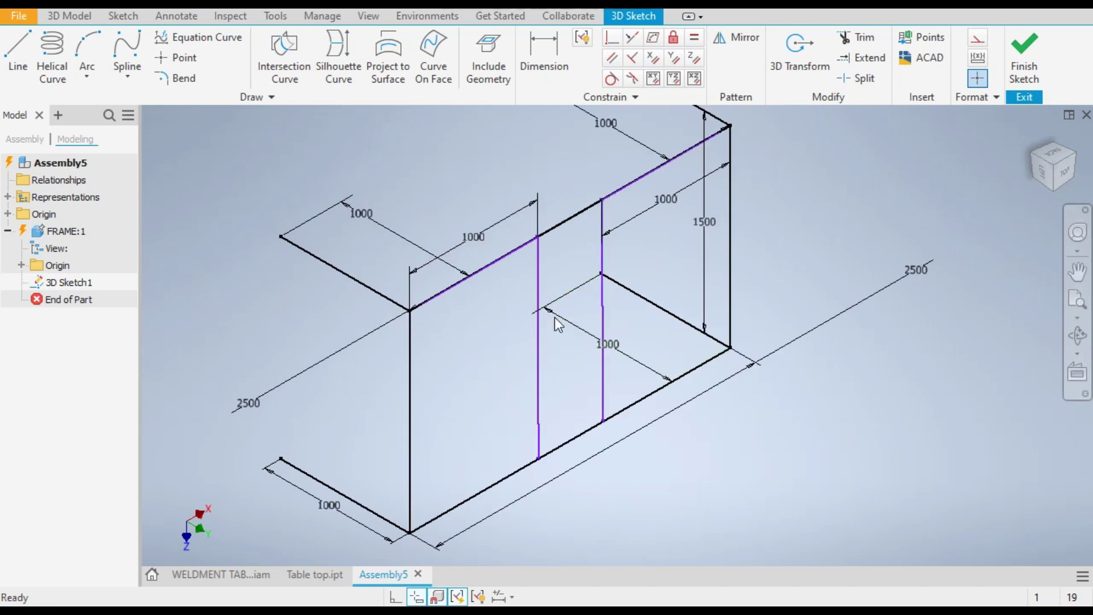
click(673, 37)
click(602, 255)
click(537, 286)
click(493, 271)
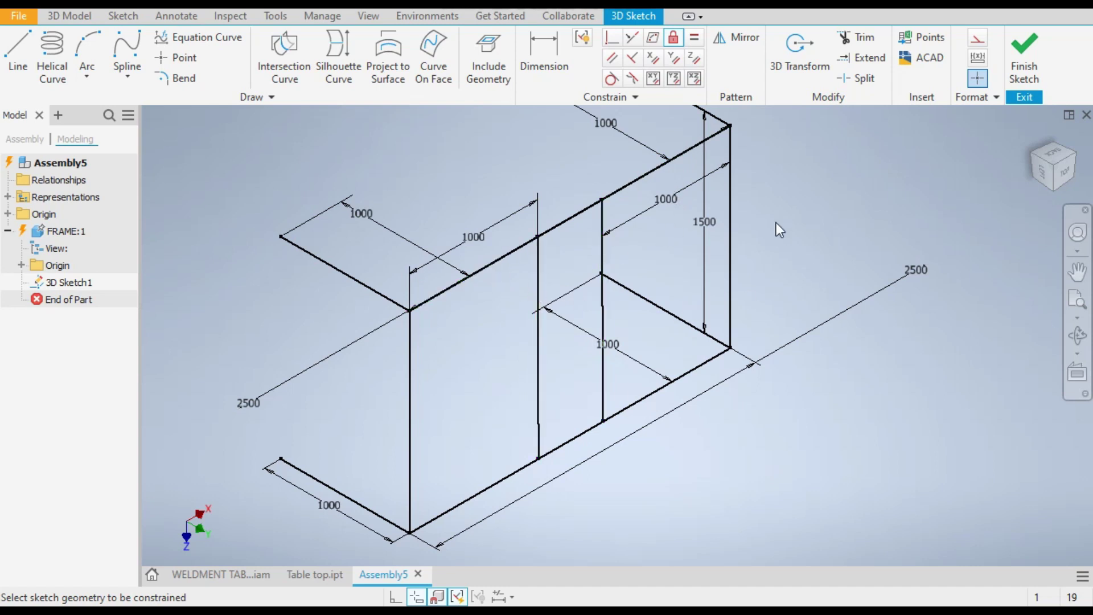
key(Escape)
click(1066, 174)
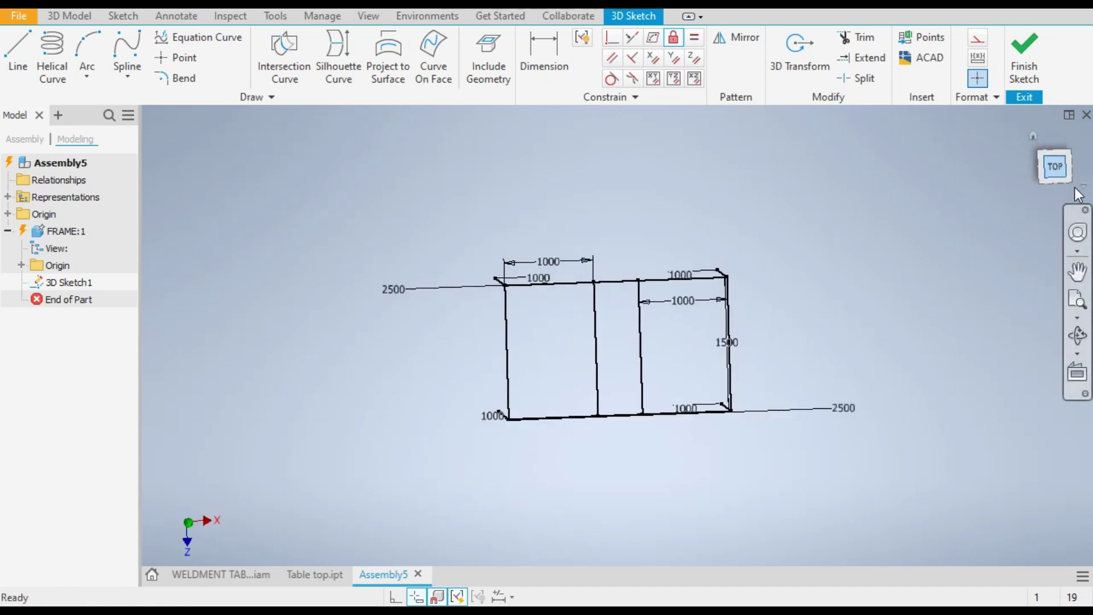
click(1054, 191)
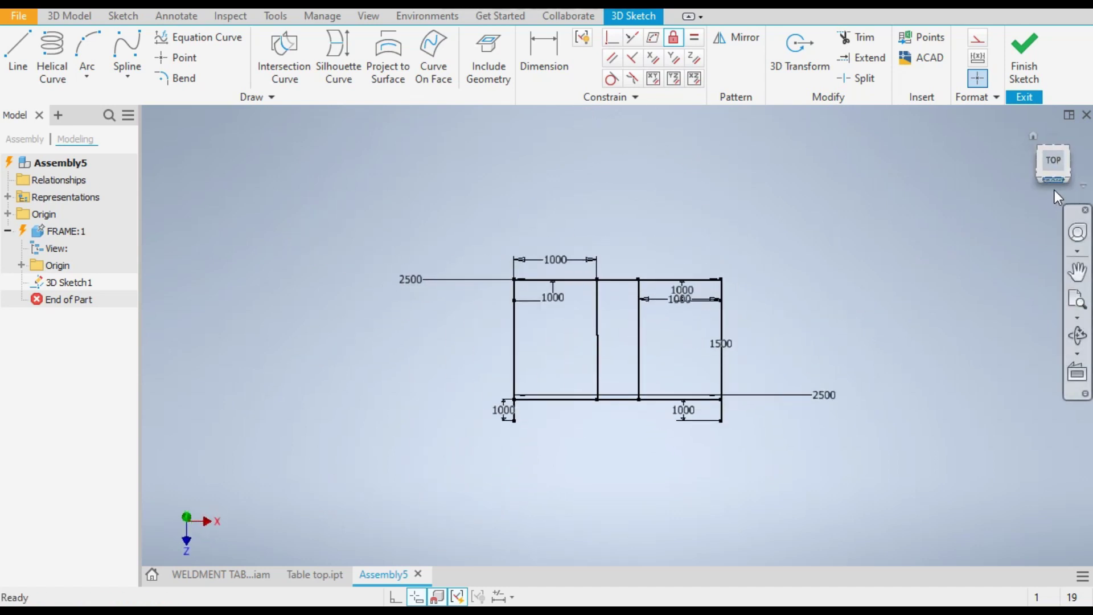
click(1040, 152)
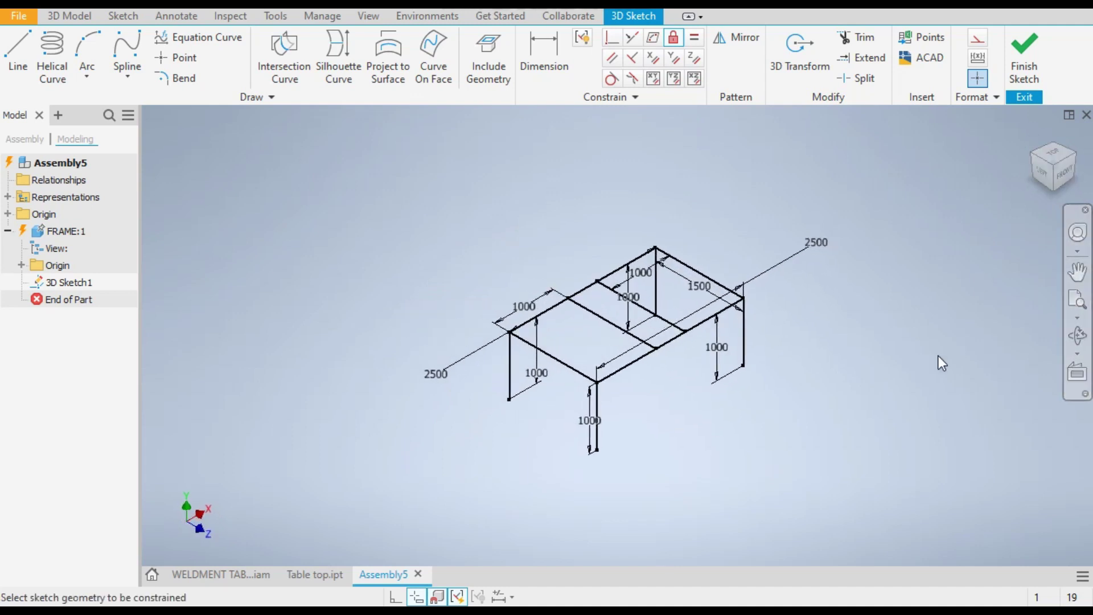
scroll(839, 304, up, 3)
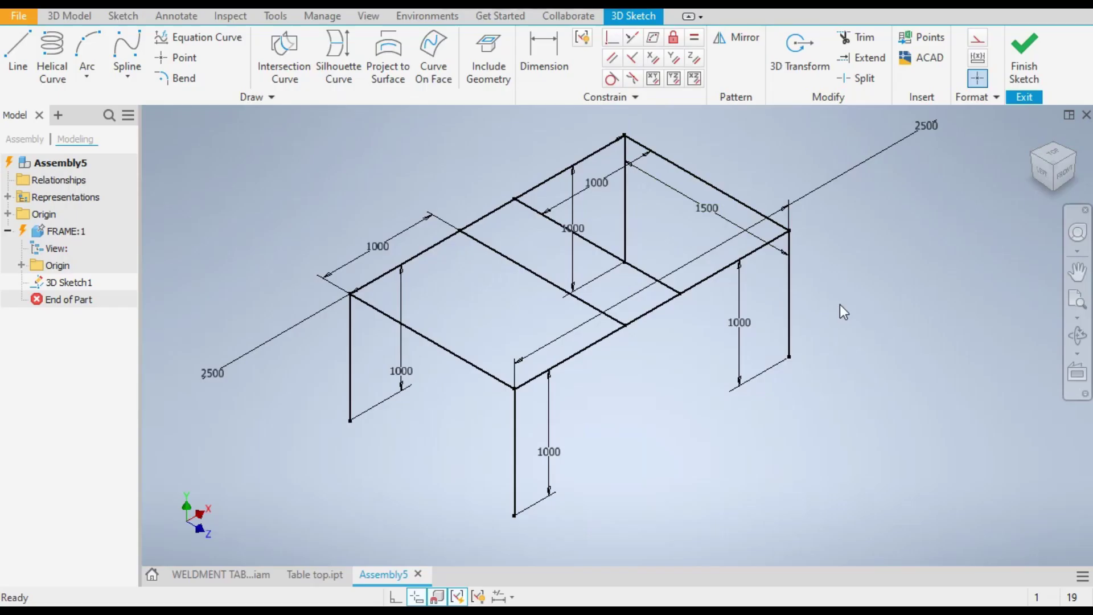
click(267, 574)
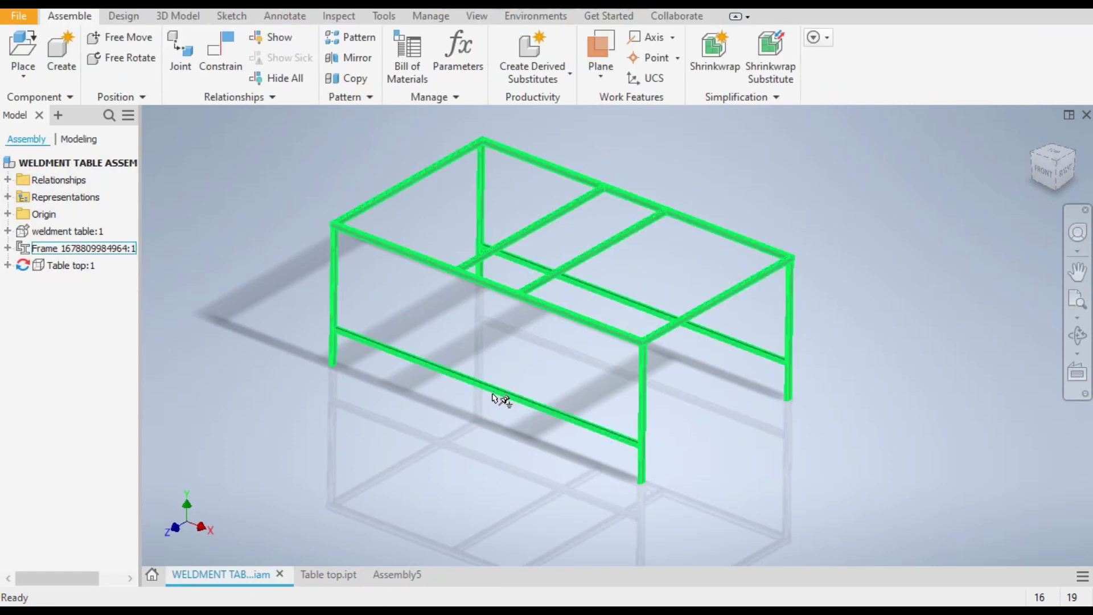
click(398, 575)
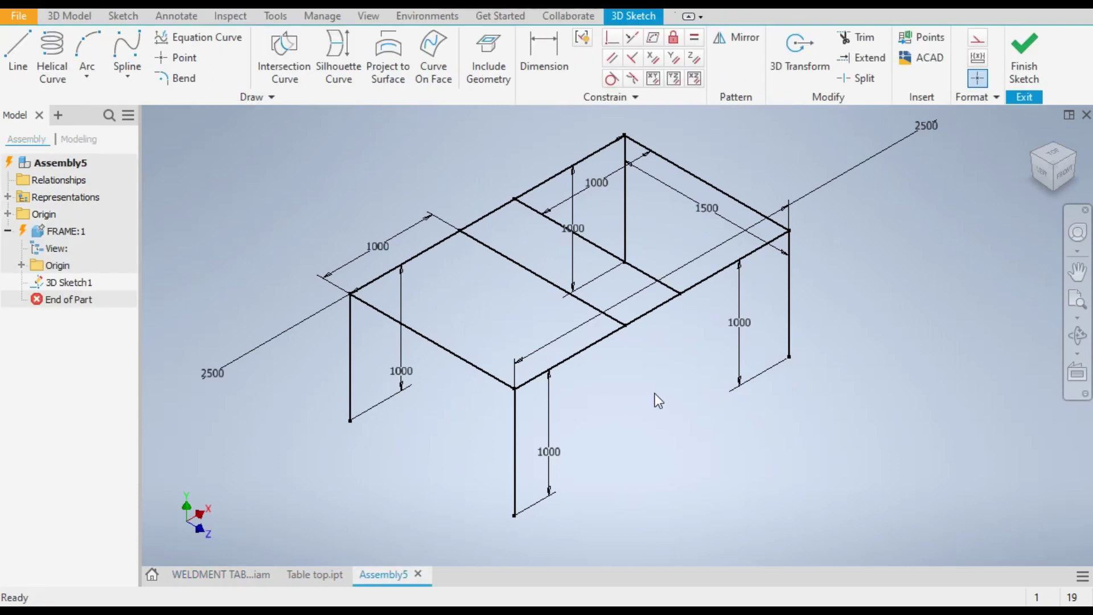
From the front view, draw a 250 mm vertical line up one leg
click(13, 44)
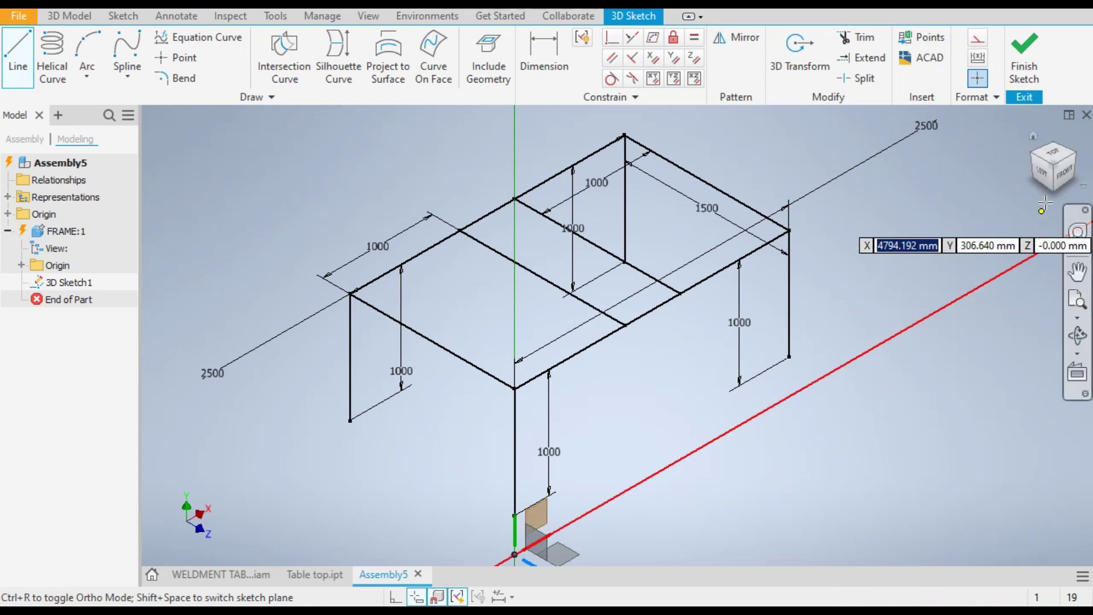
click(1064, 175)
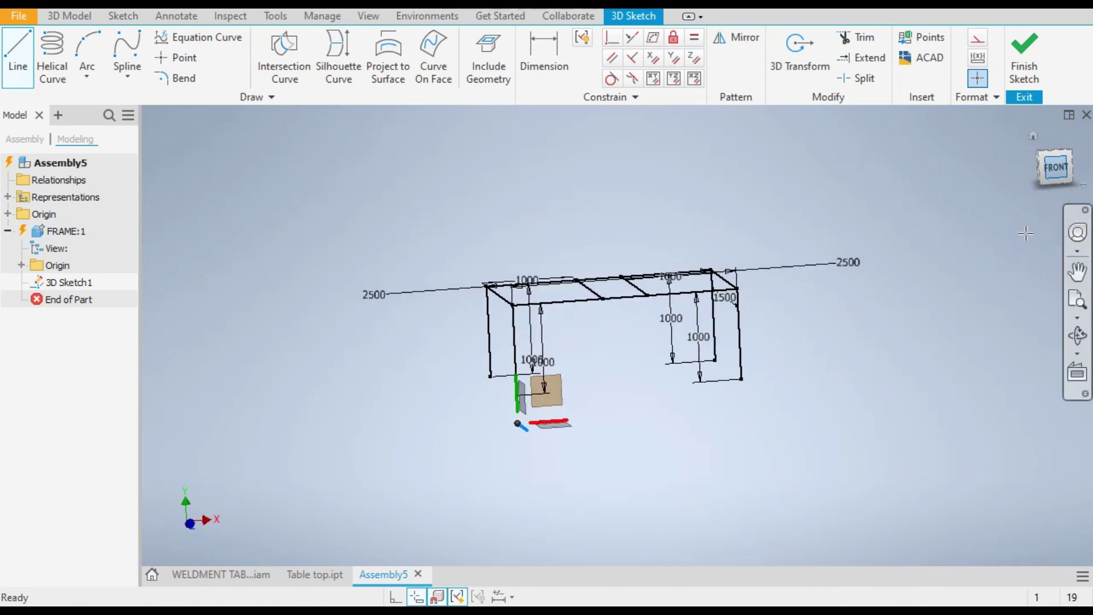
scroll(529, 342, up, 2)
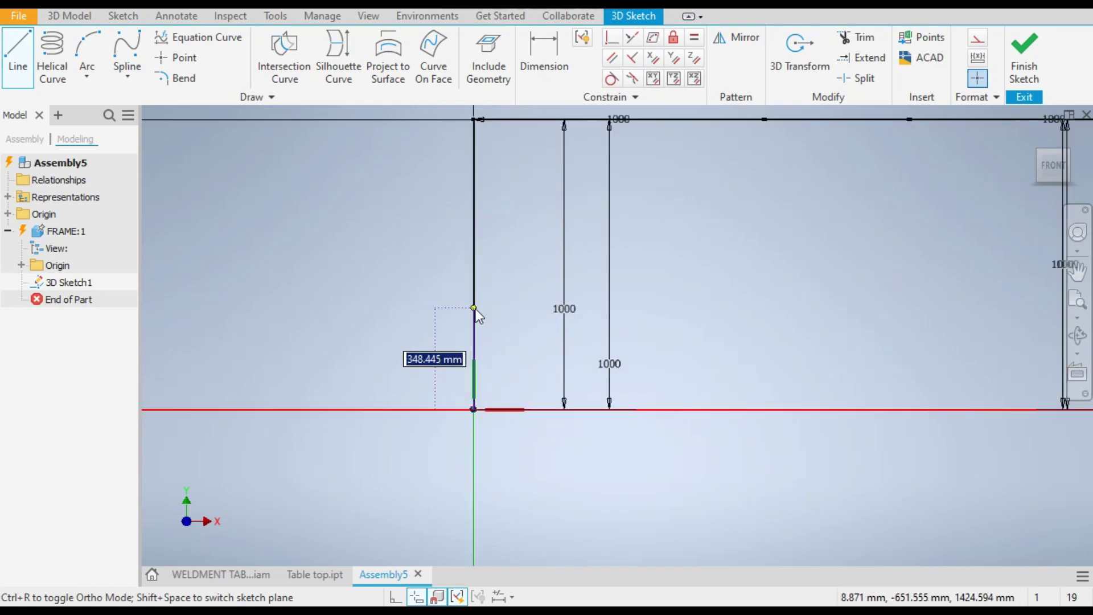
text(250)
key(Tab)
key(Return)
key(Escape)
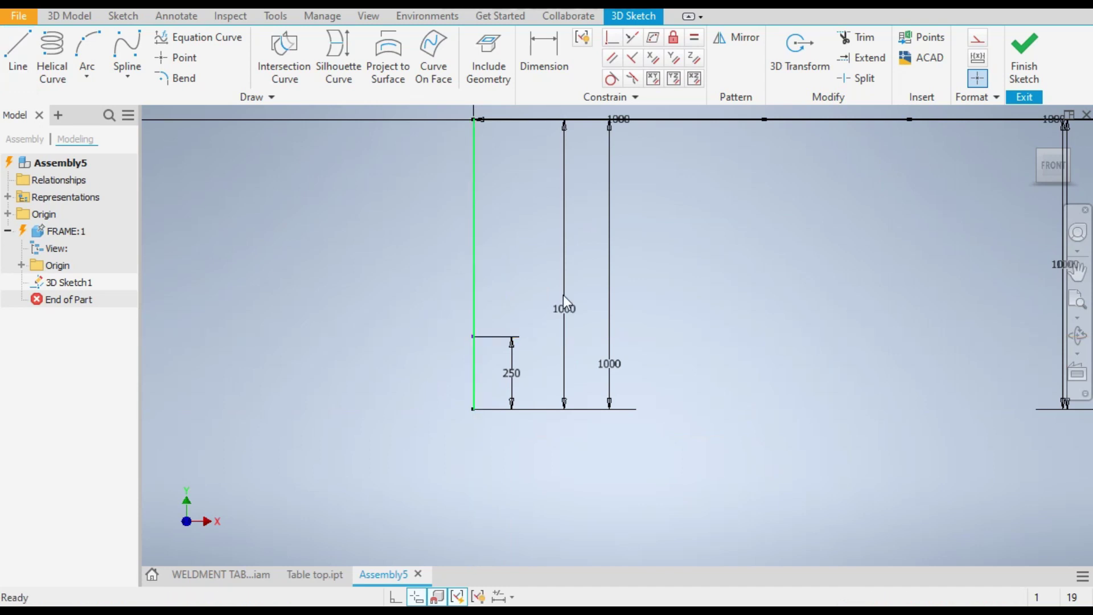
Draw a long horizontal line from the sketch origin to the right leg
click(23, 57)
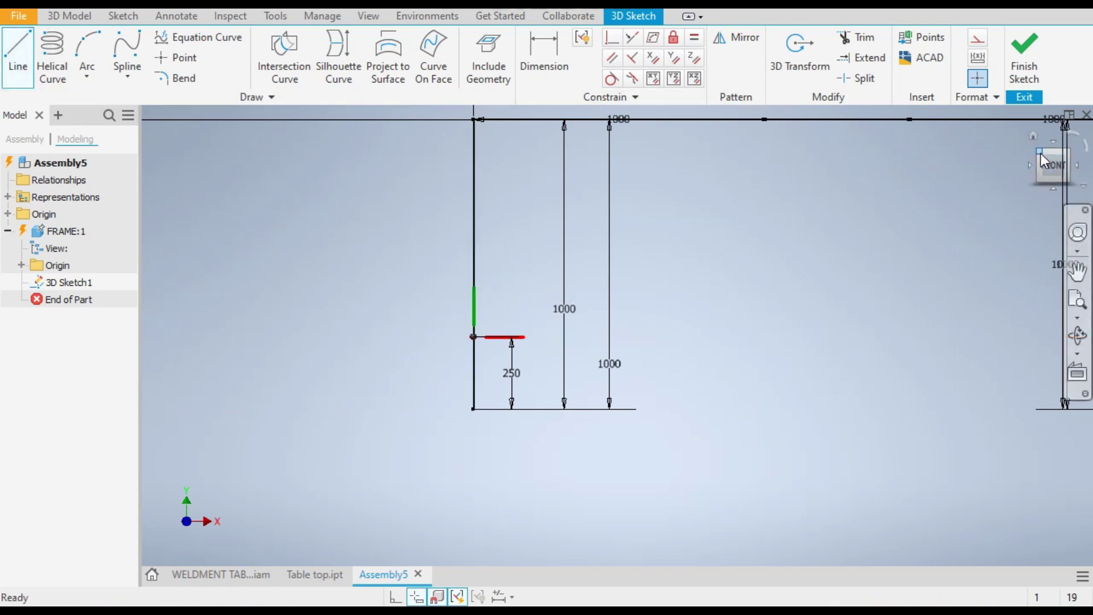
click(1042, 155)
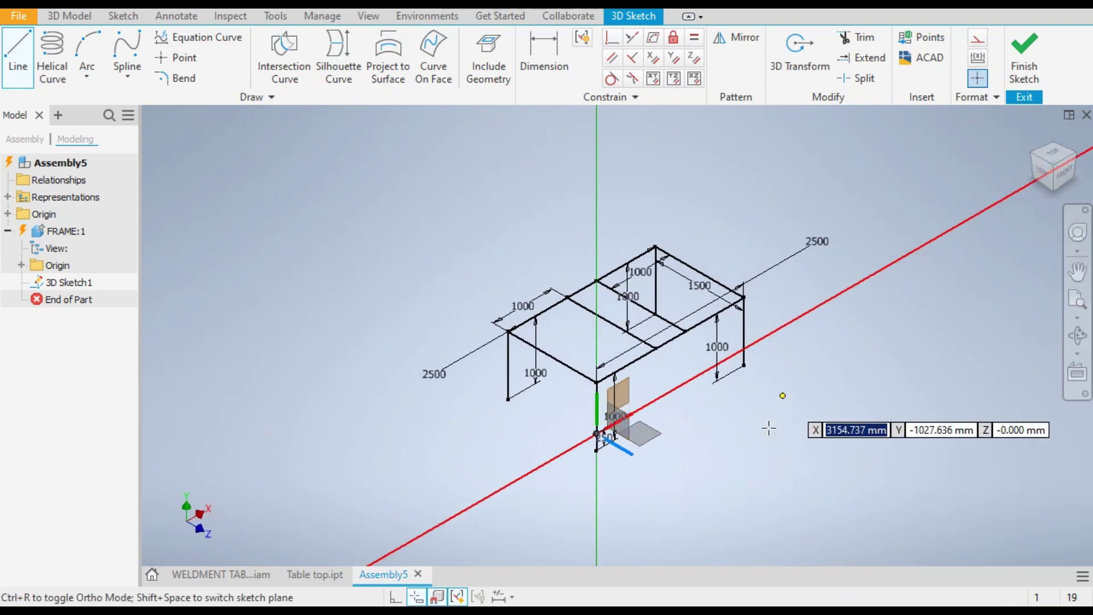
click(1060, 182)
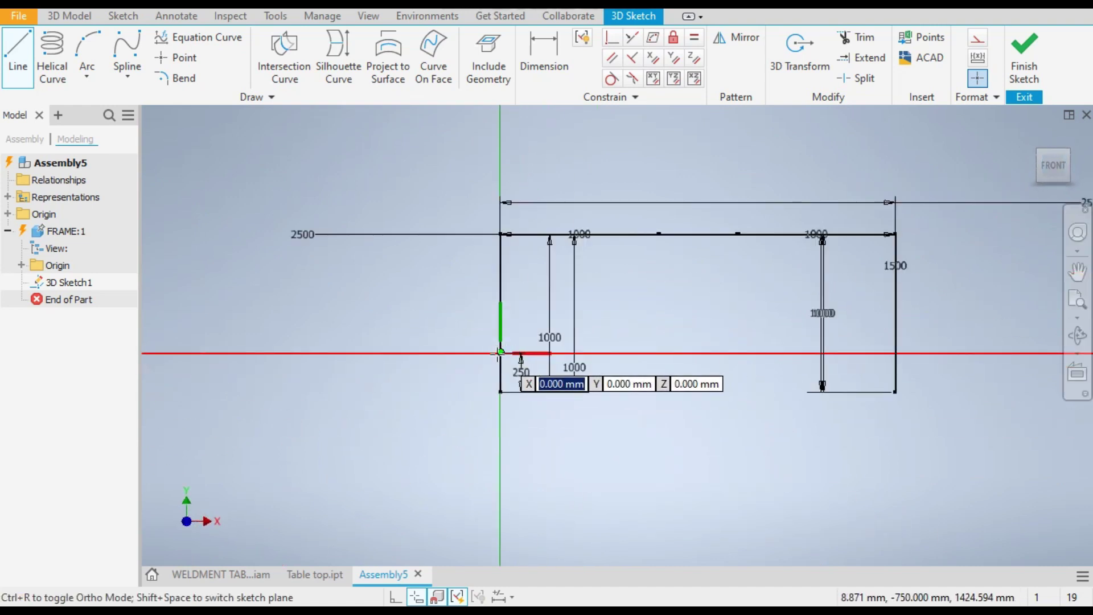
click(499, 351)
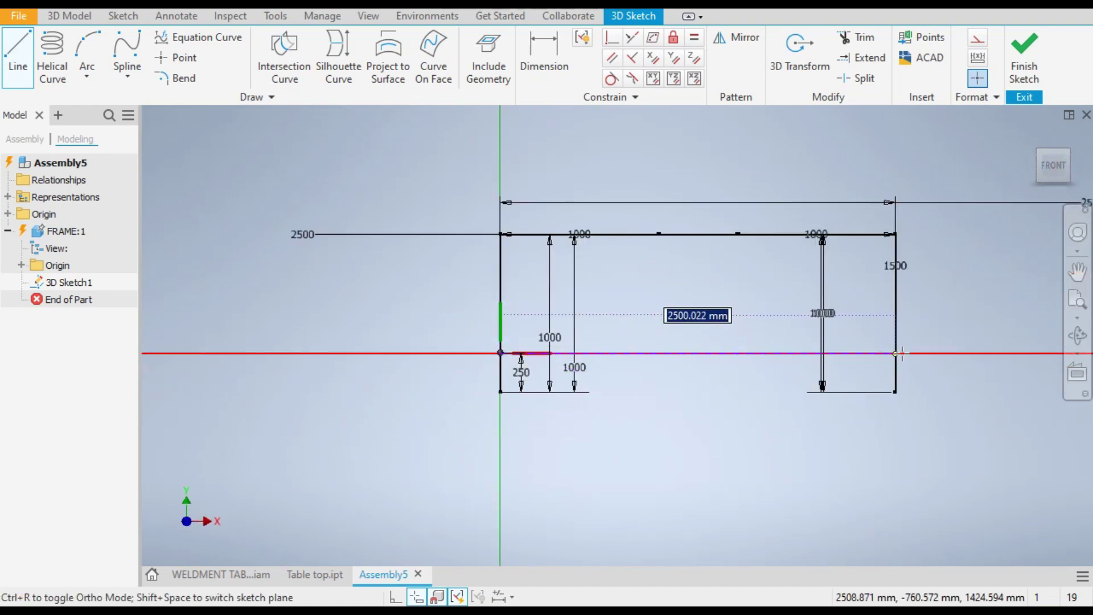
scroll(918, 358, down, 3)
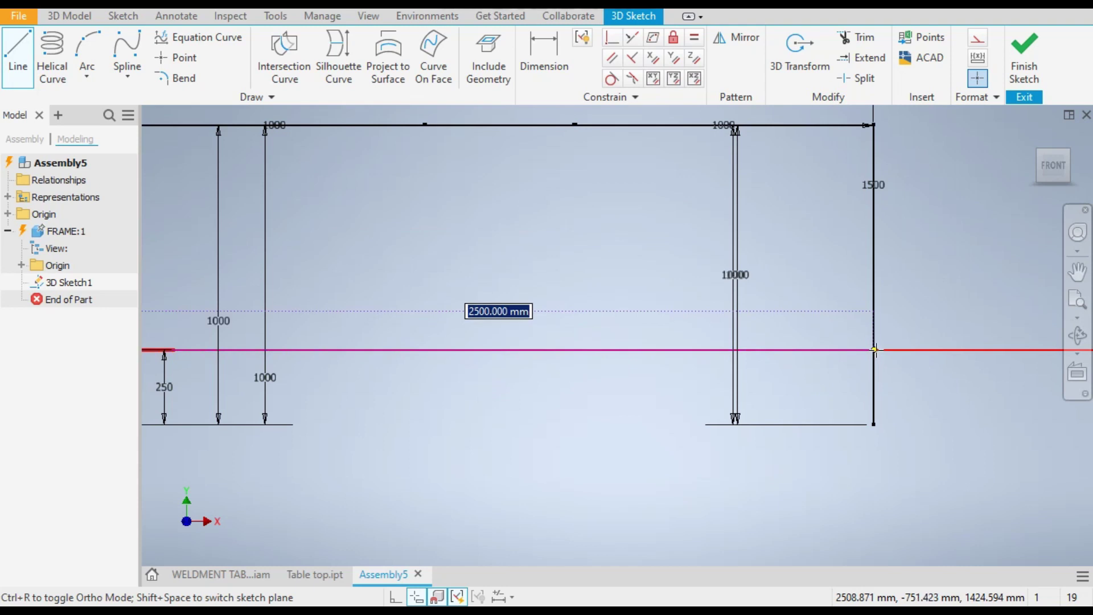
click(875, 350)
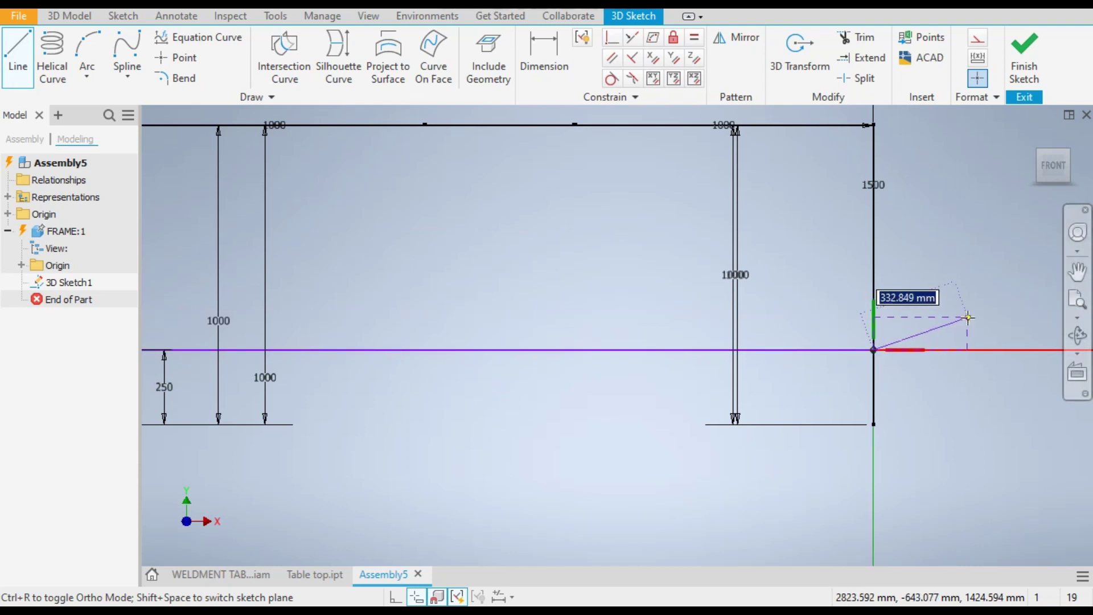
scroll(788, 378, up, 5)
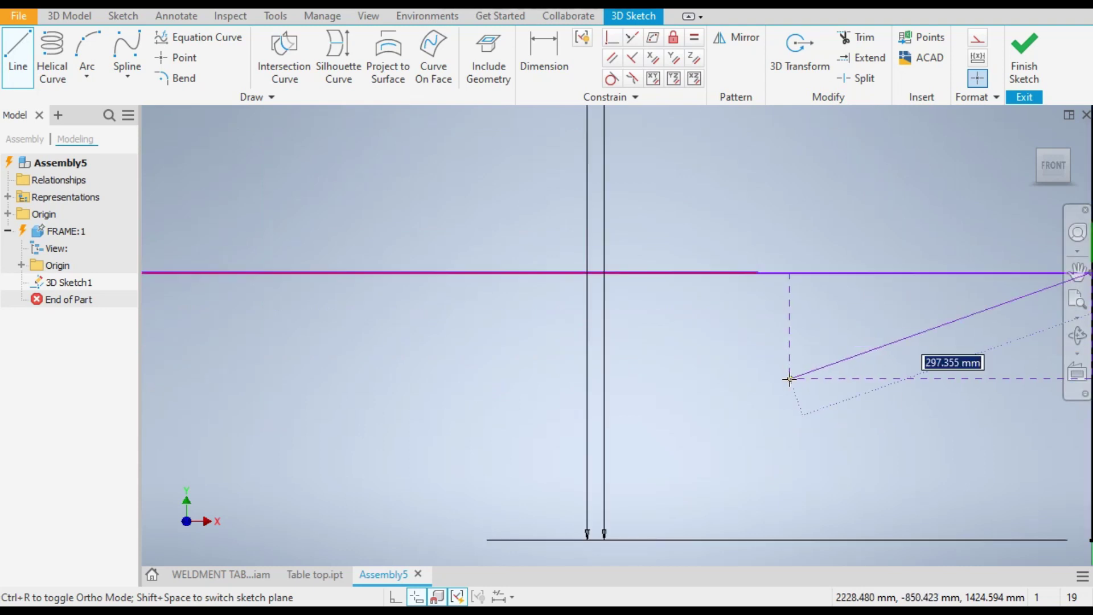
scroll(791, 379, down, 2)
key(Escape)
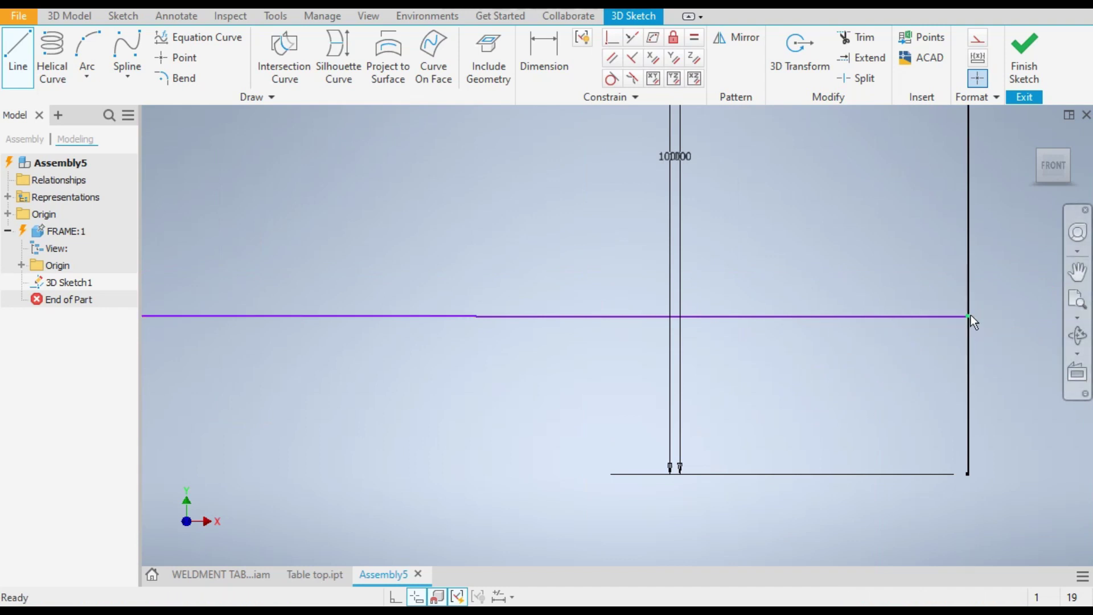
Delete the misplaced long horizontal line
click(863, 316)
key(Delete)
scroll(865, 319, up, 3)
scroll(871, 332, down, 3)
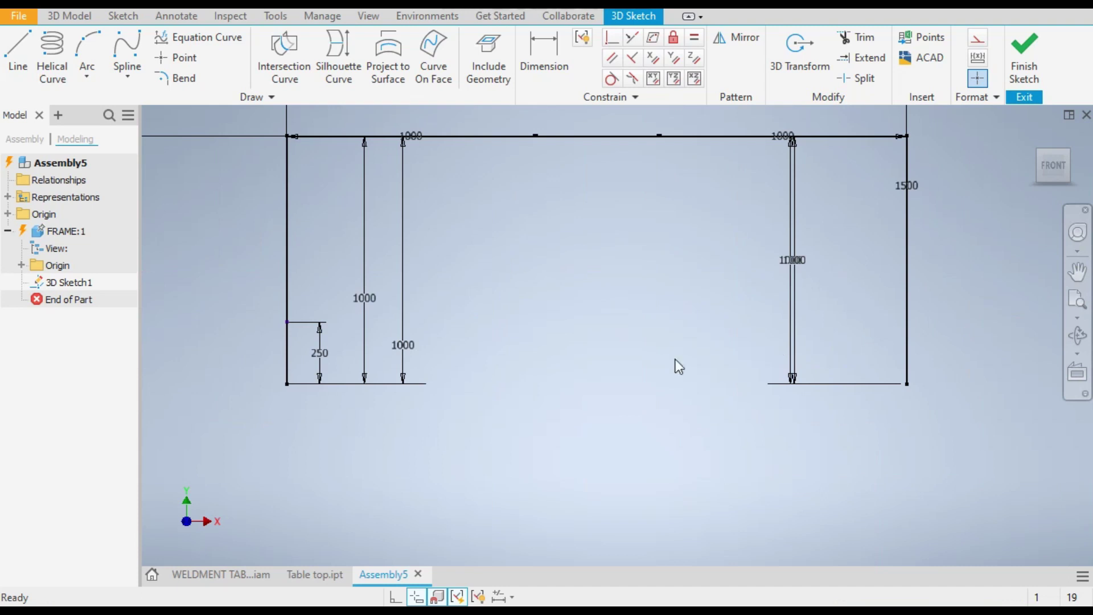
click(18, 54)
Draw a 2500 mm rail from the 250 mm point across to the other front leg
click(287, 323)
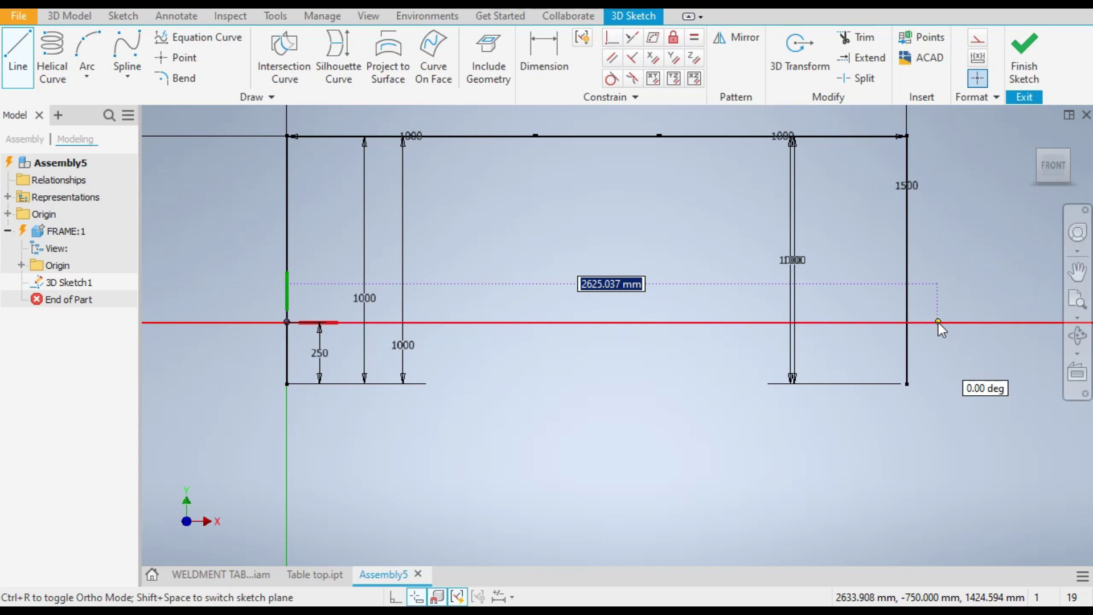
text(2500)
key(Return)
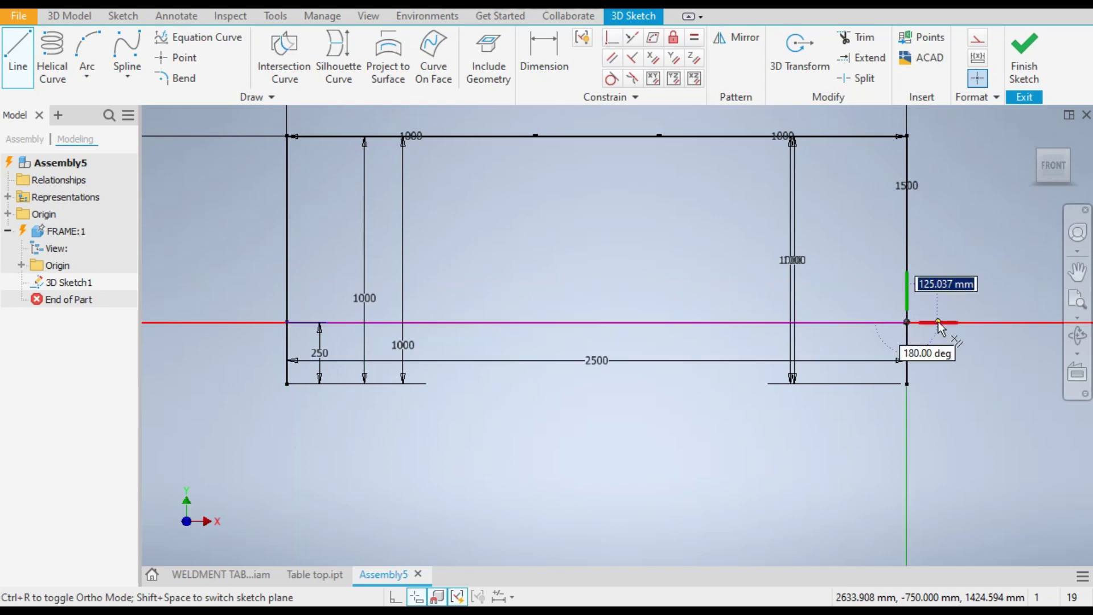
key(Escape)
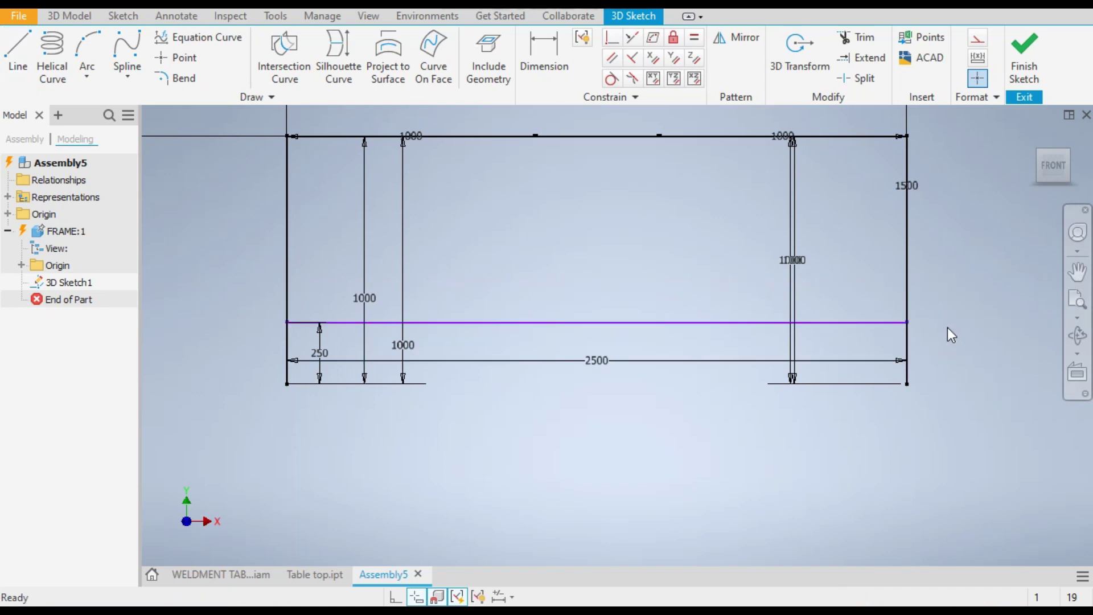
scroll(626, 327, down, 2)
mouse_move(597, 329)
mouse_down()
mouse_move(600, 397)
mouse_move(610, 324)
mouse_up()
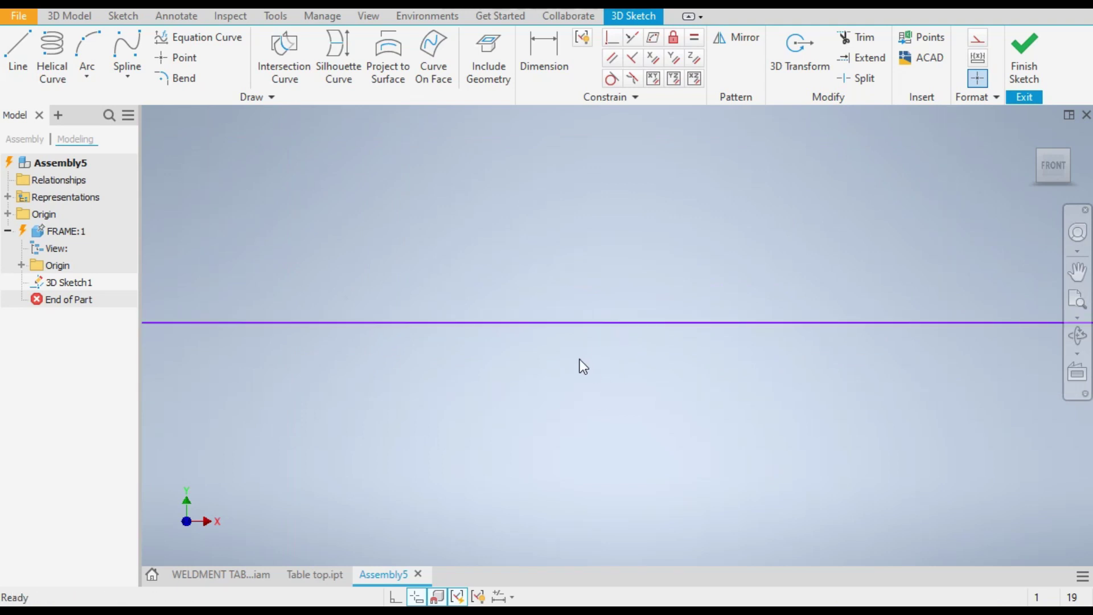
click(1041, 152)
From the back view, draw a 250 mm line up from the back leg's bottom corner
click(1035, 162)
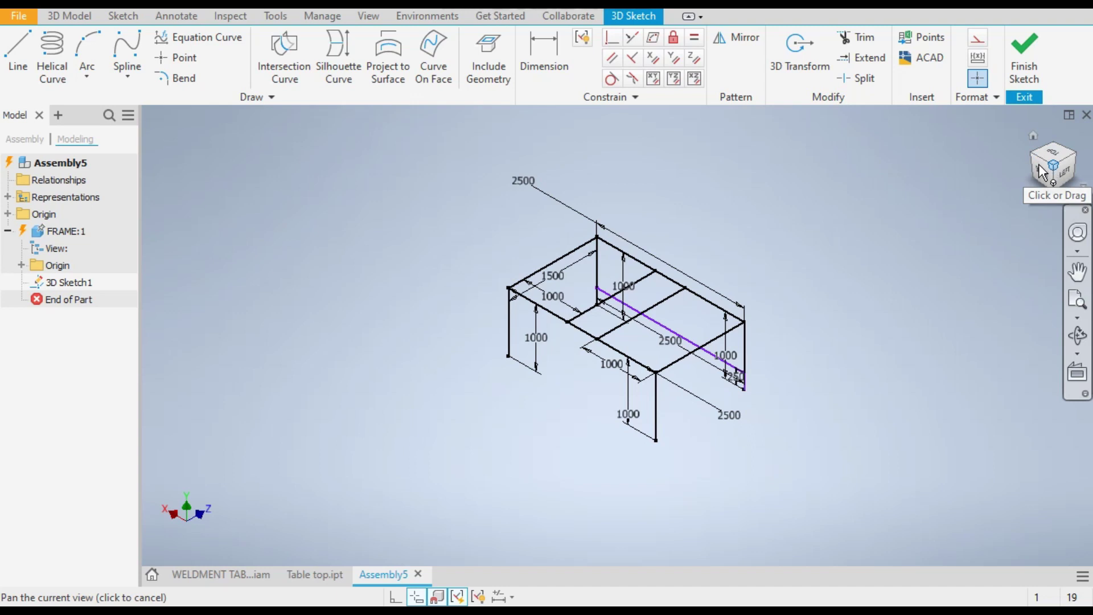
click(1055, 168)
click(1061, 175)
scroll(734, 413, up, 5)
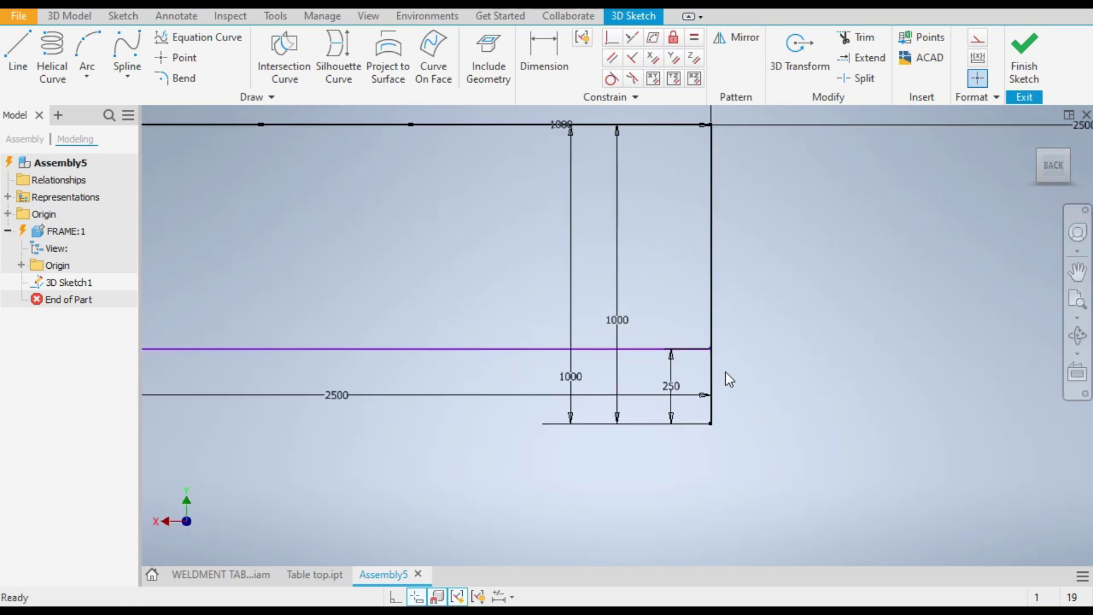
click(18, 53)
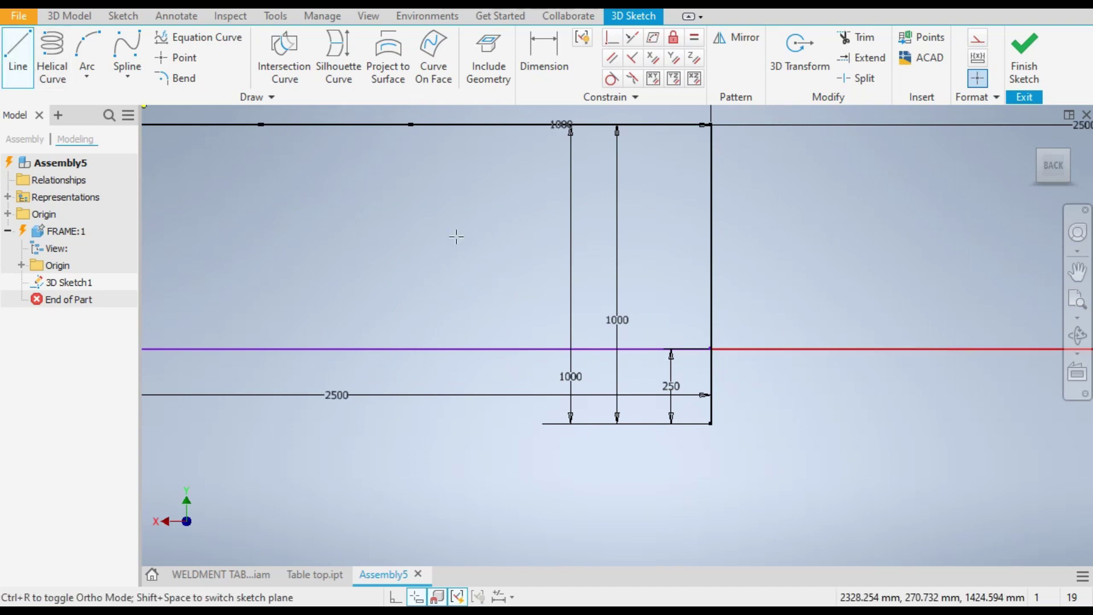
click(711, 424)
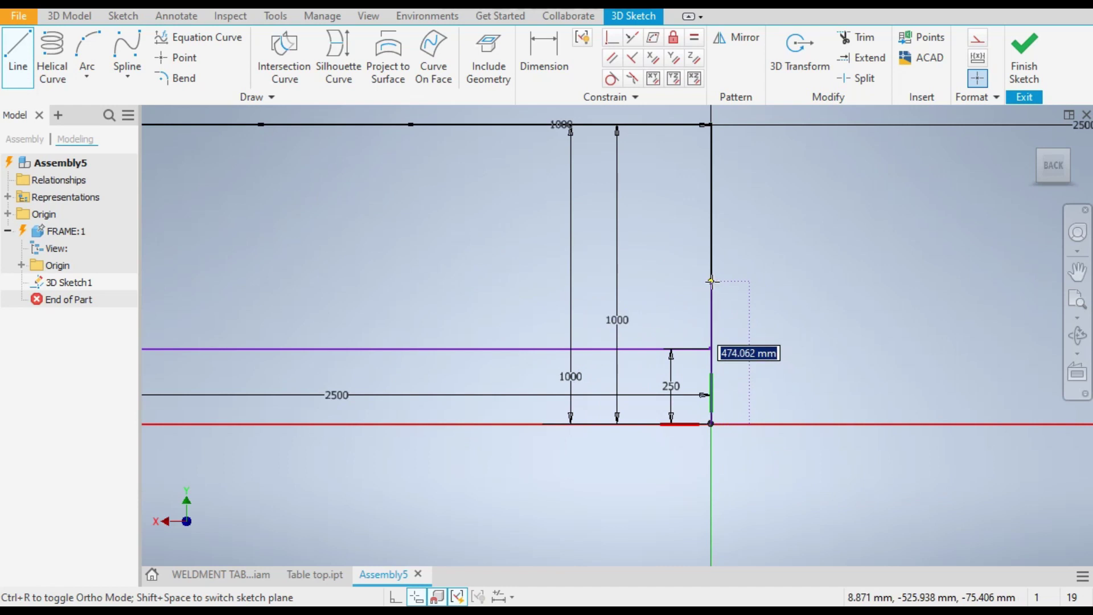
text(250)
key(Return)
Continue with a 2500 mm brace across to the other back leg and return to isometric
scroll(881, 320, up, 2)
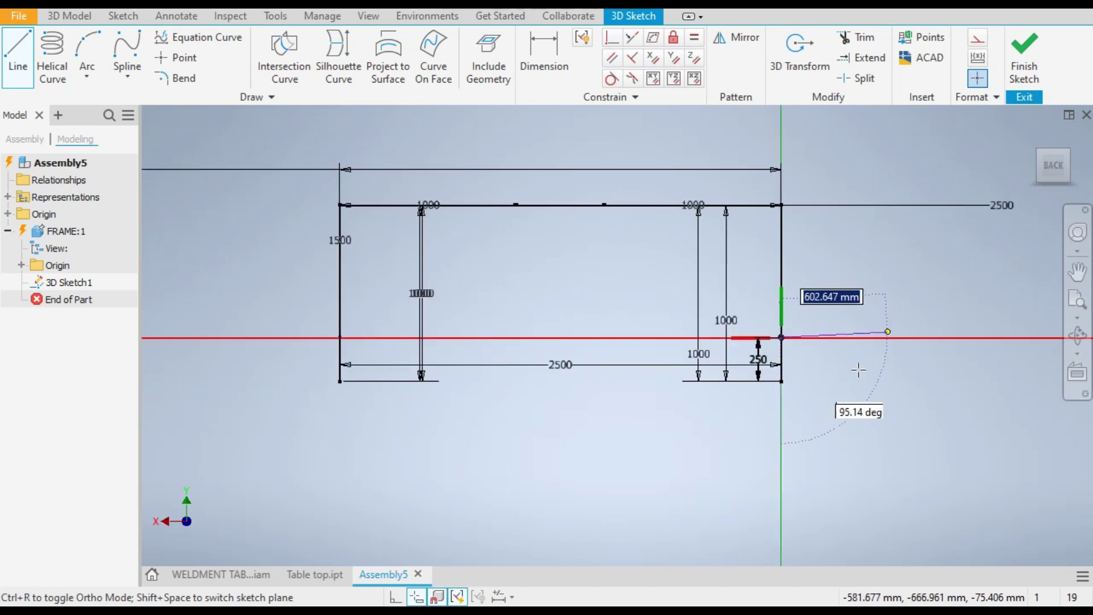
text(2500)
key(Return)
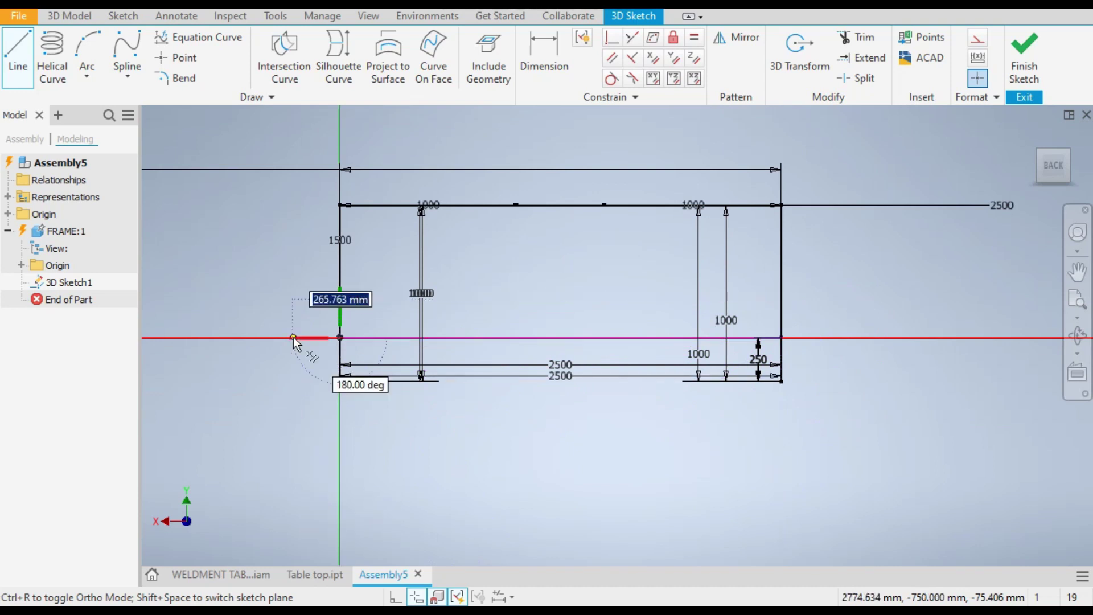
key(Tab)
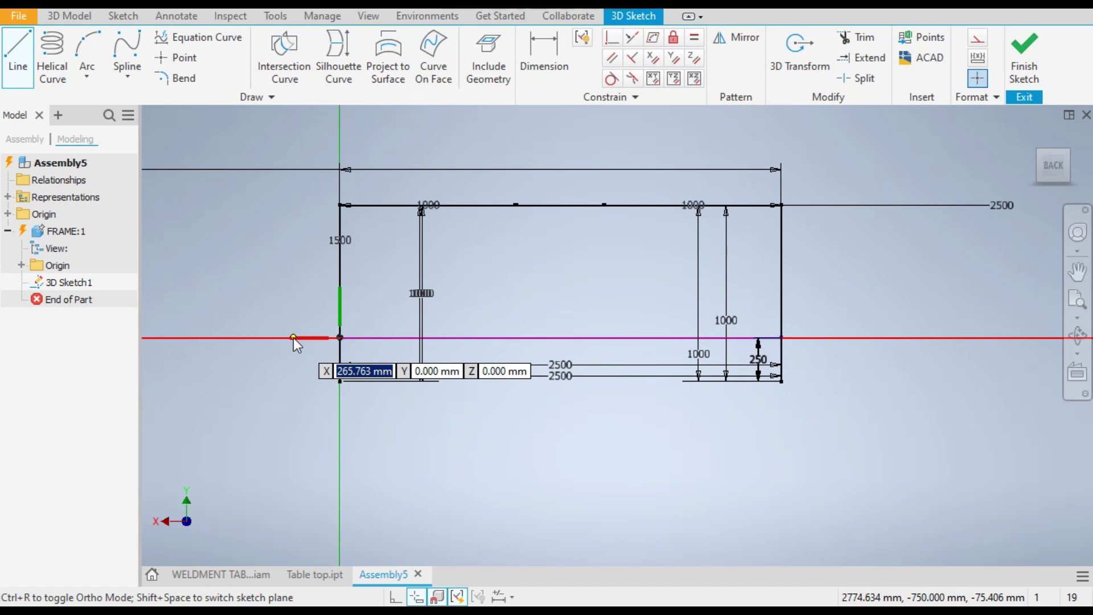
key(Escape)
middle_drag(1037, 158, 1040, 161)
click(1039, 154)
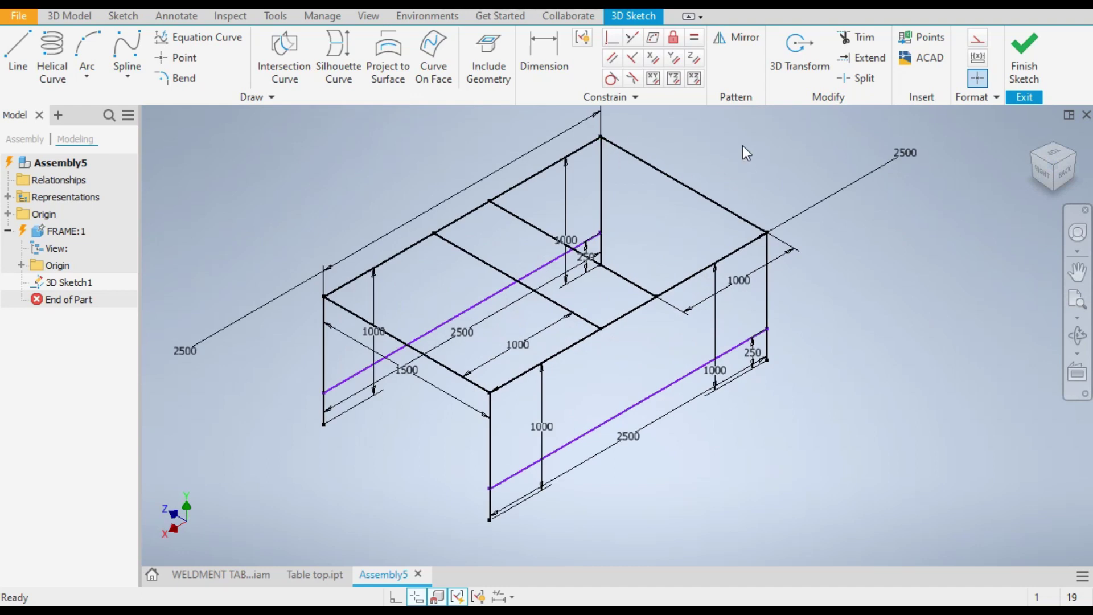
click(673, 37)
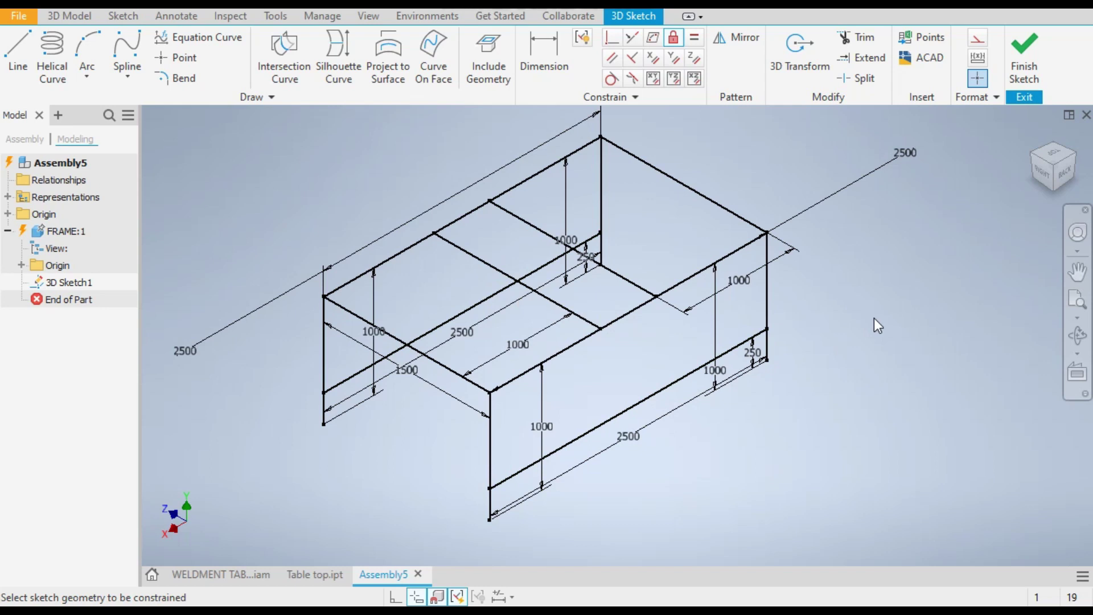
Finish the 3D sketch, return to the OFFICE TABE assembly, and select 3D Sketch1
click(1025, 50)
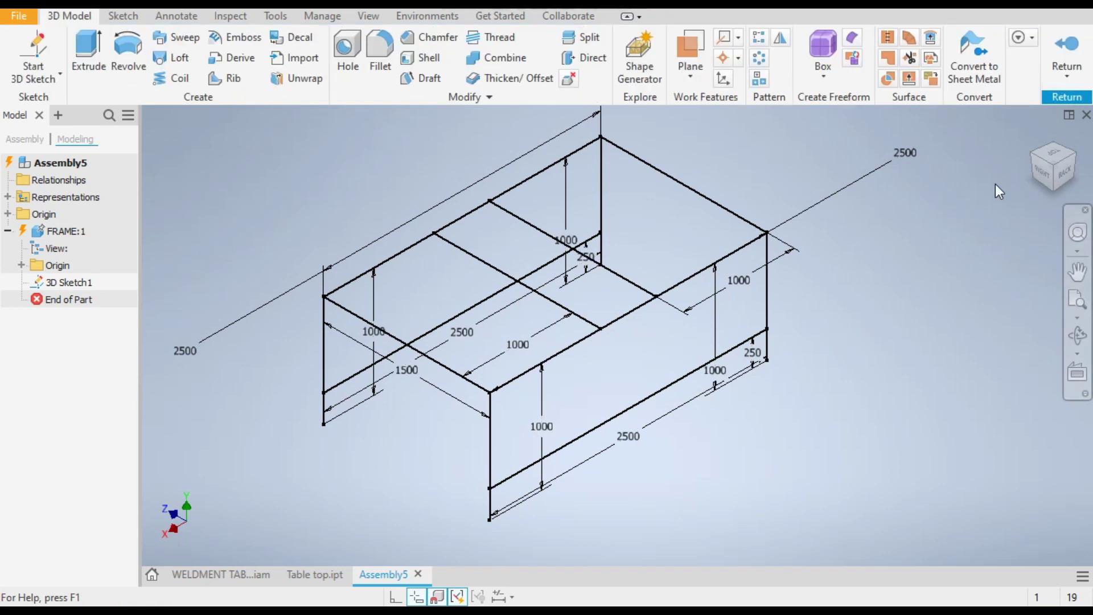
middle_drag(864, 280, 866, 291)
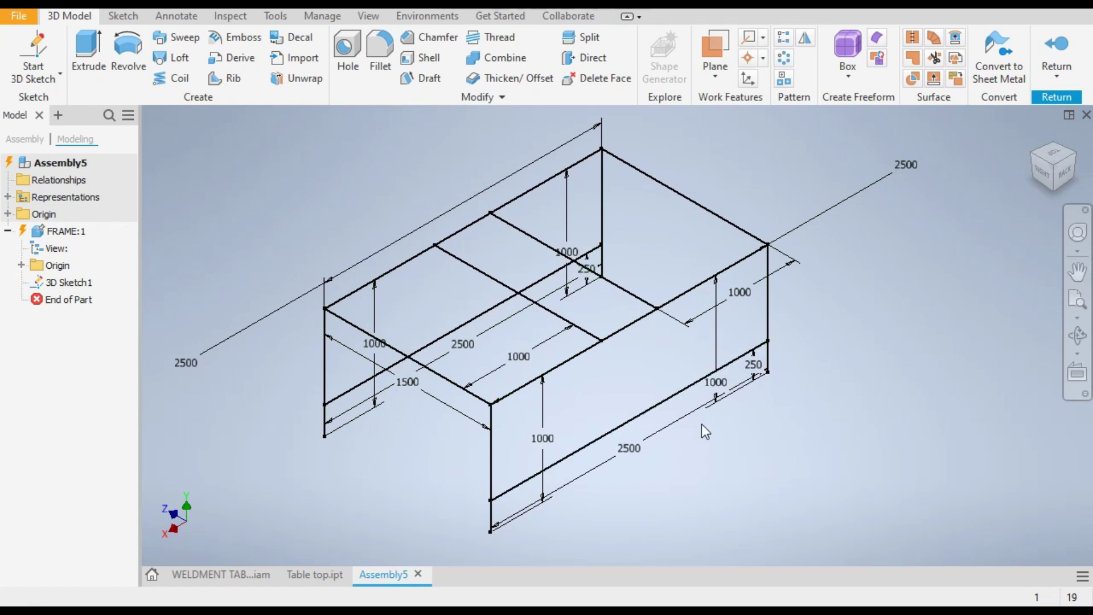
click(1058, 47)
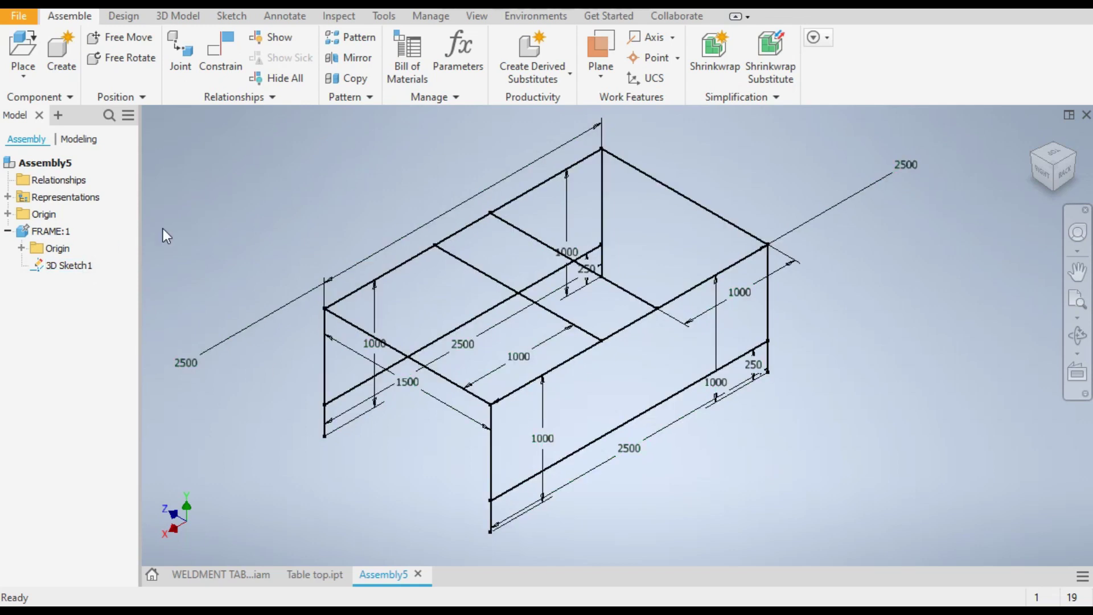
click(66, 265)
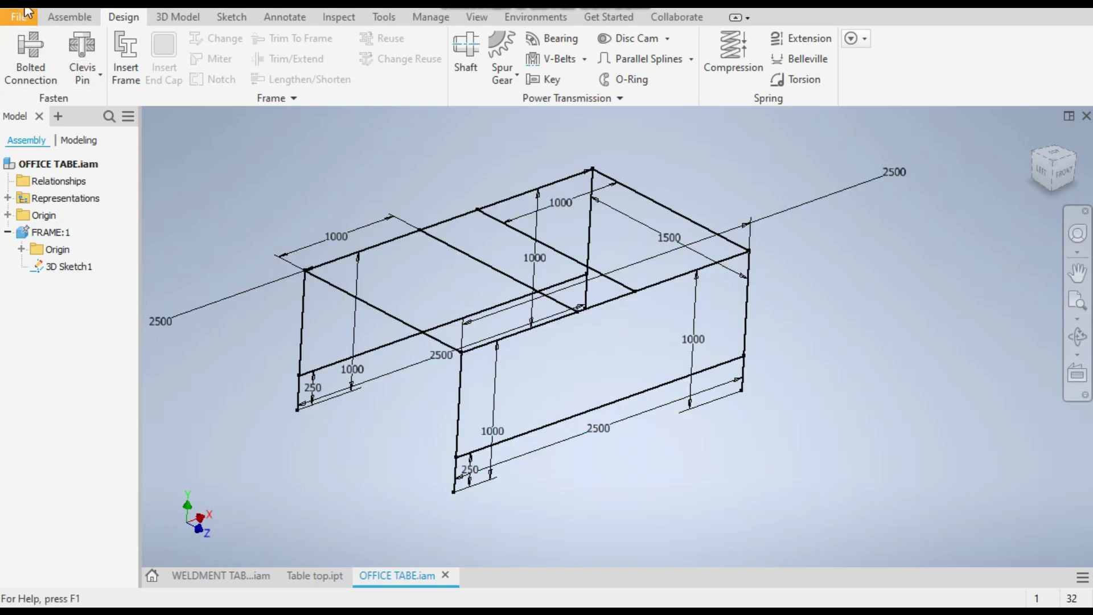
Start frame insertion with an ISO 10799-2 50x30x4 Stainless Steel 440C tube, moving the dialog aside
click(62, 16)
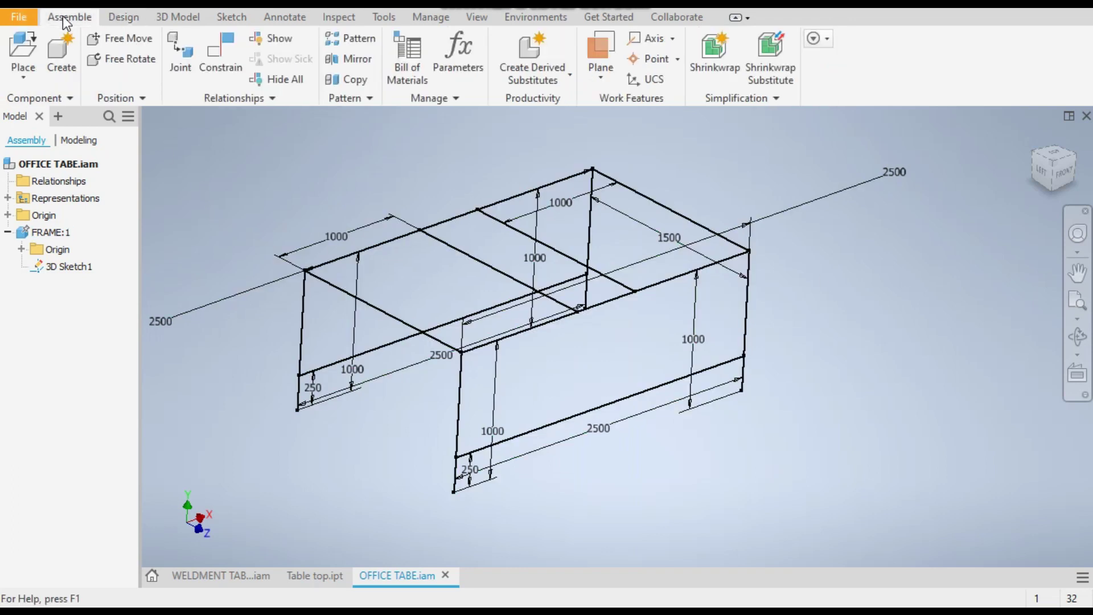
click(124, 17)
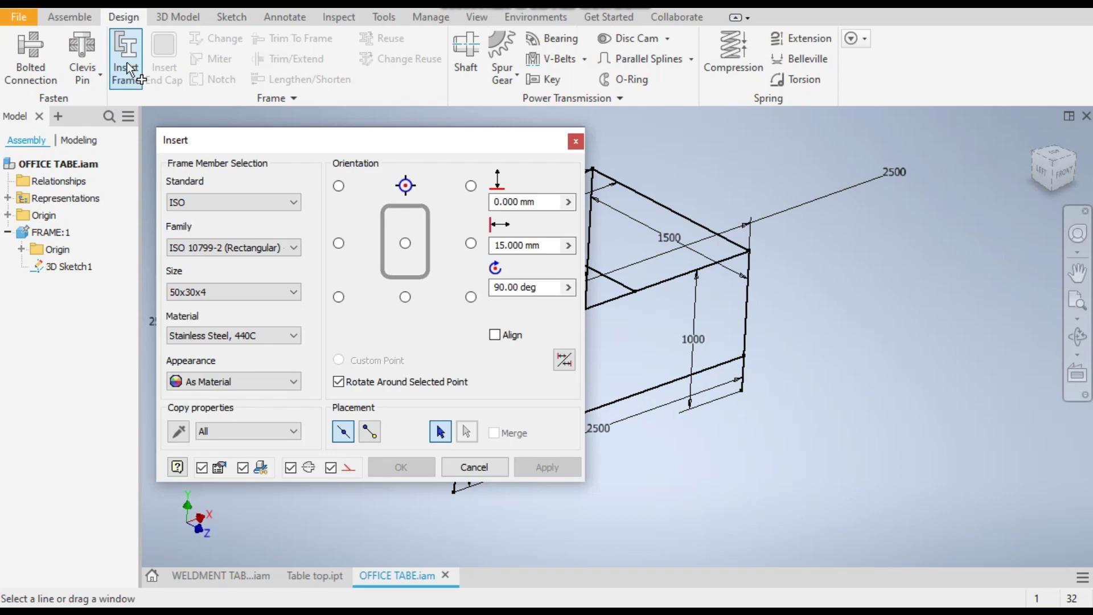
mouse_move(325, 140)
mouse_down()
mouse_move(139, 127)
mouse_move(310, 120)
mouse_move(286, 128)
mouse_up()
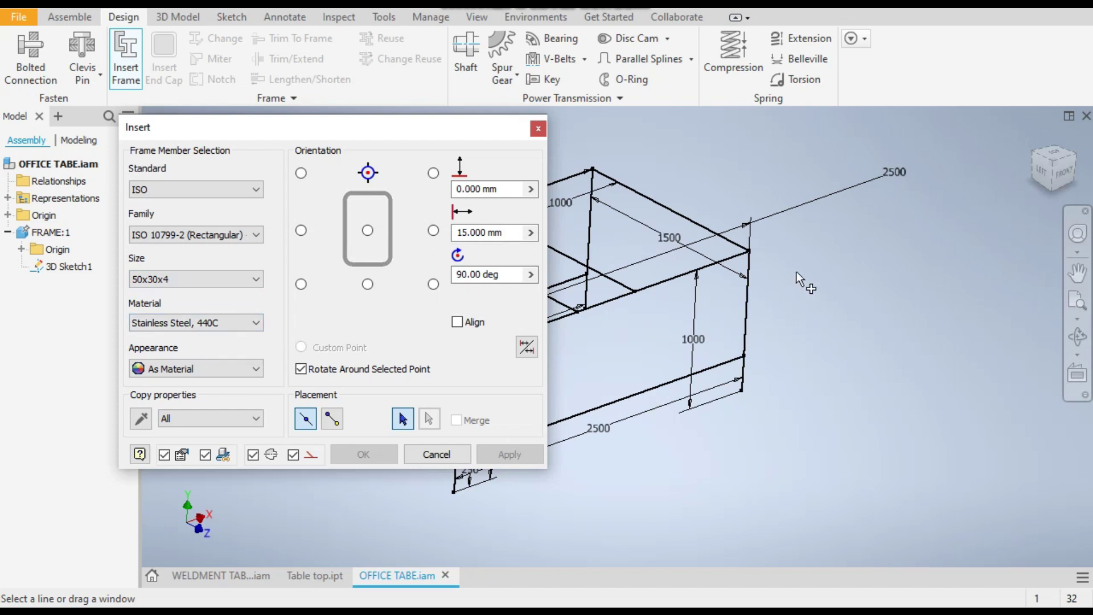
Try placing the tube on a horizontal skeleton line and centring it, then discard the selection
scroll(797, 272, down, 2)
scroll(586, 300, up, 4)
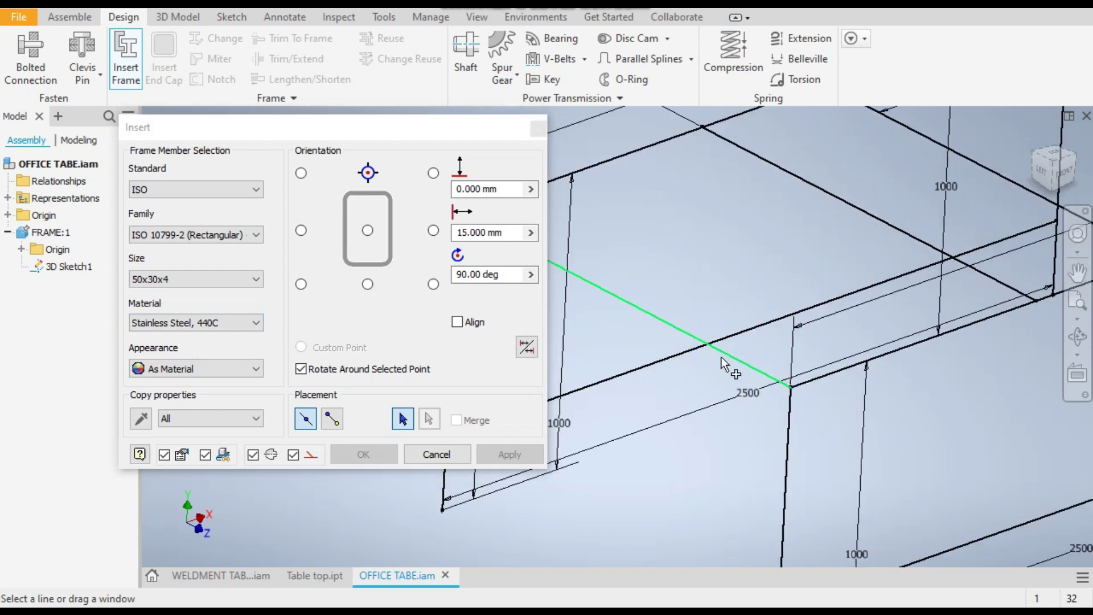
click(723, 359)
scroll(795, 393, up, 3)
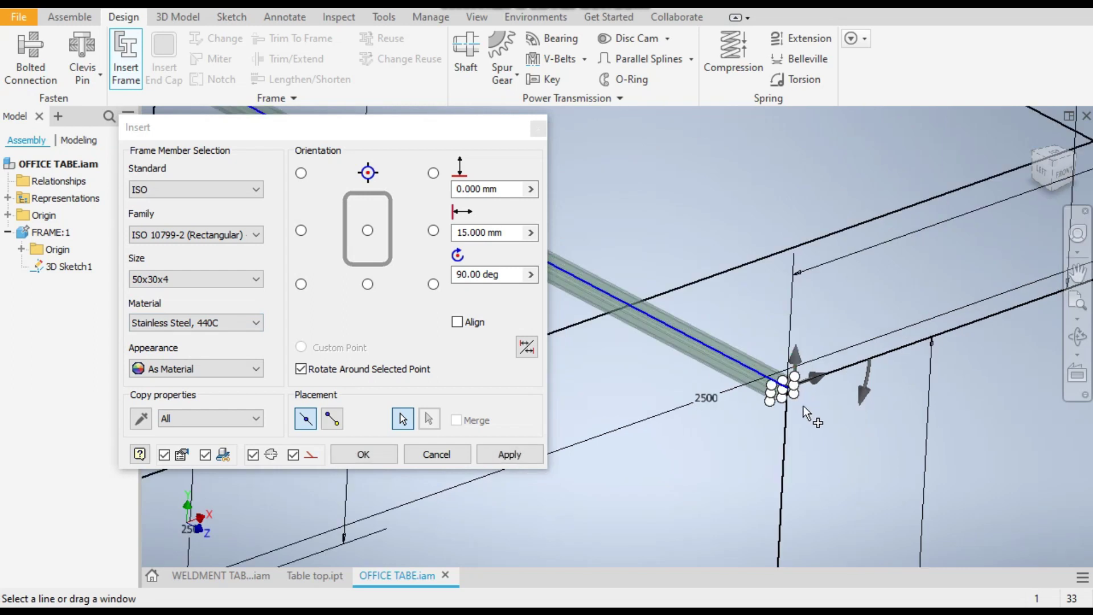
click(1066, 175)
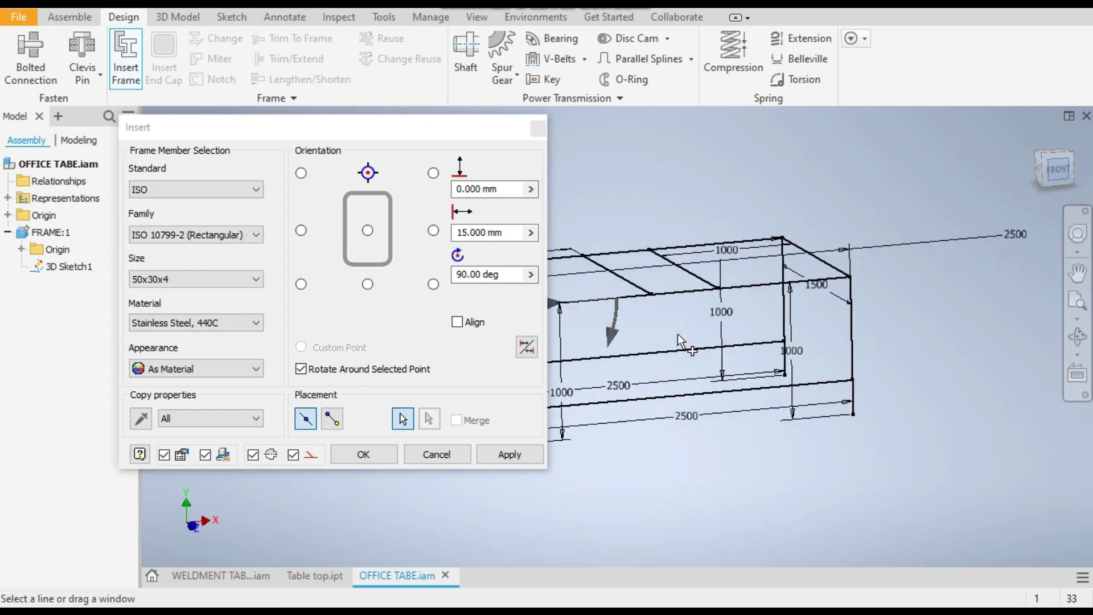
scroll(796, 278, up, 2)
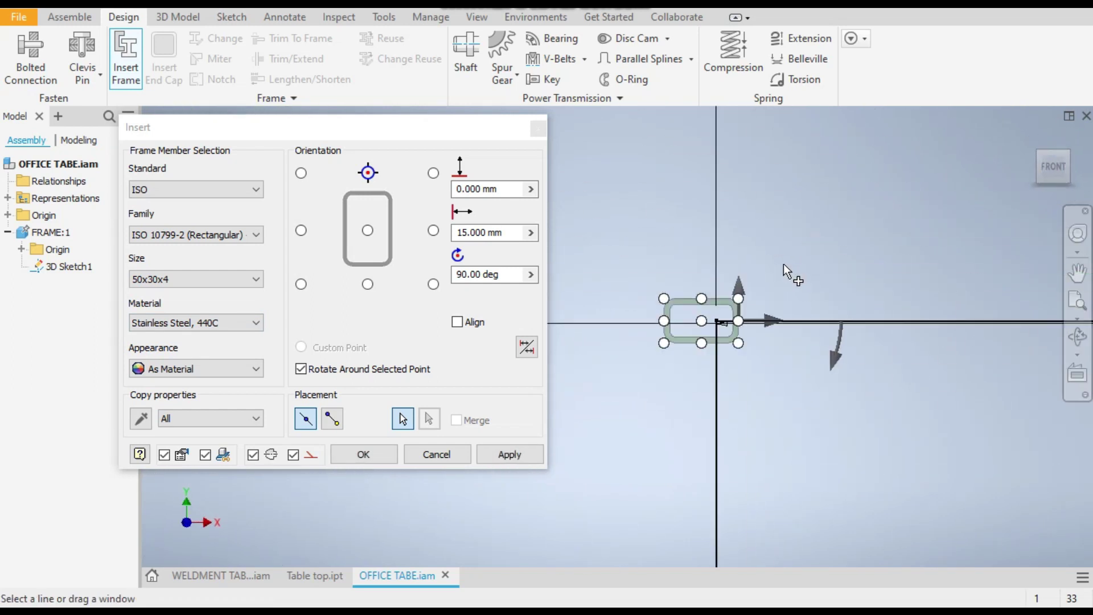
scroll(757, 308, up, 2)
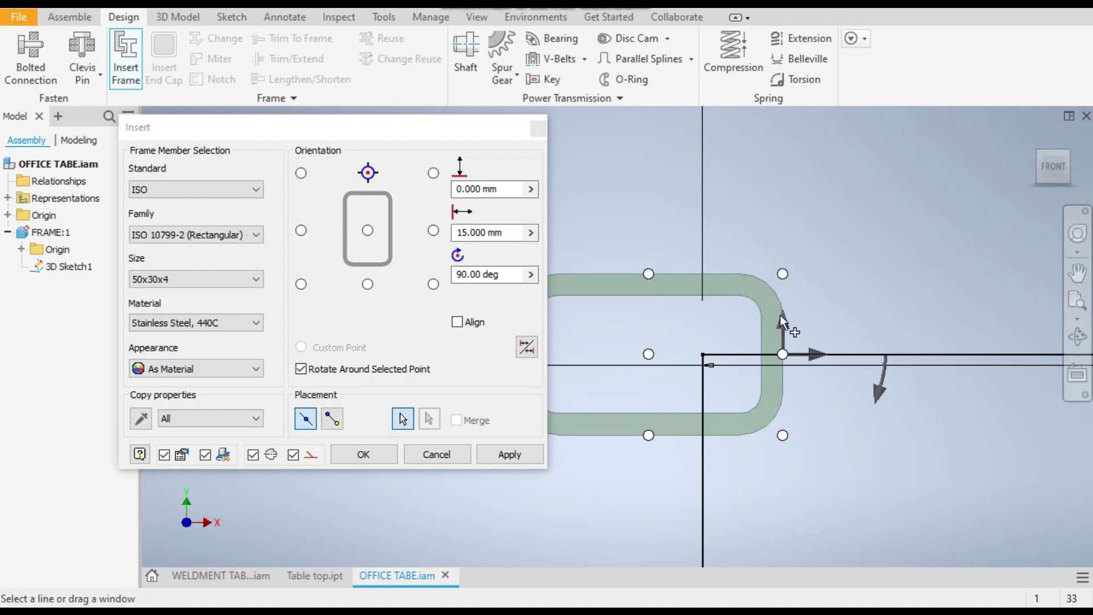
click(649, 354)
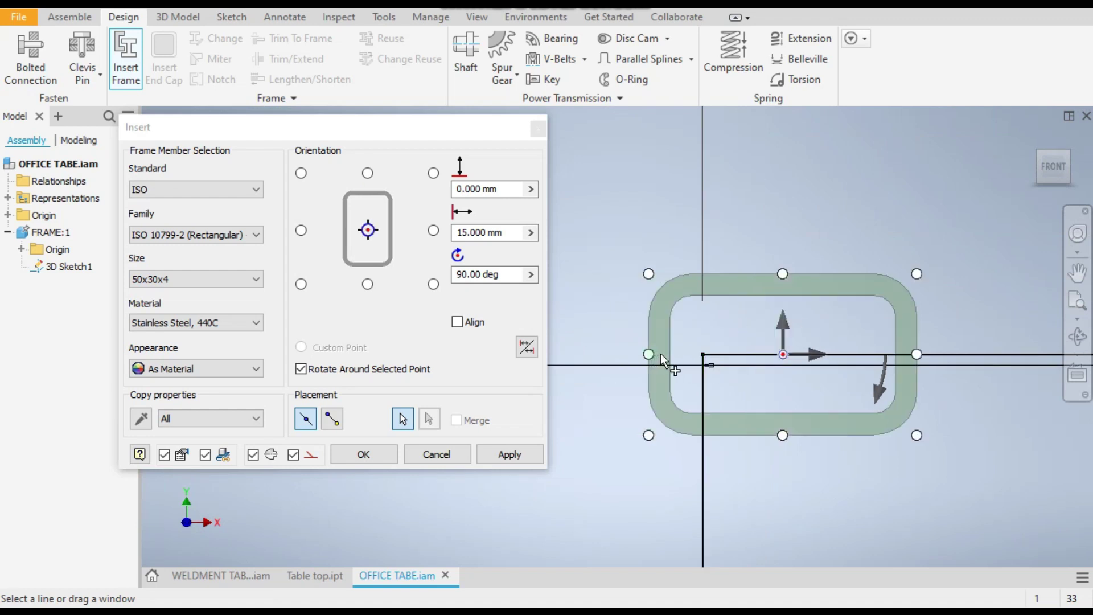
click(814, 353)
scroll(632, 253, down, 3)
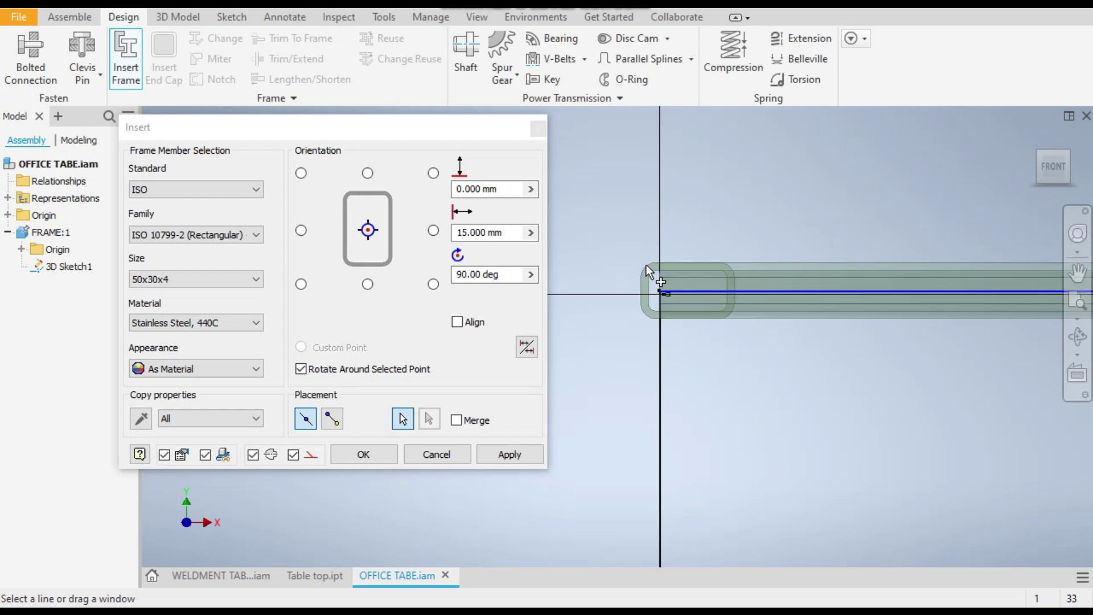
click(453, 454)
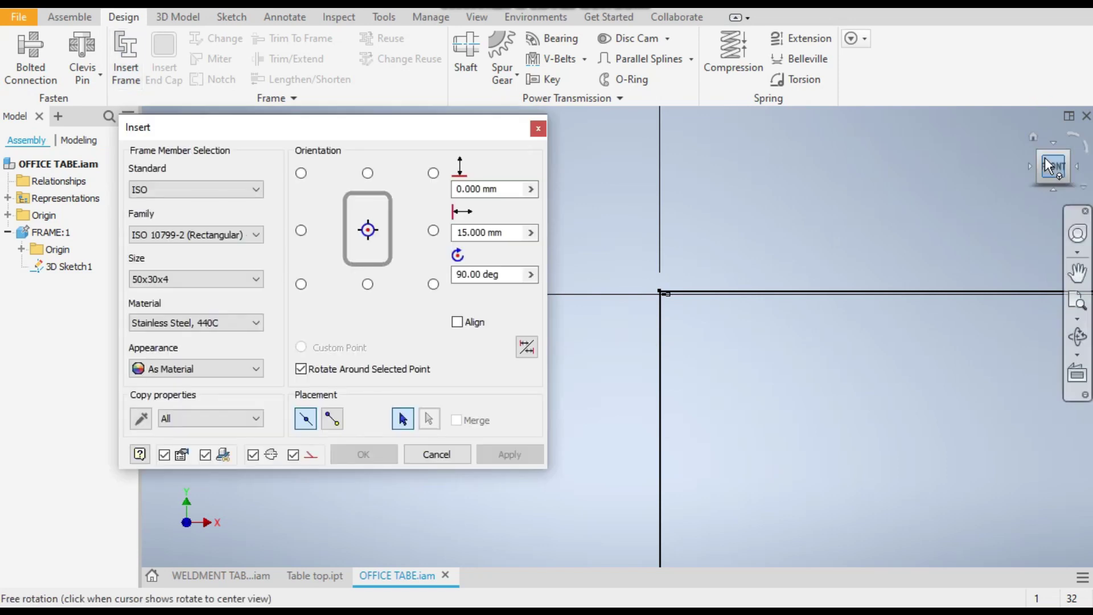
Pick a top skeleton line, set the profile offset to 0 mm and rotation to 180°
click(1037, 152)
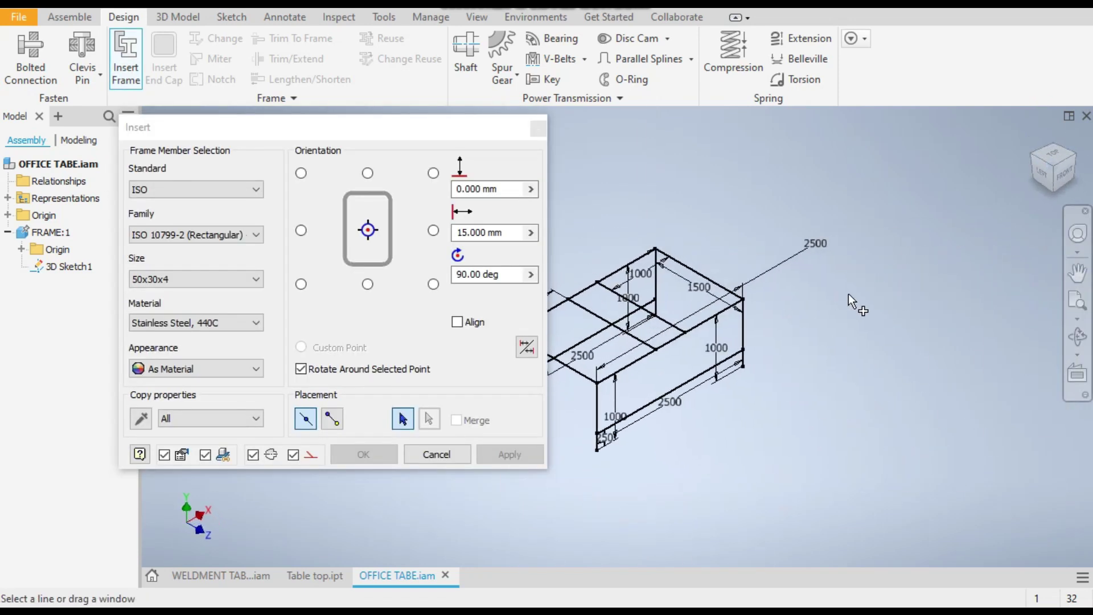
scroll(639, 328, up, 5)
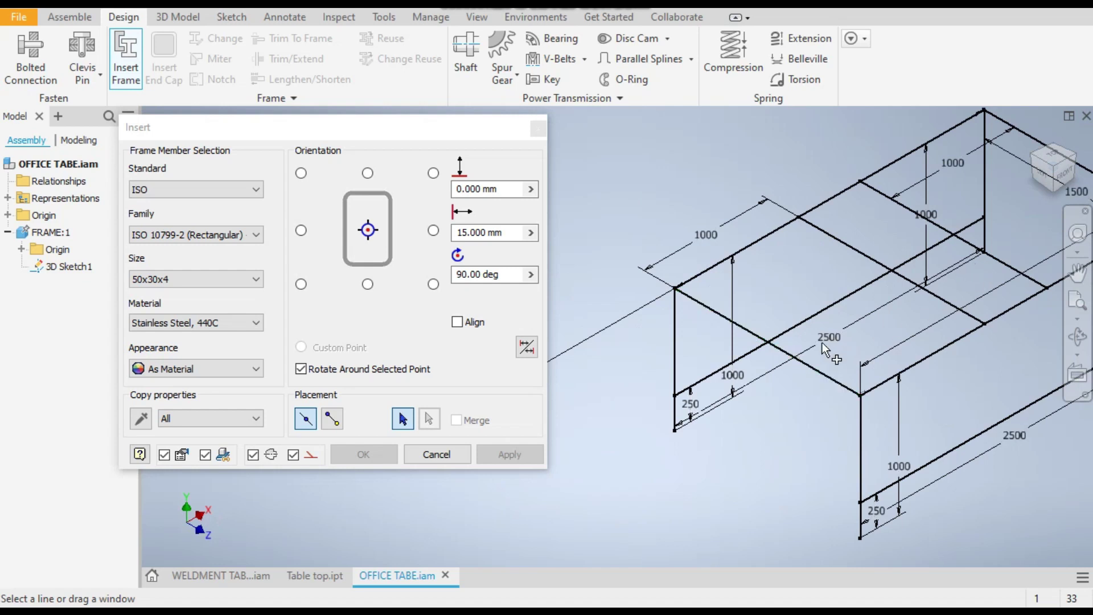
click(800, 361)
click(1062, 174)
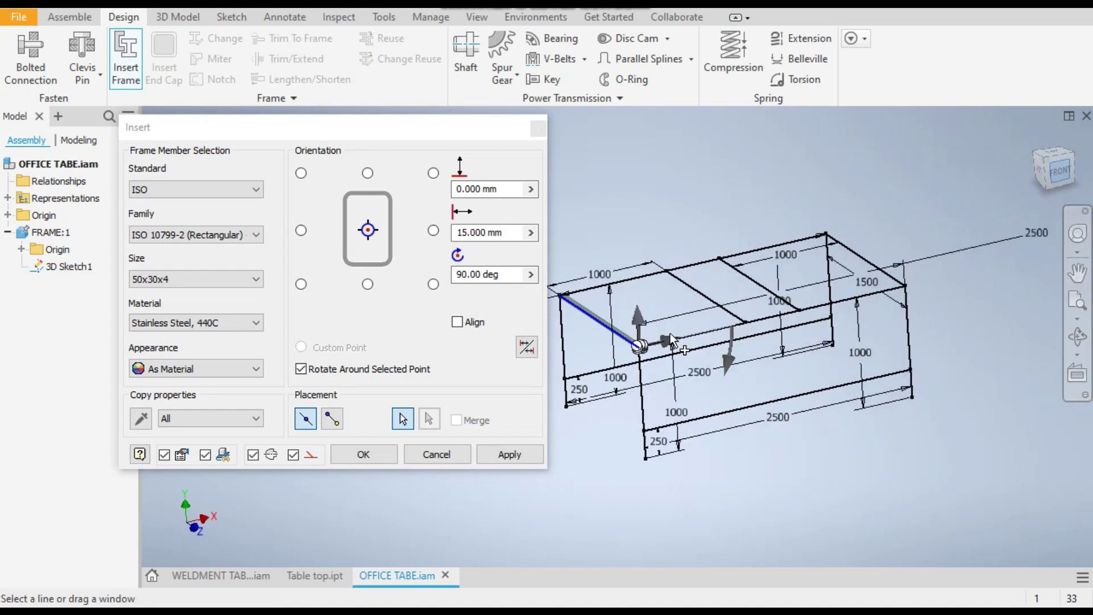
scroll(735, 315, up, 8)
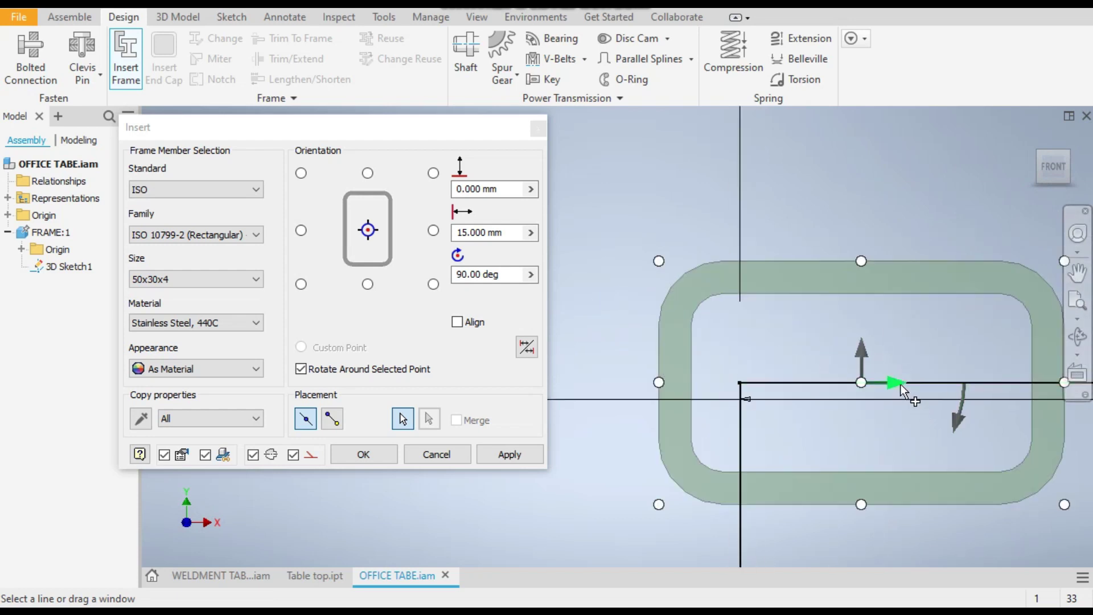
drag(895, 376, 774, 378)
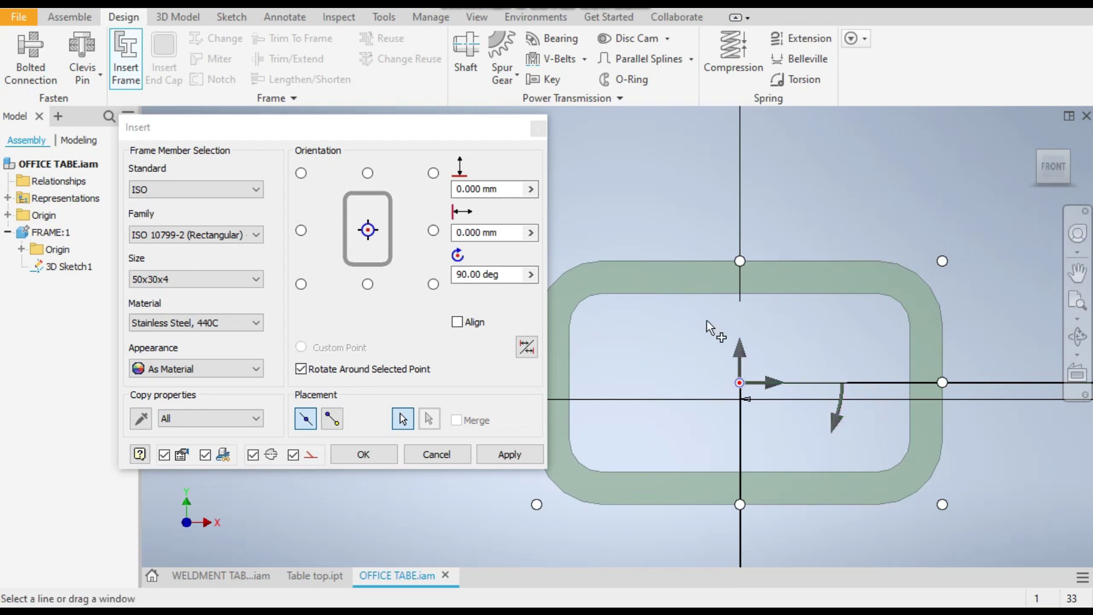
drag(841, 425, 688, 503)
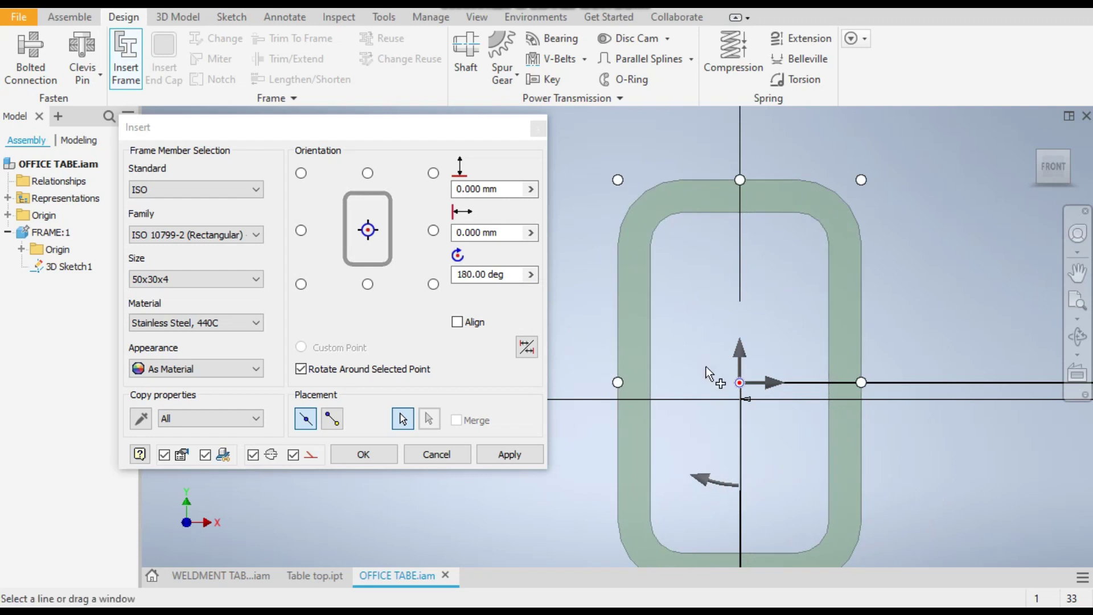
scroll(706, 370, down, 5)
Create the new frame with its first top-edge tube, accepting the default frame and member names
click(490, 455)
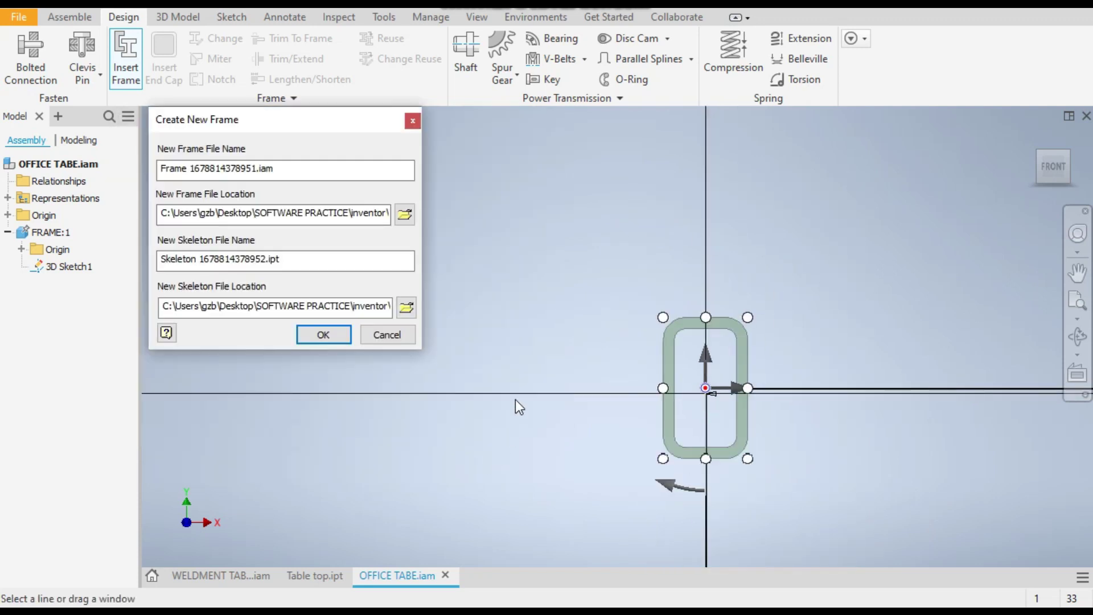
click(323, 334)
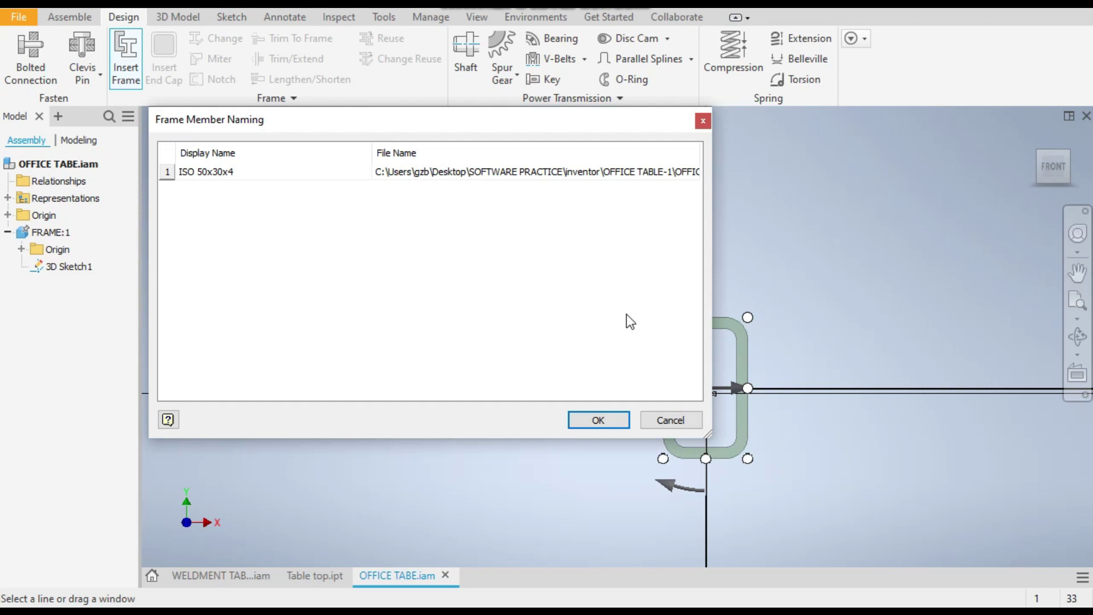
click(599, 422)
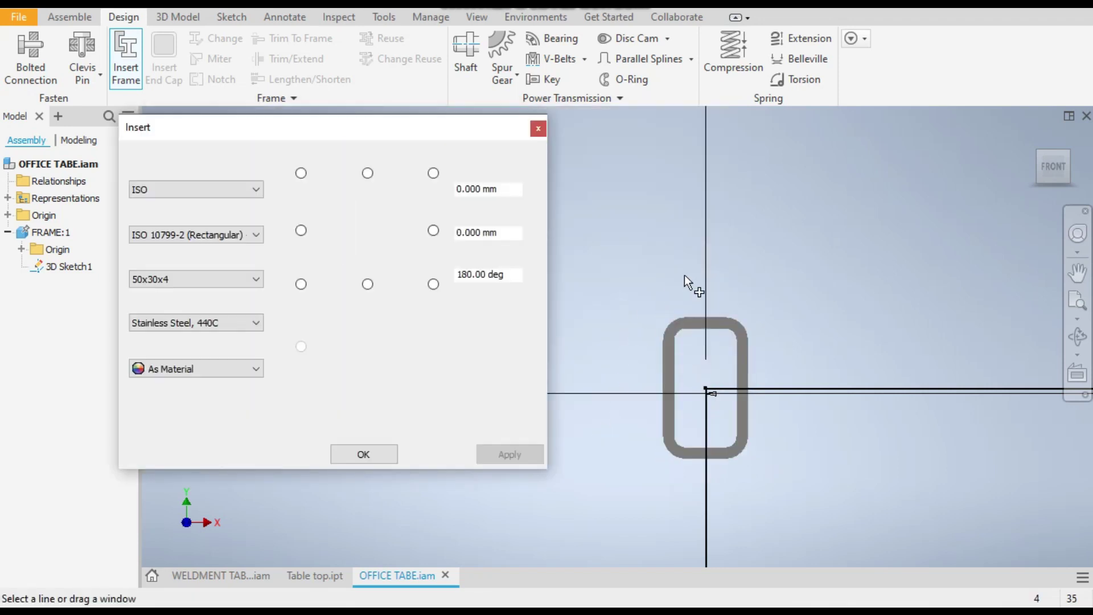
Select the remaining table-top edges of the skeleton, including the front top edge
click(1040, 151)
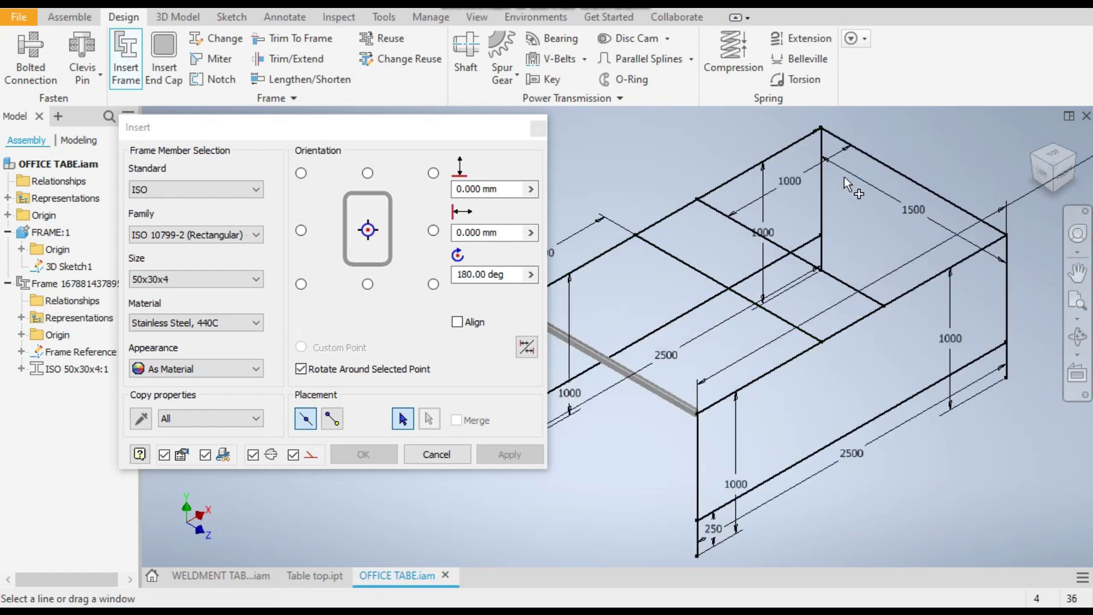
click(876, 155)
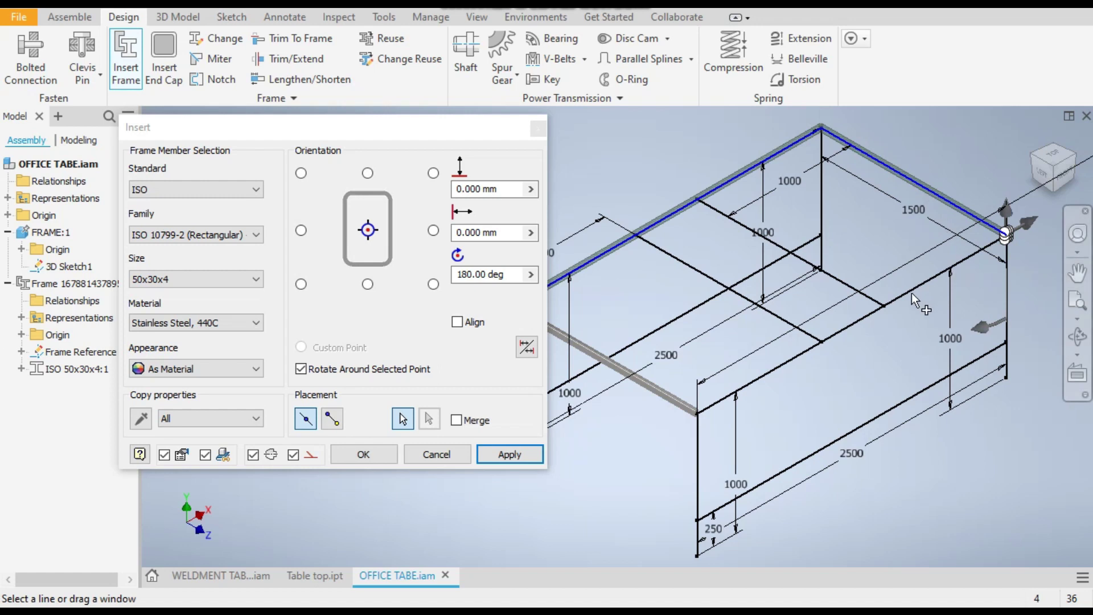
click(904, 295)
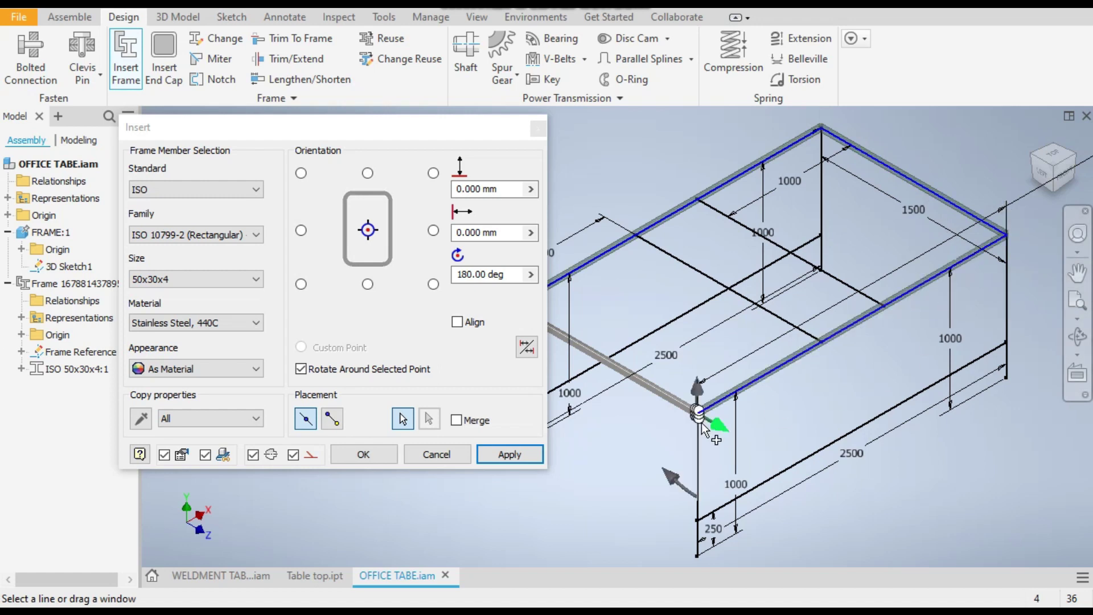
scroll(701, 420, up, 5)
scroll(728, 321, up, 5)
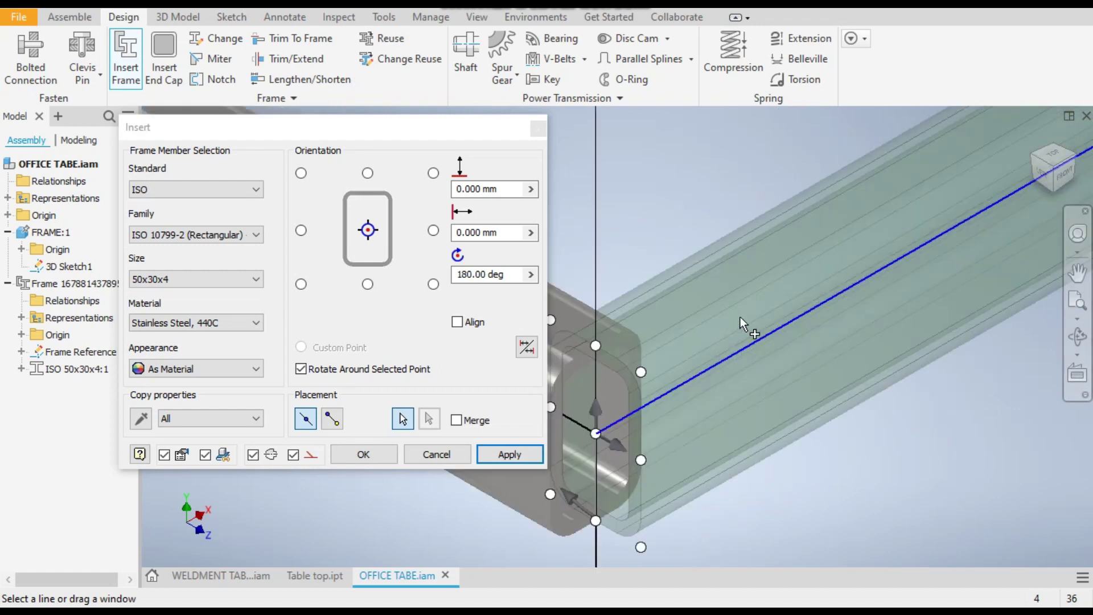
click(1029, 161)
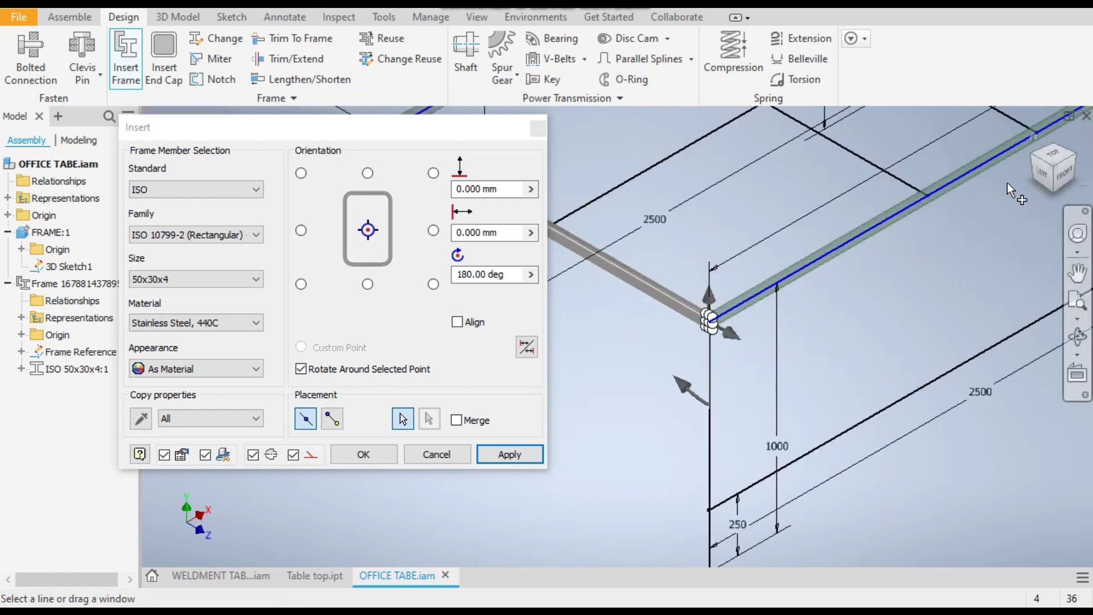
Check the tube profile from the left, back and right views, then insert the three top-edge tubes
click(1042, 173)
scroll(761, 289, up, 5)
scroll(762, 288, up, 5)
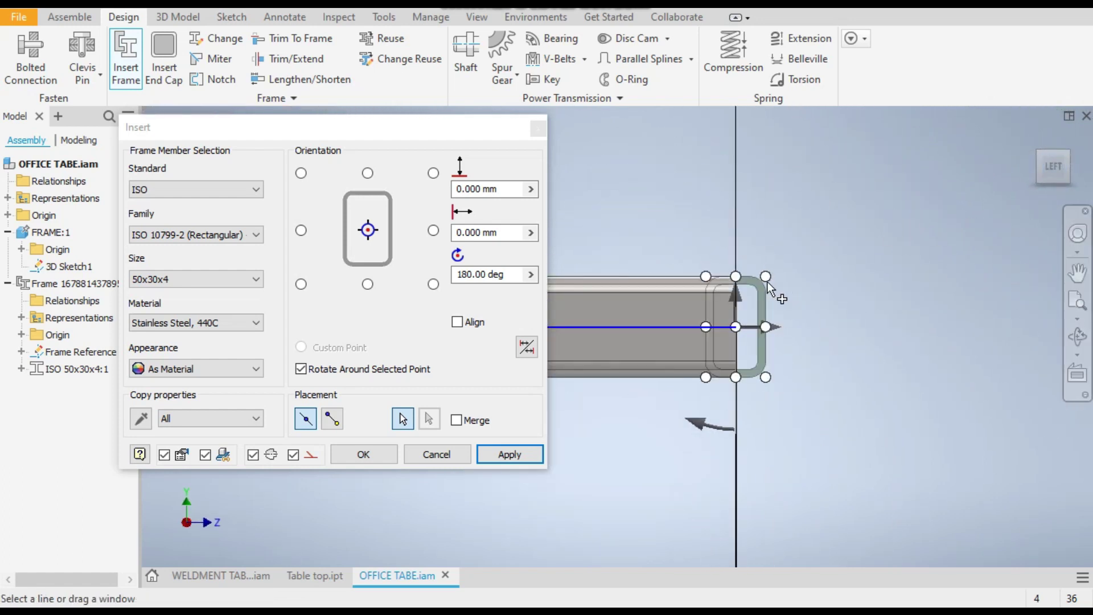
click(1032, 170)
scroll(703, 319, up, 5)
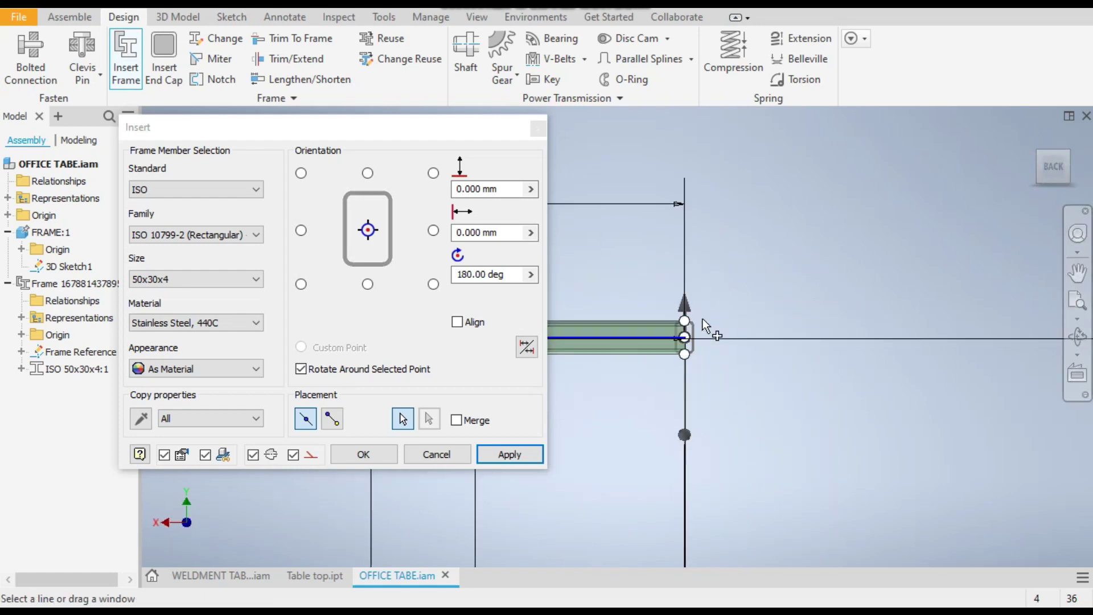
click(1023, 165)
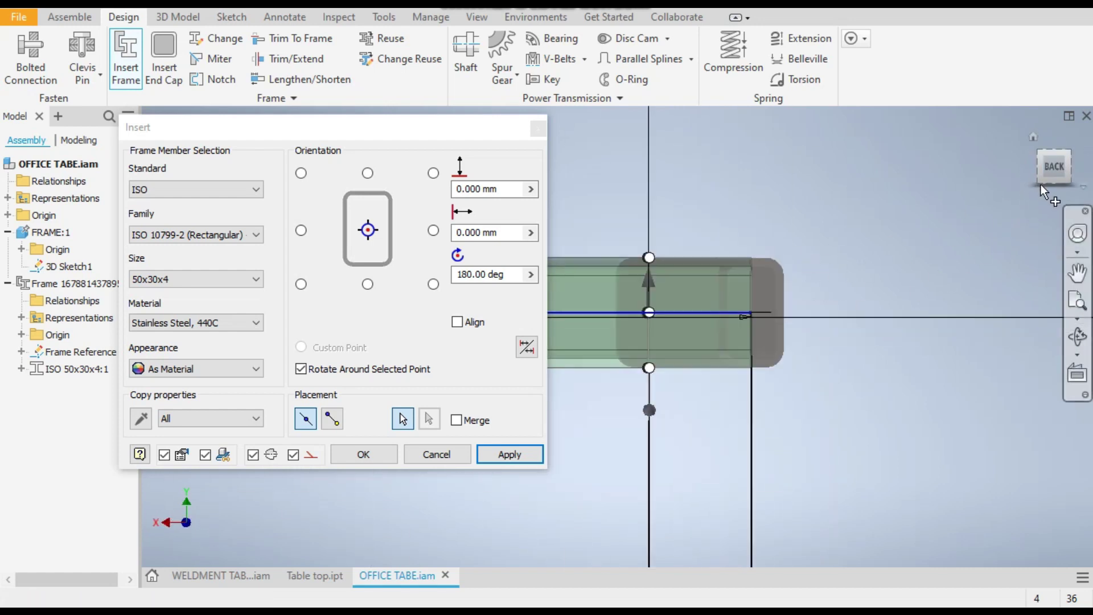
scroll(665, 307, up, 5)
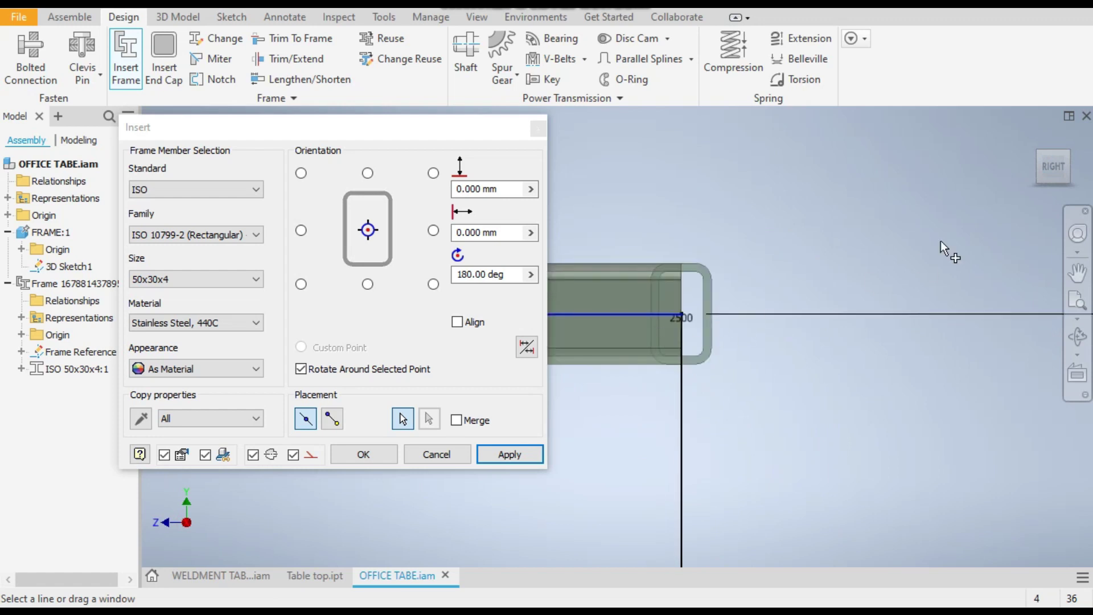
click(1072, 152)
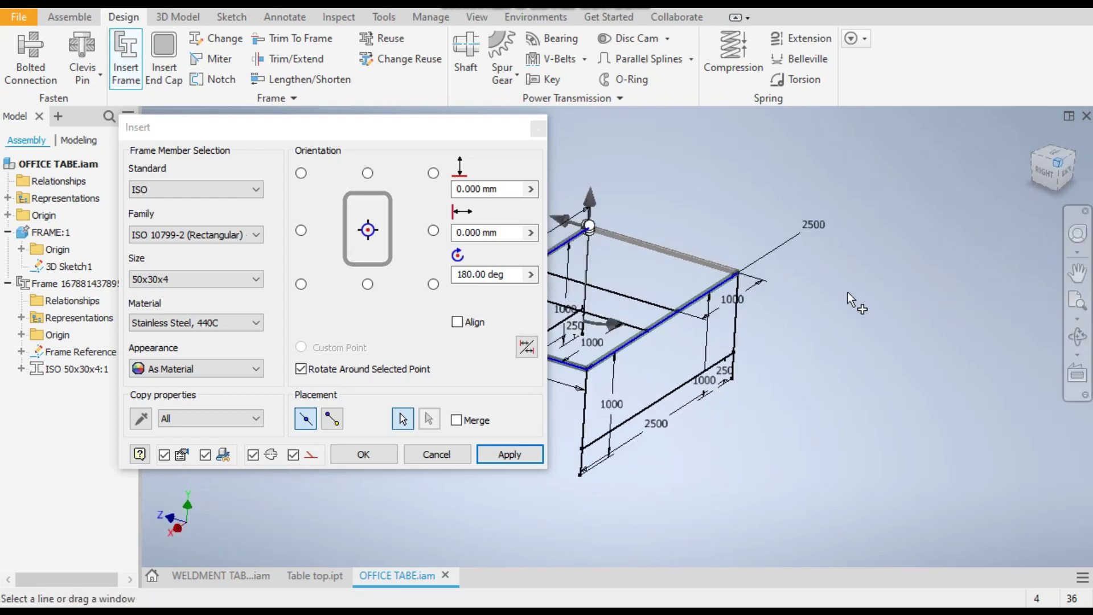
scroll(817, 322, up, 6)
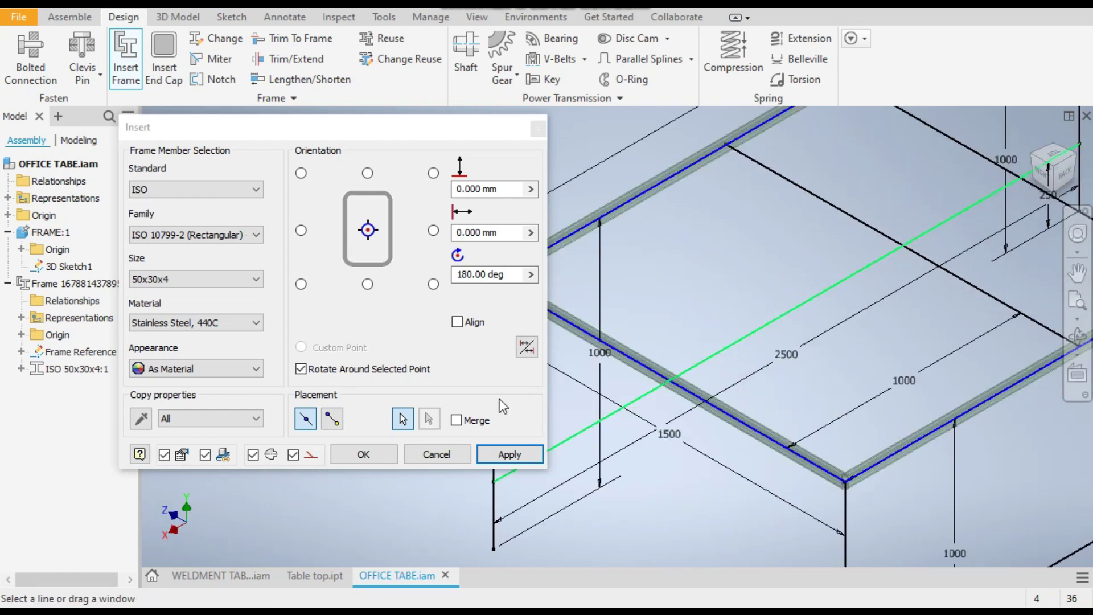
click(505, 454)
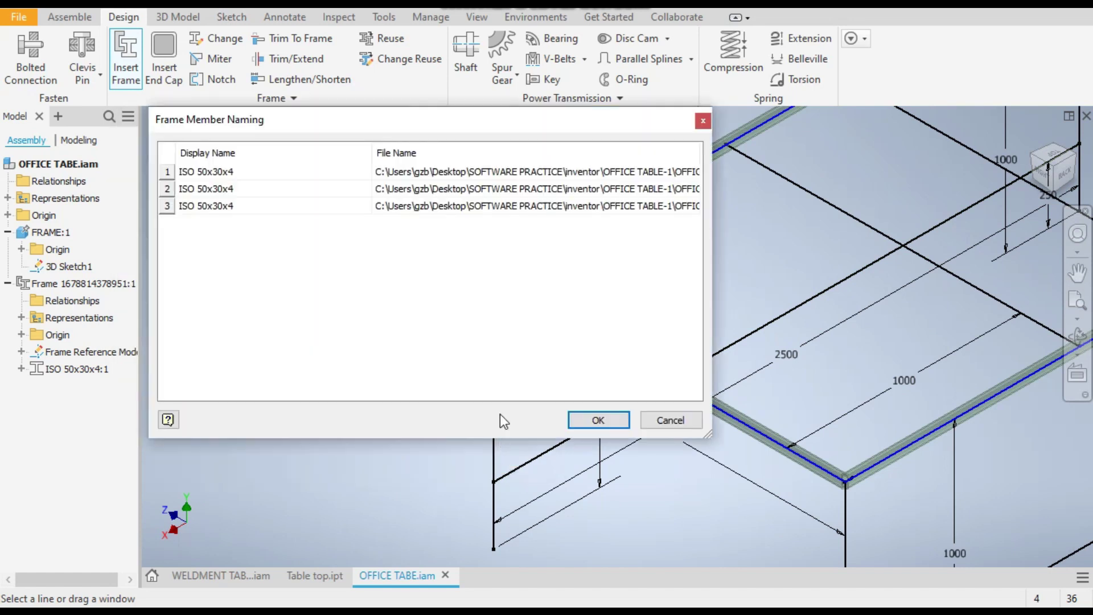
click(571, 422)
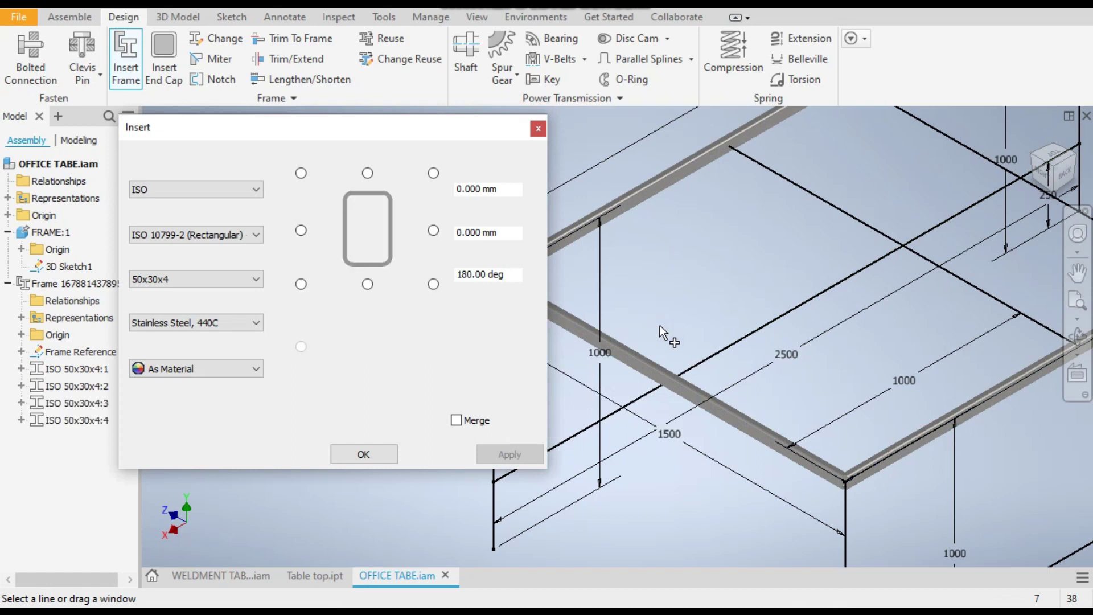
Place a 50x30x4 tube on a vertical leg line, offset -10 mm and rotated 180°
scroll(675, 312, down, 3)
scroll(618, 330, up, 3)
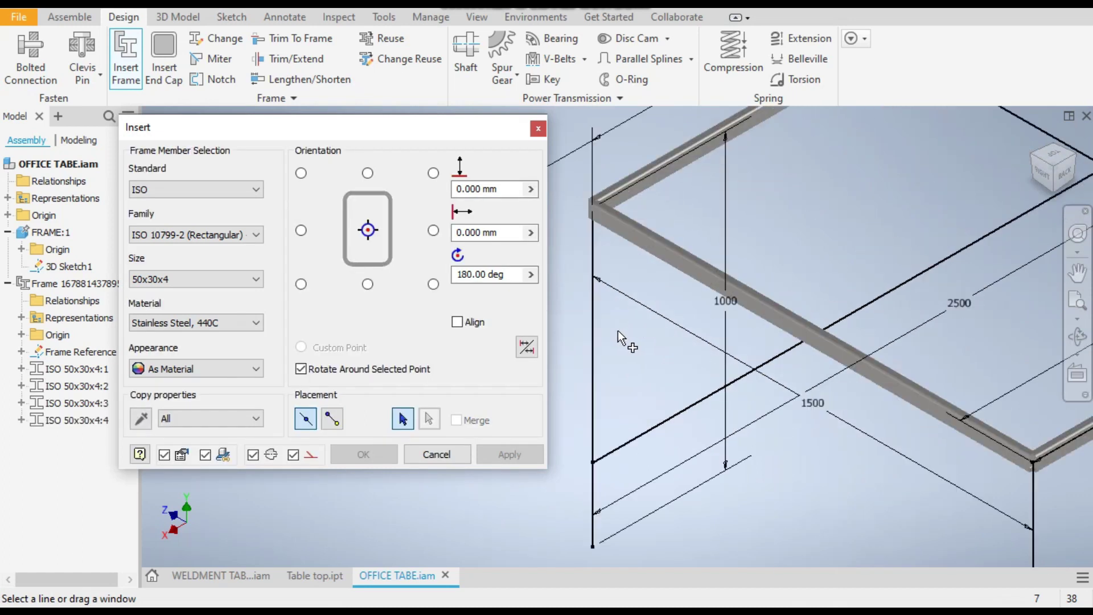
click(595, 278)
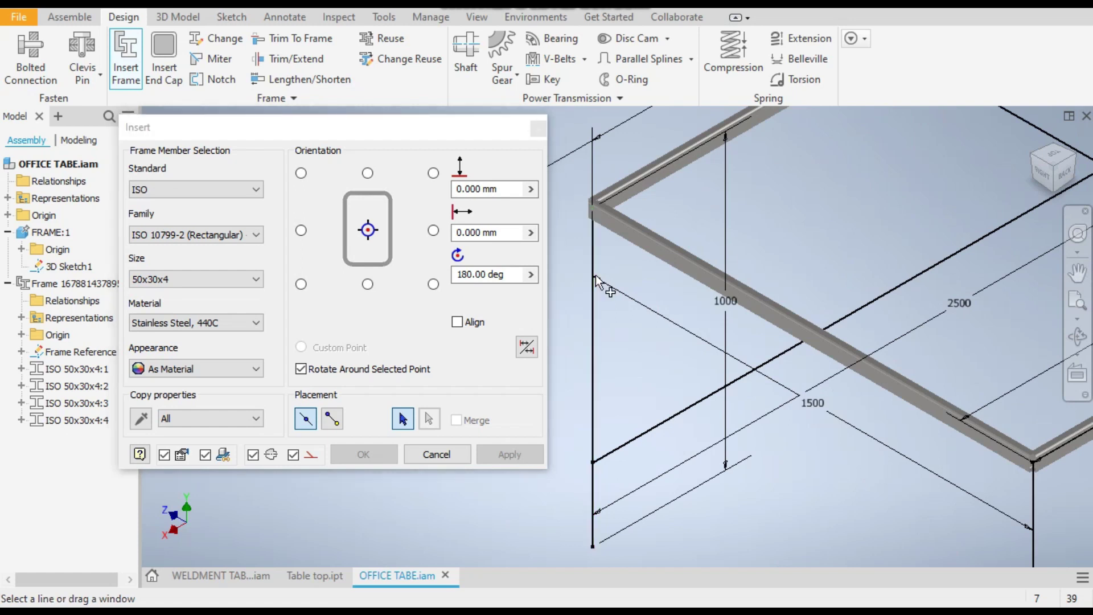
scroll(620, 215, up, 5)
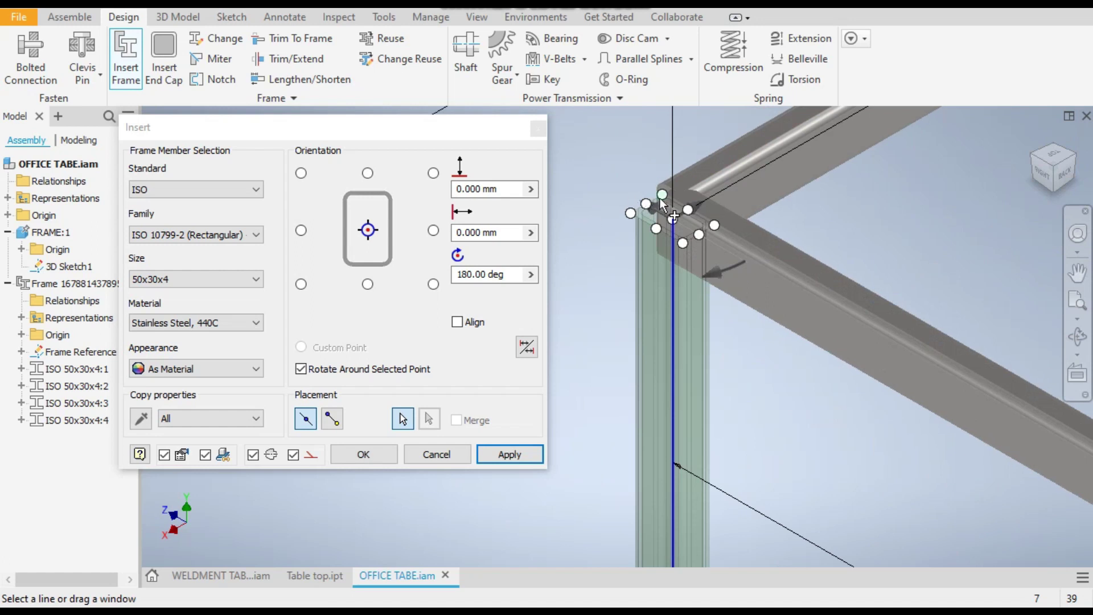
click(1053, 156)
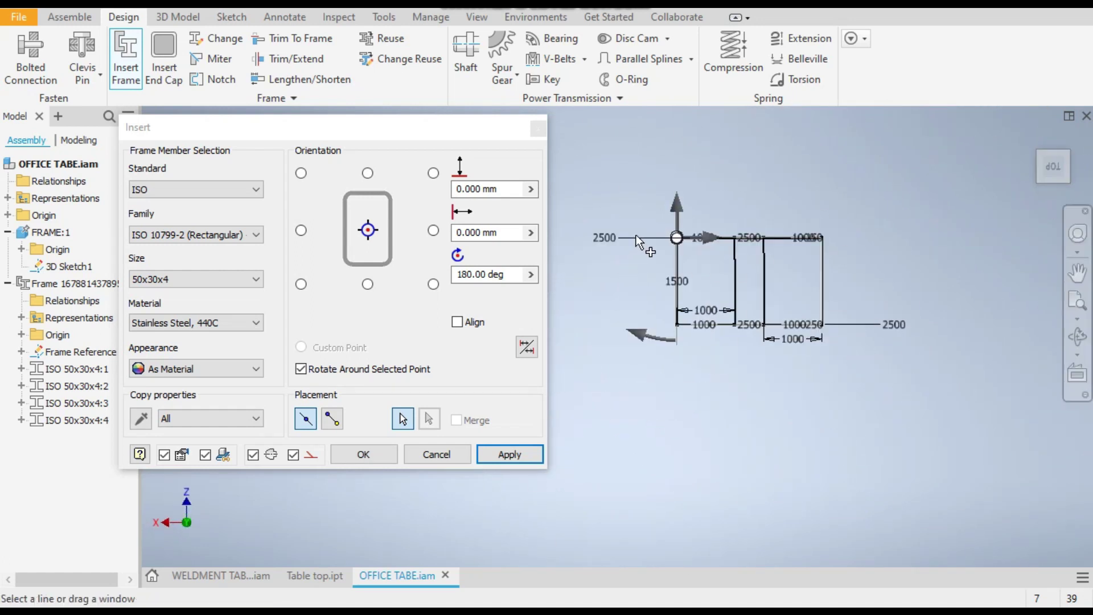
scroll(735, 263, up, 5)
scroll(734, 263, up, 5)
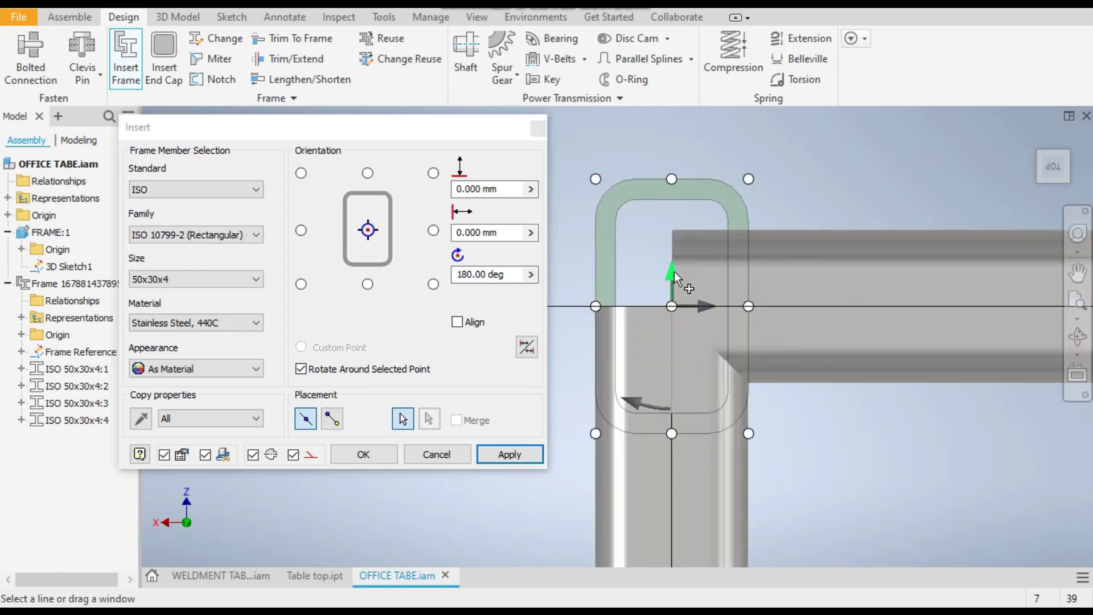
drag(674, 272, 674, 328)
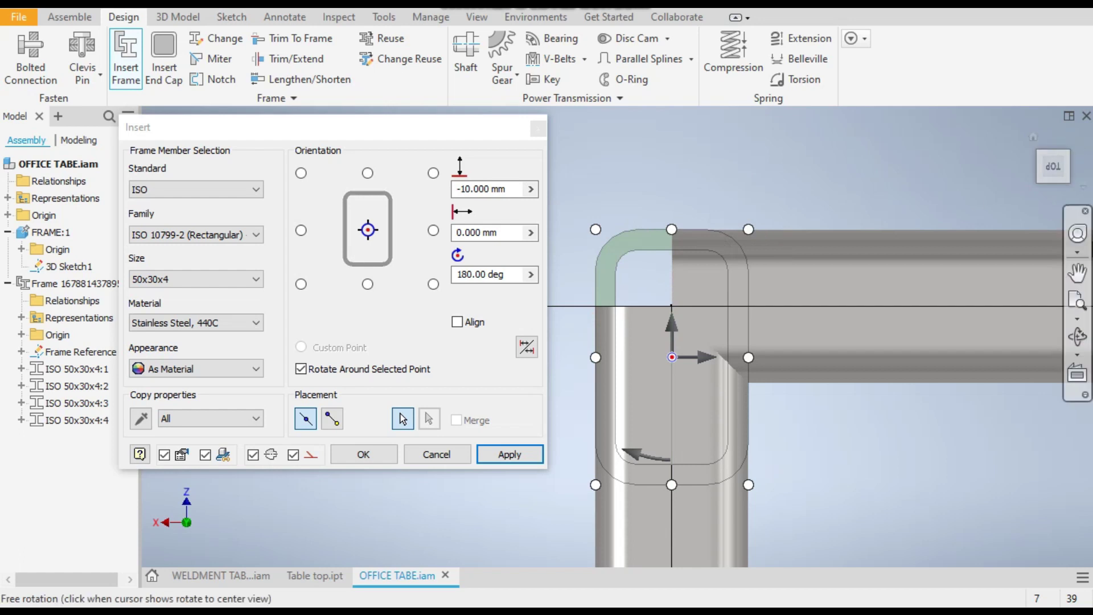
scroll(638, 207, down, 5)
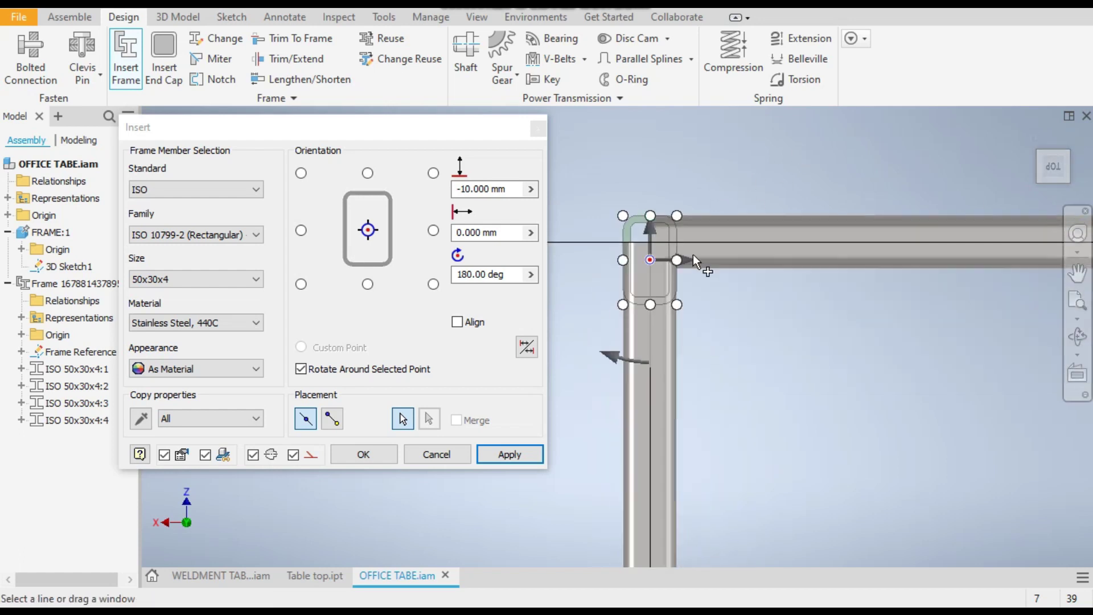
click(510, 455)
click(594, 420)
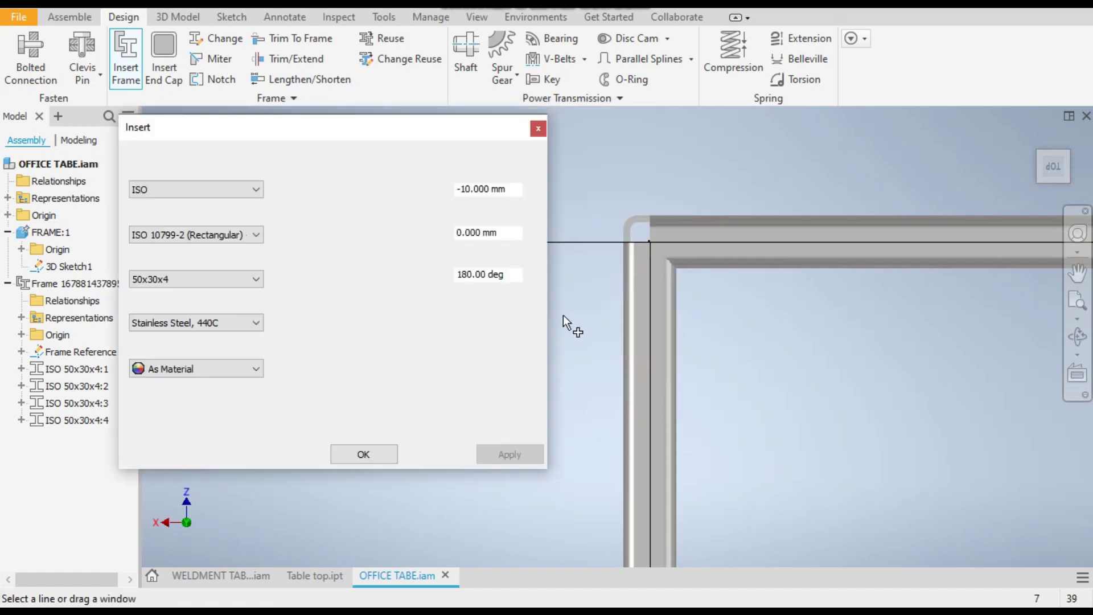
Select the top, bottom and front-bottom skeleton lines for new tubes
click(1066, 181)
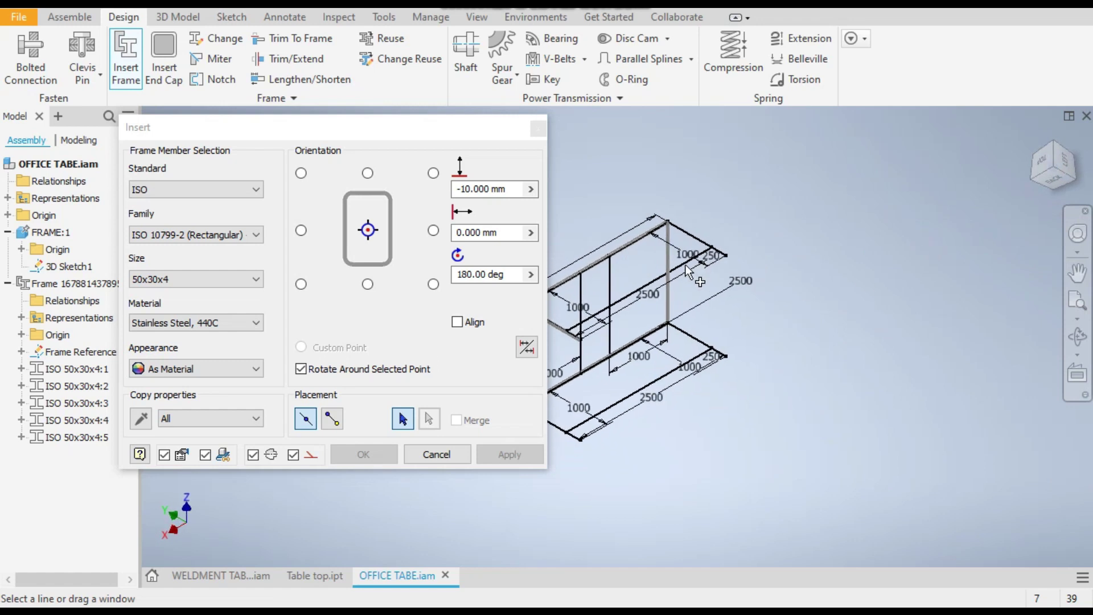
middle_drag(896, 217, 915, 215)
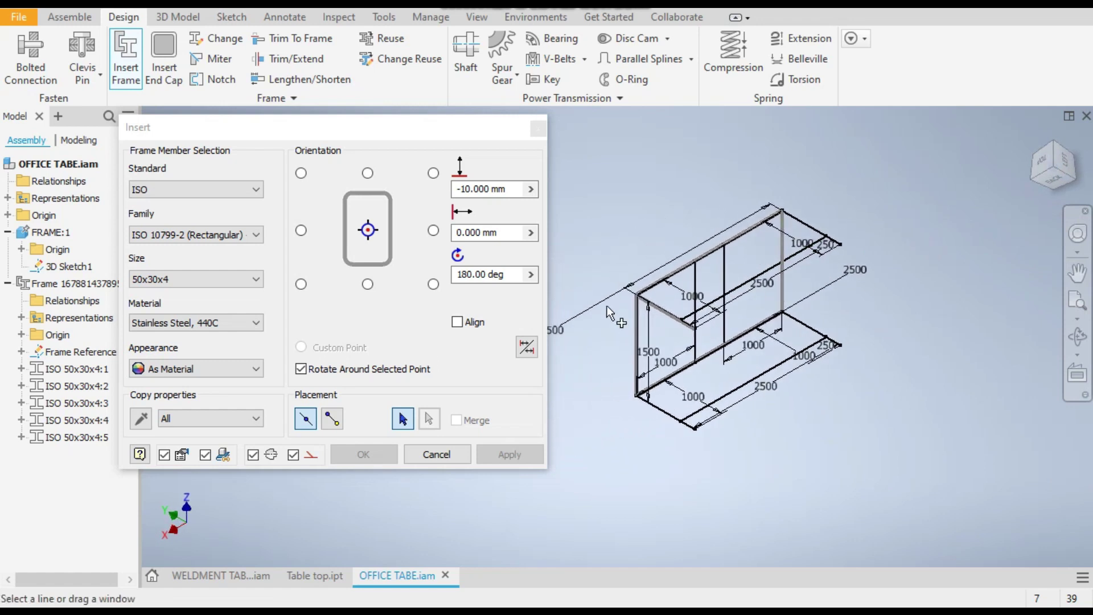
scroll(695, 293, up, 5)
scroll(556, 294, down, 5)
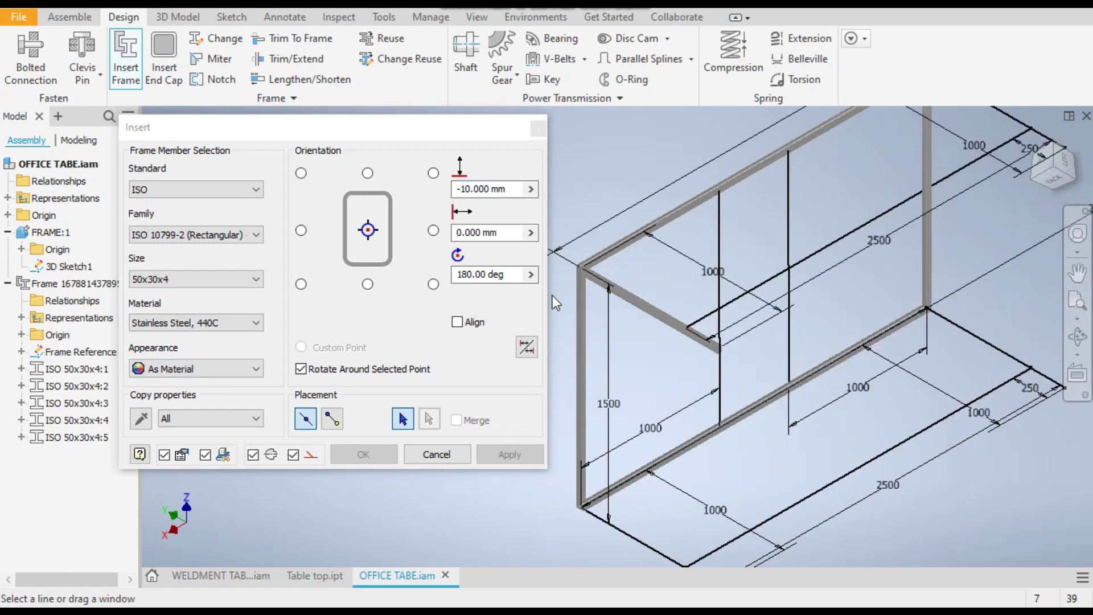
scroll(740, 256, down, 3)
click(899, 163)
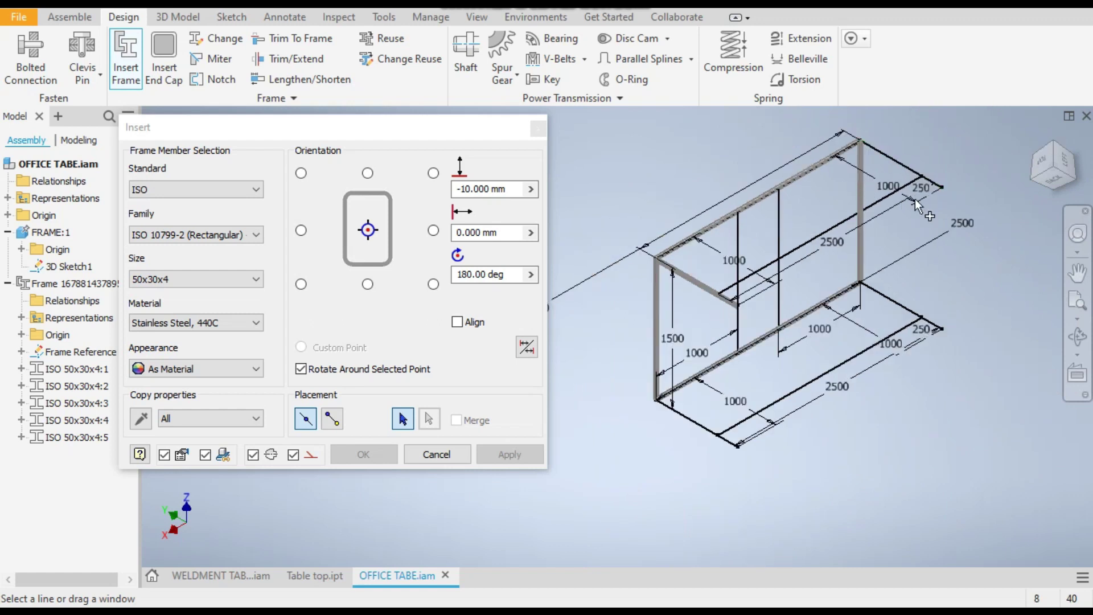
click(892, 297)
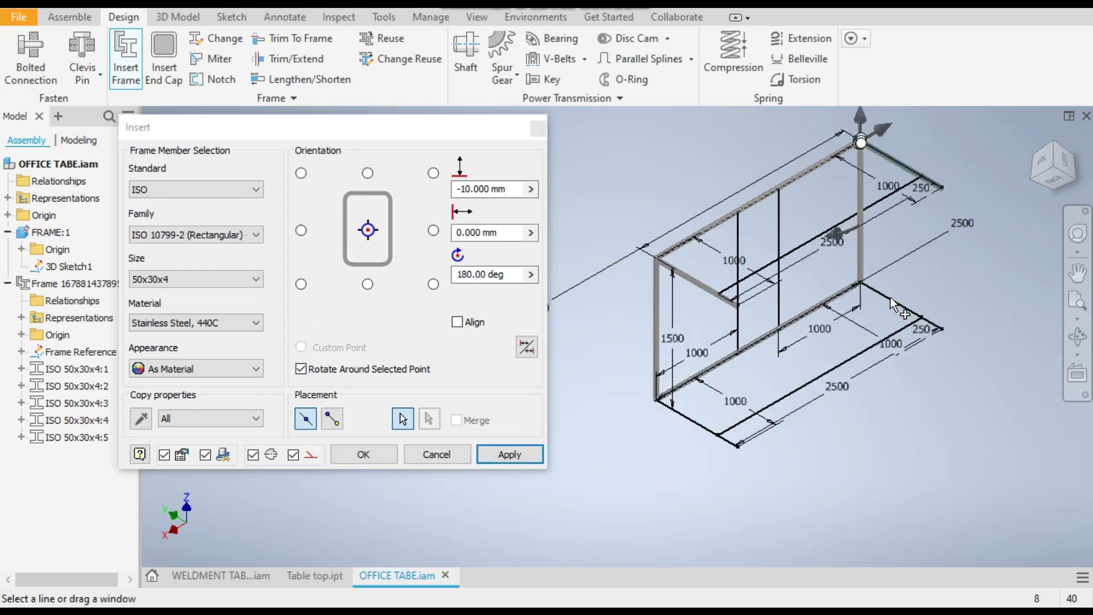
click(692, 421)
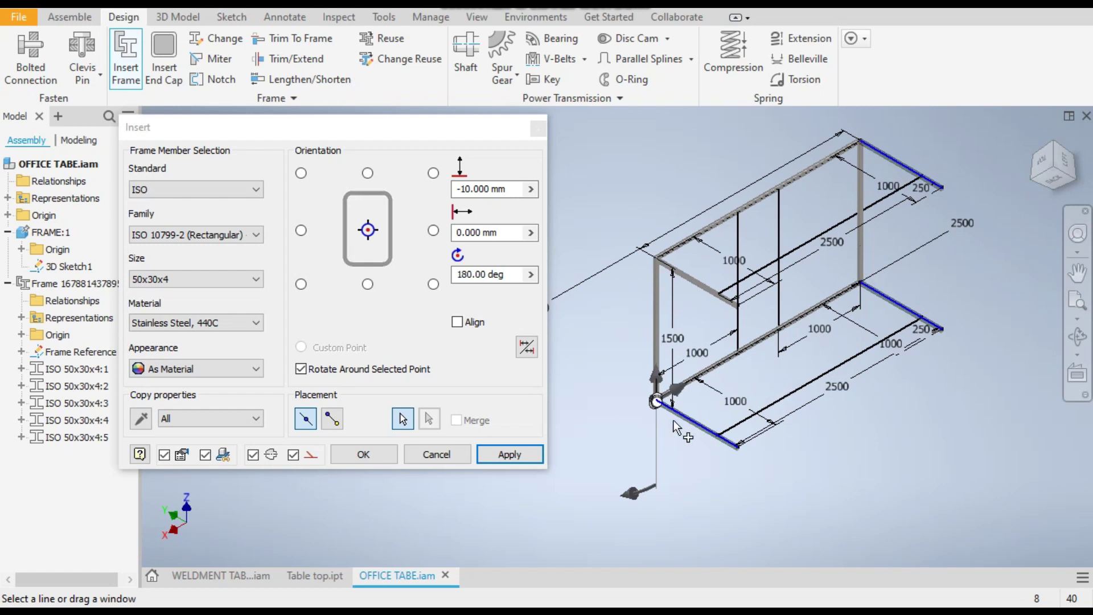
In Top view, pick the corner line and raise the profile offset to 10 mm
click(1042, 162)
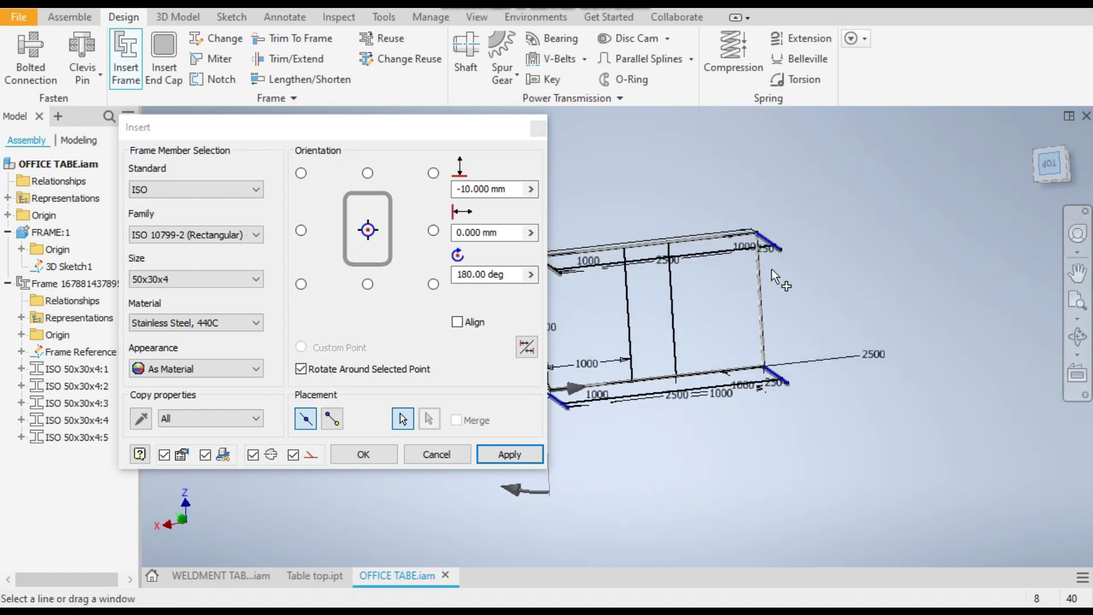
scroll(722, 259, up, 5)
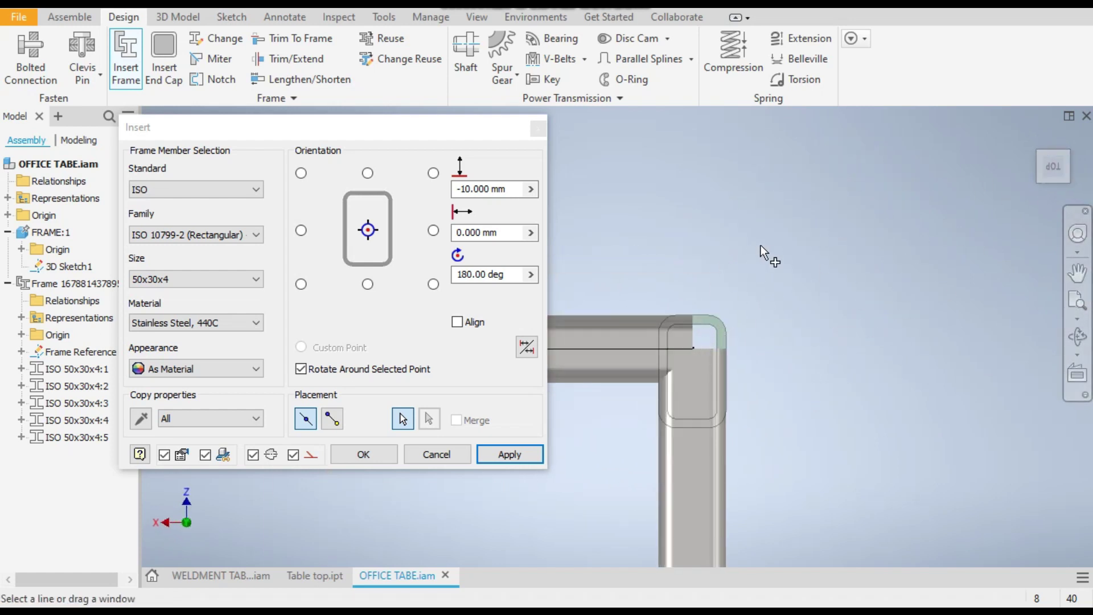
scroll(821, 214, down, 5)
scroll(794, 466, up, 6)
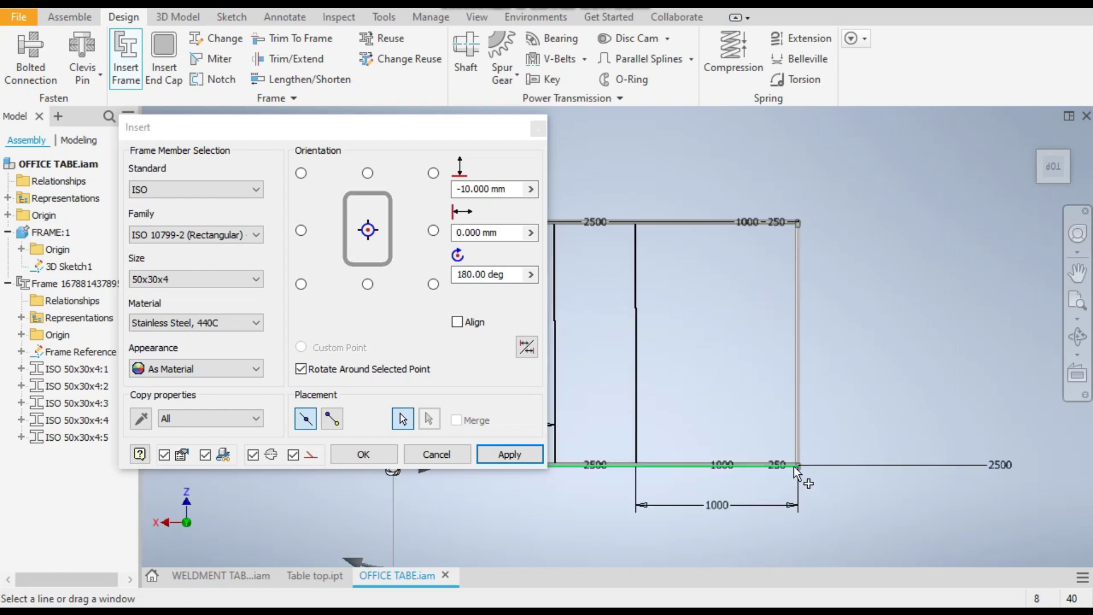
scroll(791, 478, up, 3)
scroll(923, 370, down, 5)
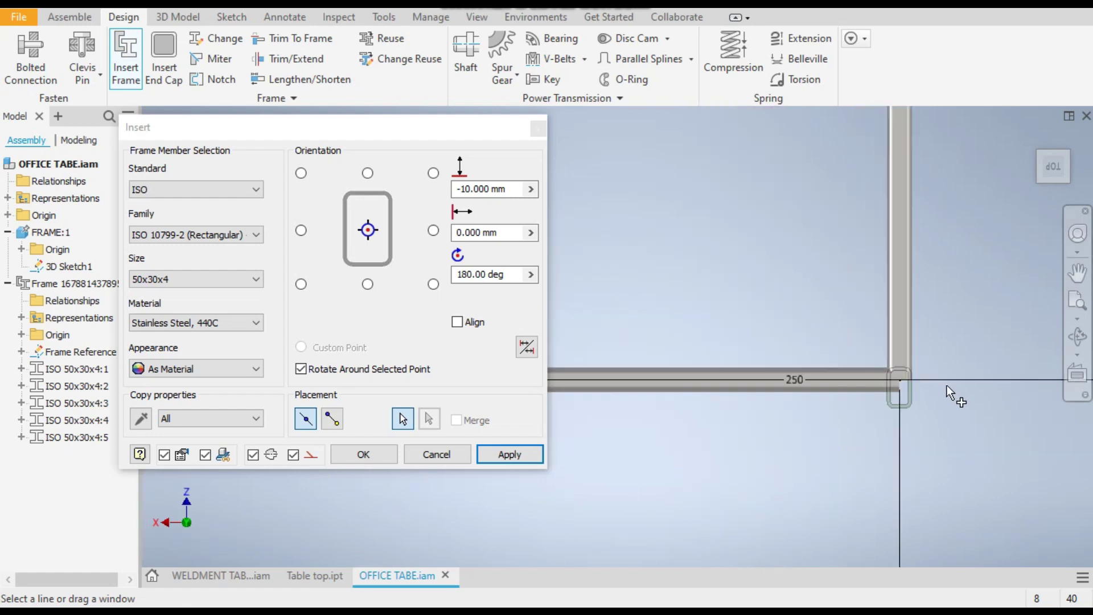
click(972, 388)
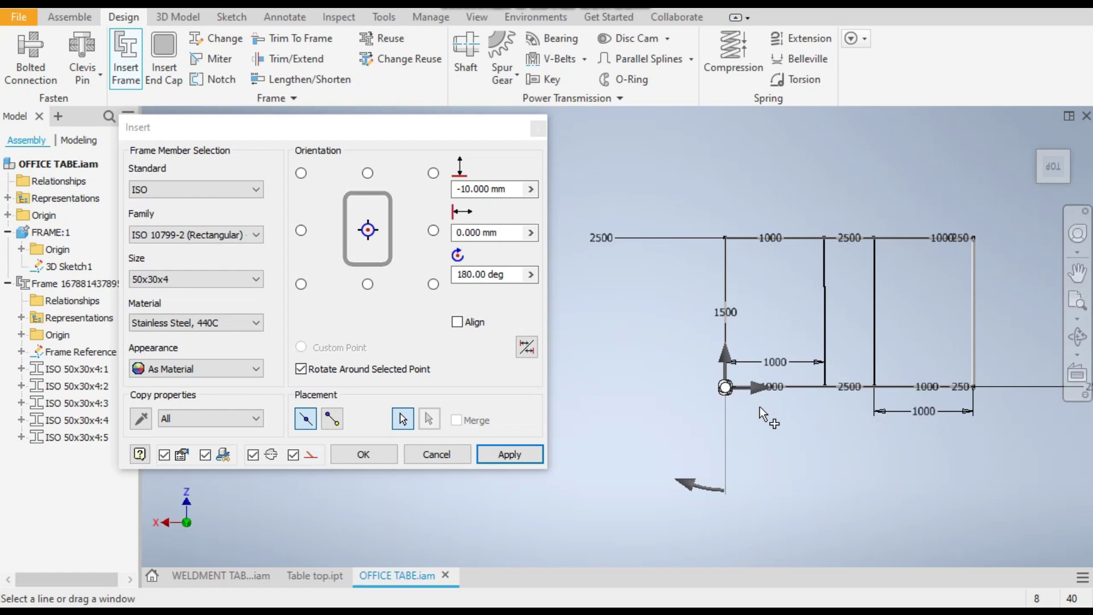
scroll(759, 407, up, 5)
scroll(632, 344, up, 5)
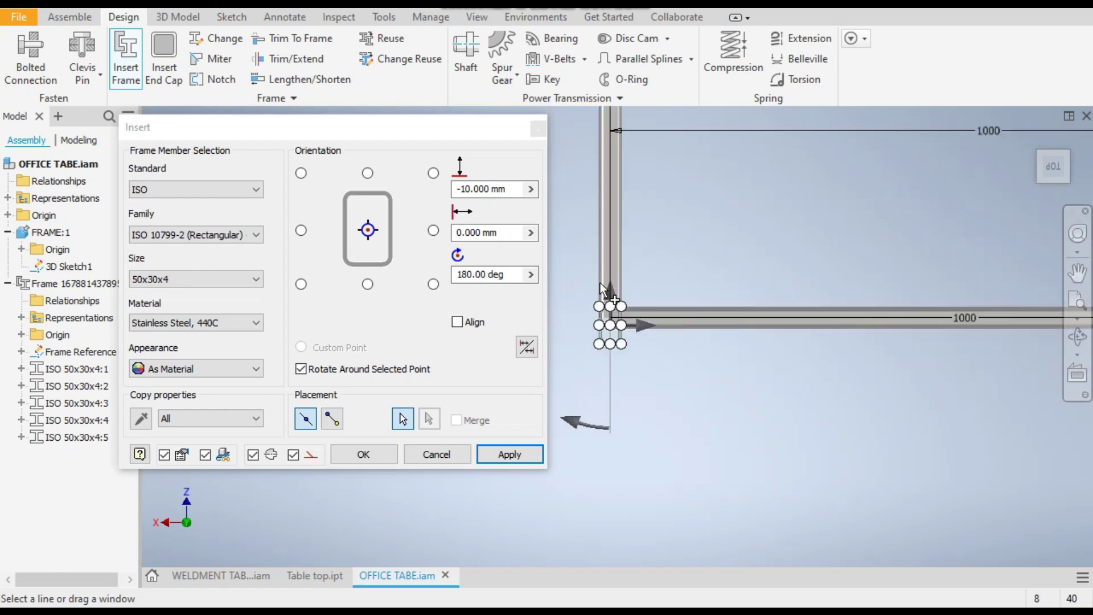
scroll(633, 352, up, 3)
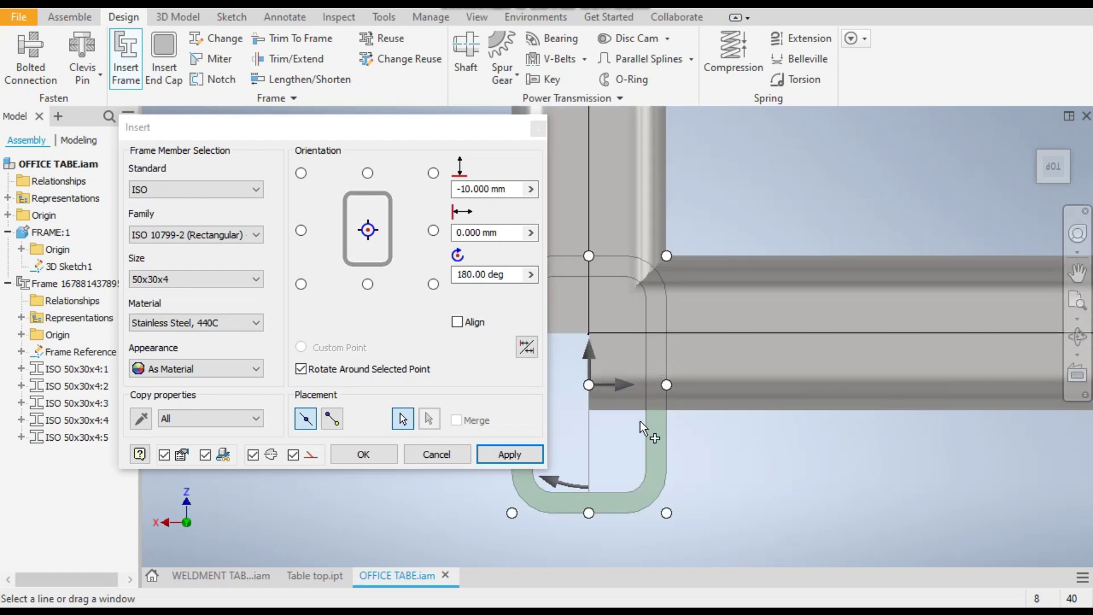
drag(590, 346, 606, 244)
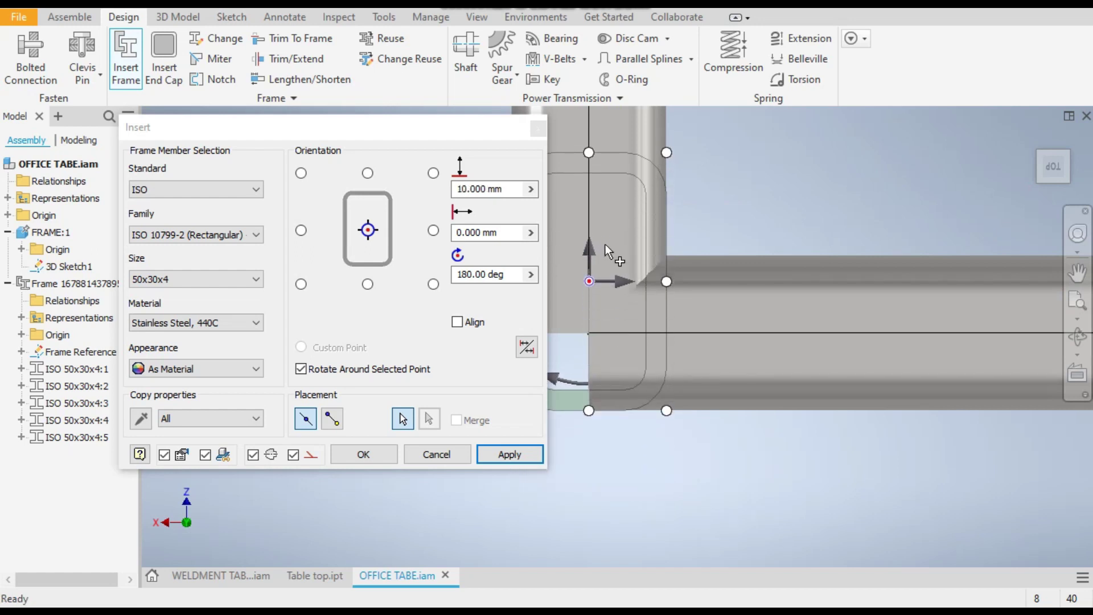
Remove the extra line from the selection and insert tubes 6 and 7
scroll(595, 467, down, 6)
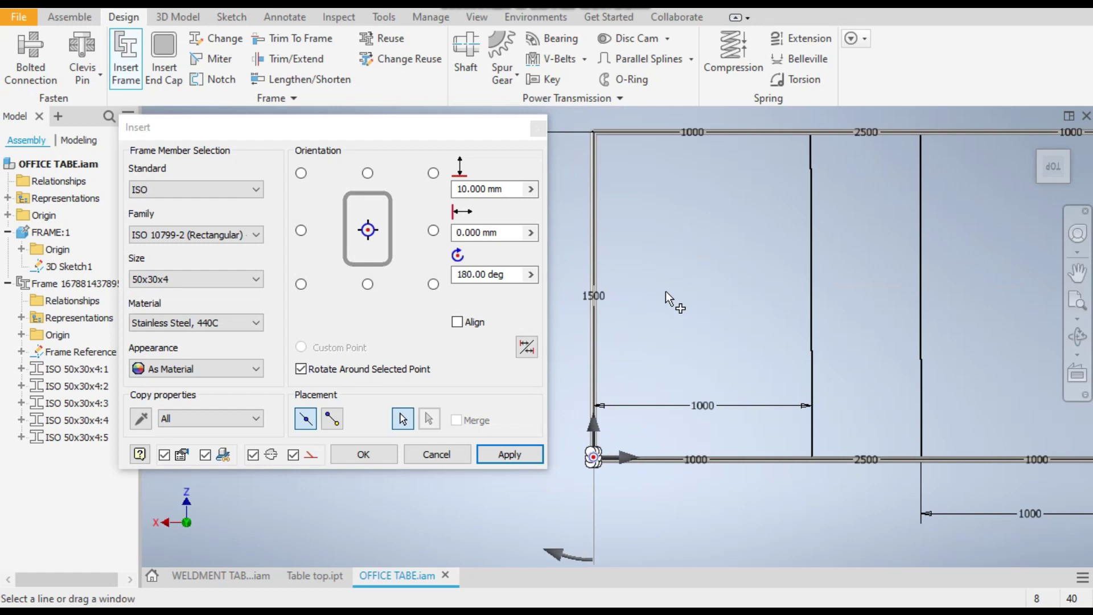
scroll(897, 406, up, 5)
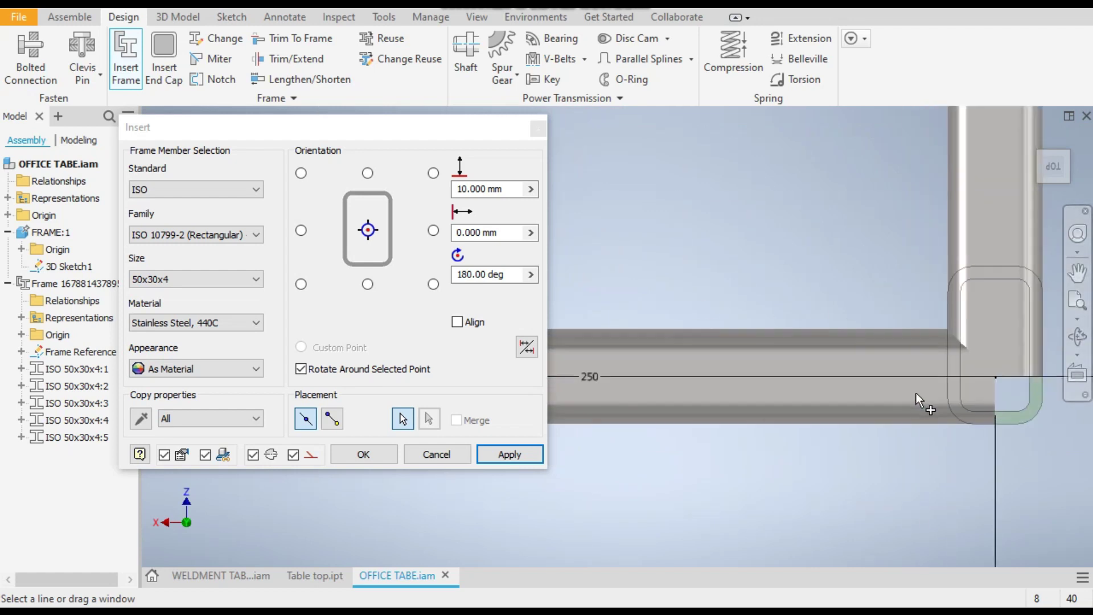
scroll(828, 495, down, 5)
scroll(824, 175, up, 5)
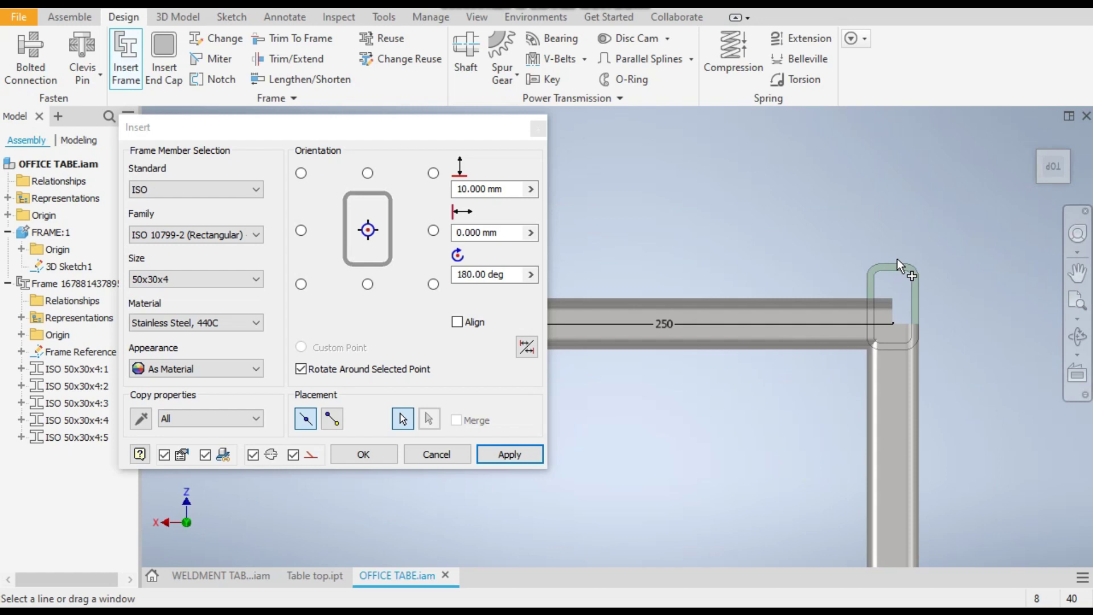
shift+middle_drag(903, 275, 875, 406)
click(839, 498)
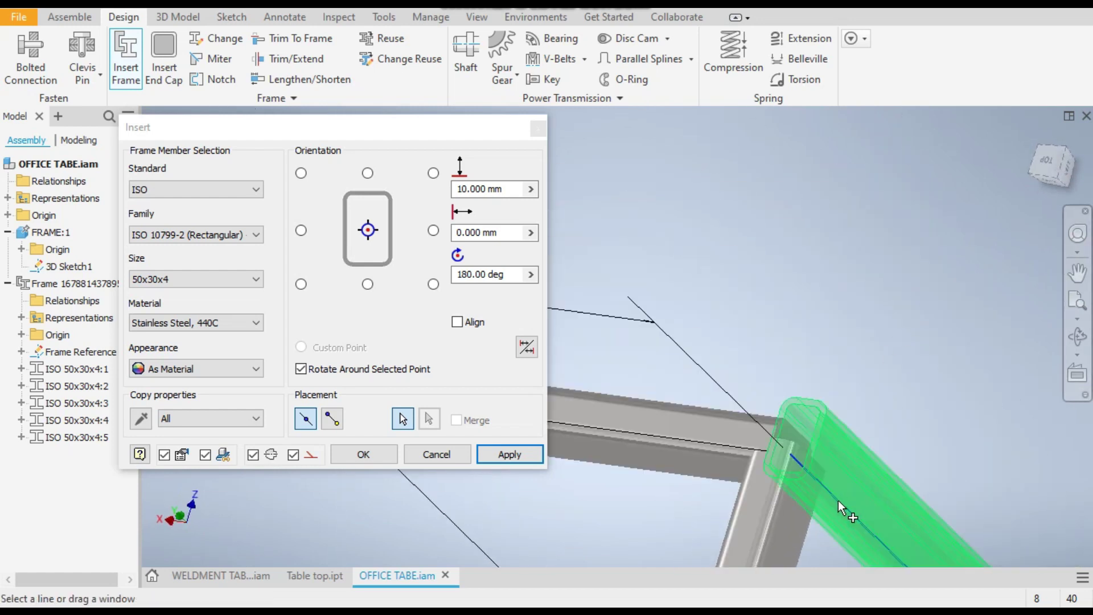
click(838, 501)
scroll(865, 384, down, 3)
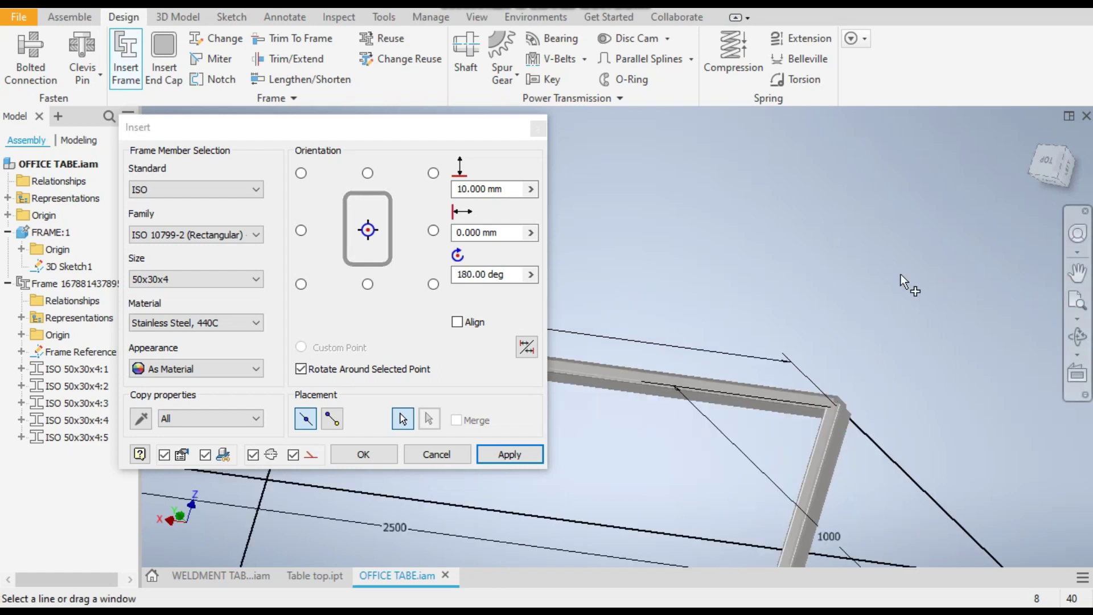
click(525, 453)
click(587, 421)
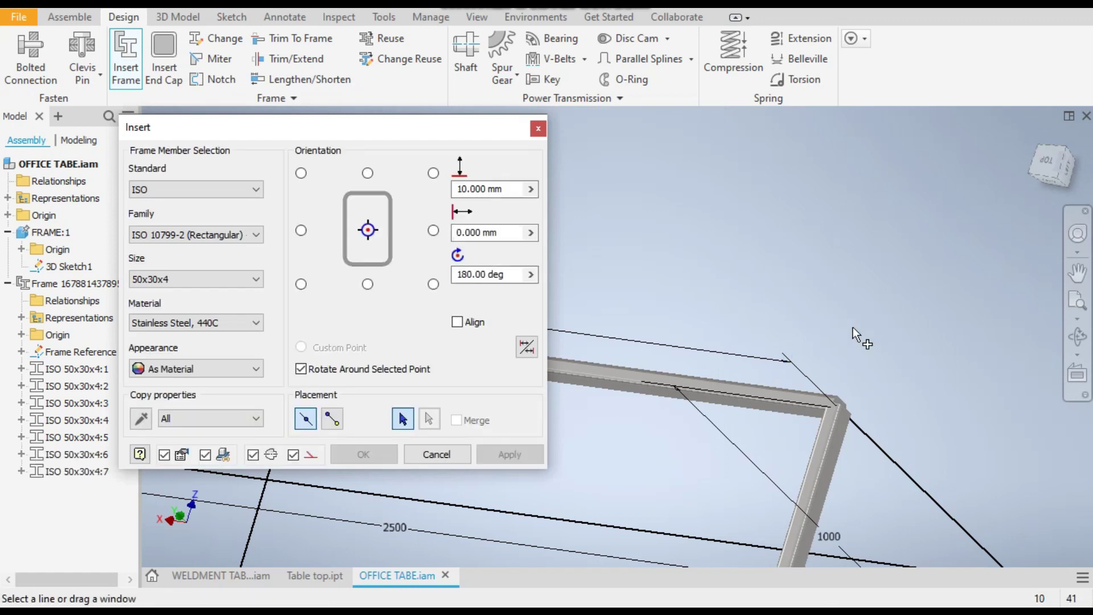
Place tube 8 on the top edge line with a -10 mm profile offset
click(857, 428)
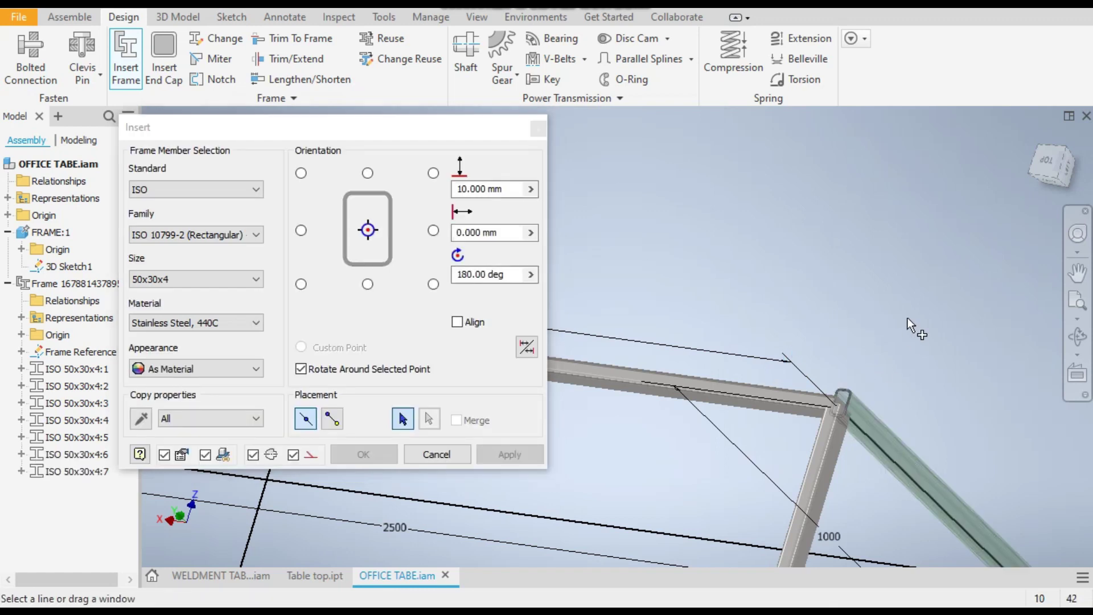
click(1044, 163)
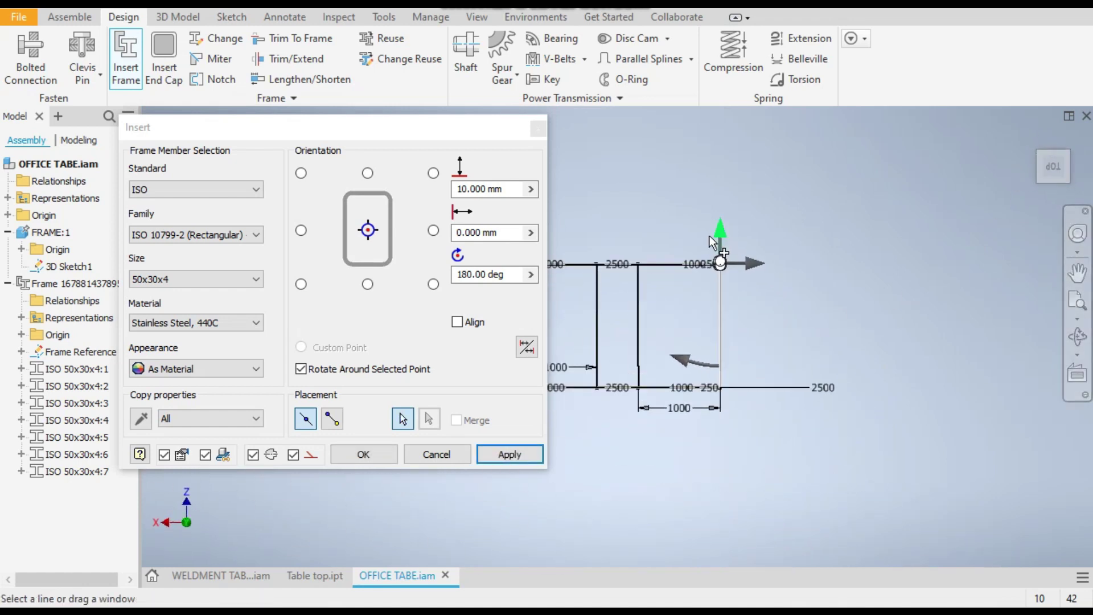
scroll(783, 406, down, 5)
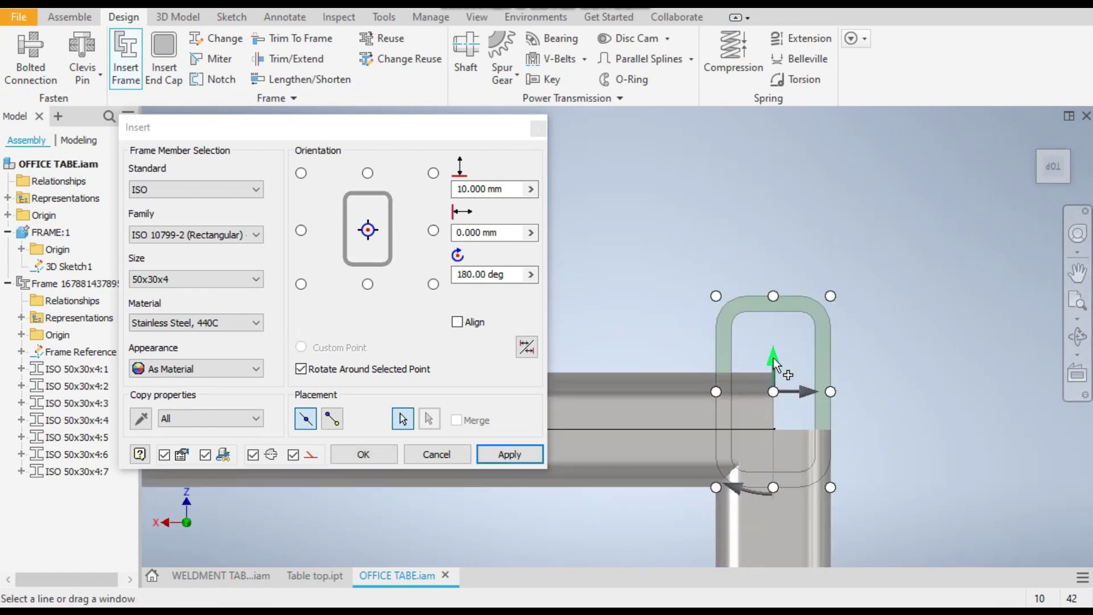
drag(775, 353, 777, 430)
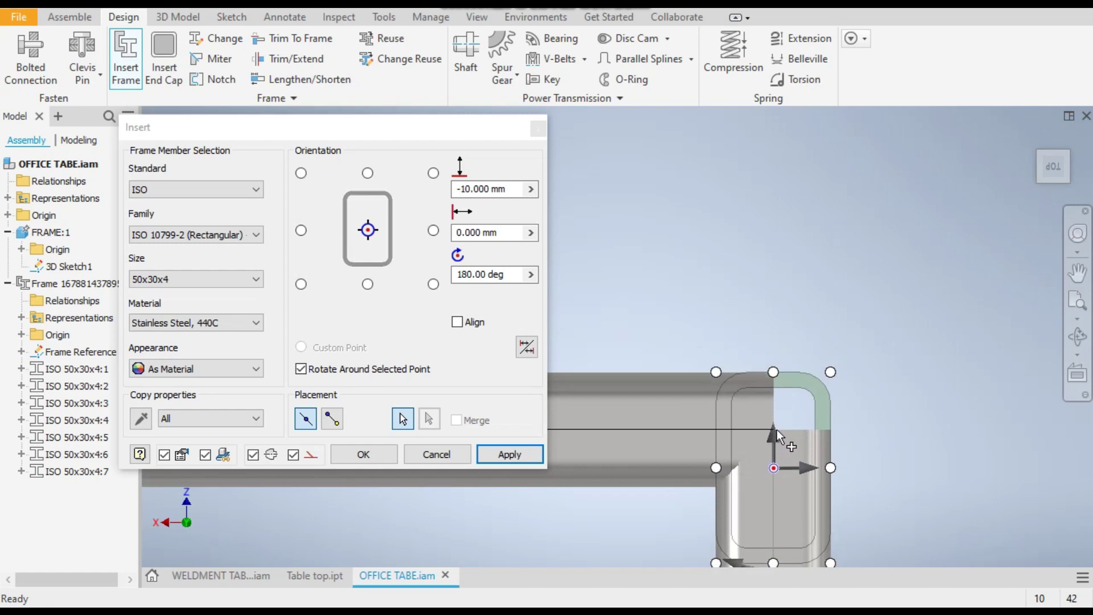
click(510, 455)
click(613, 420)
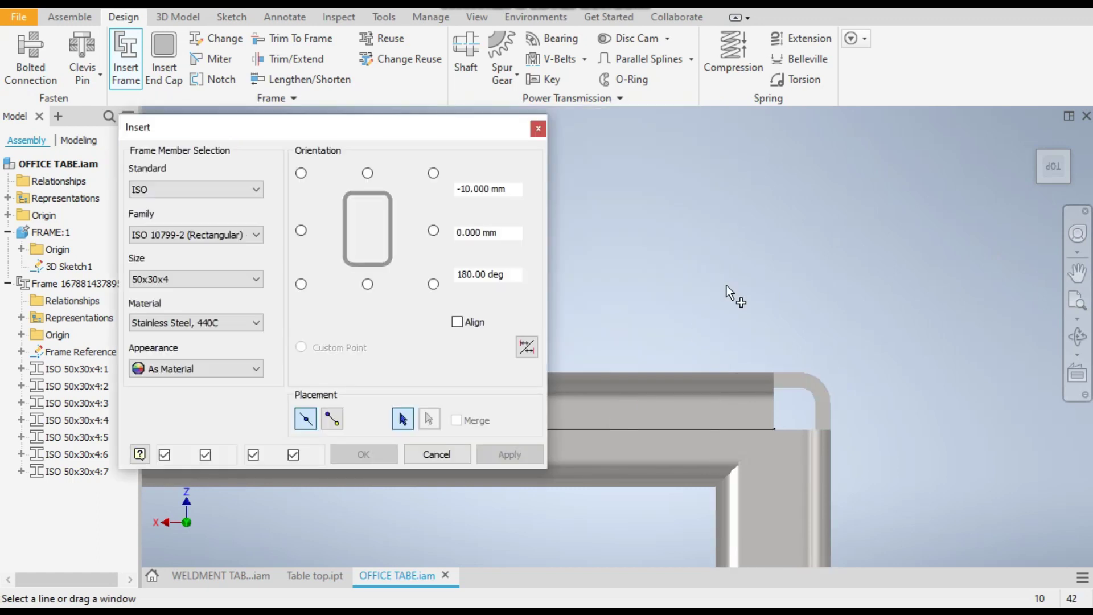
Review the whole frame from an isometric angle, then return to the Top view
click(1039, 181)
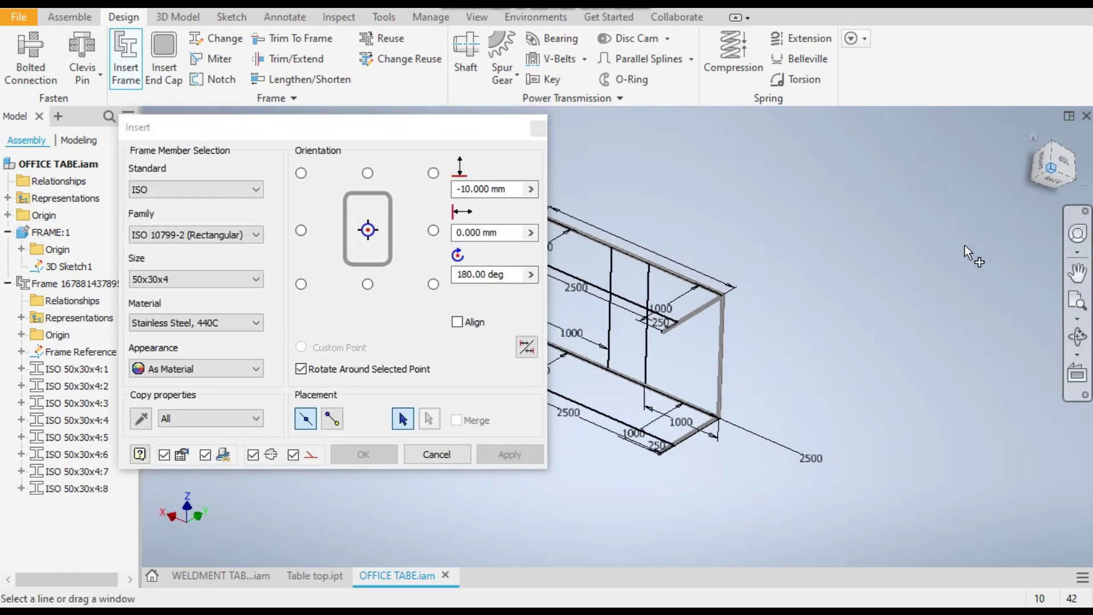
scroll(723, 378, up, 8)
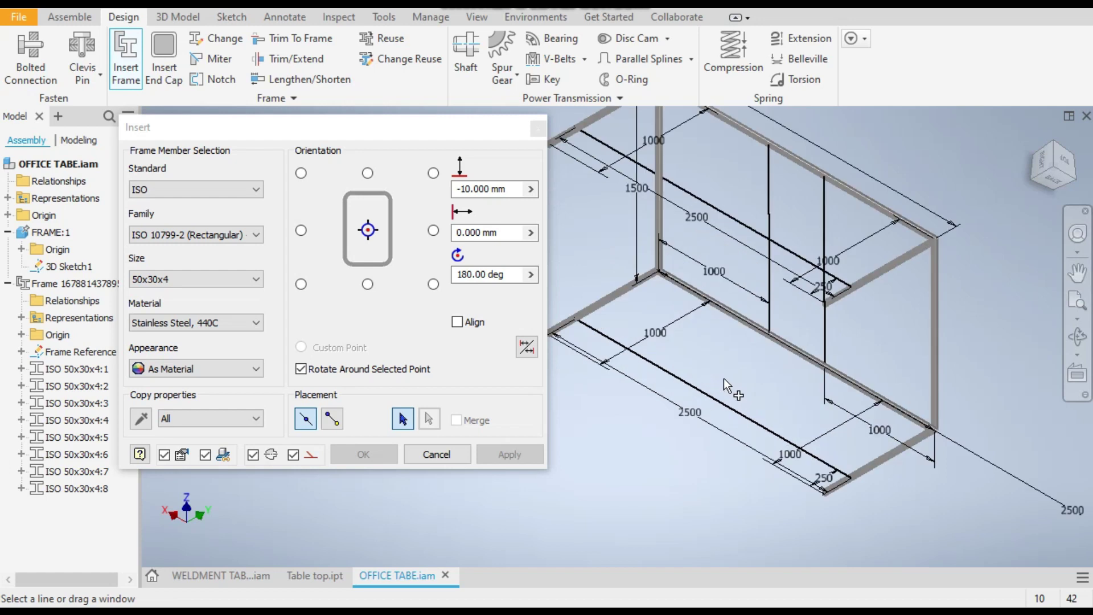
middle_drag(893, 197, 777, 336)
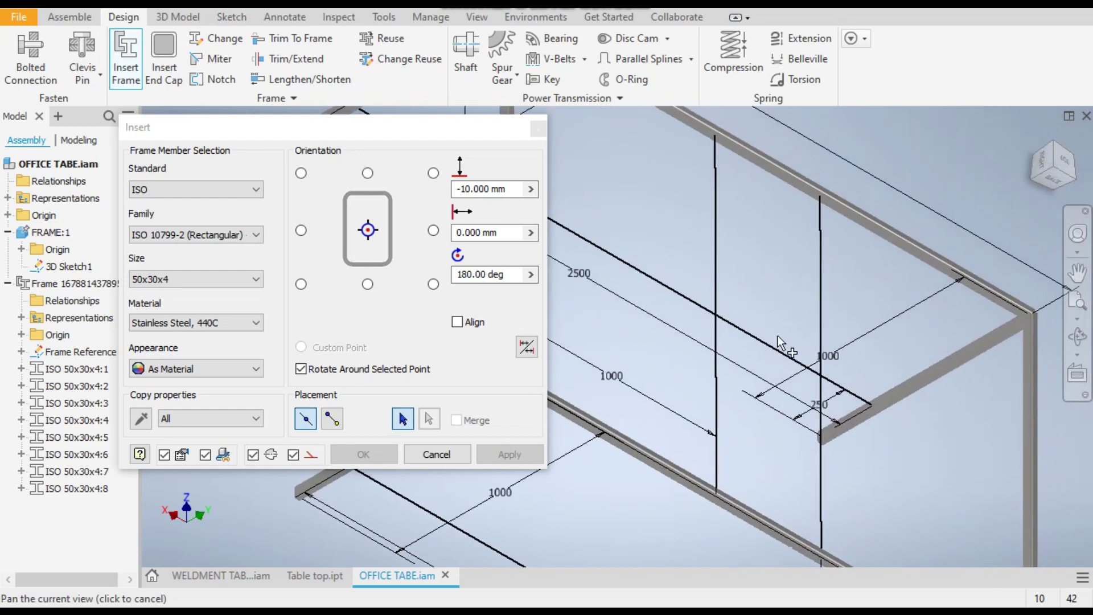
click(1070, 161)
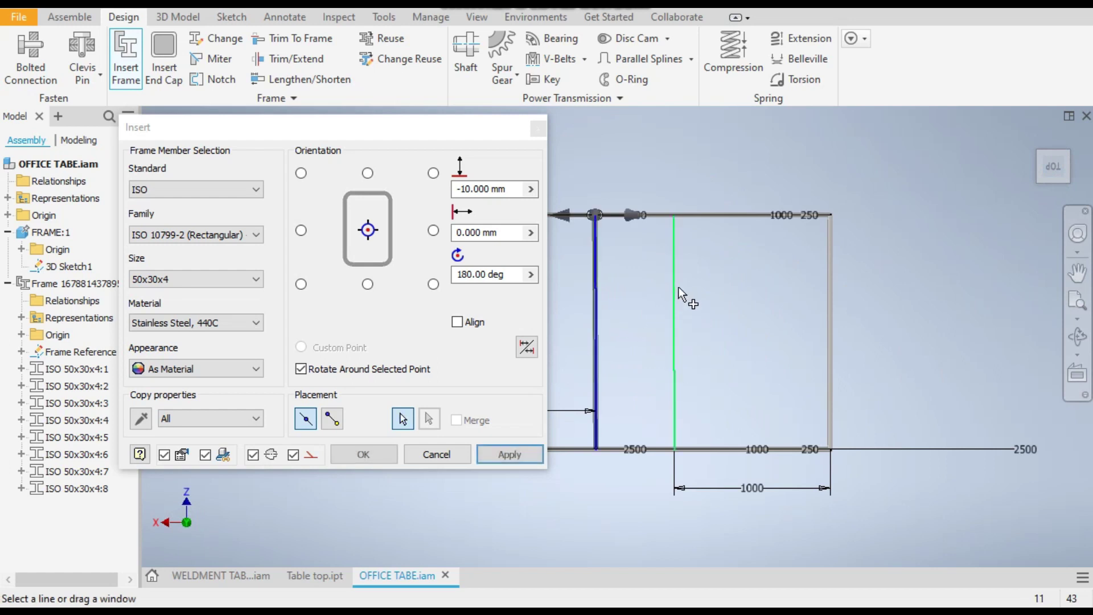
Reset the vertical profile offset to 0 mm and insert tube 9 on the column
click(1038, 182)
scroll(626, 257, up, 6)
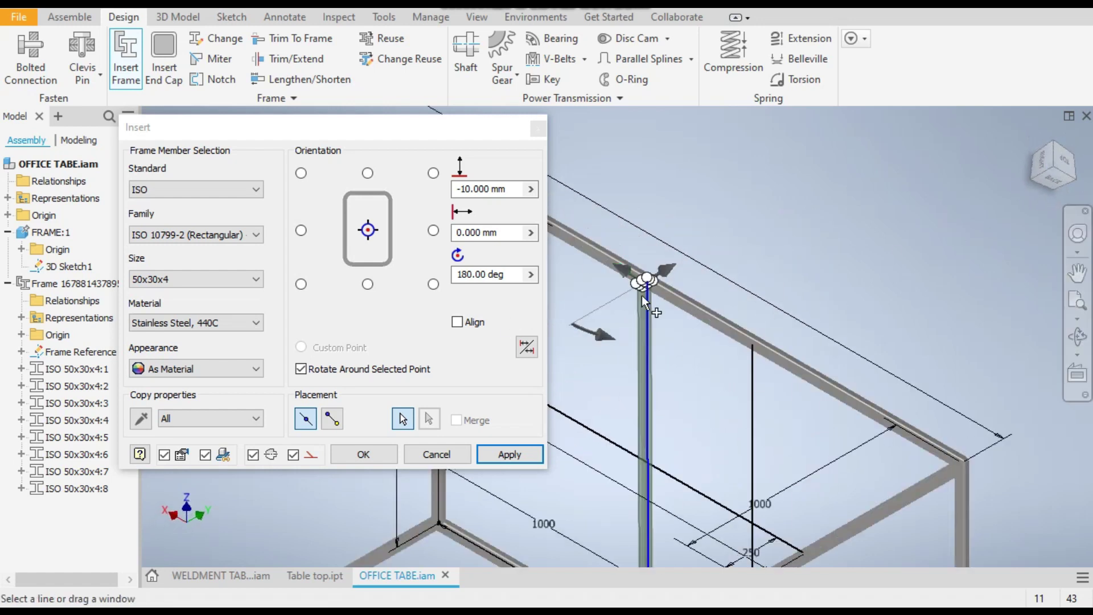
scroll(771, 280, down, 5)
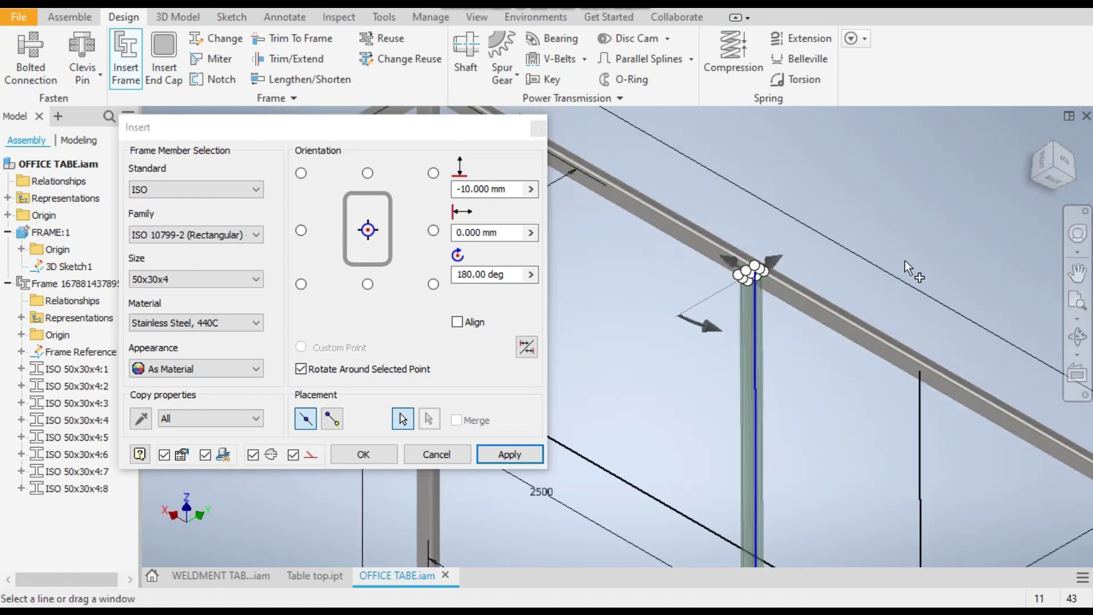
click(1052, 181)
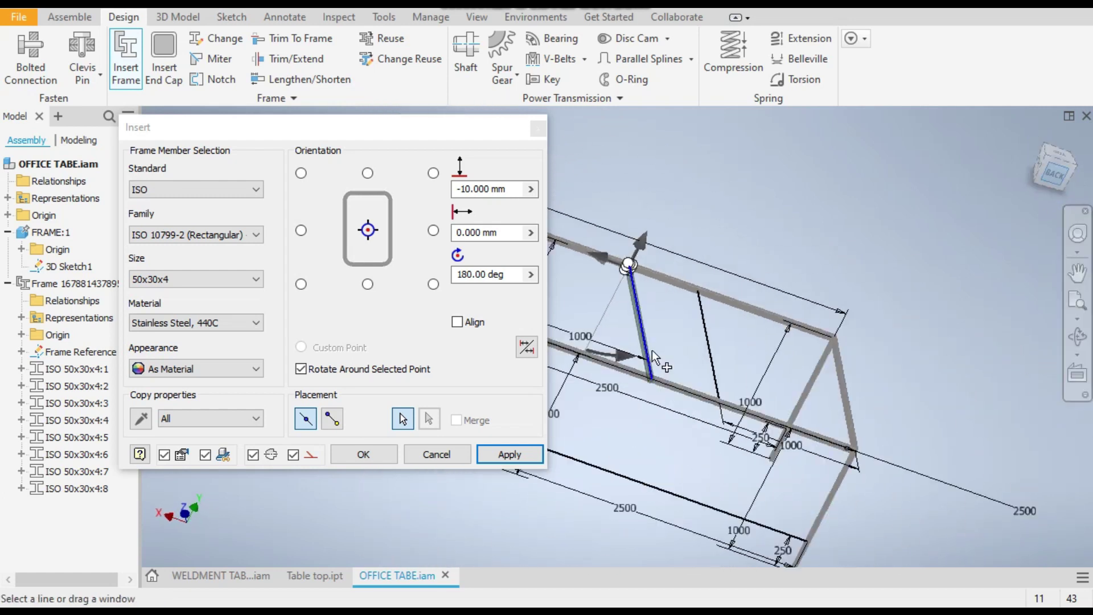
scroll(663, 251, up, 3)
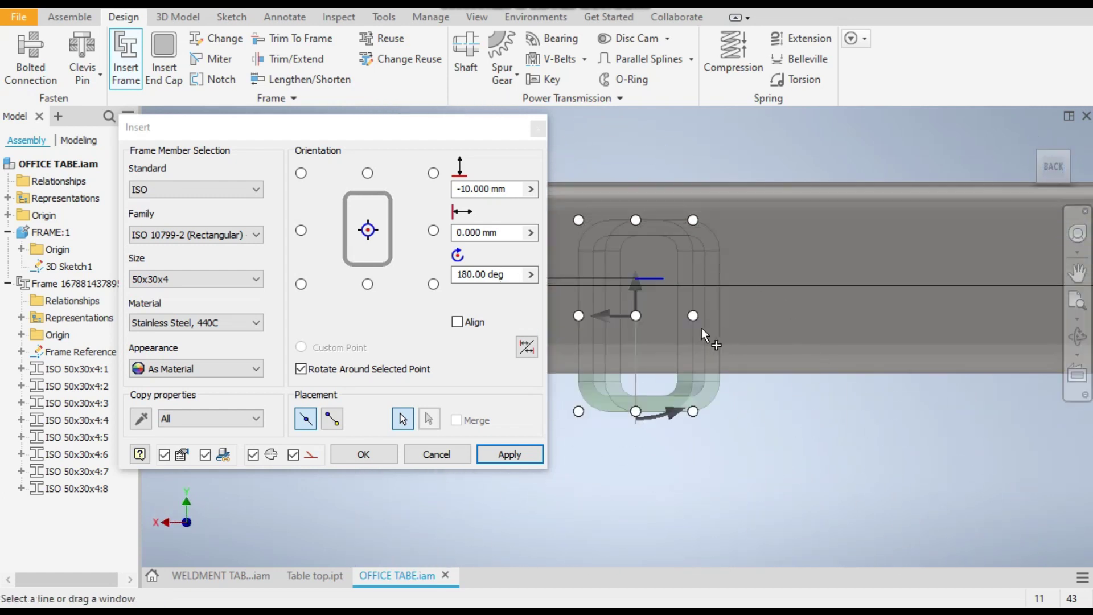
click(633, 286)
drag(645, 244, 644, 248)
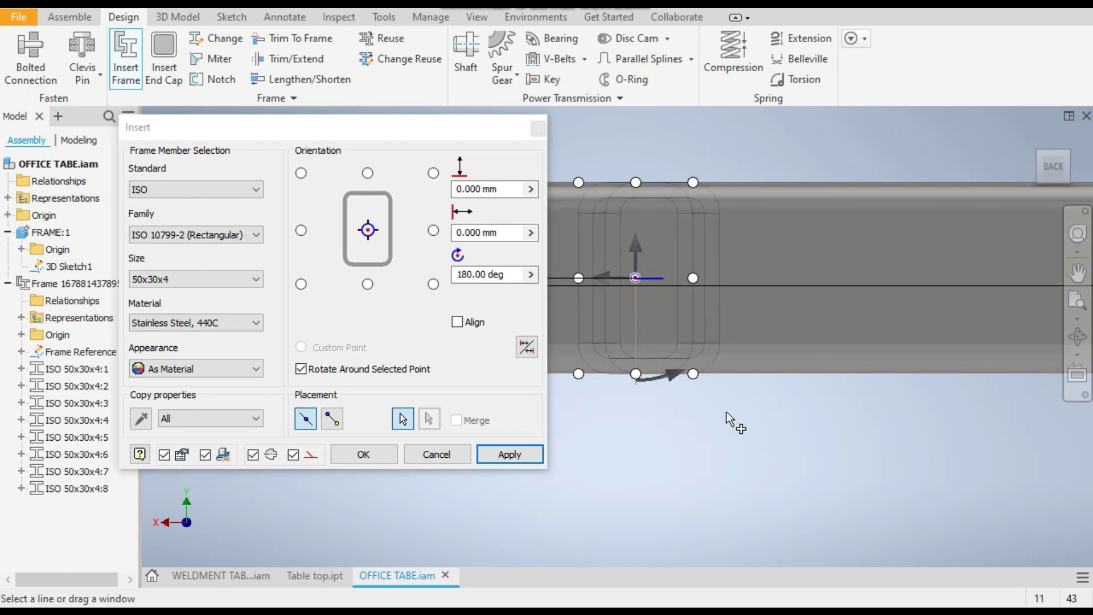
scroll(747, 299, up, 5)
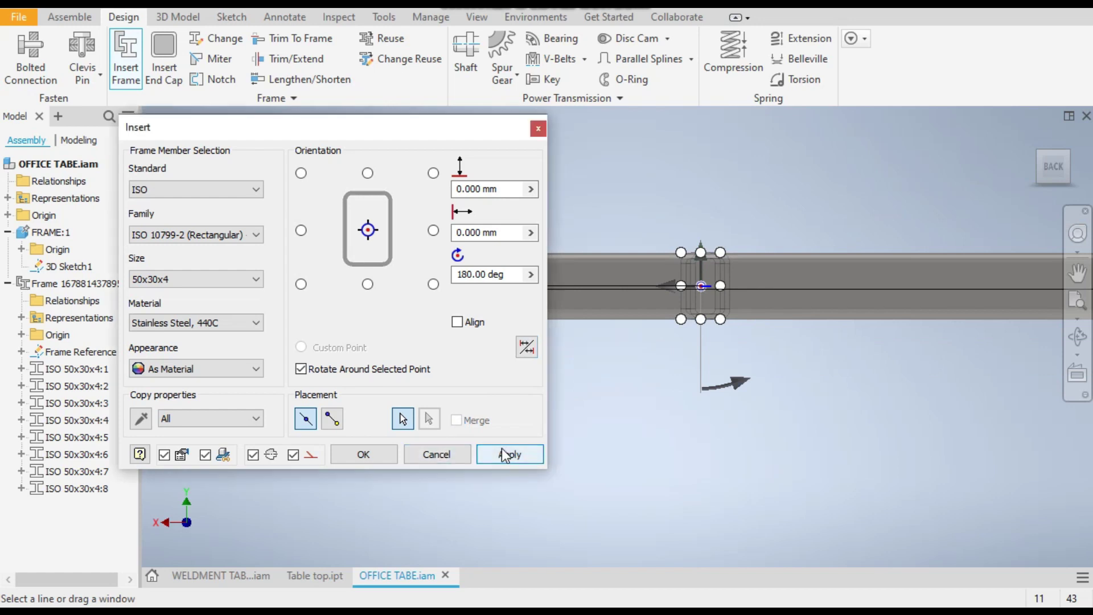
click(508, 453)
click(592, 420)
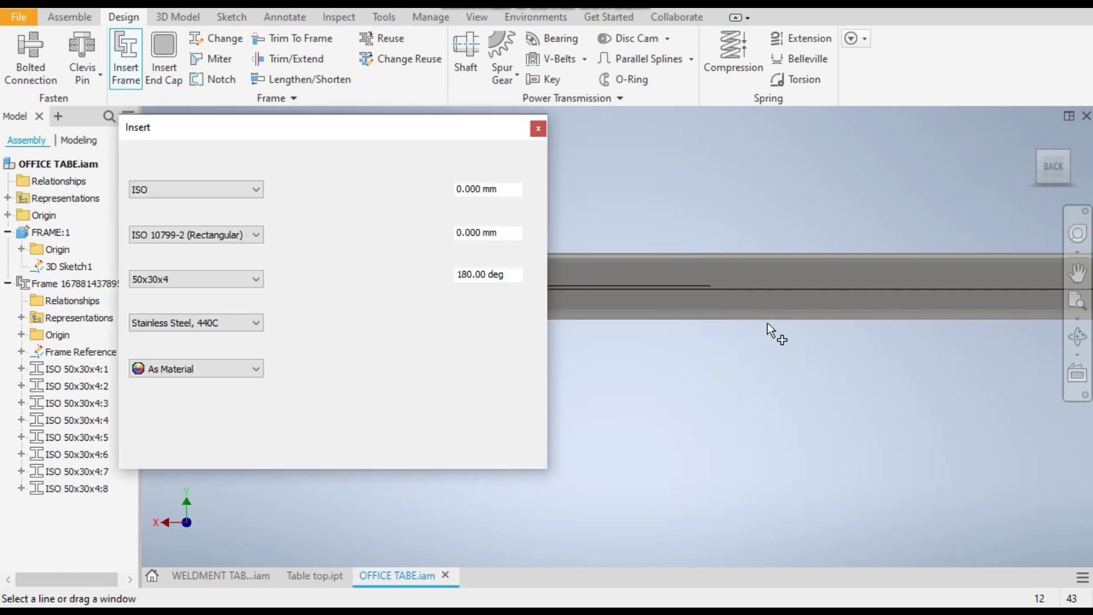
Insert tube 10 on the next beam line with zero offsets
click(1052, 166)
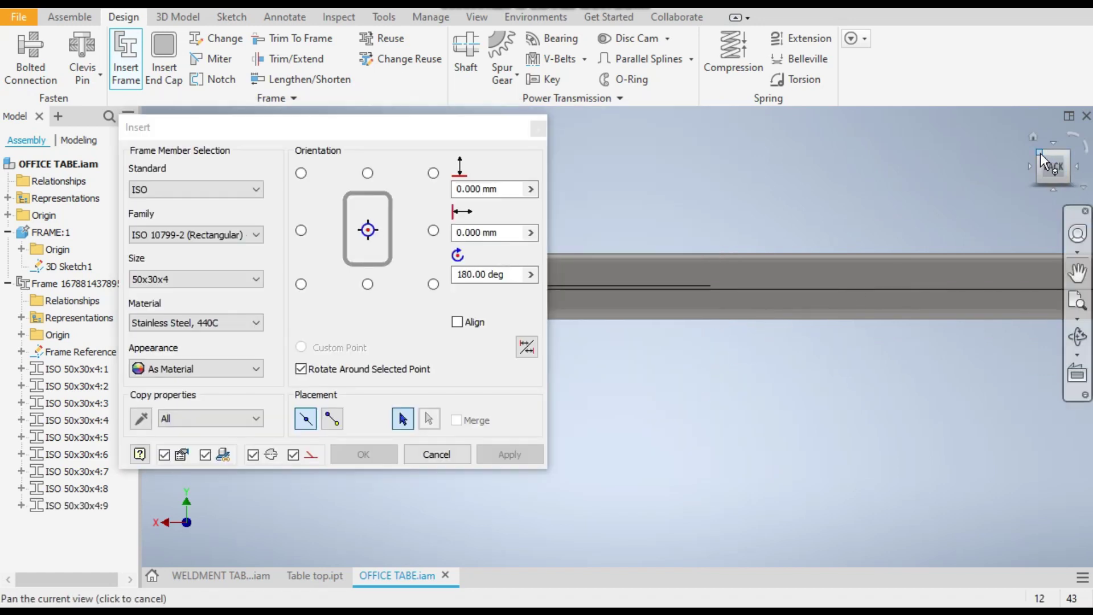
scroll(569, 269, down, 3)
scroll(631, 300, down, 5)
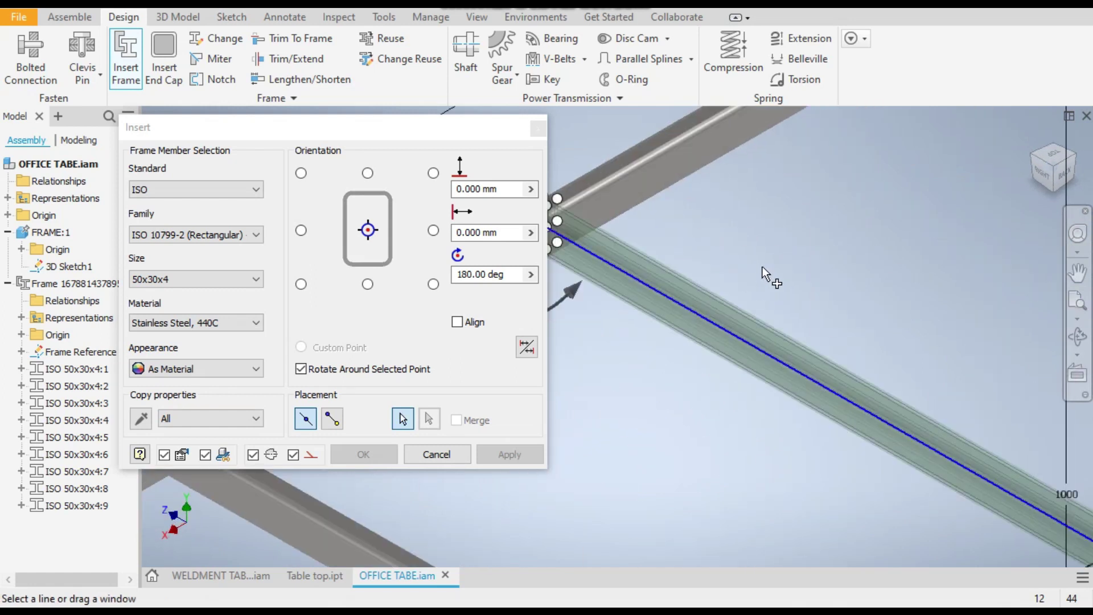
click(484, 455)
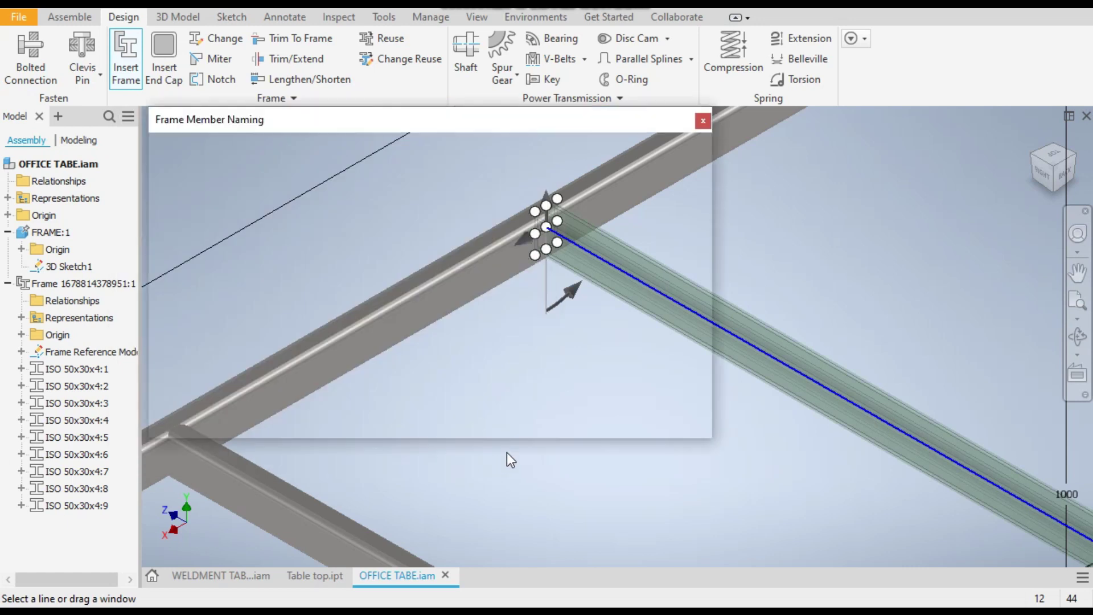
click(597, 419)
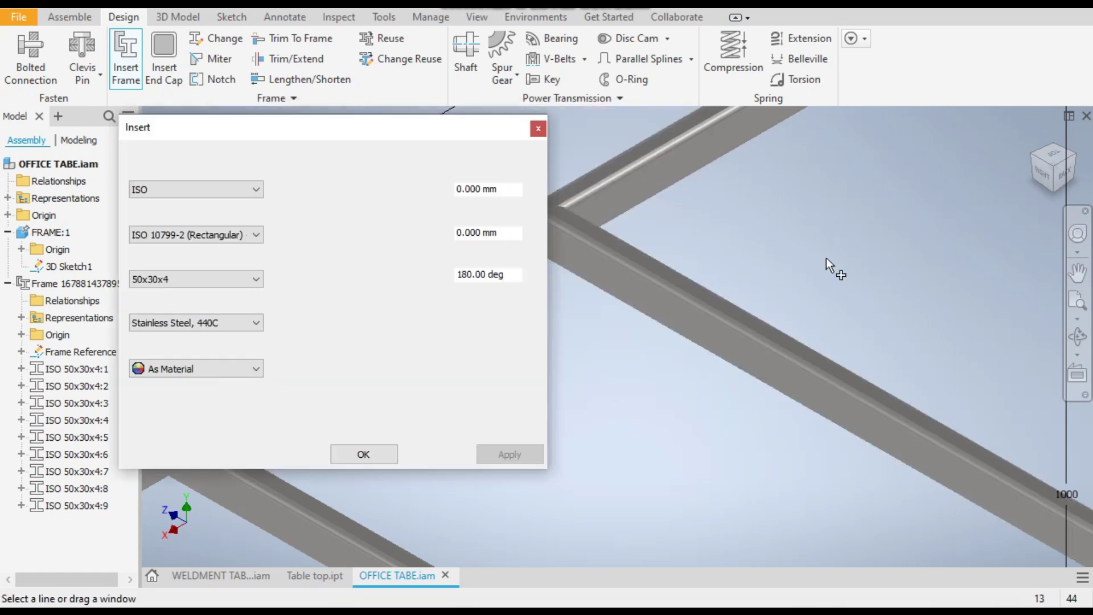
scroll(698, 217, down, 3)
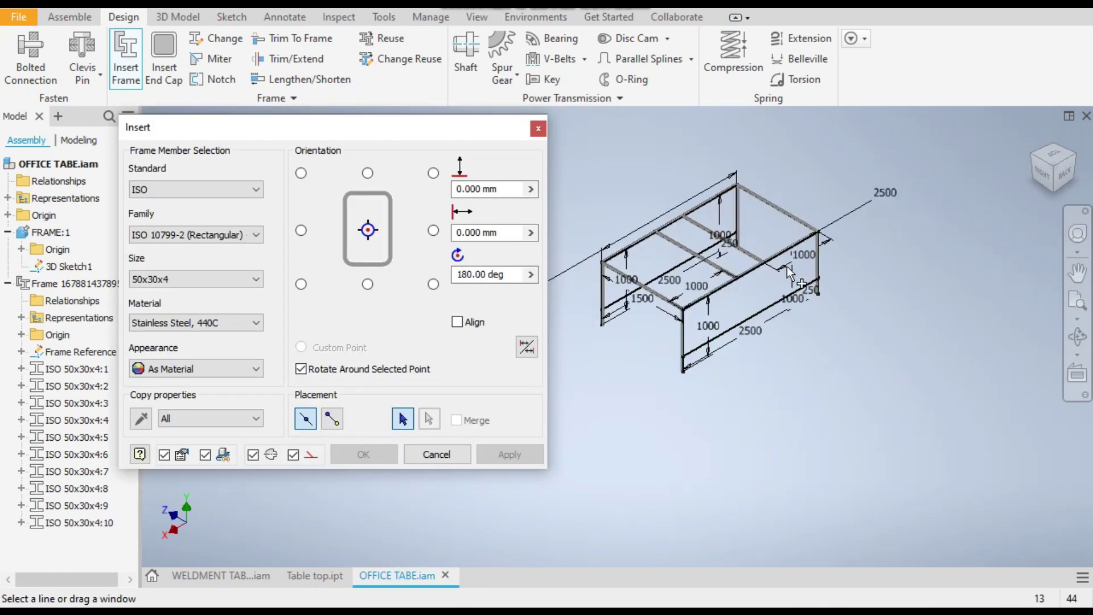
scroll(743, 347, up, 1)
Place tube 11 on the lower side rail, rotated -90° with a 10 mm offset
click(737, 346)
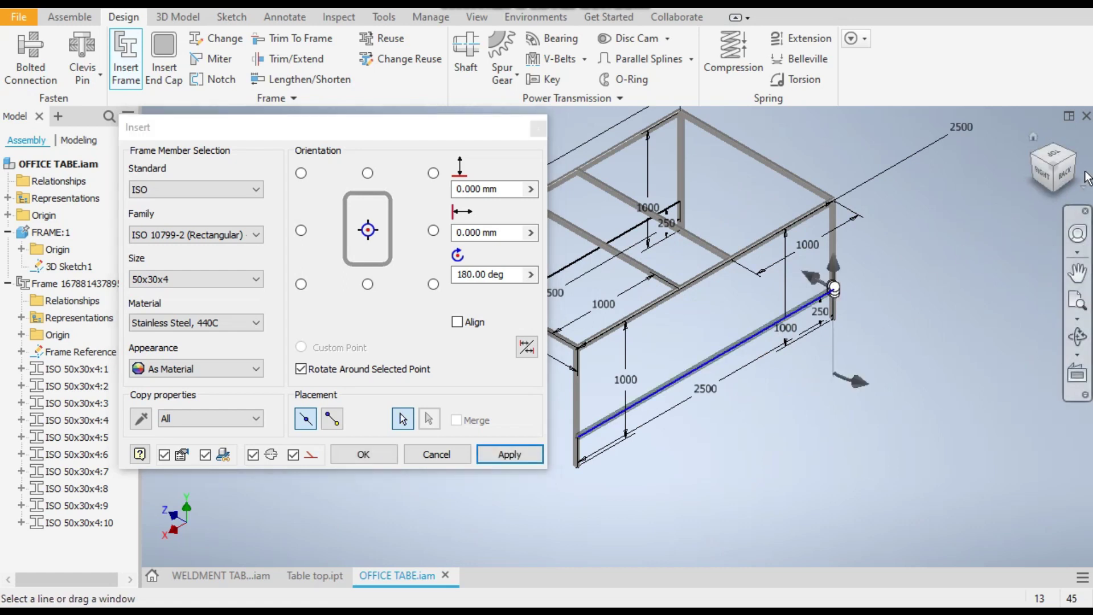
click(1046, 164)
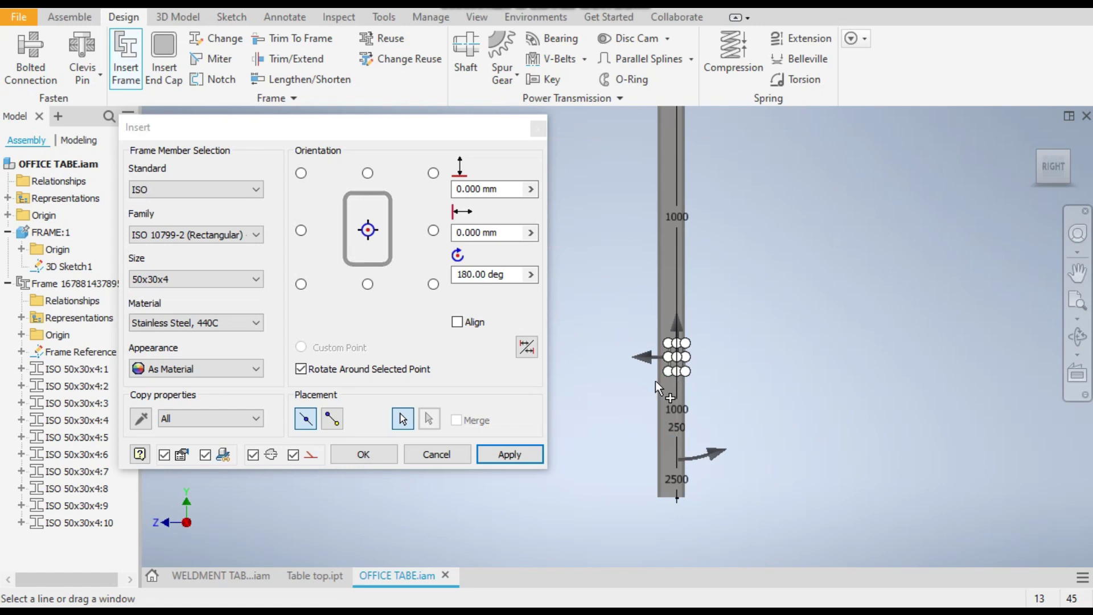
drag(761, 387, 800, 267)
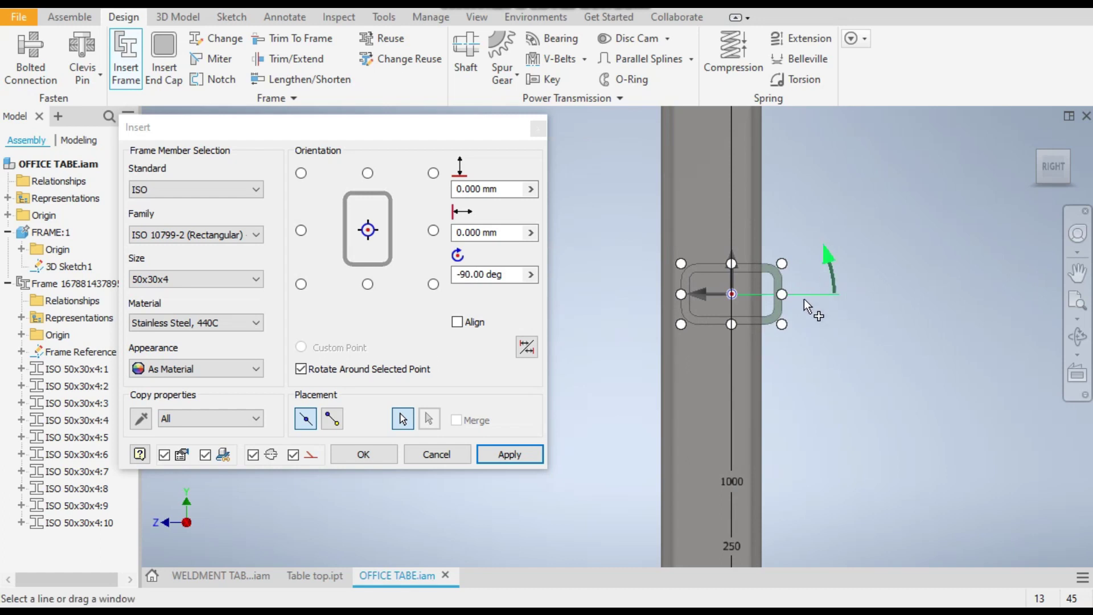
drag(700, 300, 681, 303)
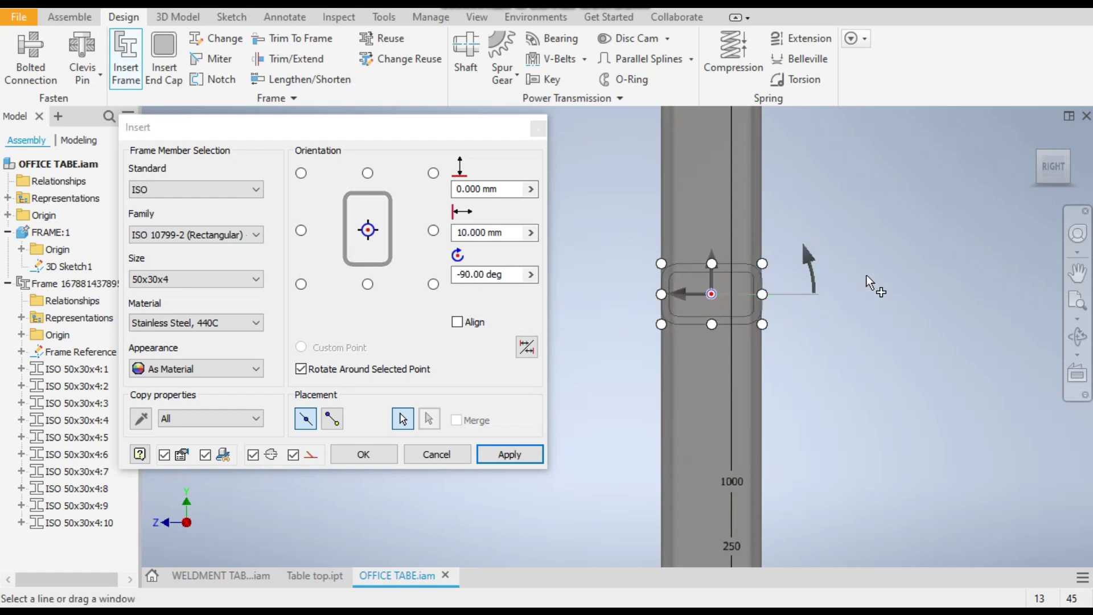
scroll(867, 326, up, 3)
click(521, 454)
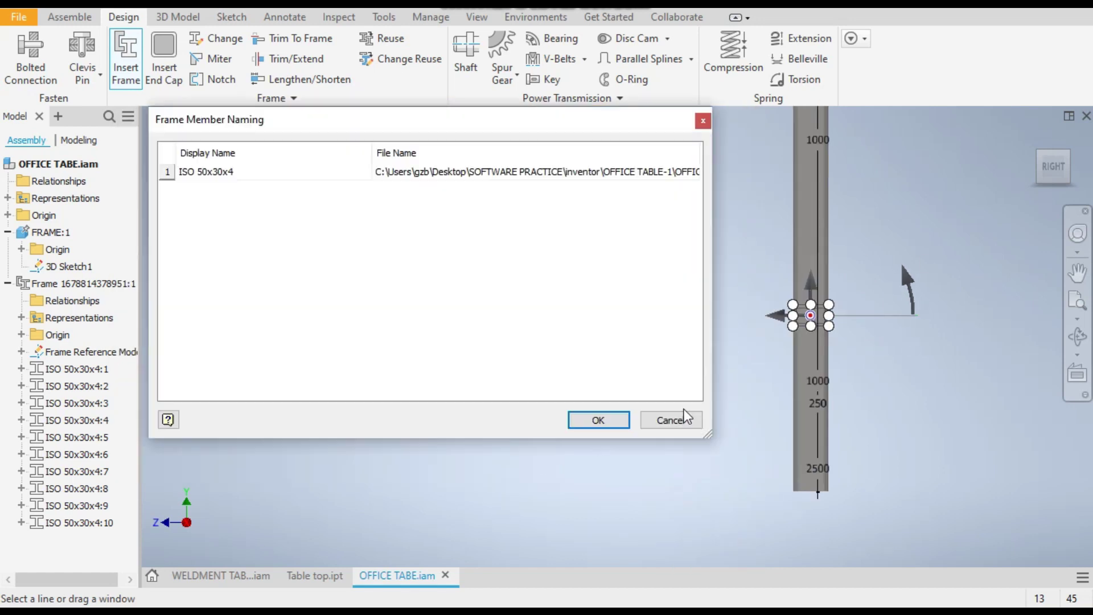
click(599, 420)
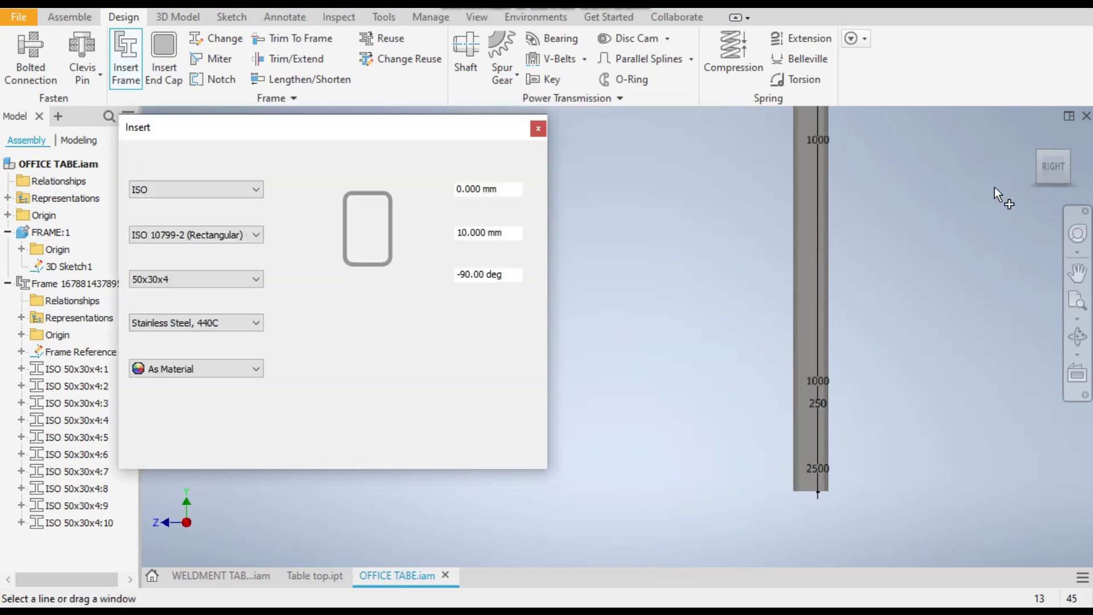
Return to the isometric view and bring the left part of the frame into view
click(1033, 150)
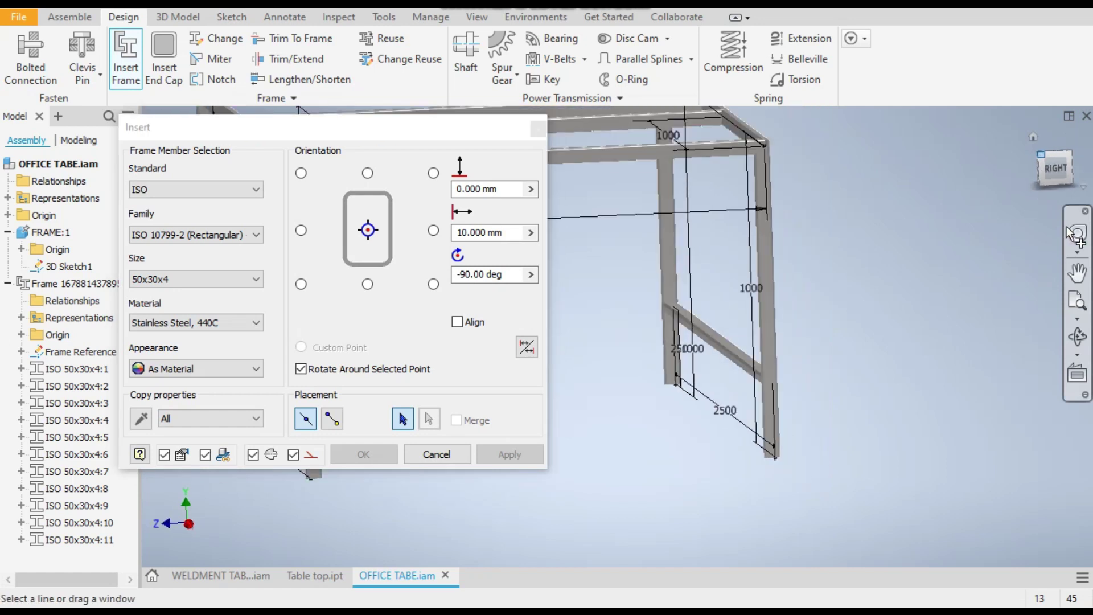
scroll(592, 398, up, 4)
middle_drag(679, 458, 826, 407)
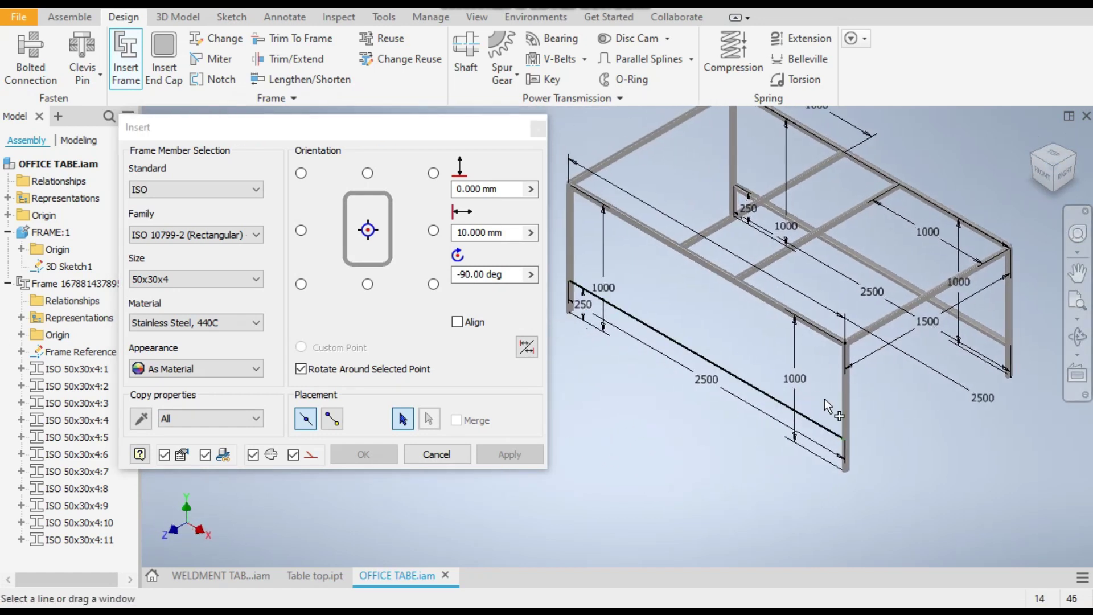
Place tube 12 on the front-bottom rail with a -10 mm offset, then close Insert Frame
click(832, 432)
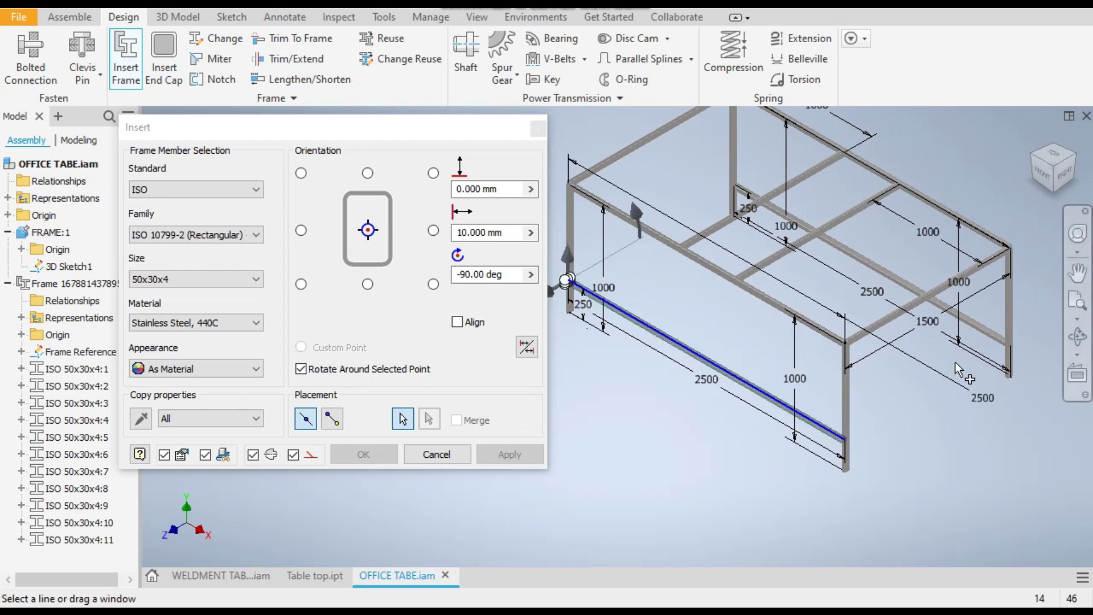
click(1065, 178)
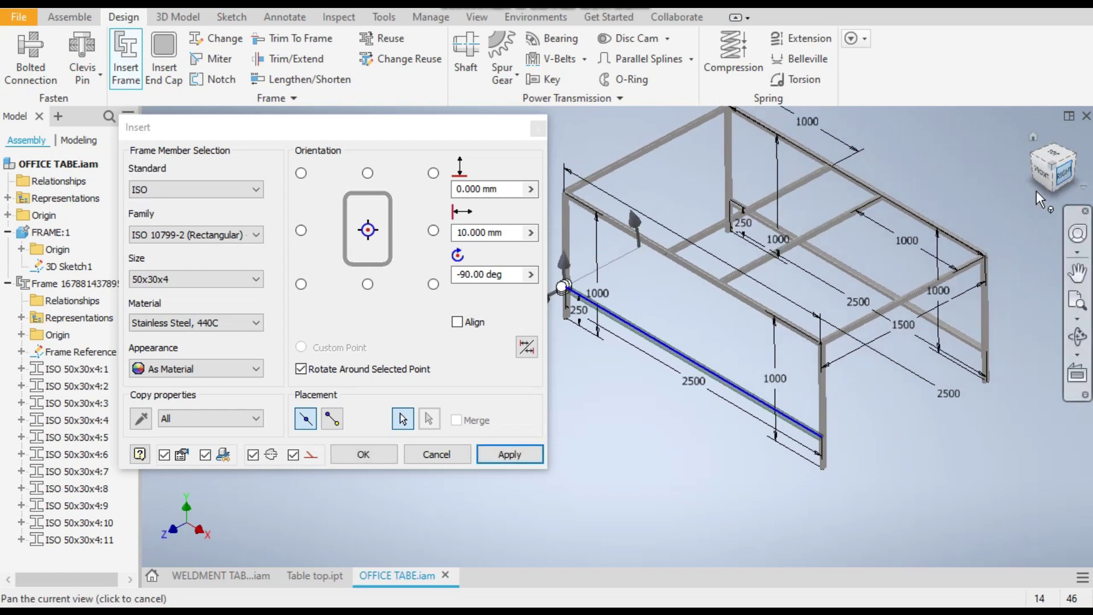
scroll(679, 419, up, 5)
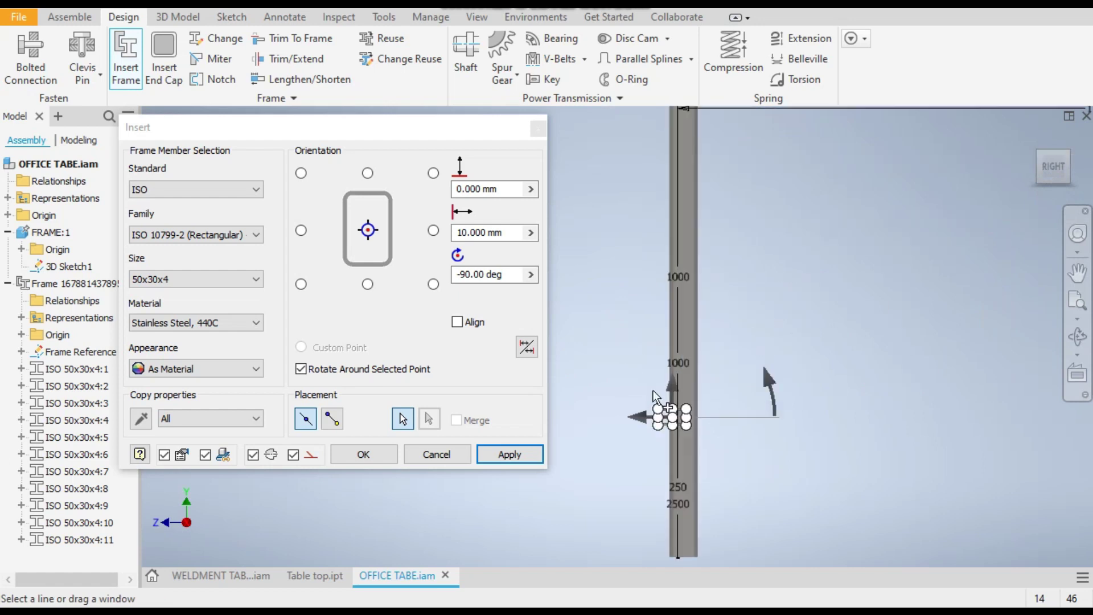
drag(650, 425, 693, 426)
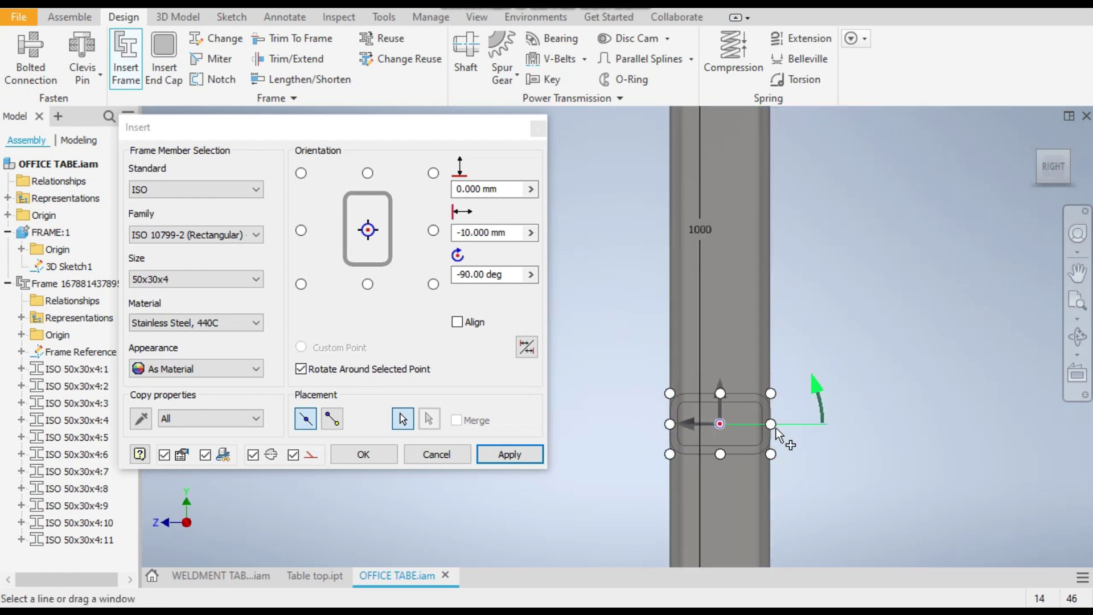
scroll(777, 428, up, 4)
click(511, 454)
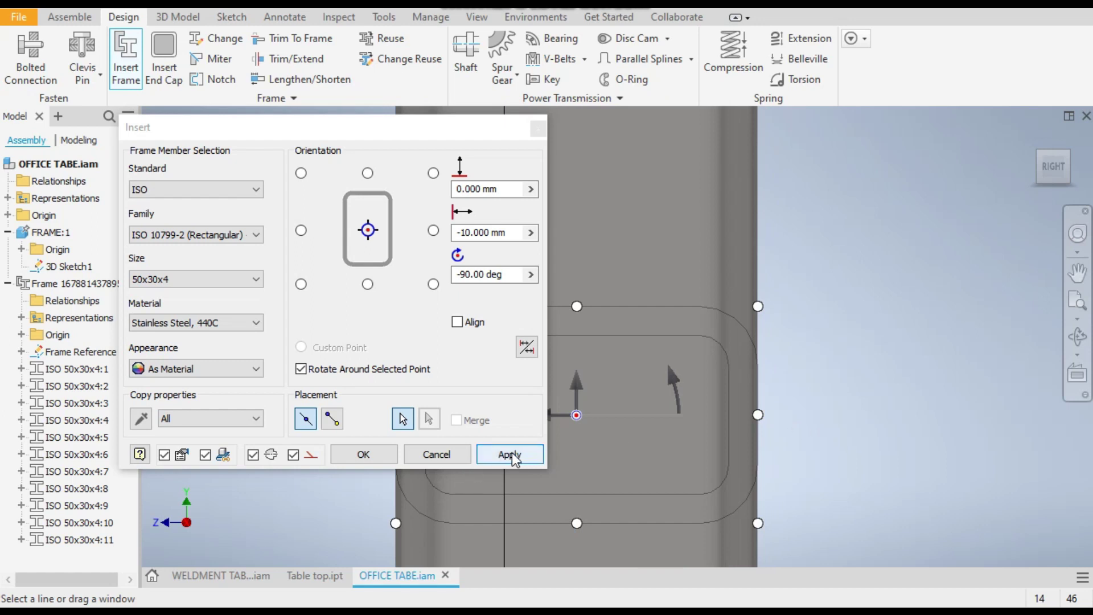
click(590, 420)
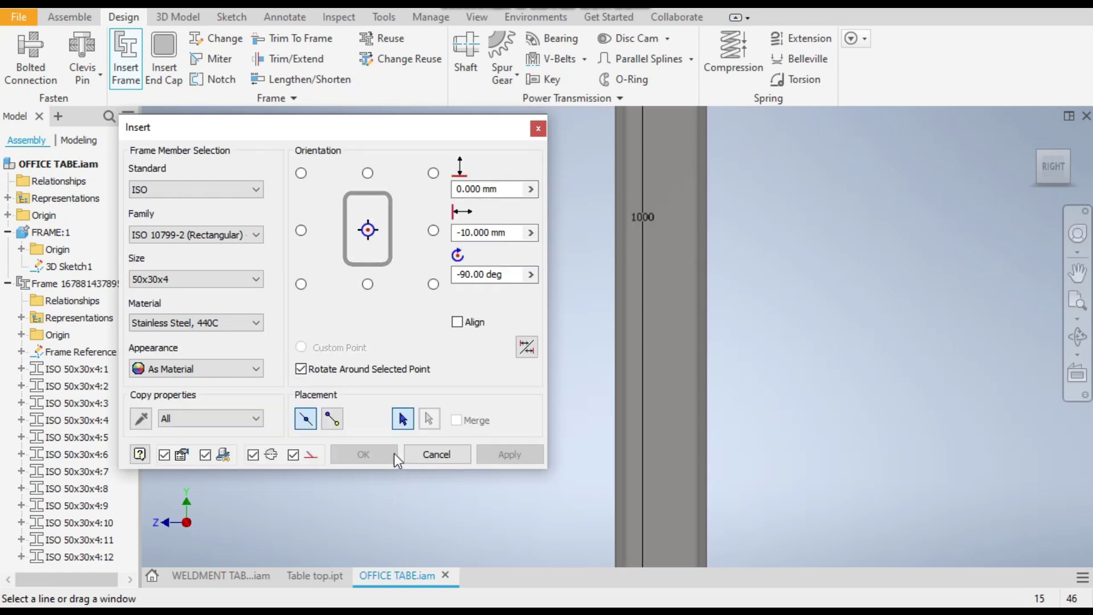
click(464, 453)
scroll(581, 353, down, 6)
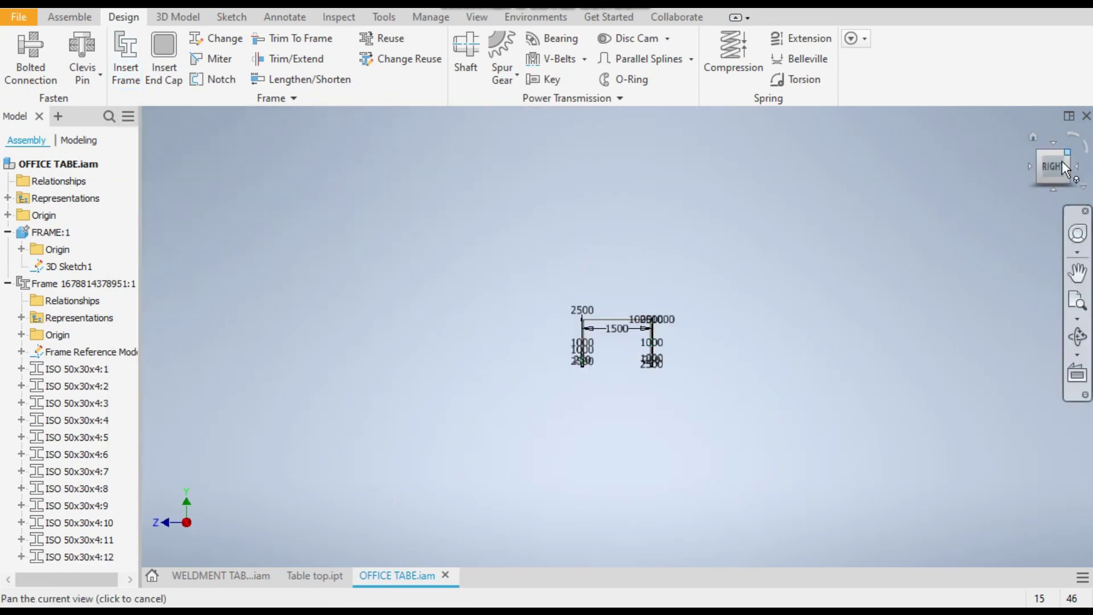
Turn off visibility of the FRAME:1 skeleton part in the browser
click(1039, 150)
scroll(532, 377, up, 4)
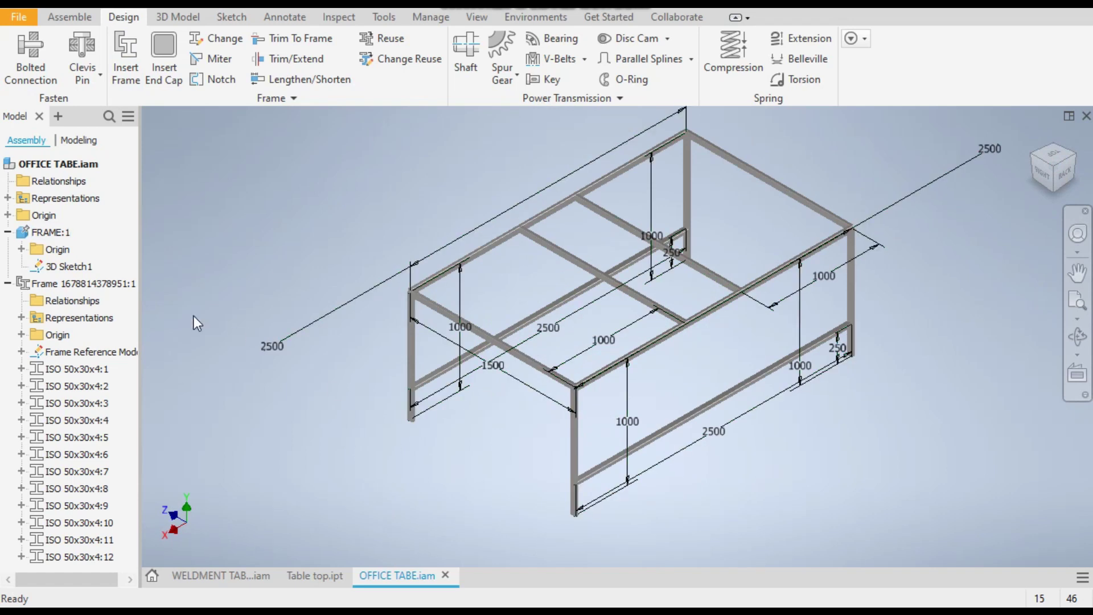
click(47, 234)
right_click(45, 234)
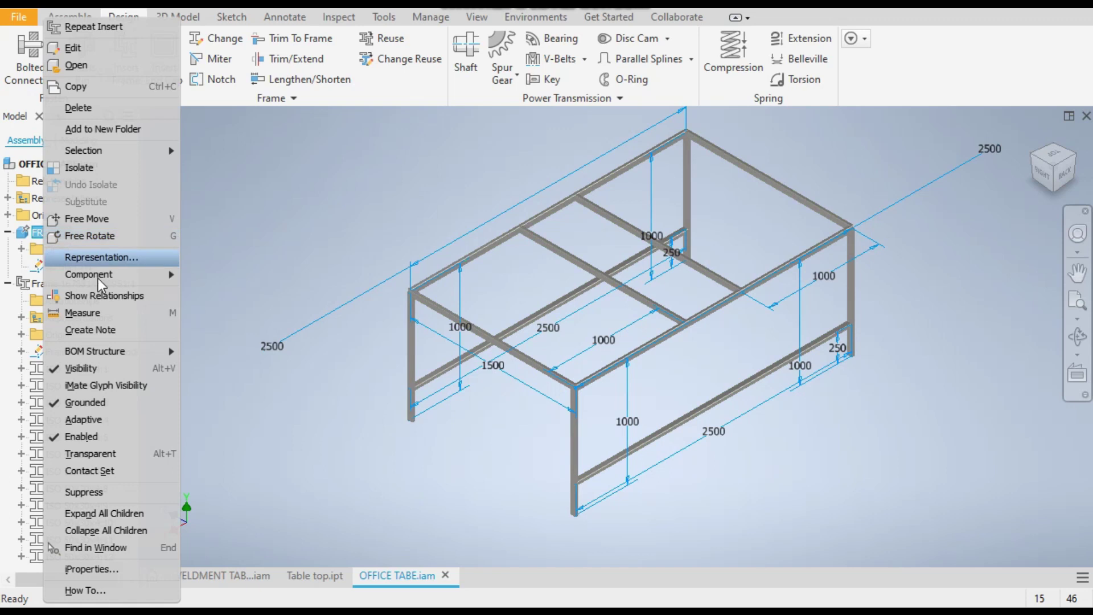
click(93, 368)
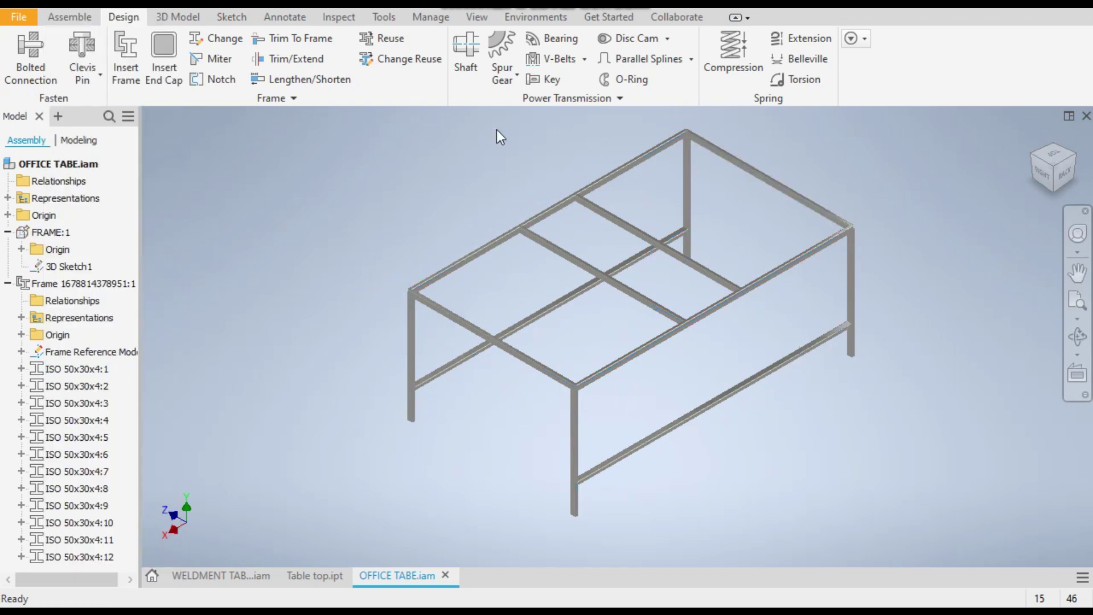
Switch the visual style to Shaded with Edges
click(482, 16)
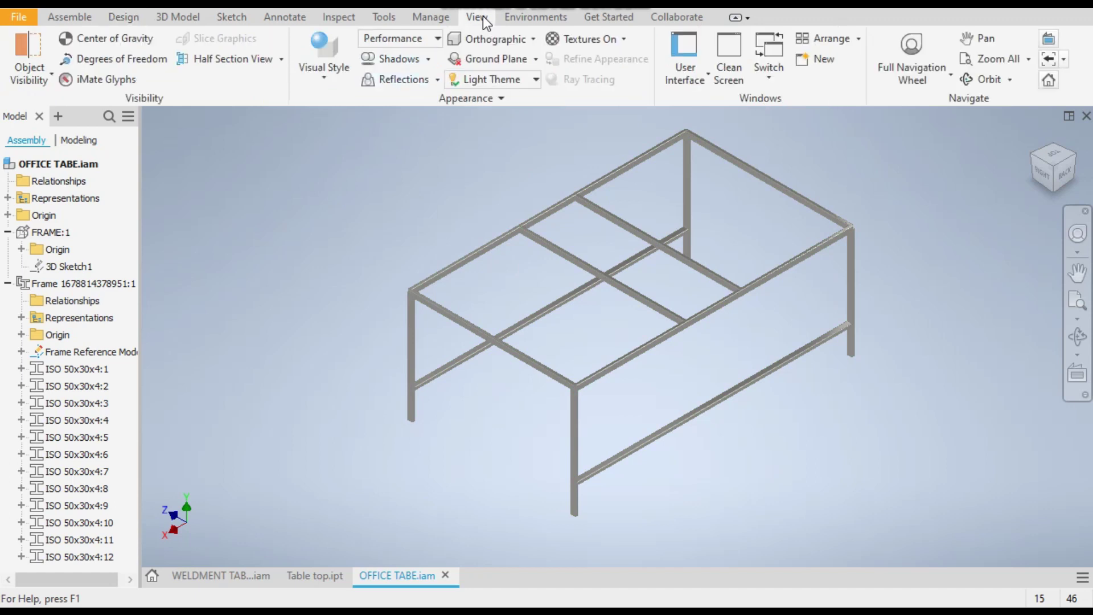
click(332, 84)
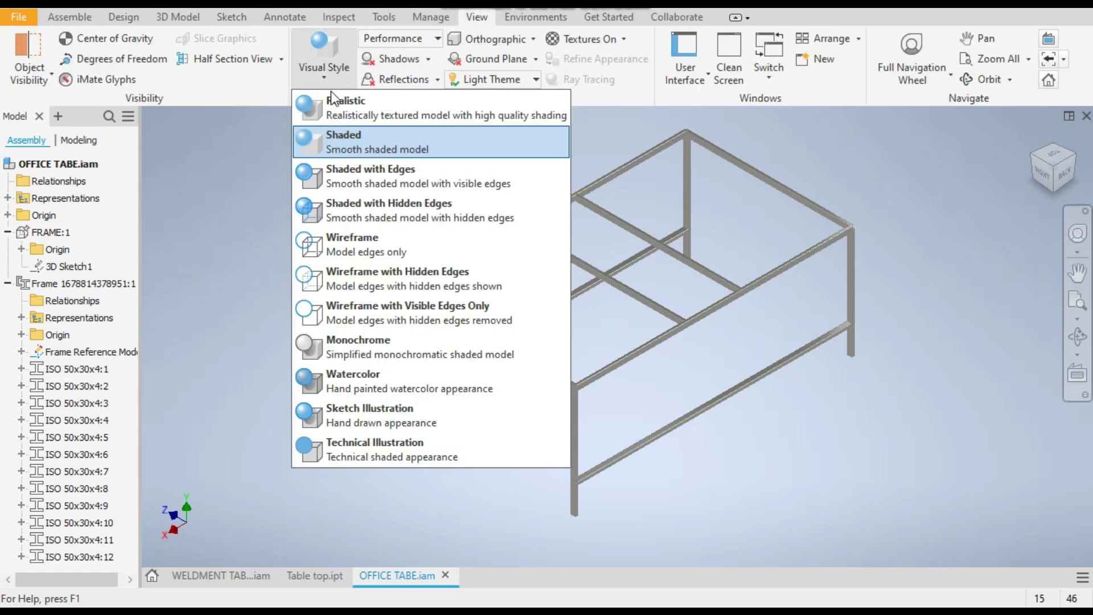
click(340, 173)
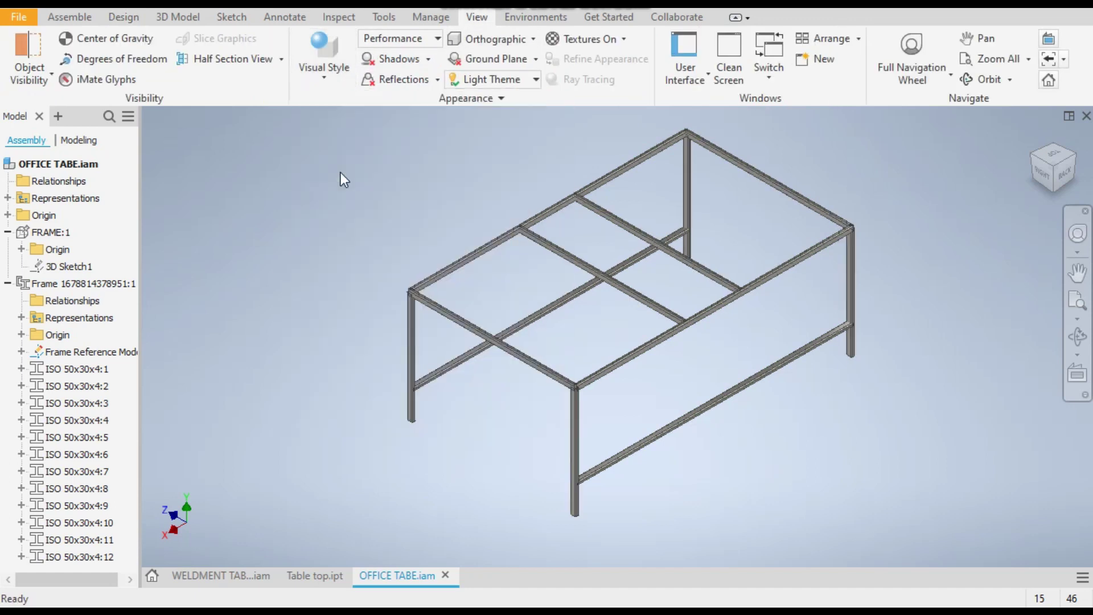
Zoom in on a top corner to inspect the tube joints, then return to the Design tools
scroll(465, 350, down, 5)
scroll(278, 142, up, 5)
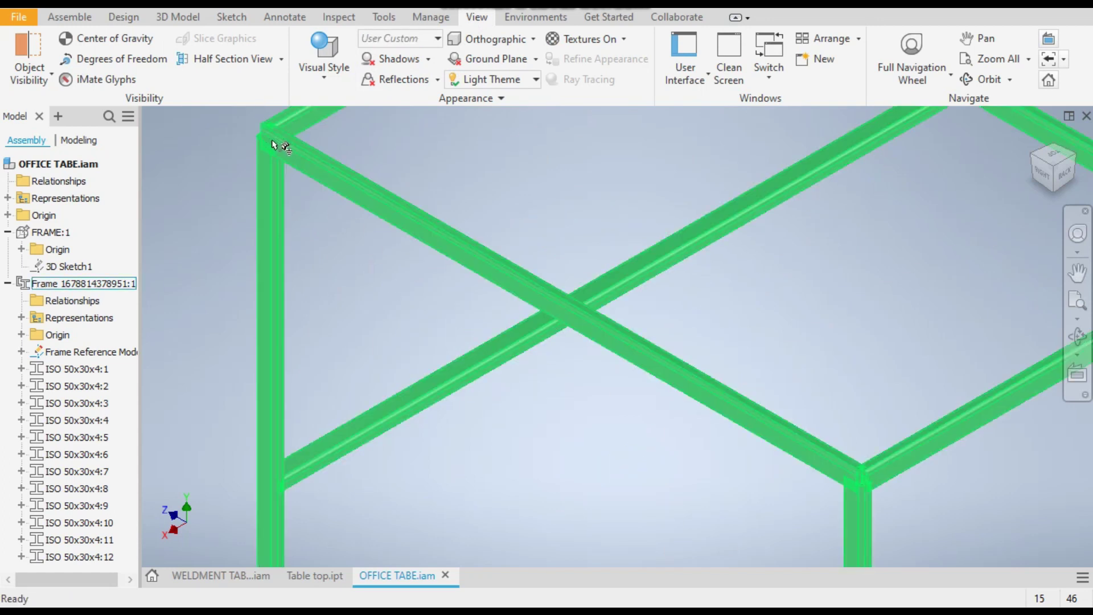
scroll(481, 285, down, 2)
scroll(376, 174, down, 4)
scroll(290, 183, up, 5)
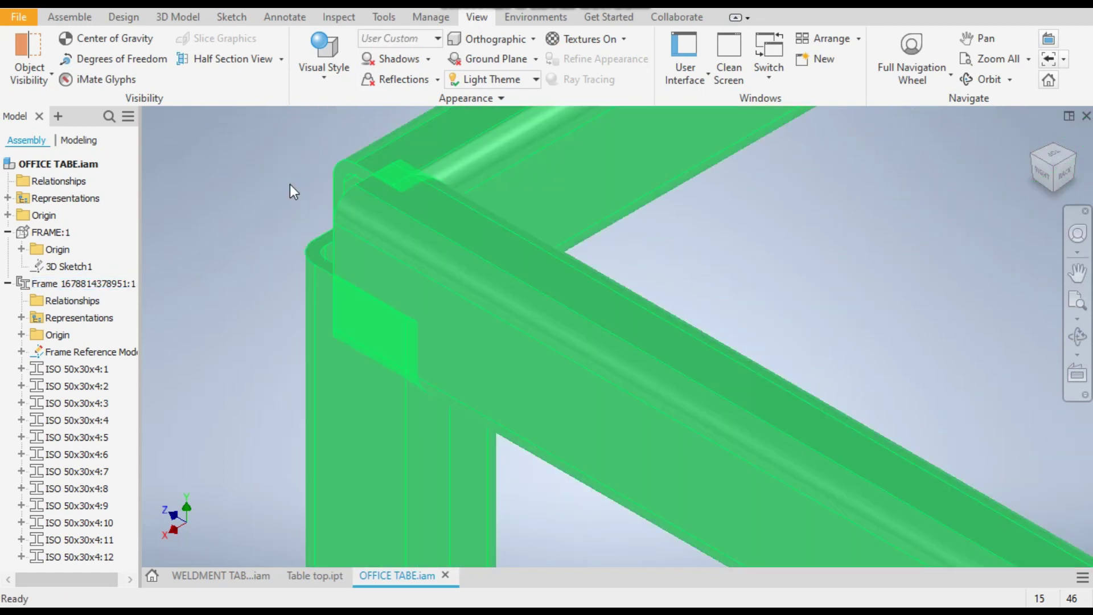
scroll(289, 177, down, 5)
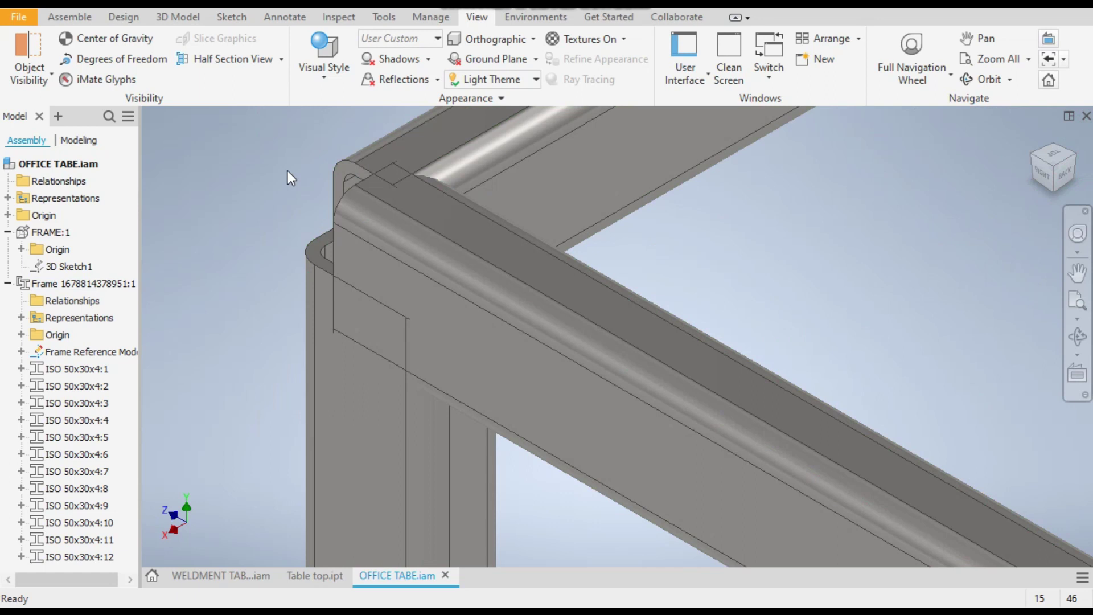
scroll(295, 187, up, 3)
middle_drag(330, 213, 343, 297)
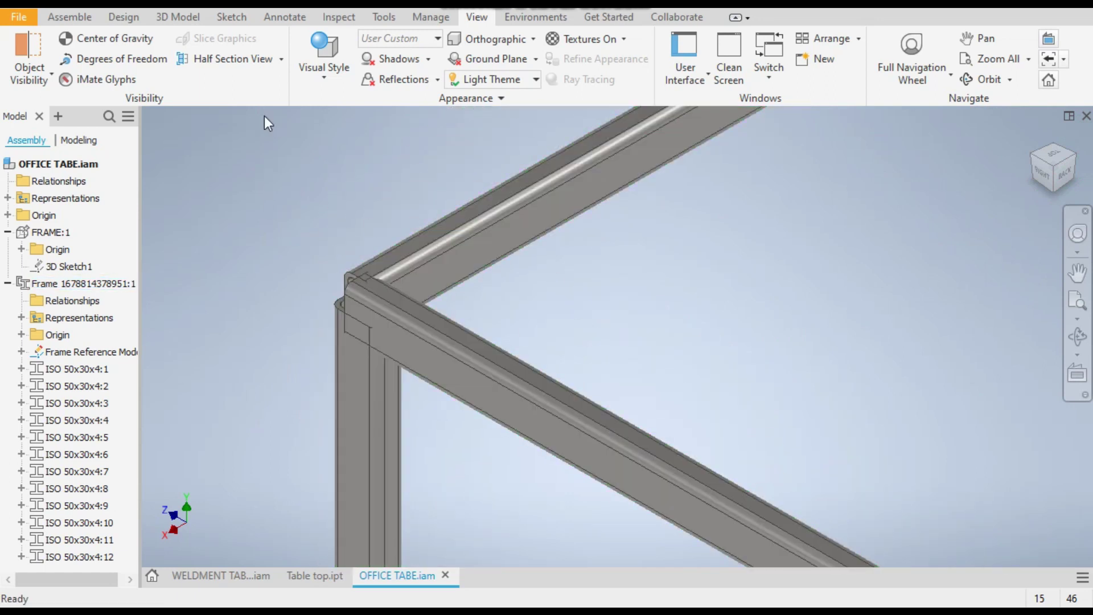
click(66, 17)
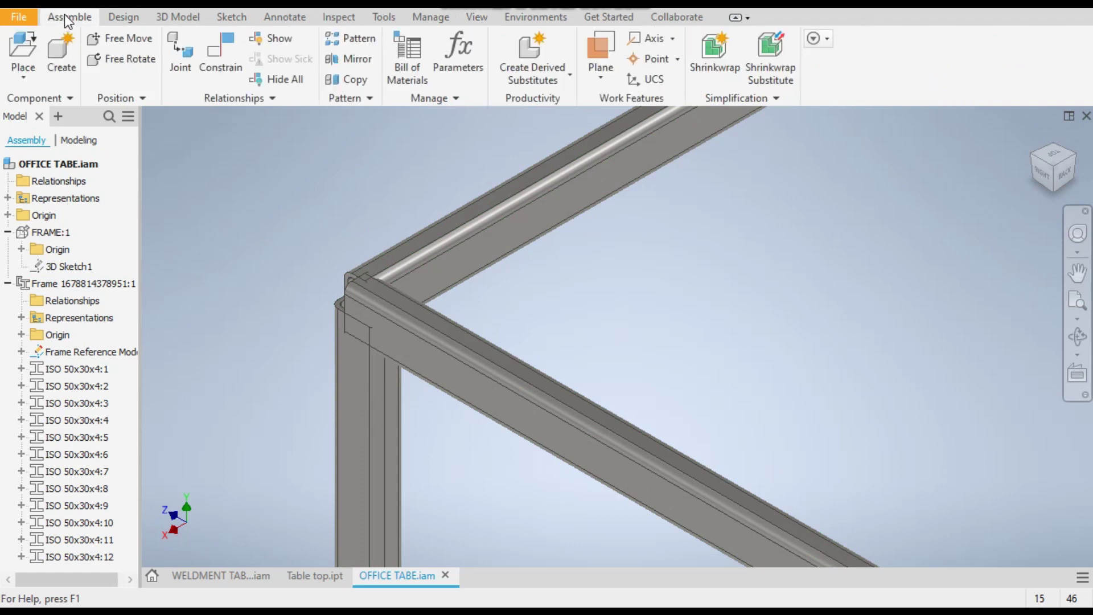
click(114, 18)
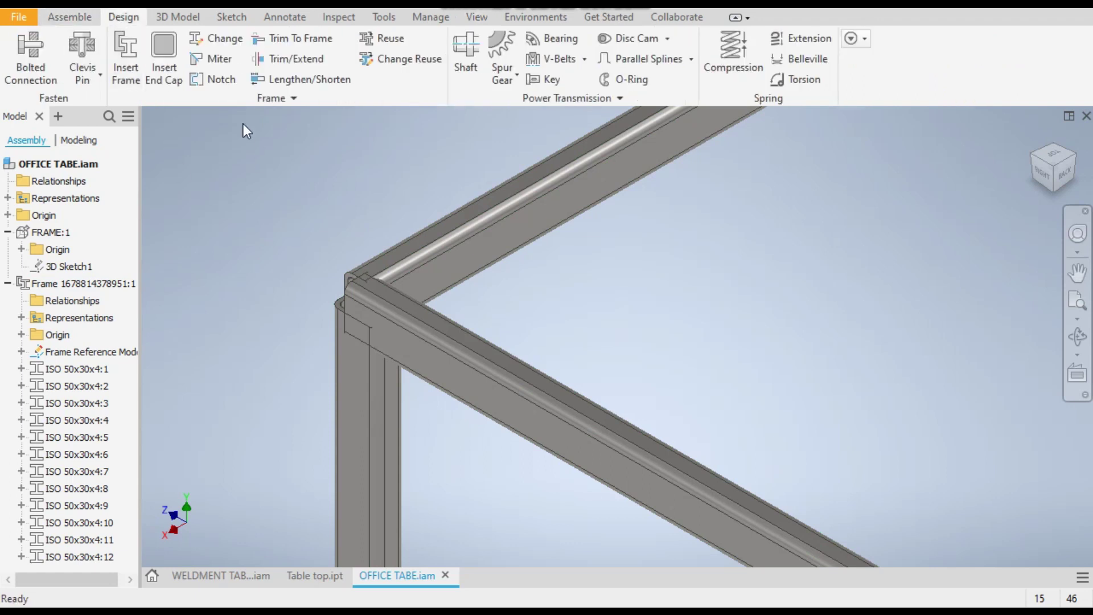
Miter top tubes ISO 50x30x4:3 and :4 where they meet at the corner, with 0 mm gap
click(218, 63)
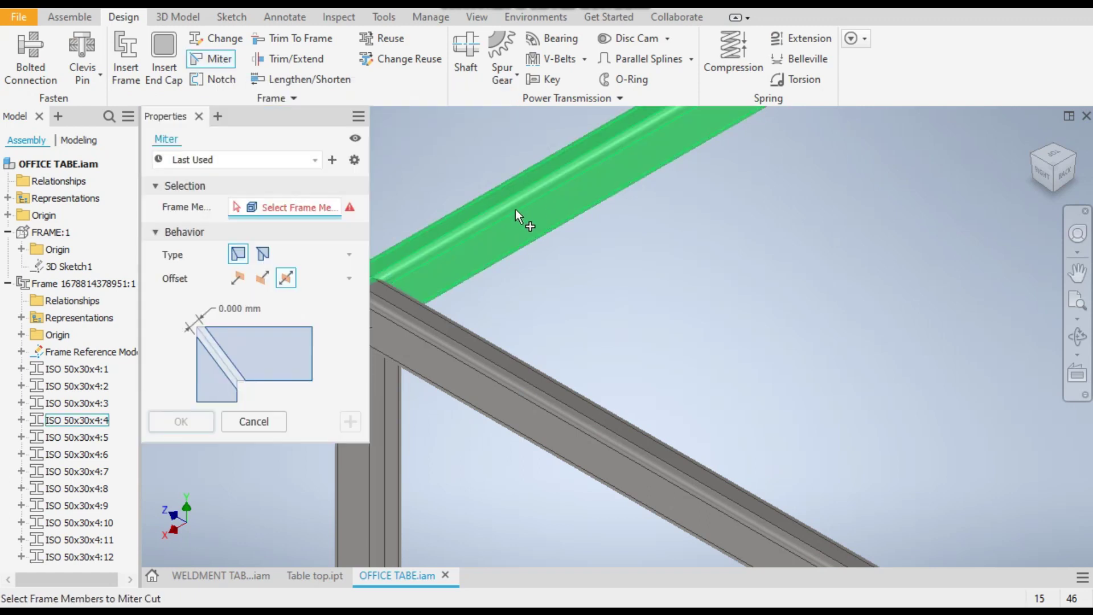
click(515, 210)
middle_drag(582, 271, 778, 253)
click(596, 341)
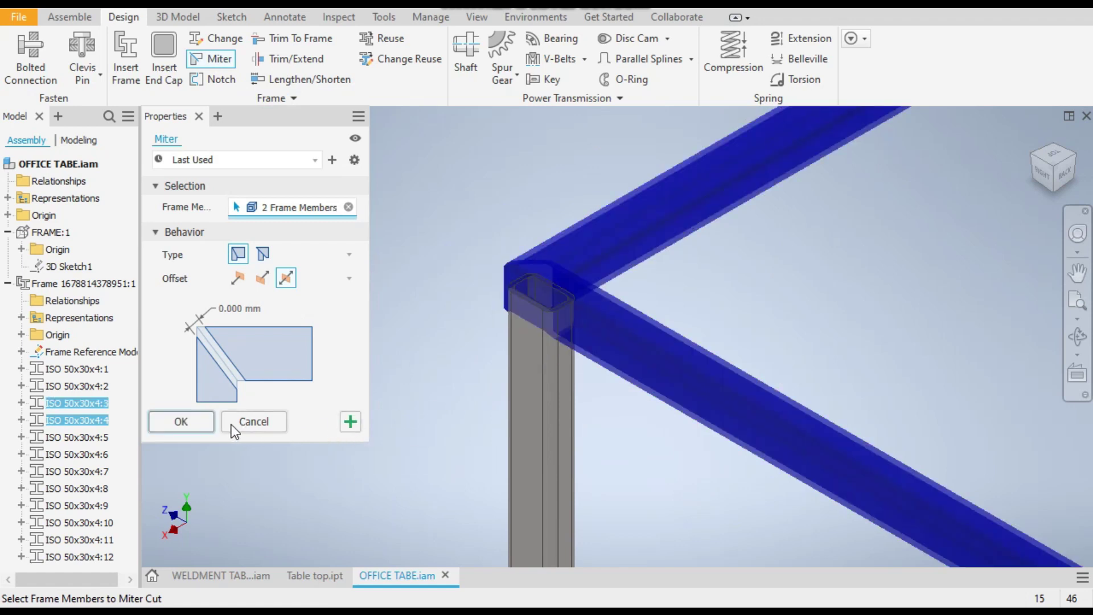
click(187, 422)
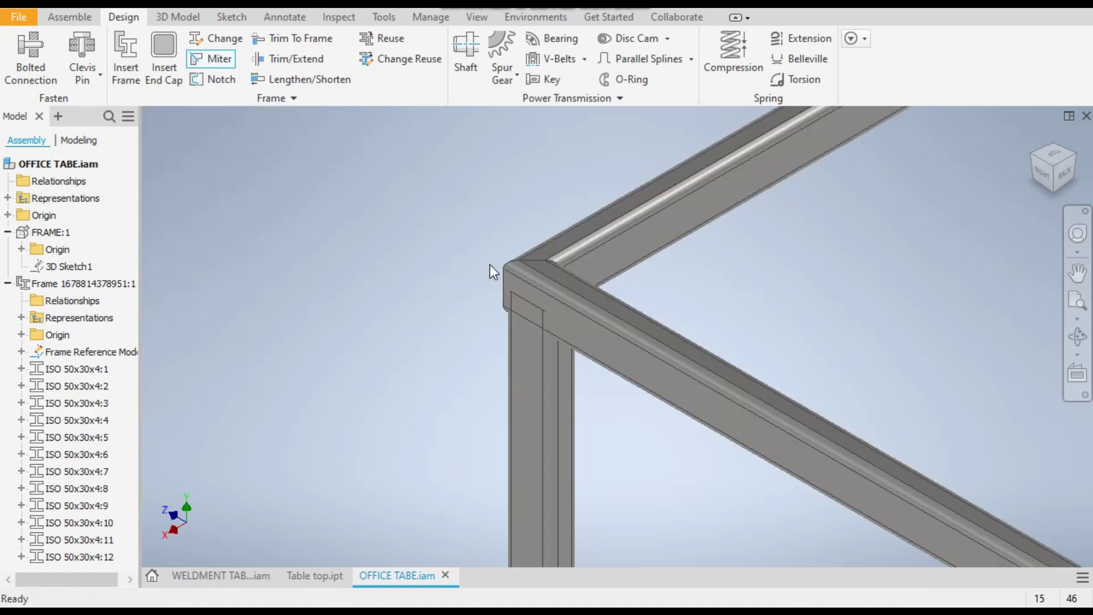
scroll(529, 268, up, 5)
scroll(565, 272, up, 3)
scroll(396, 243, down, 3)
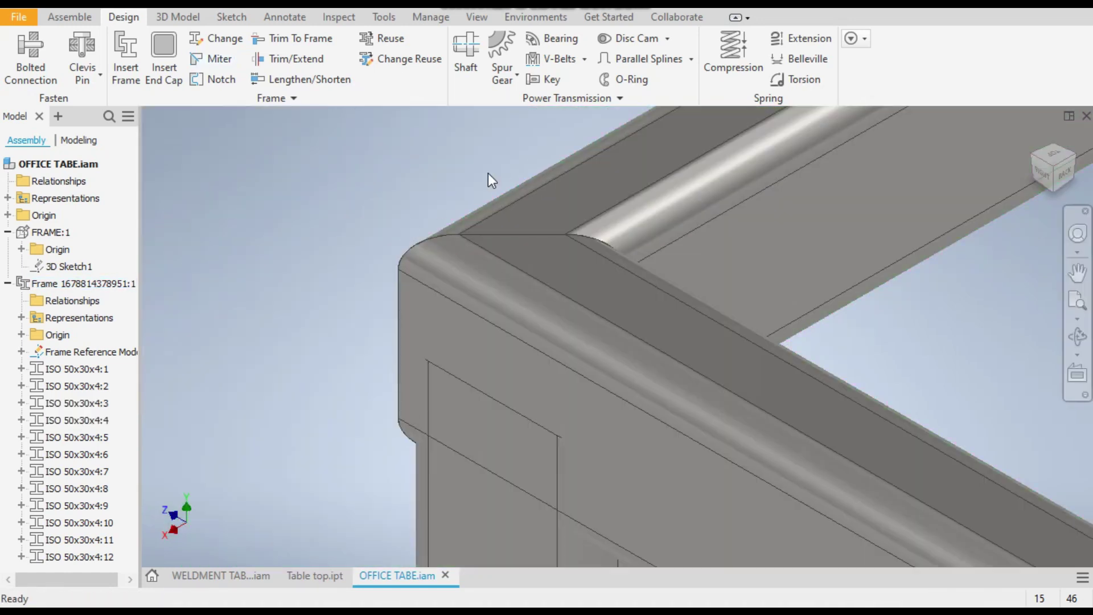
scroll(280, 236, down, 6)
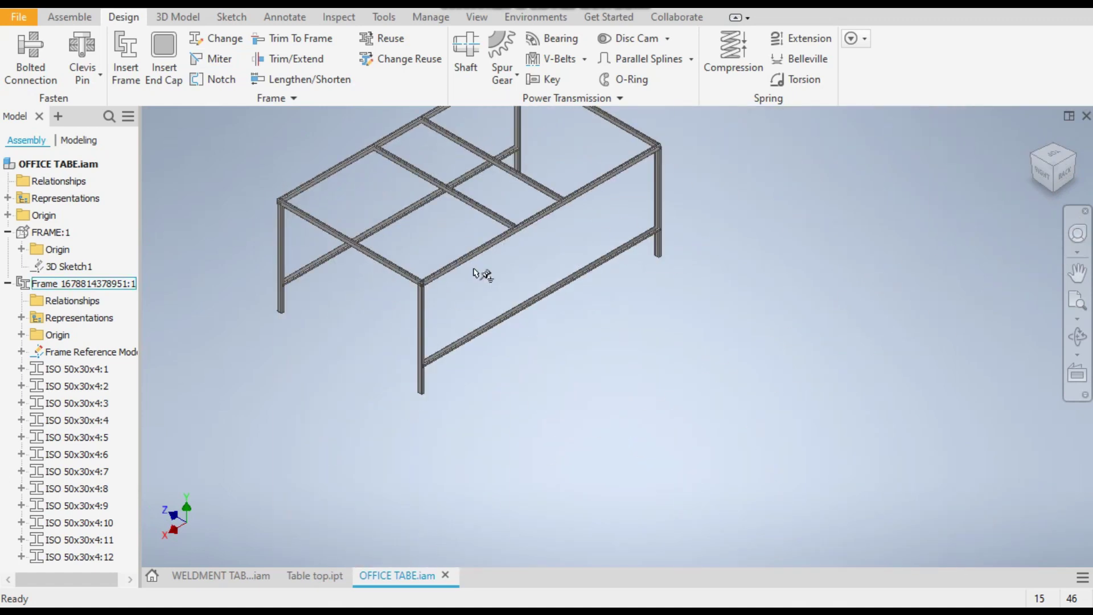
Miter tubes ISO 50x30x4:2 and :3 at the second top corner
scroll(283, 320, up, 5)
scroll(282, 320, up, 3)
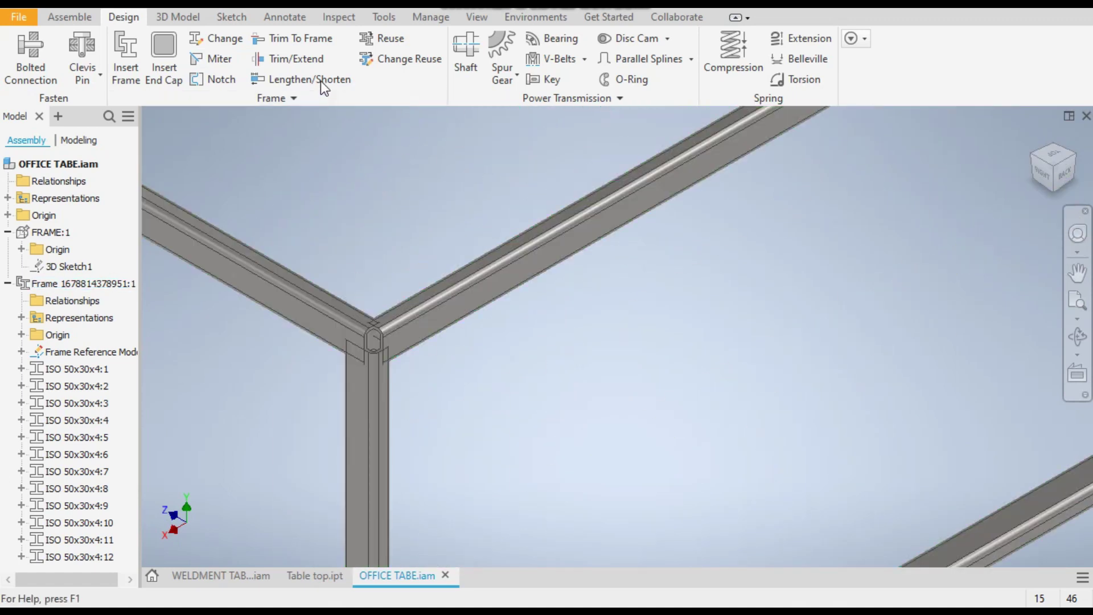
click(220, 62)
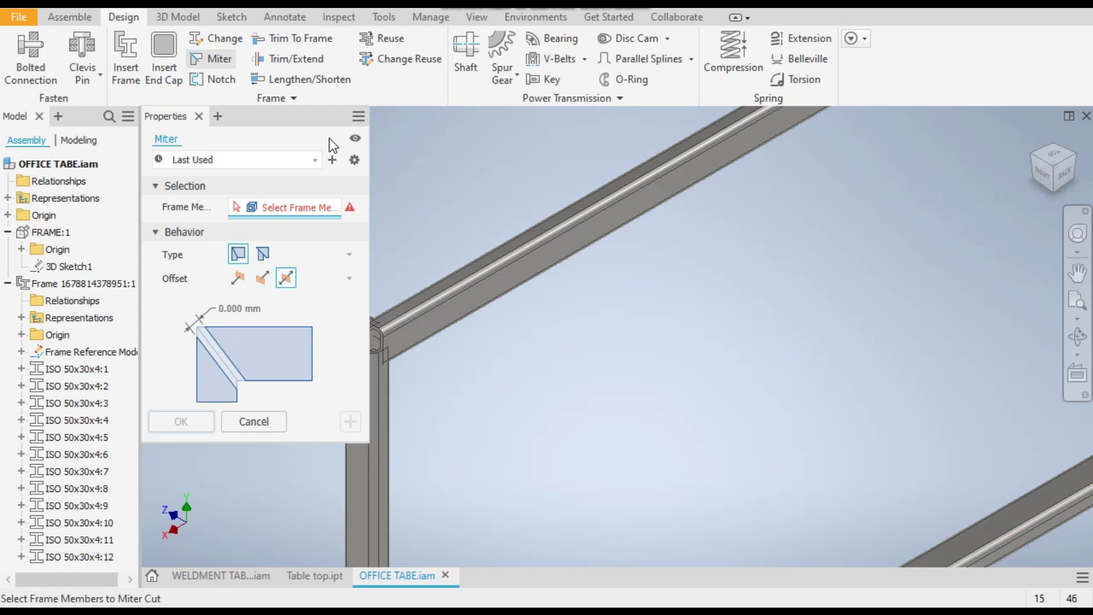
click(426, 303)
middle_drag(563, 363, 644, 357)
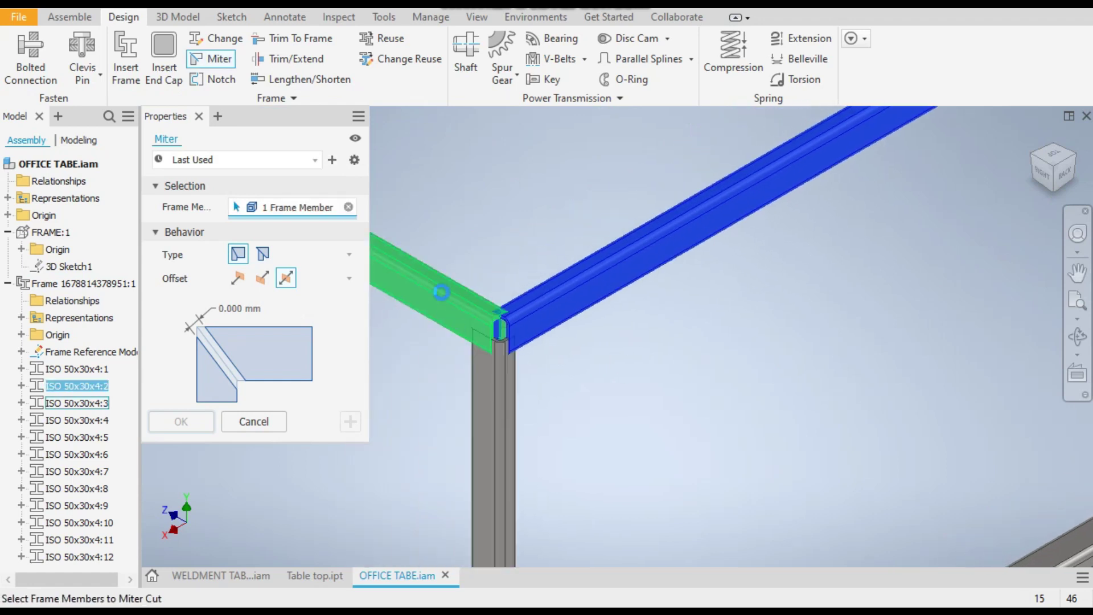
click(444, 310)
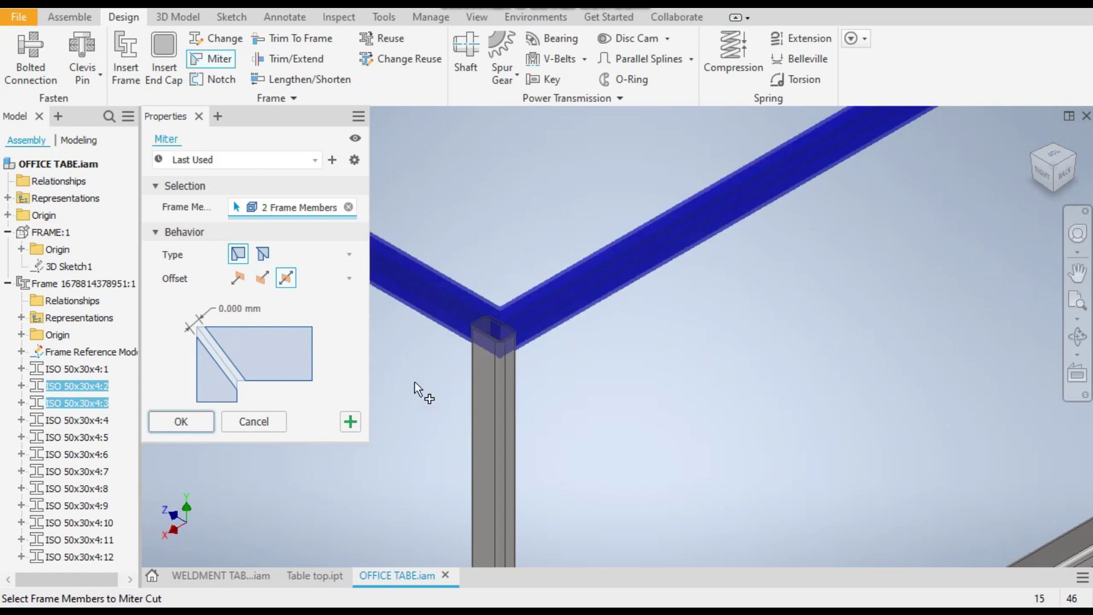
click(206, 422)
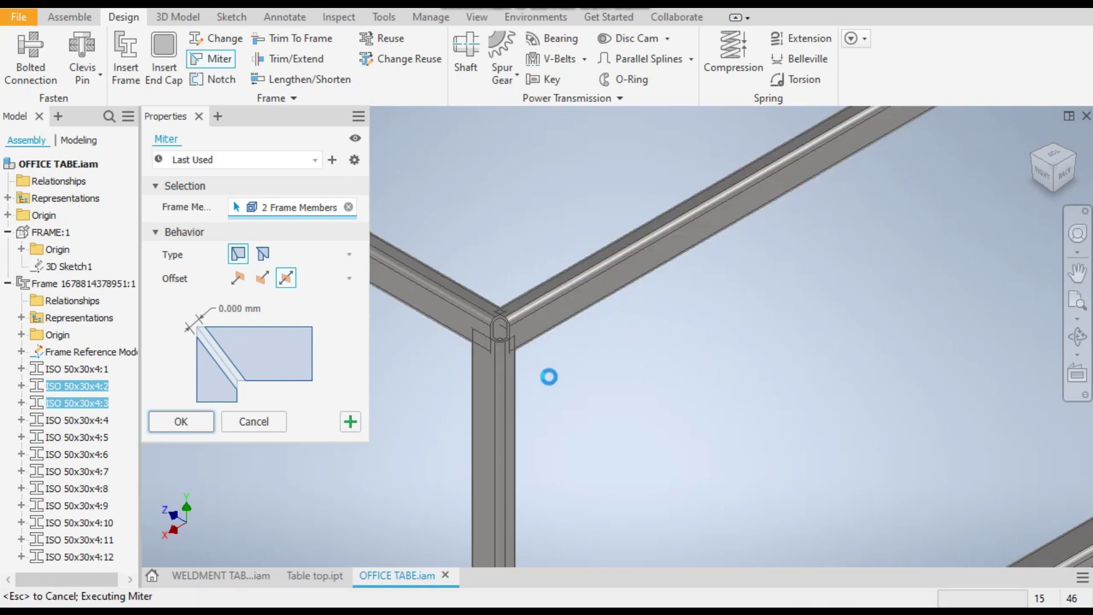
Orbit to the next top corner, start another Miter and pick its first beam
scroll(506, 333, up, 5)
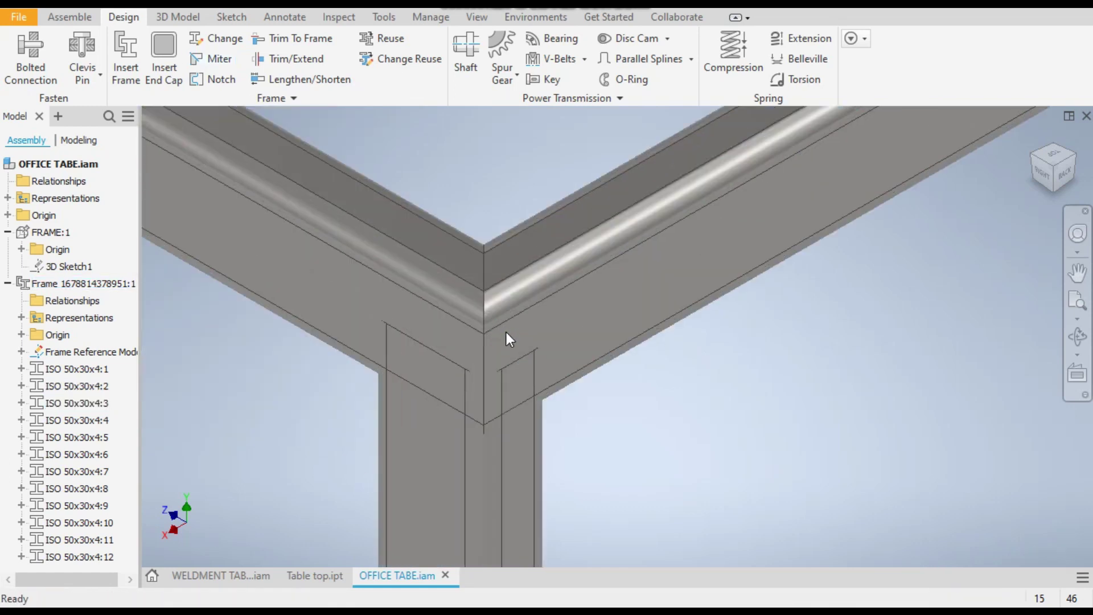
scroll(677, 397, down, 5)
click(1077, 274)
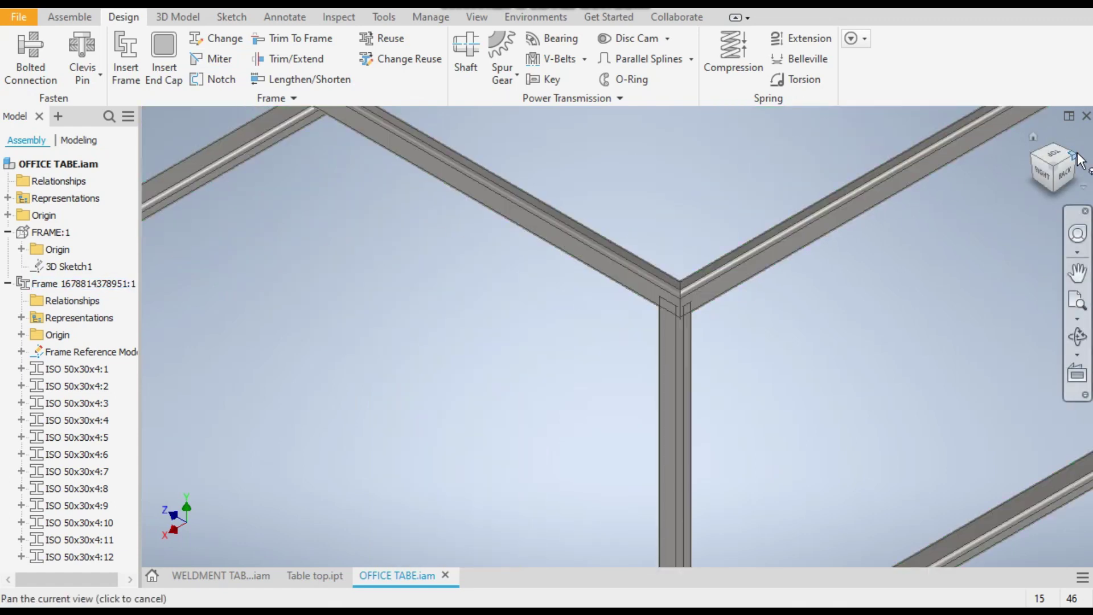
drag(1077, 273, 889, 249)
scroll(832, 384, down, 3)
scroll(706, 400, up, 6)
shift+middle_drag(576, 415, 300, 106)
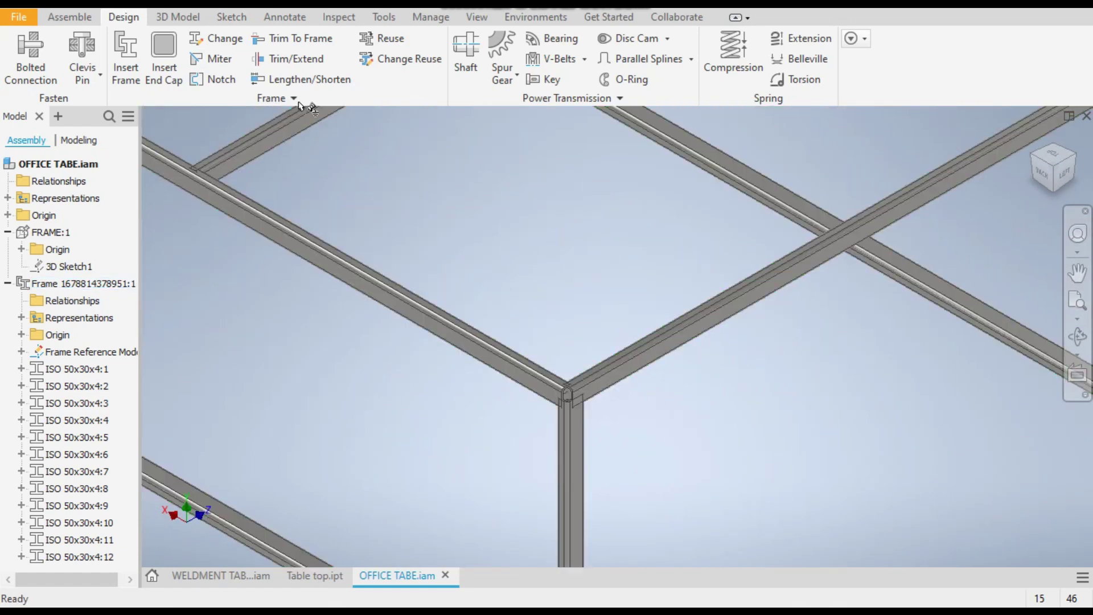
click(223, 63)
scroll(538, 393, up, 3)
click(572, 371)
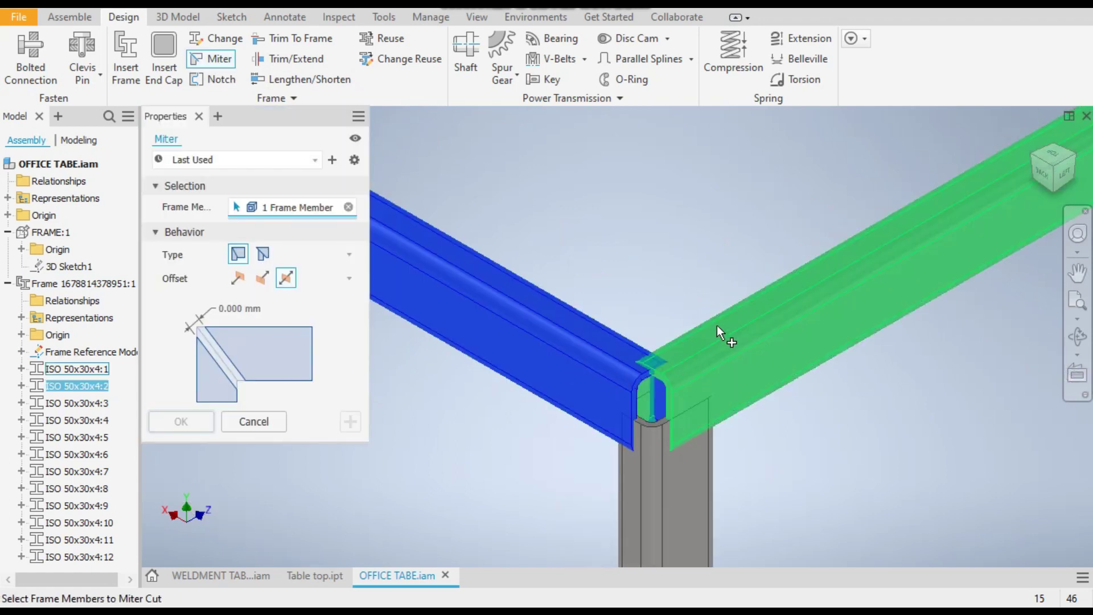
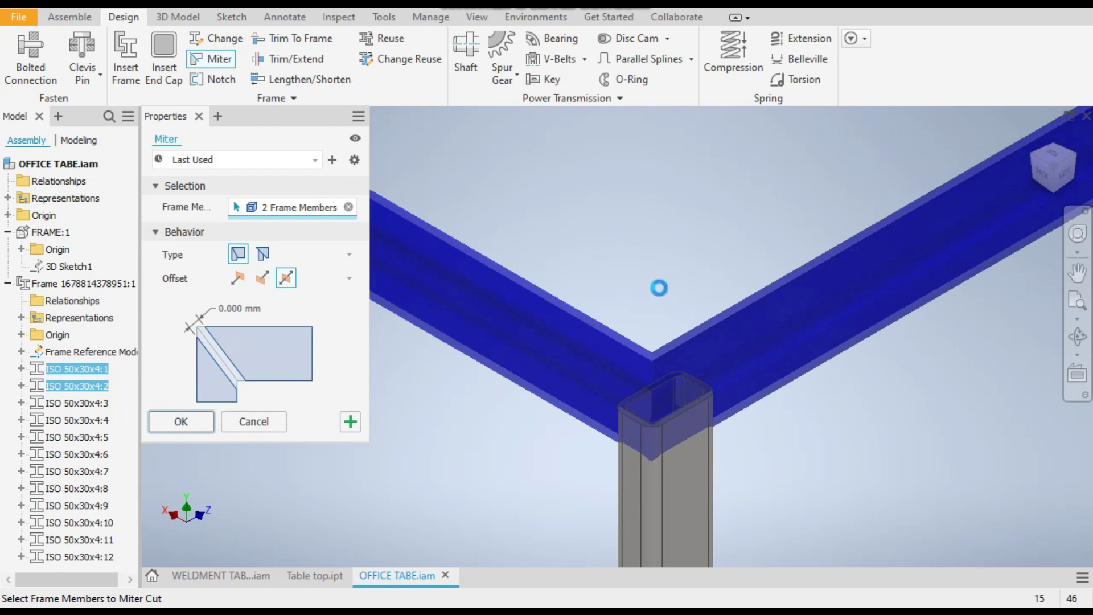
Apply the first corner miter, then miter the second corner's two ISO 50x30x4 top rails
key(Return)
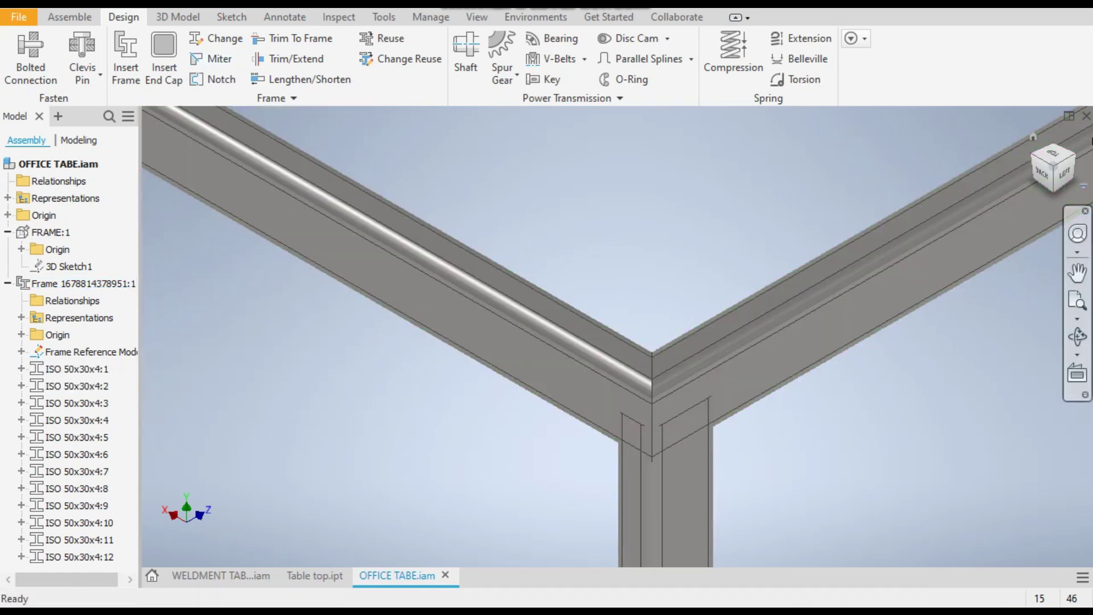
click(1078, 162)
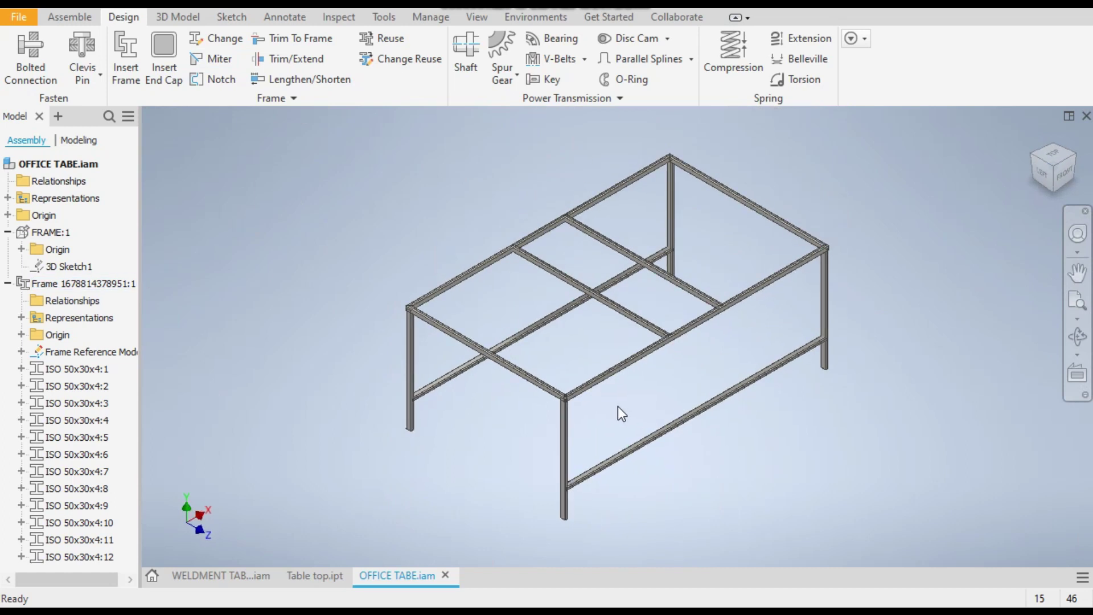
scroll(507, 408, up, 5)
scroll(333, 214, up, 3)
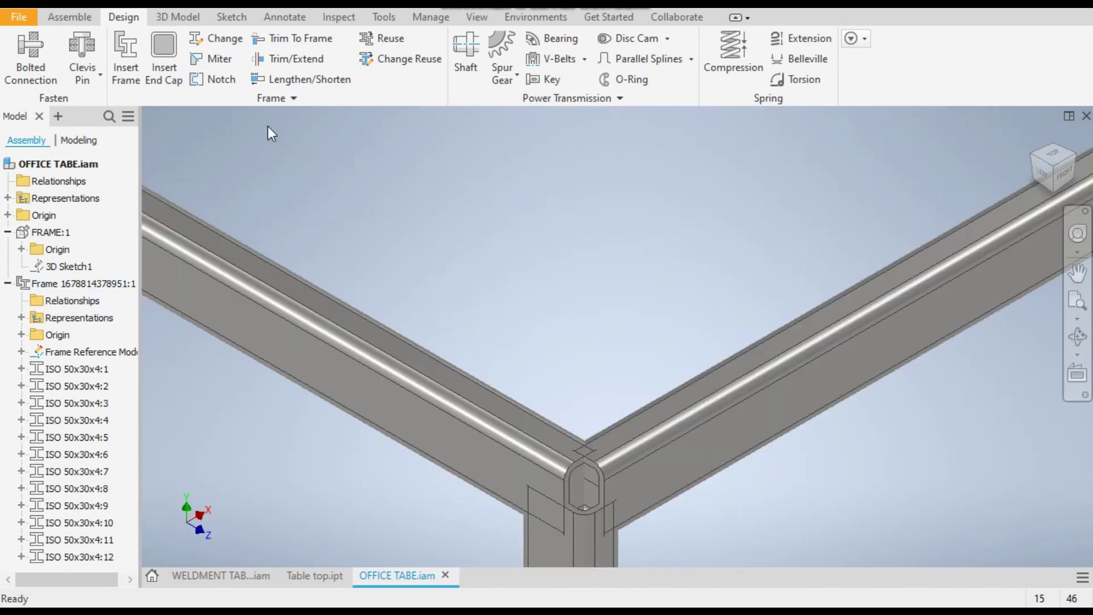
click(224, 64)
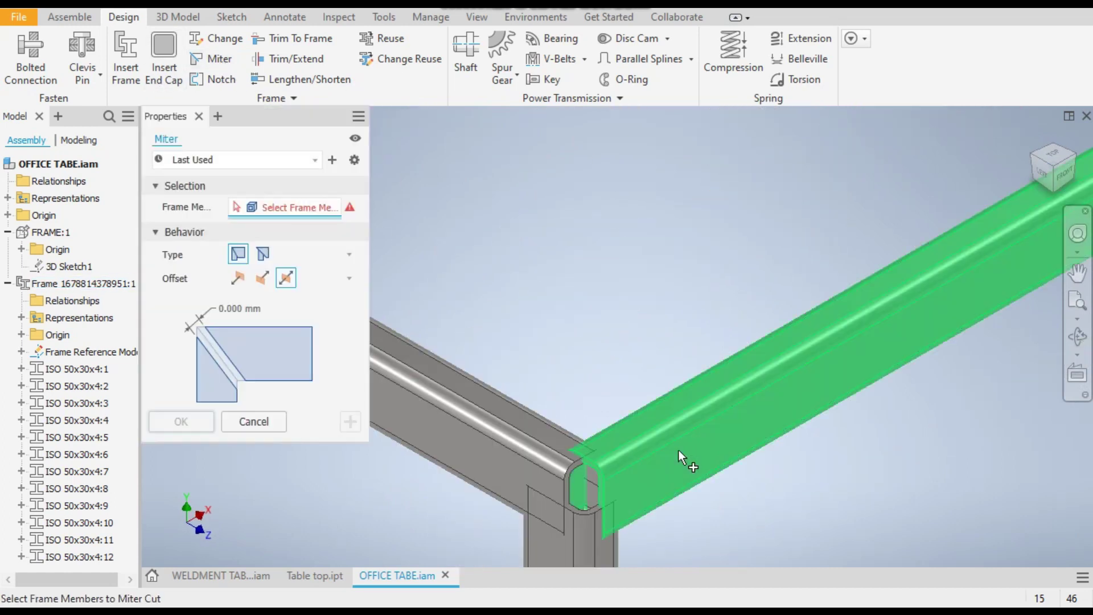
click(642, 473)
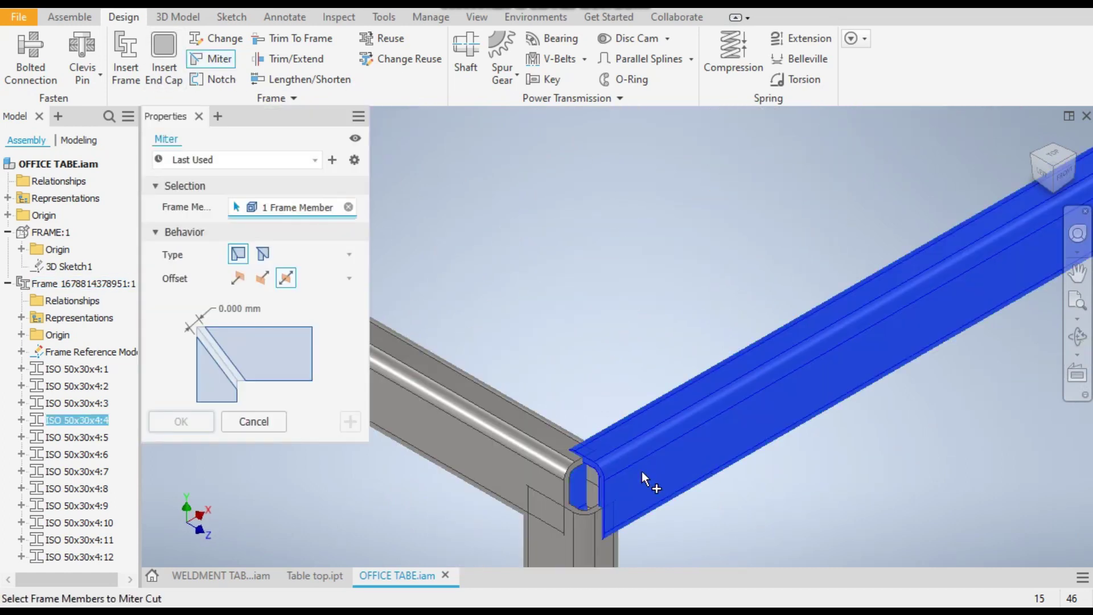
click(437, 410)
click(178, 424)
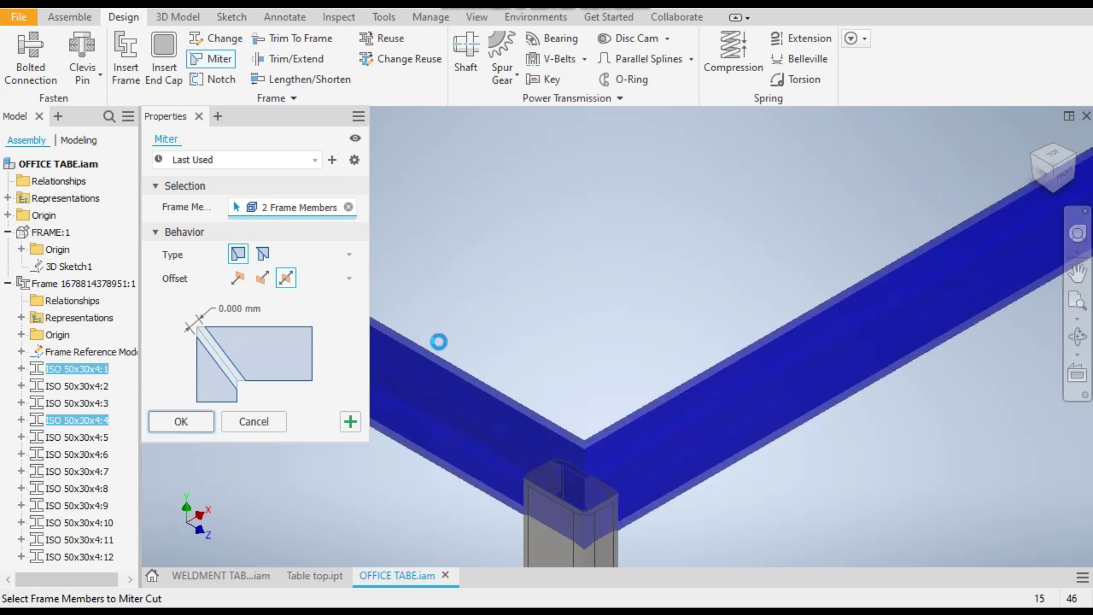
scroll(440, 343, up, 5)
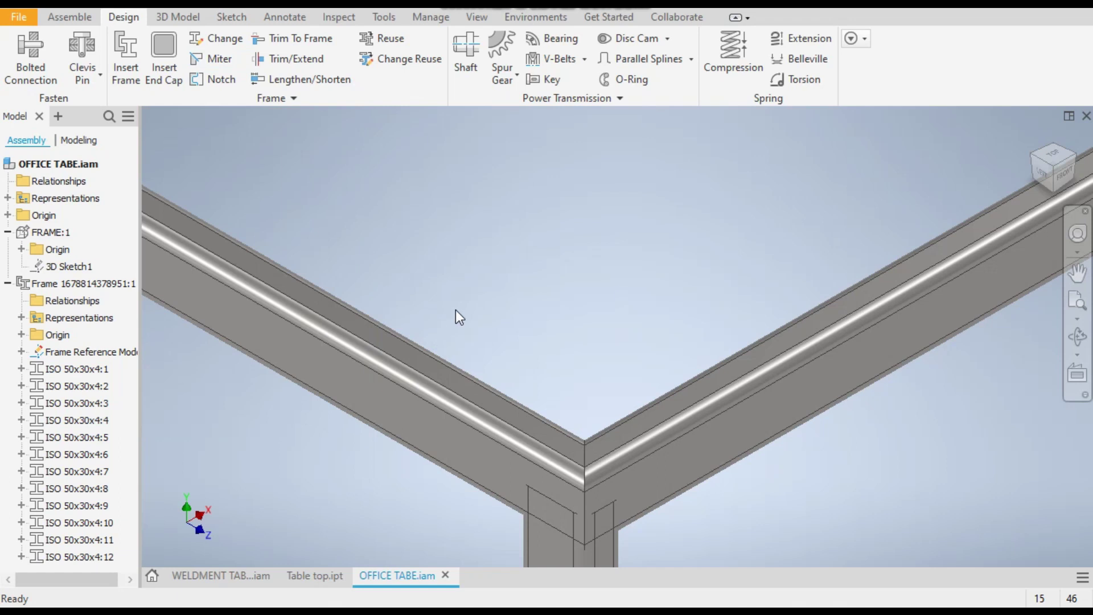
scroll(620, 370, up, 3)
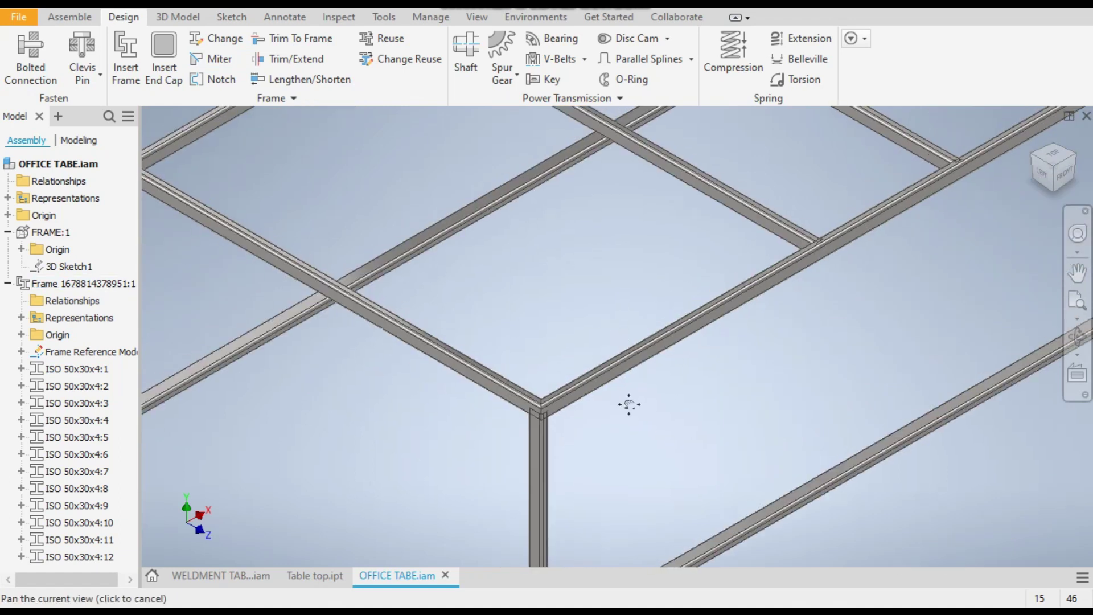
middle_drag(627, 370, 507, 507)
scroll(793, 169, down, 3)
scroll(791, 162, up, 3)
middle_drag(790, 162, 834, 83)
scroll(690, 303, down, 3)
scroll(519, 383, up, 1)
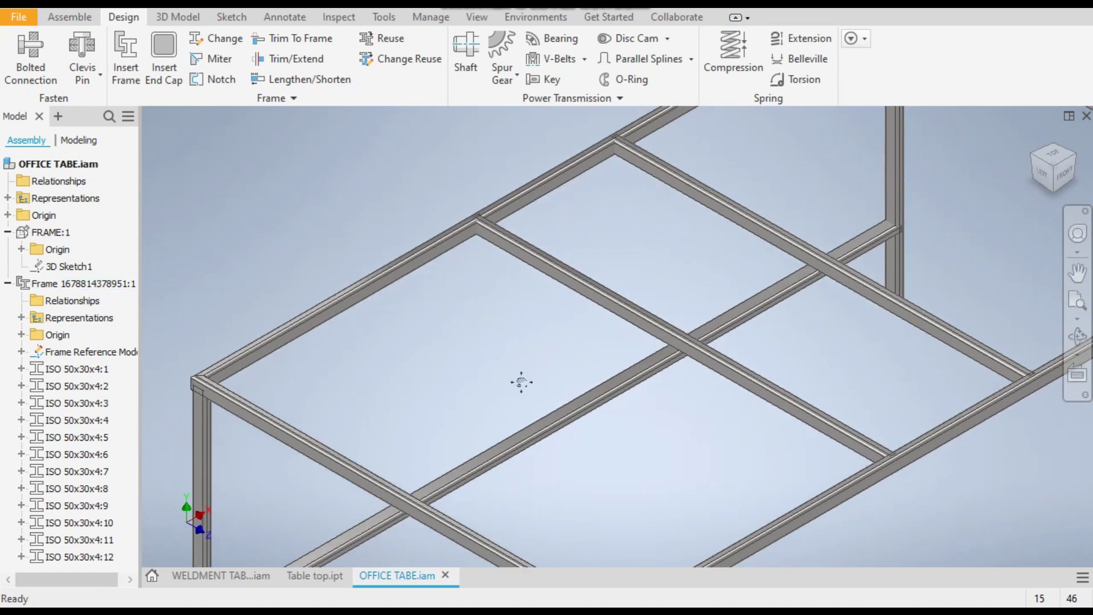
scroll(361, 307, down, 8)
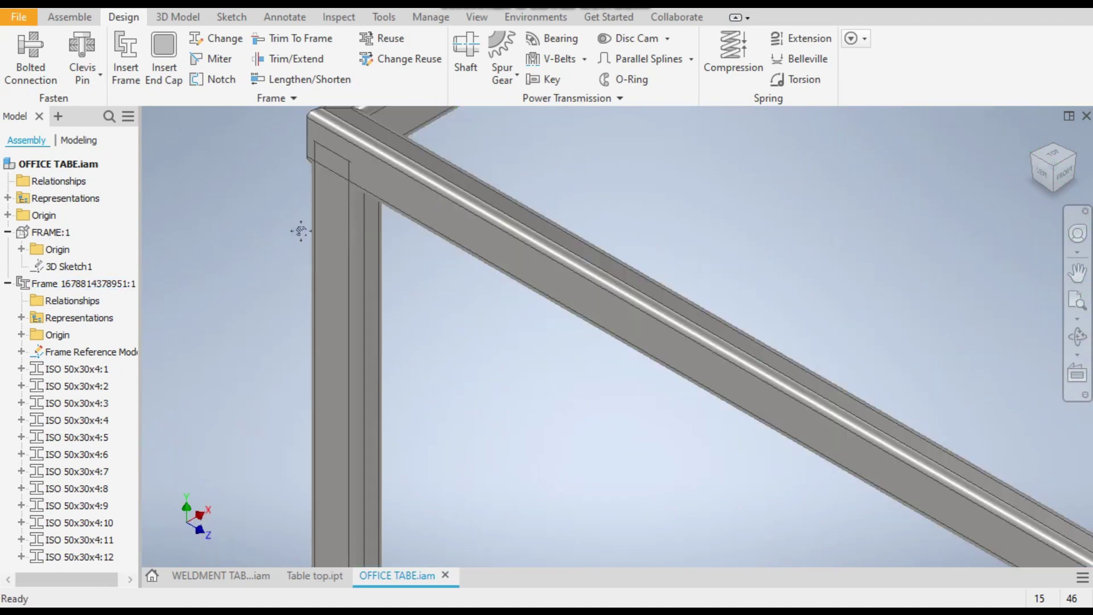
middle_drag(301, 231, 385, 213)
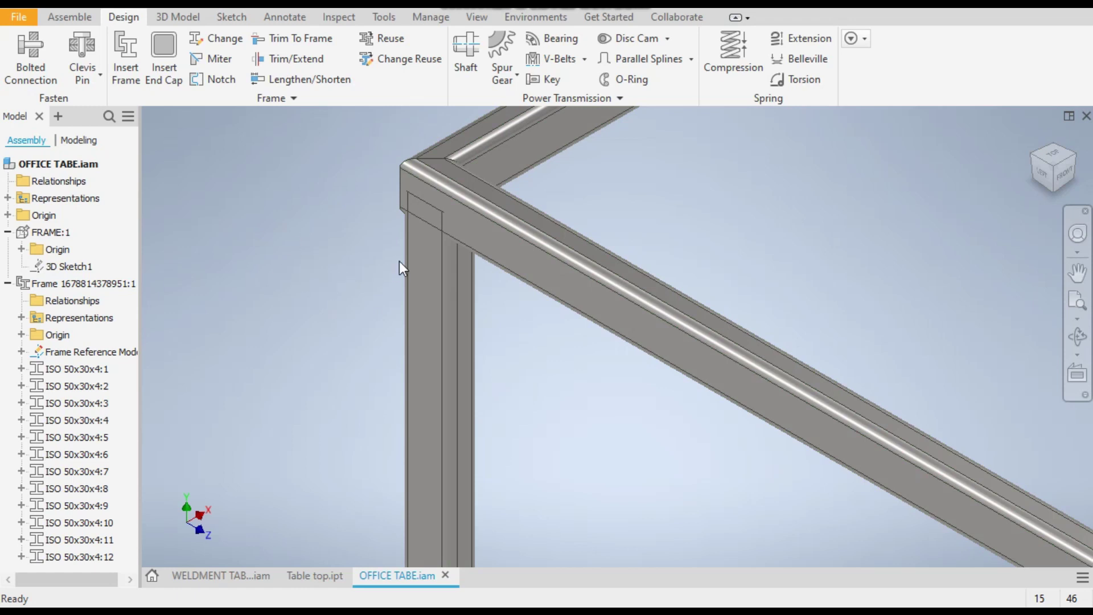
scroll(332, 340, up, 6)
middle_drag(617, 109, 678, 177)
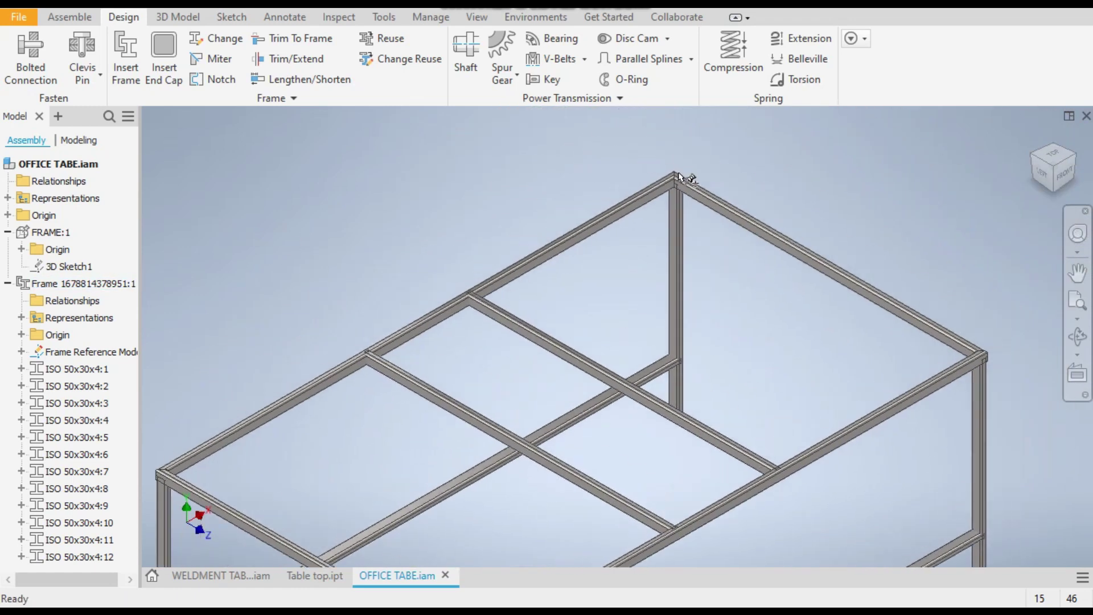
scroll(678, 176, down, 5)
scroll(410, 148, up, 6)
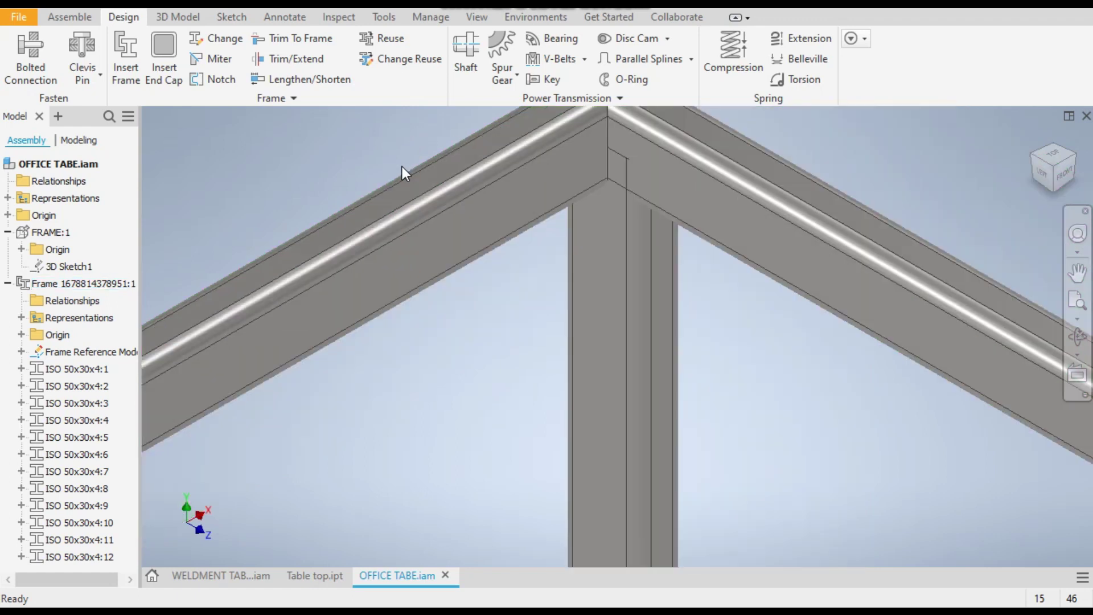
scroll(244, 308, down, 5)
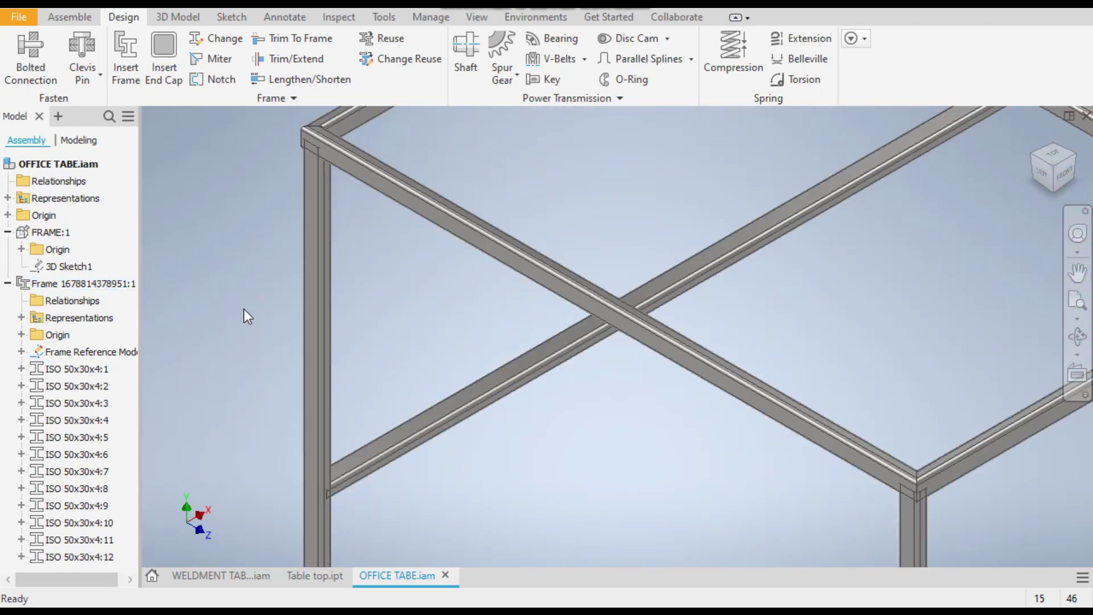
middle_drag(244, 309, 295, 387)
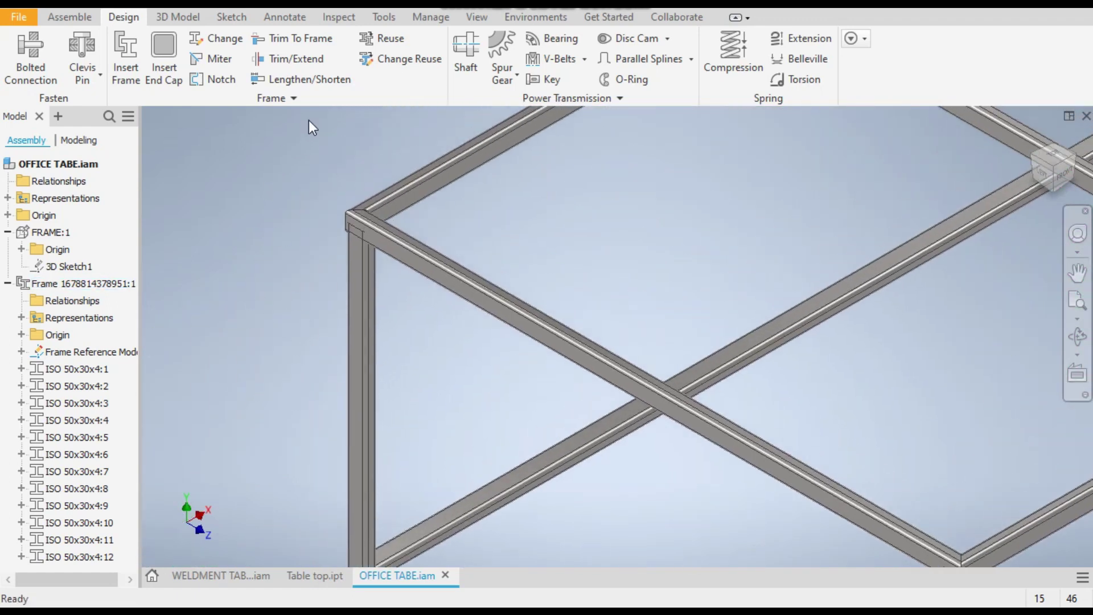
Select the four table legs as the frame members to trim
click(291, 59)
scroll(580, 349, up, 5)
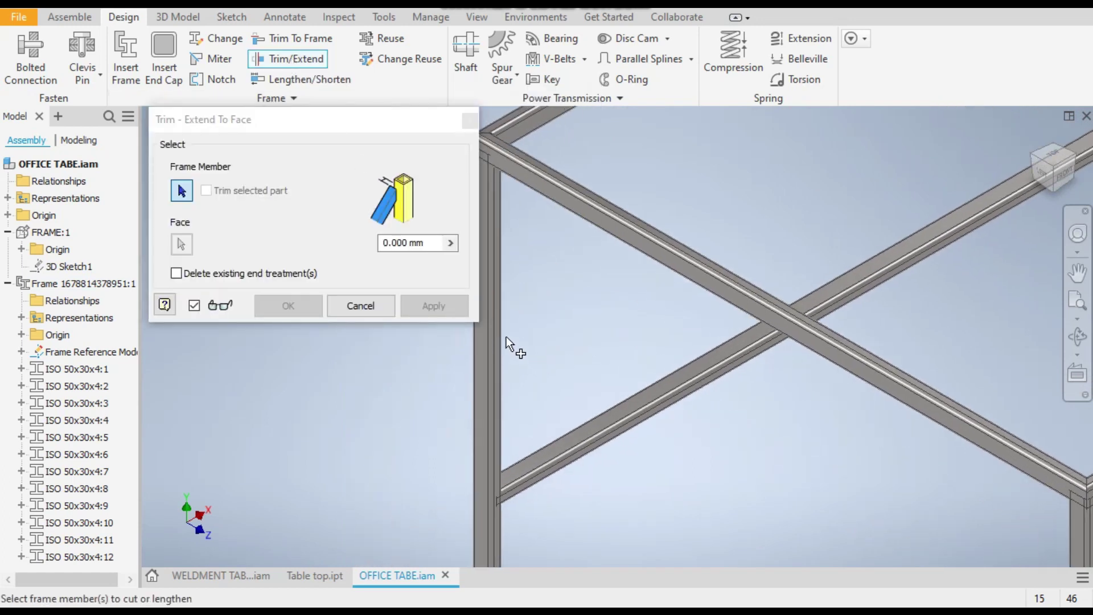
click(497, 330)
scroll(440, 453, up, 2)
scroll(439, 453, up, 2)
scroll(603, 324, down, 2)
click(706, 274)
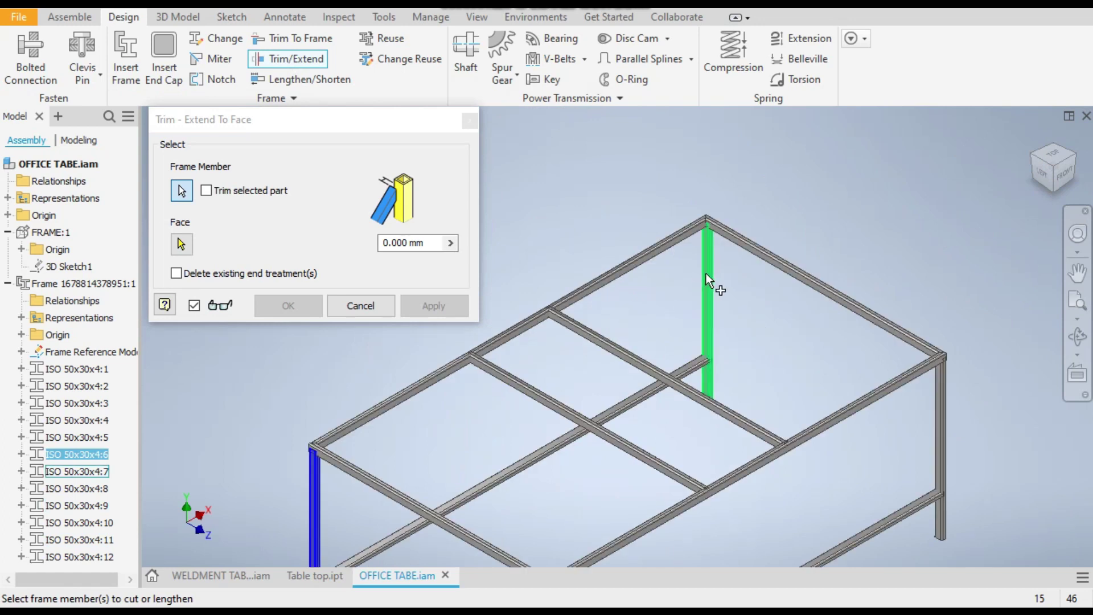
click(943, 435)
middle_drag(763, 296, 712, 185)
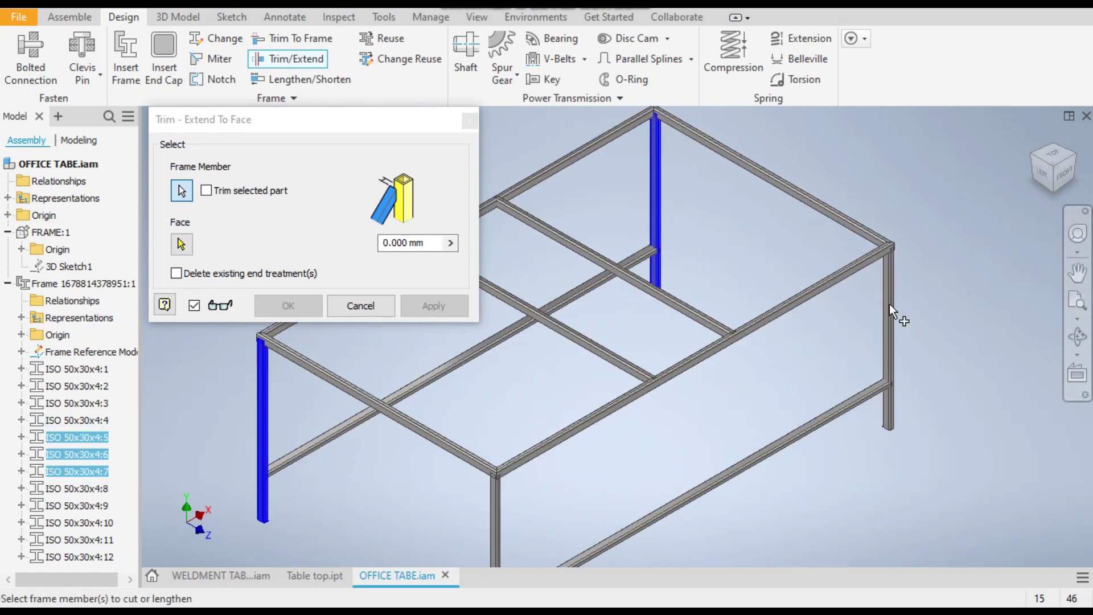
middle_drag(708, 274, 793, 256)
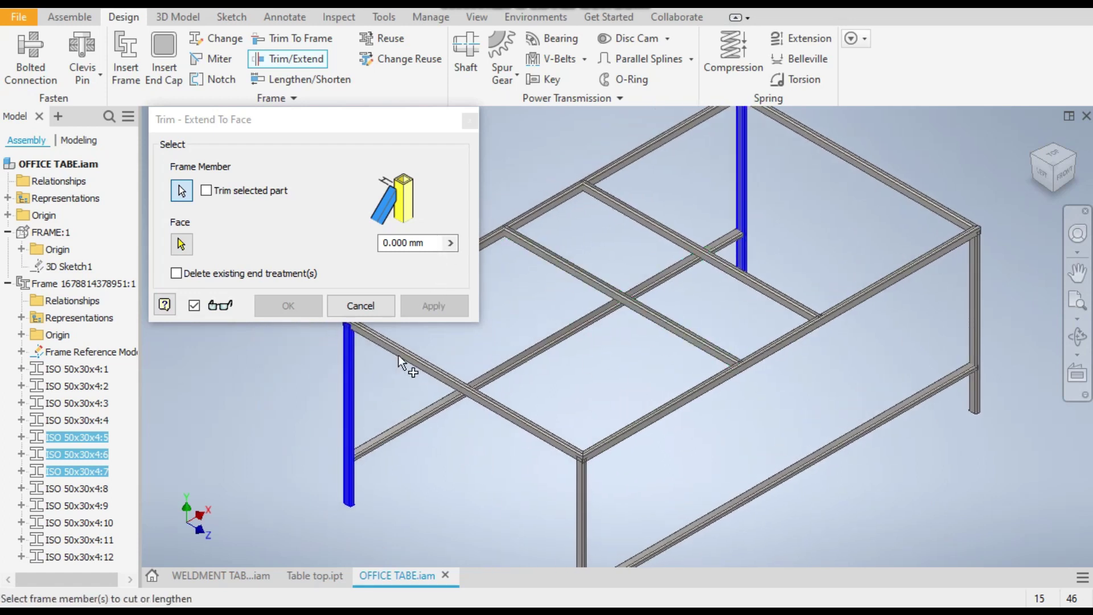
click(581, 512)
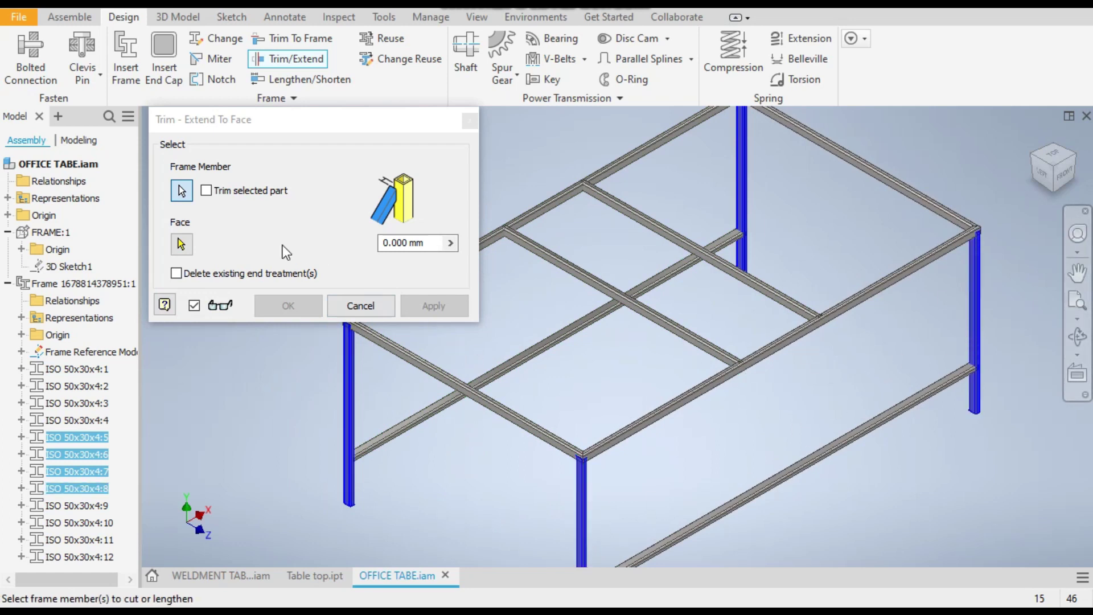
Set the top rail's underside face as the trim boundary for the legs
click(182, 244)
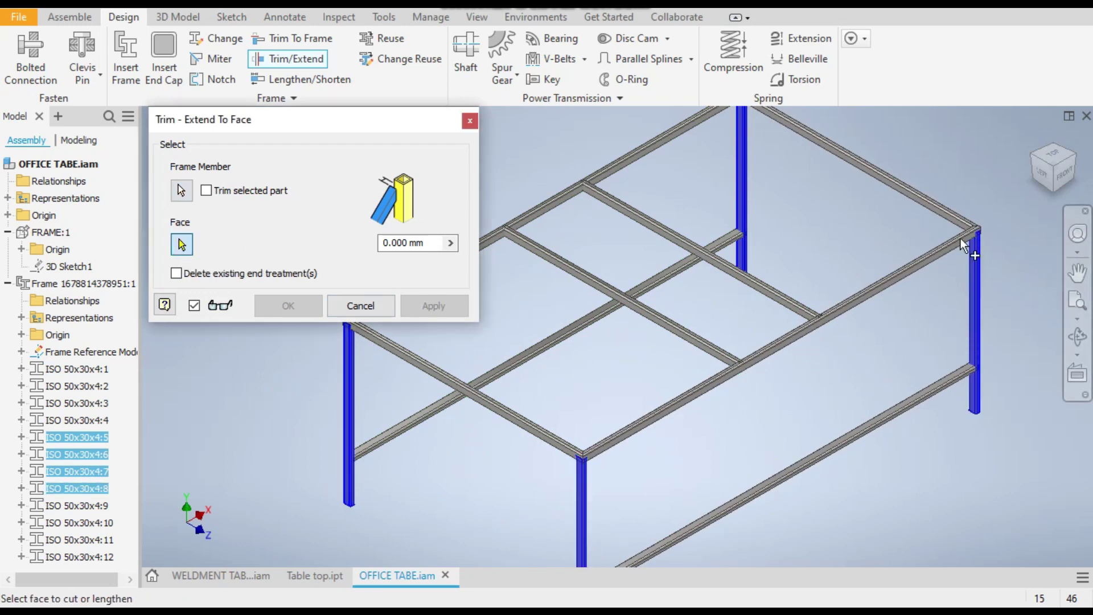
click(1052, 192)
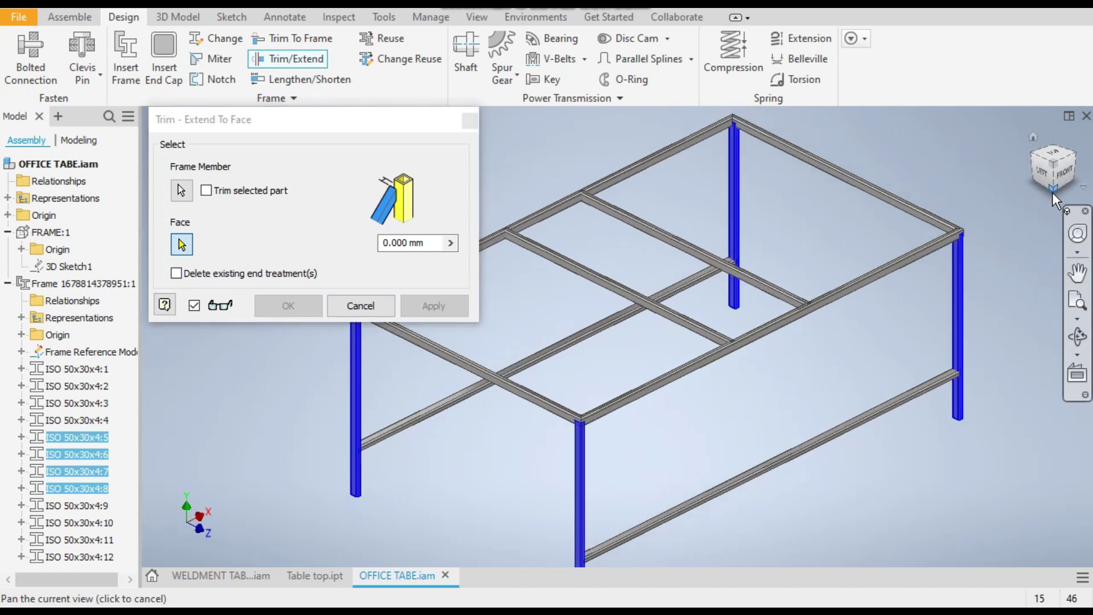
scroll(664, 251, up, 6)
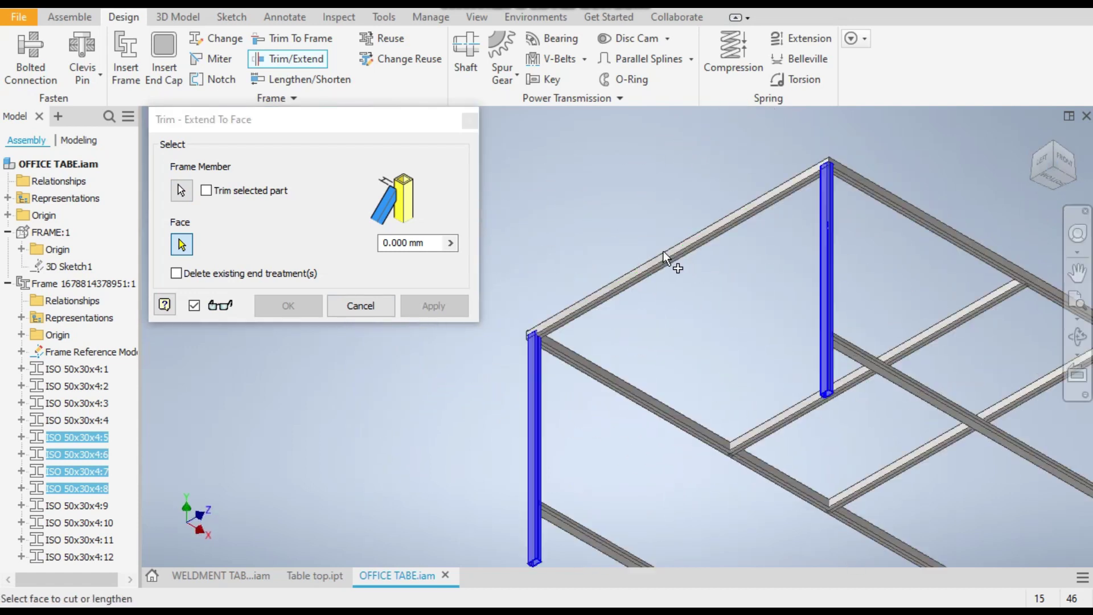
middle_drag(638, 250, 317, 452)
click(329, 458)
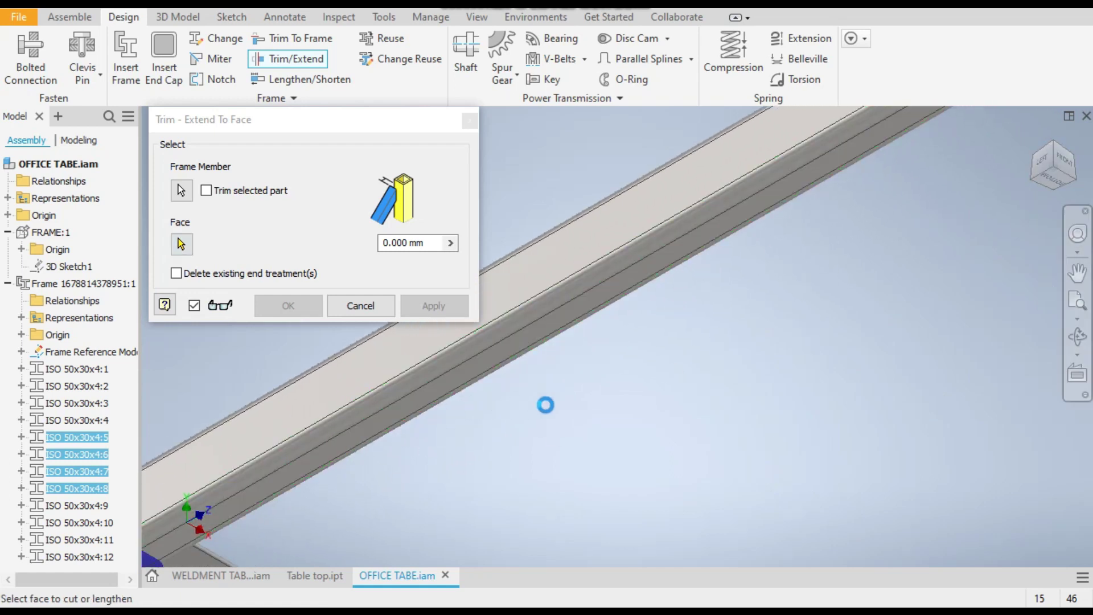
scroll(627, 374, down, 5)
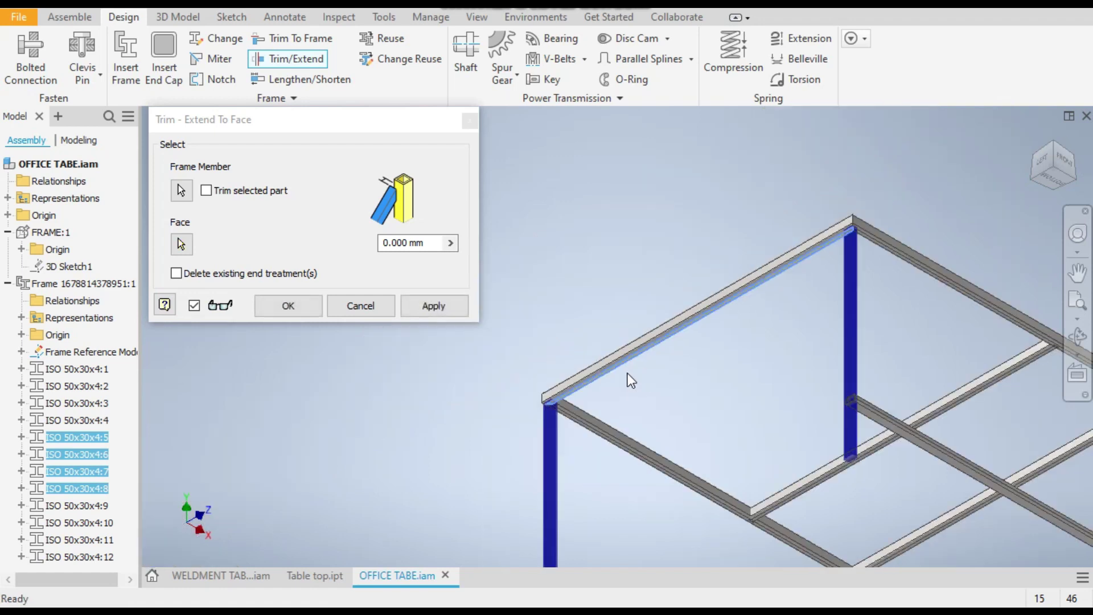
scroll(821, 227, up, 3)
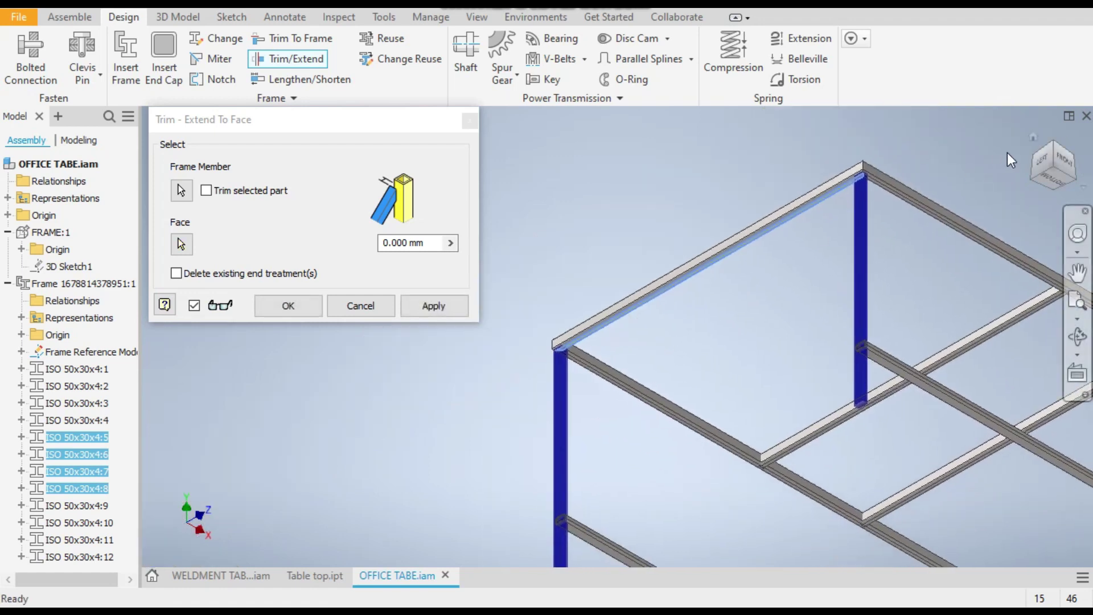
Return to the isometric view and pan around to inspect the trimmed legs
click(1057, 141)
click(1078, 273)
drag(422, 322, 585, 273)
scroll(585, 274, up, 5)
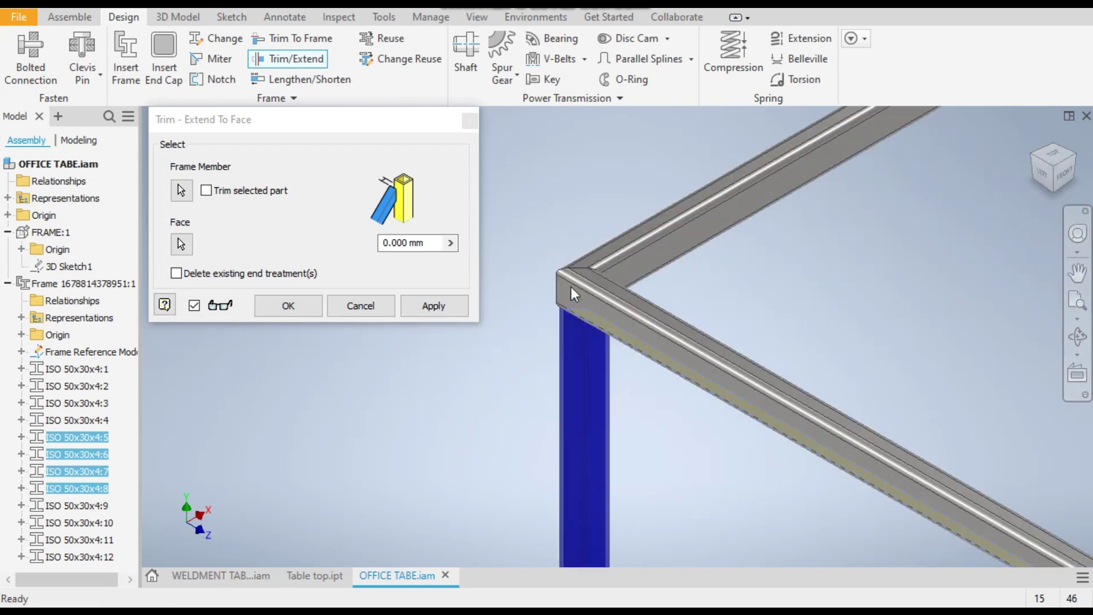
scroll(568, 355, up, 3)
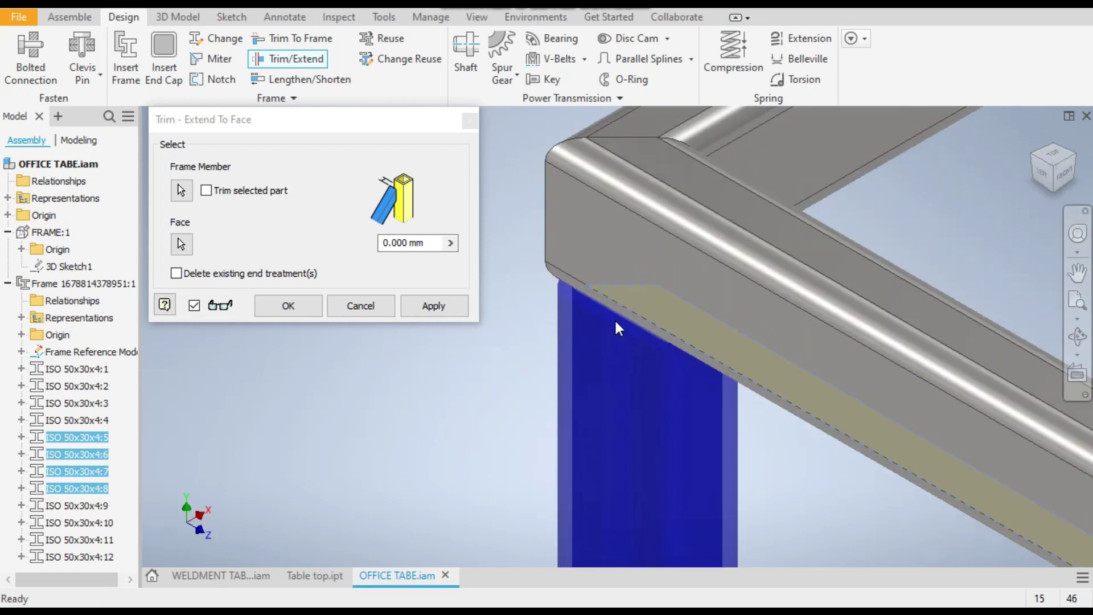
scroll(456, 386, down, 4)
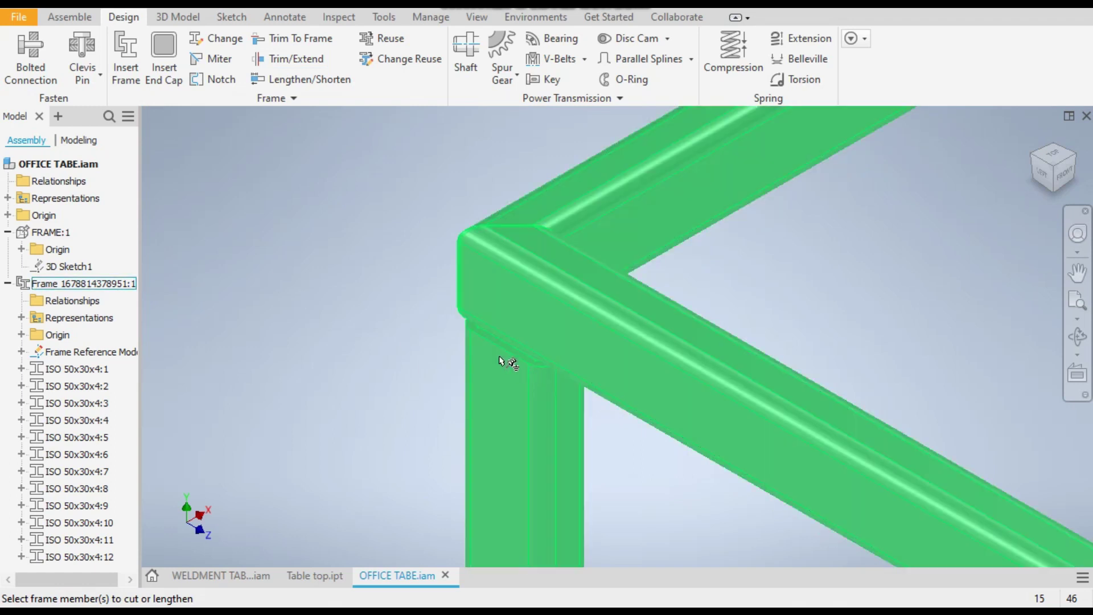
scroll(313, 353, down, 2)
scroll(556, 313, down, 3)
middle_drag(555, 313, 400, 408)
scroll(466, 302, up, 4)
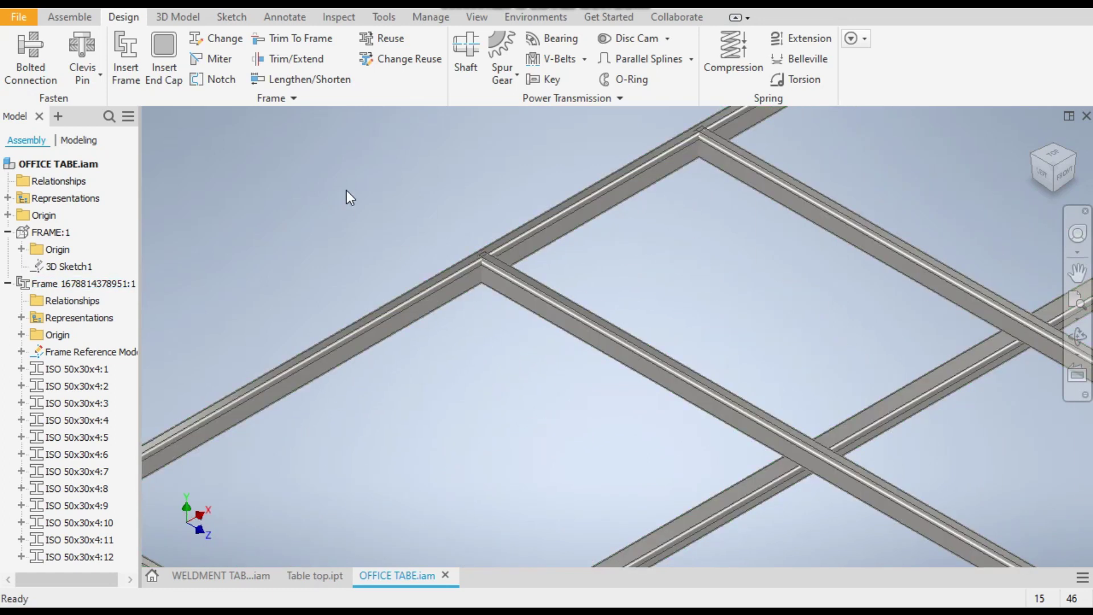
Trim cross members ISO 50x30x4:9 and :10 to the first long side rail's face
click(291, 59)
click(524, 284)
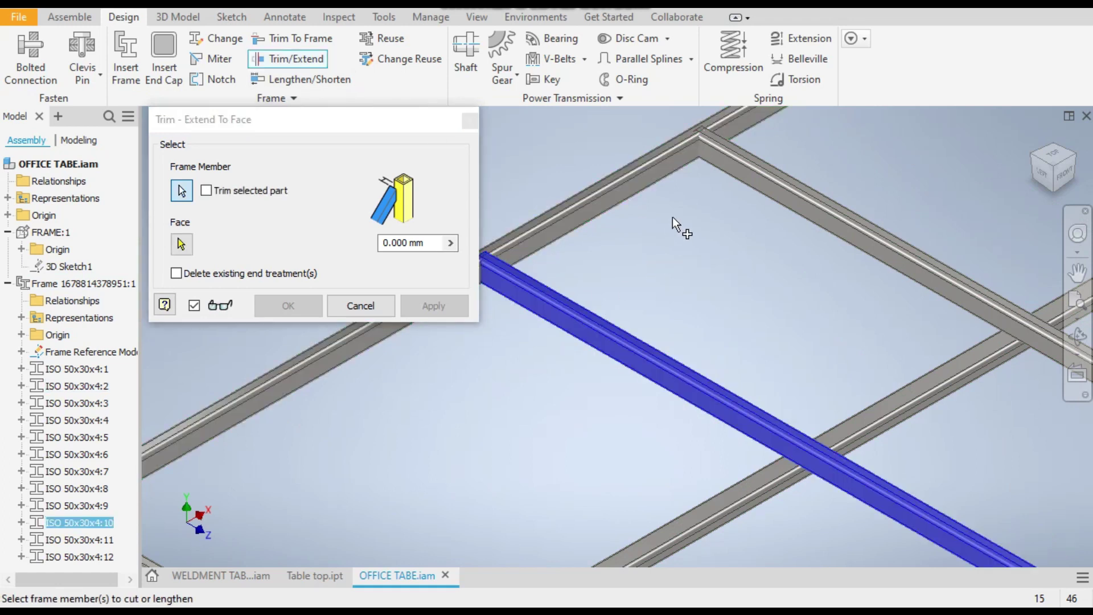
click(763, 156)
middle_drag(684, 237, 730, 230)
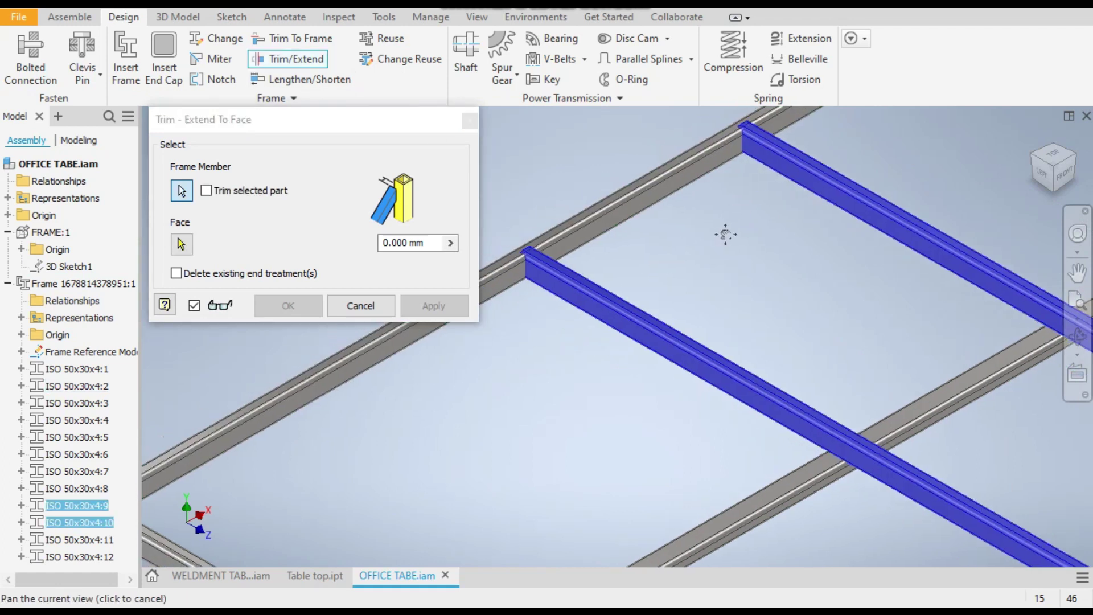
click(182, 245)
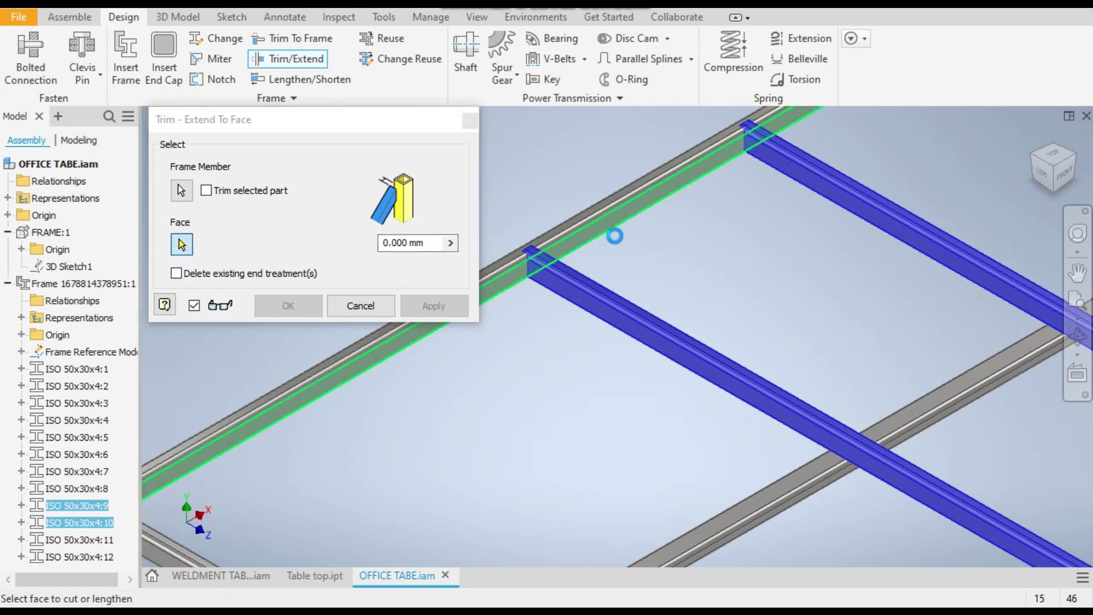
click(614, 234)
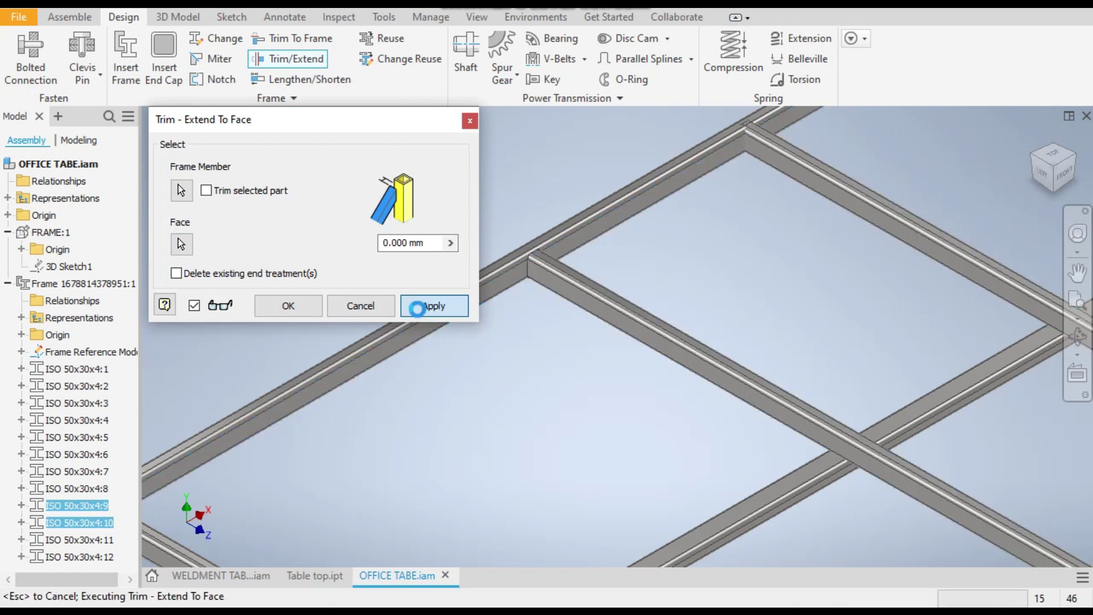
scroll(581, 250, down, 5)
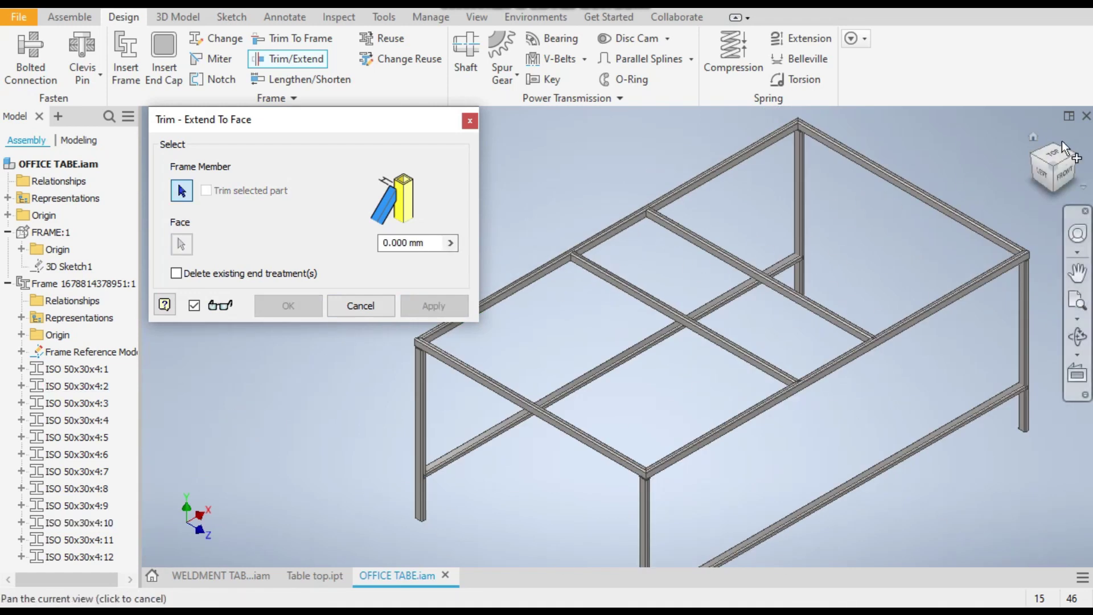
Trim the cross members' other ends to the opposite side rail and finish
click(1025, 155)
scroll(664, 227, up, 6)
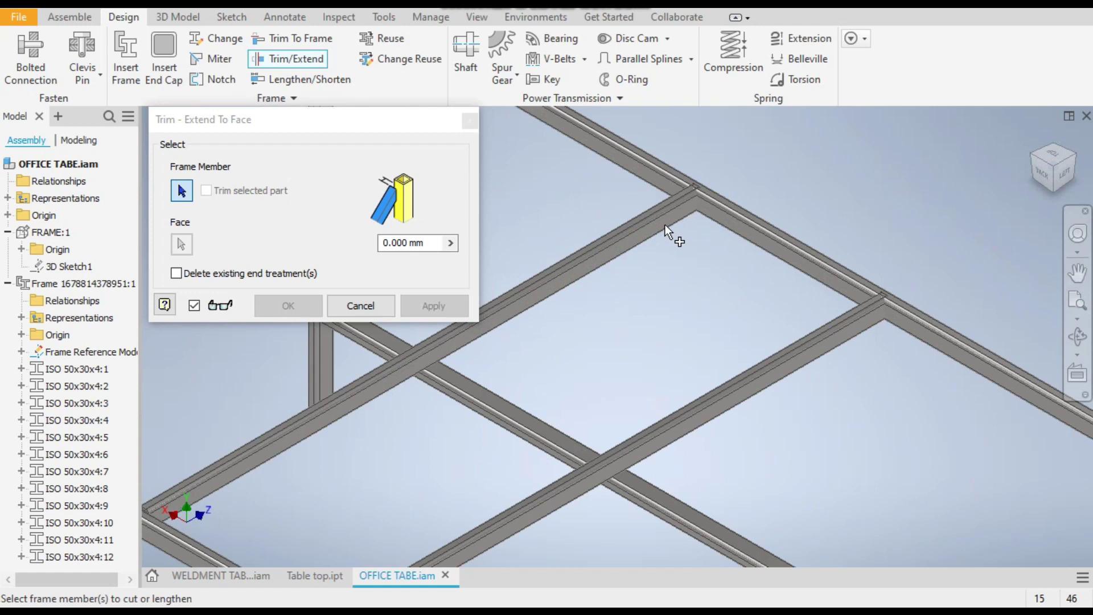
click(640, 227)
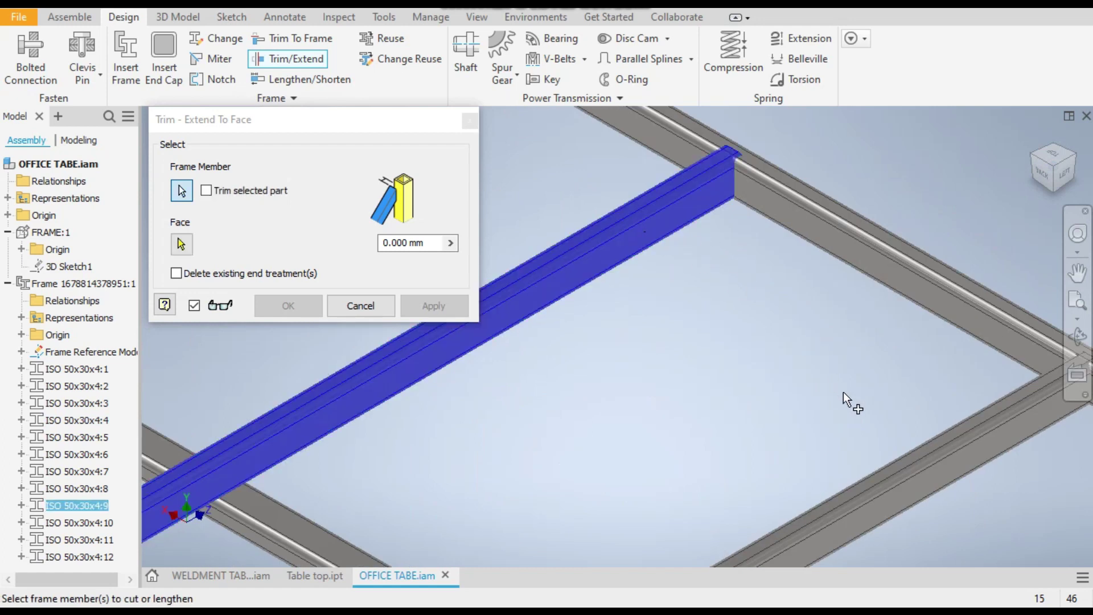
click(879, 498)
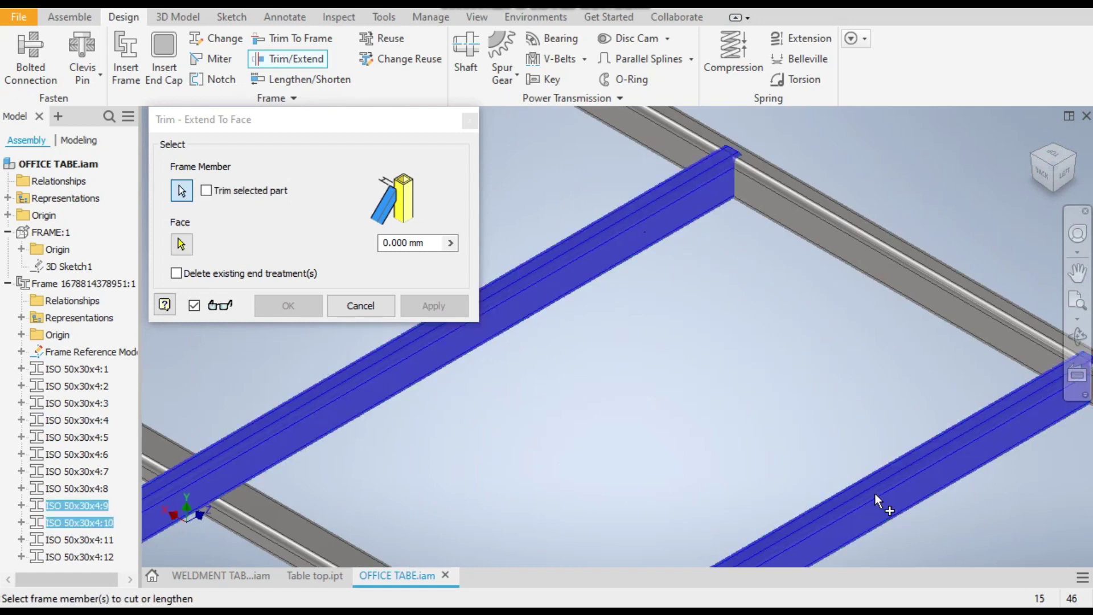
click(179, 241)
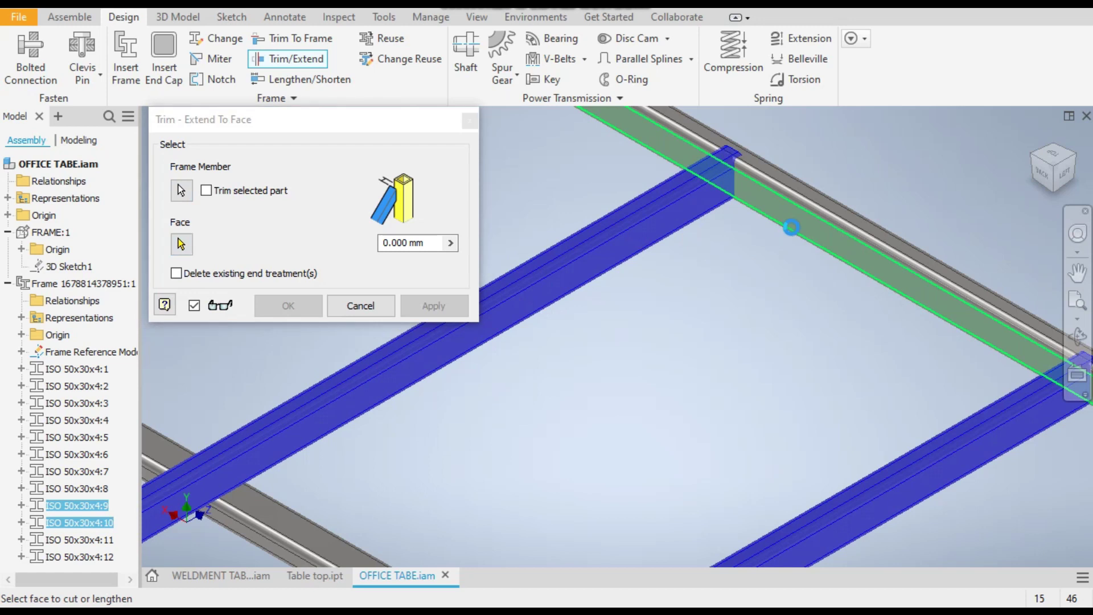
click(791, 227)
click(293, 307)
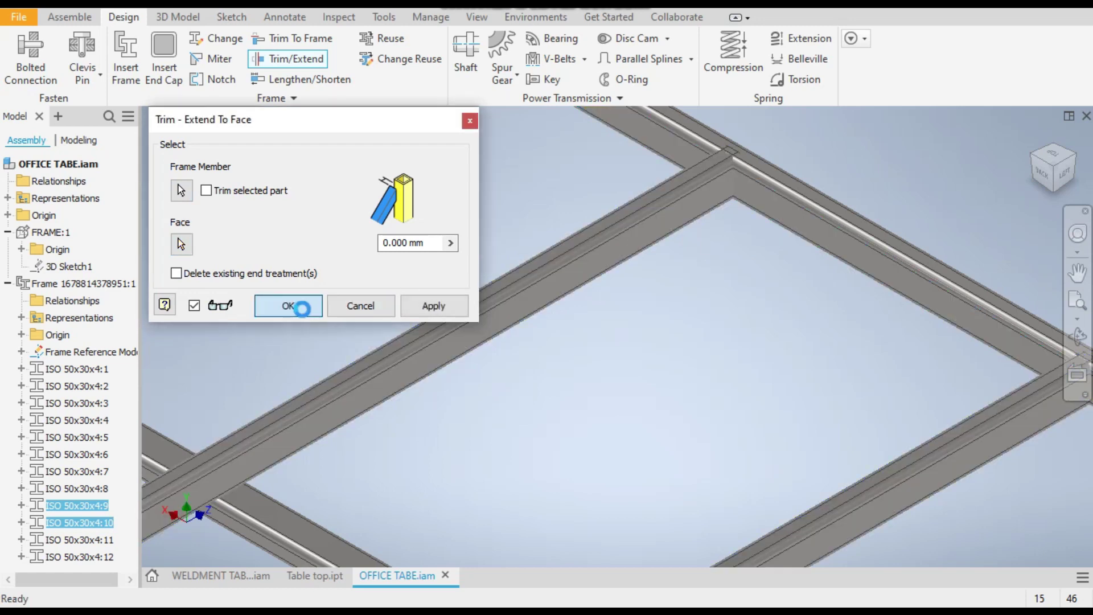
scroll(686, 289, down, 6)
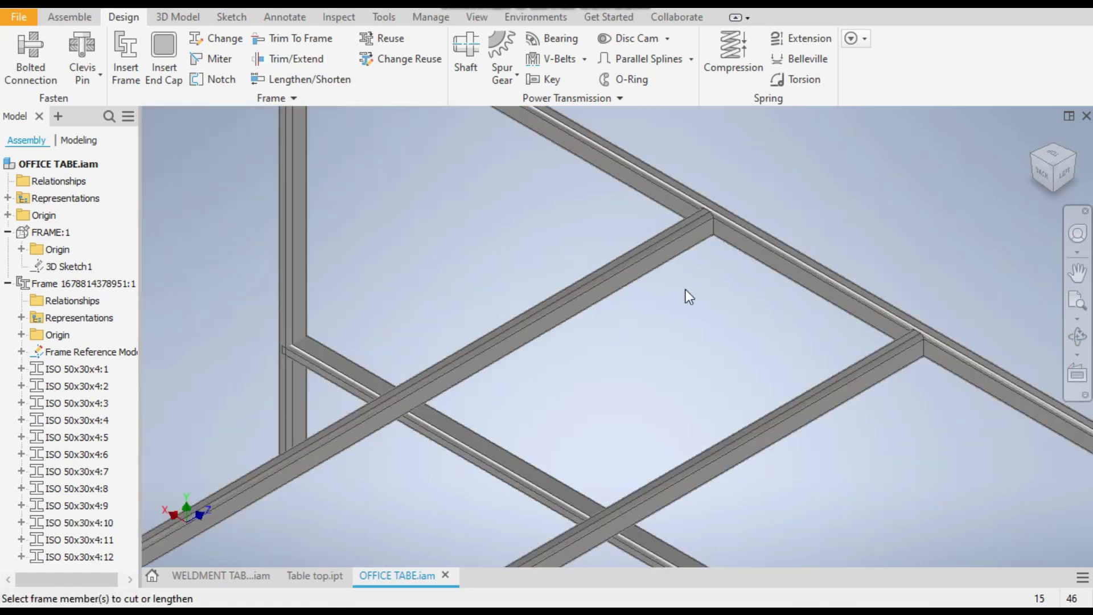
scroll(662, 277, up, 4)
scroll(596, 351, down, 2)
middle_drag(595, 350, 639, 275)
scroll(572, 263, up, 3)
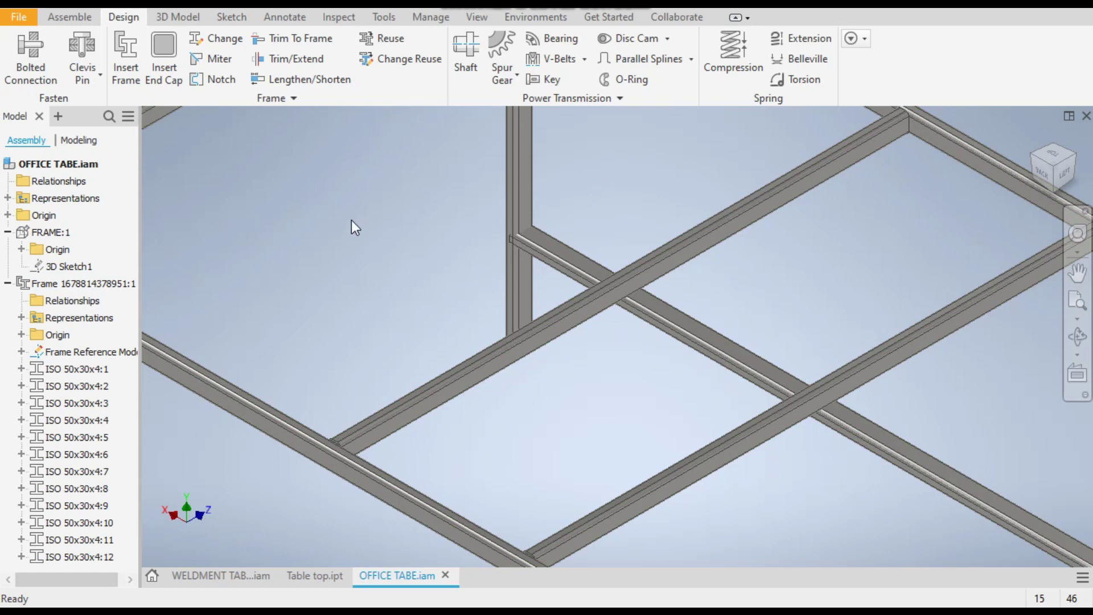
middle_drag(373, 158, 414, 213)
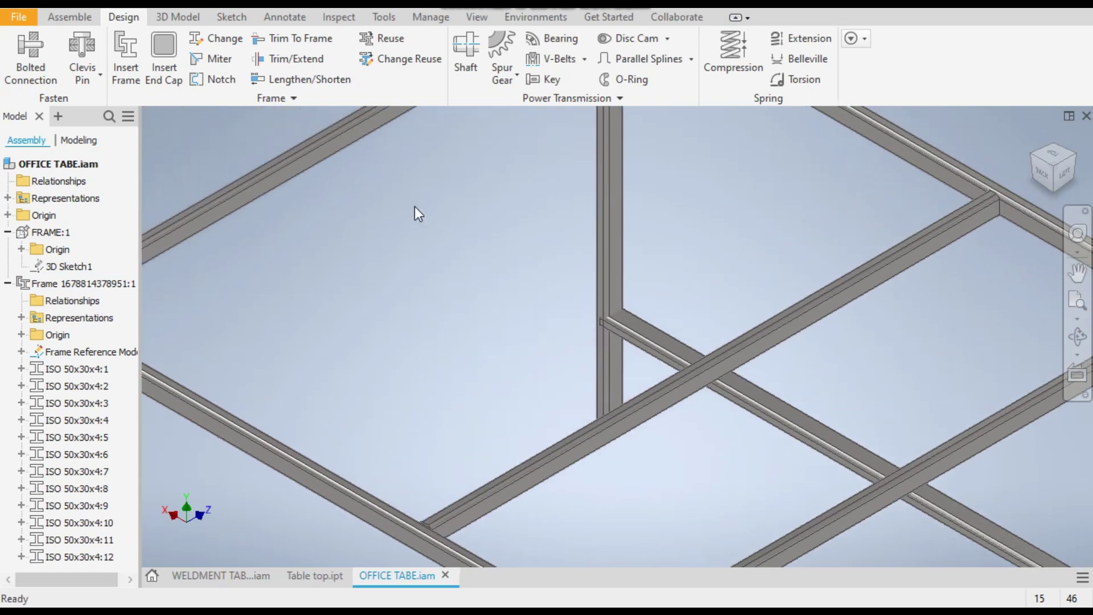
Trim lower stretchers ISO 50x30x4:11 and :12 against the first leg face
click(291, 60)
click(668, 349)
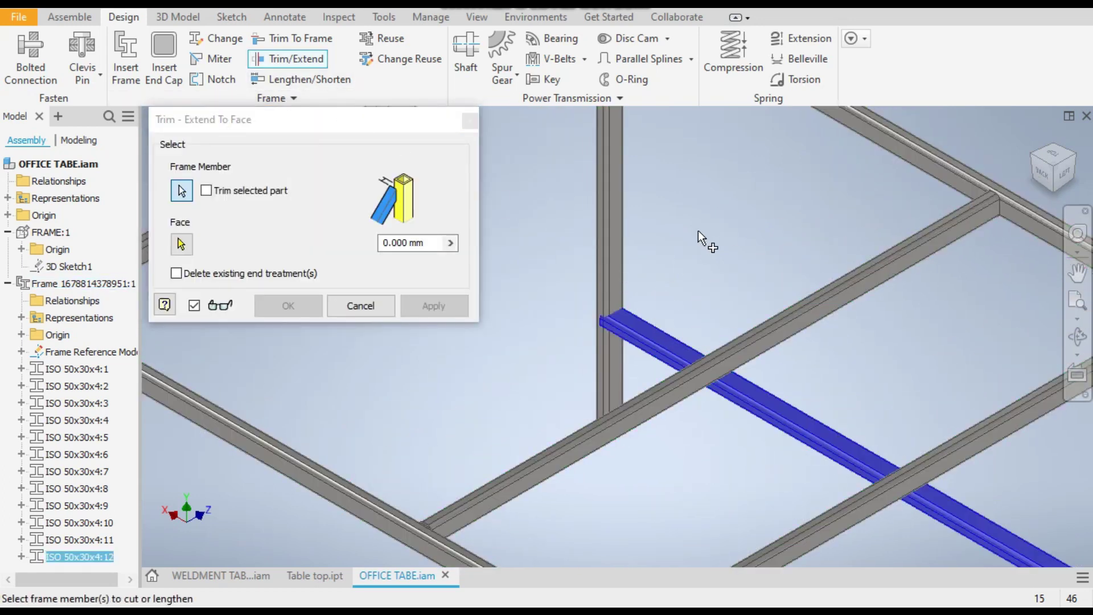
scroll(698, 231, down, 3)
click(368, 524)
middle_drag(427, 420, 620, 325)
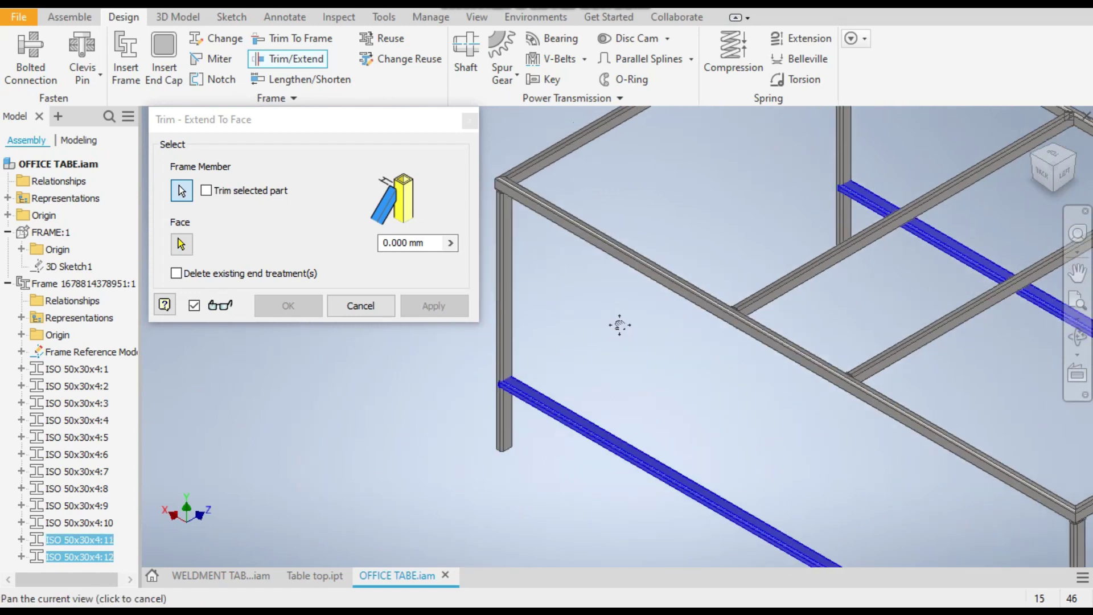
click(181, 244)
scroll(501, 380, up, 5)
click(490, 378)
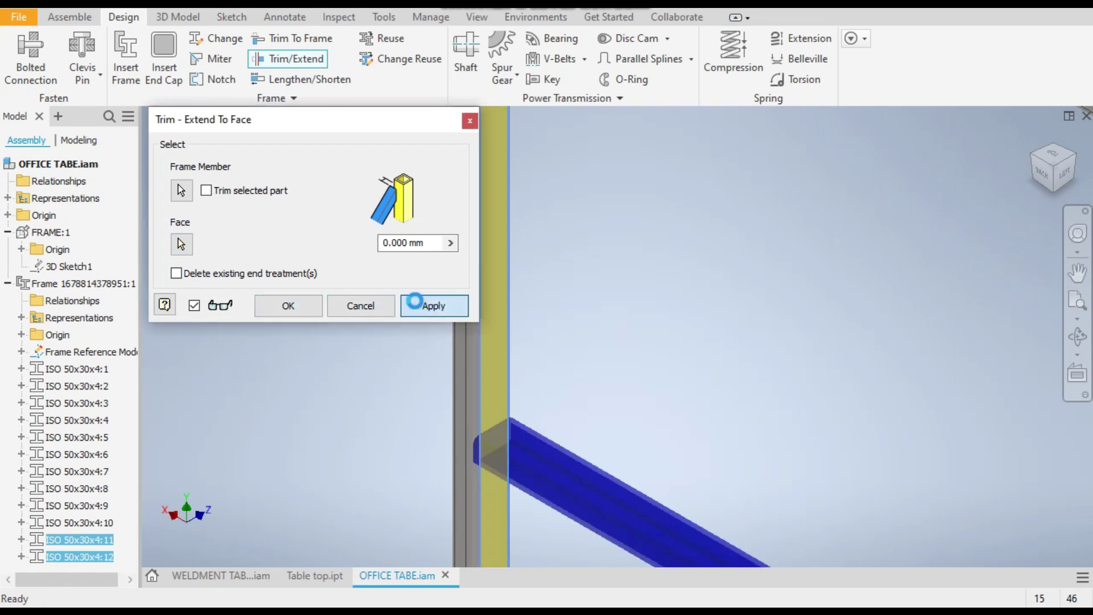
click(414, 303)
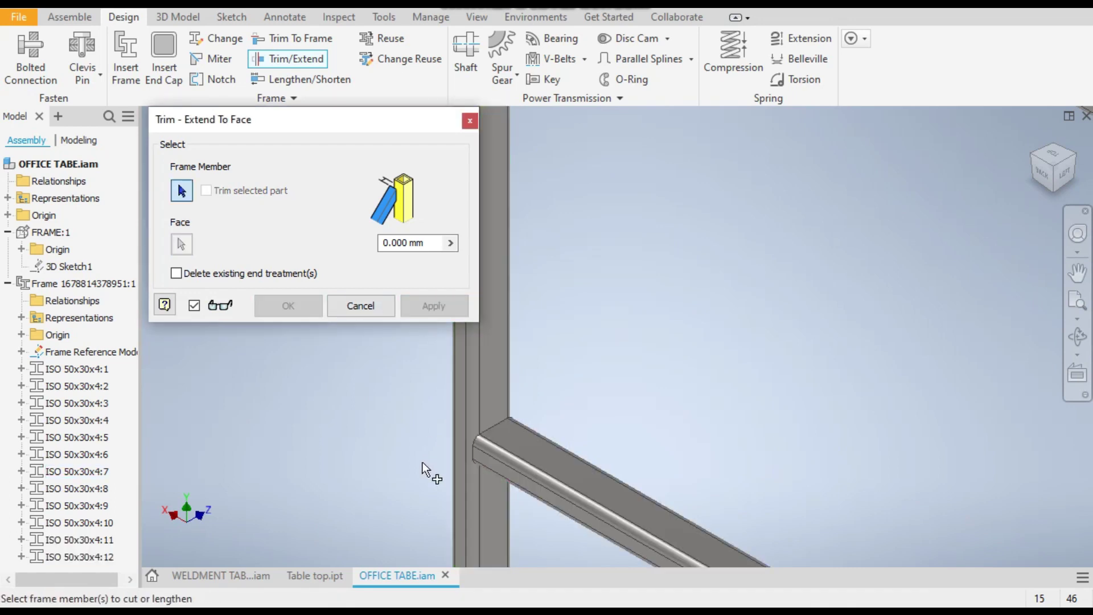
scroll(376, 456, down, 5)
scroll(592, 415, up, 5)
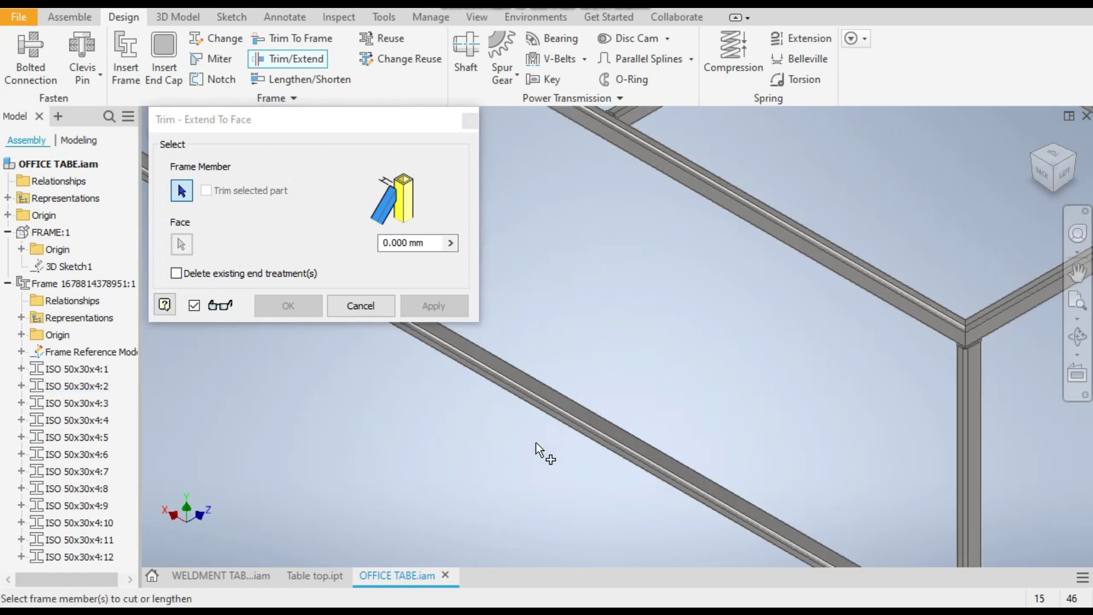
Trim the stretchers' other ends against the opposite legs and finish
click(579, 425)
scroll(580, 426, down, 3)
scroll(797, 331, up, 2)
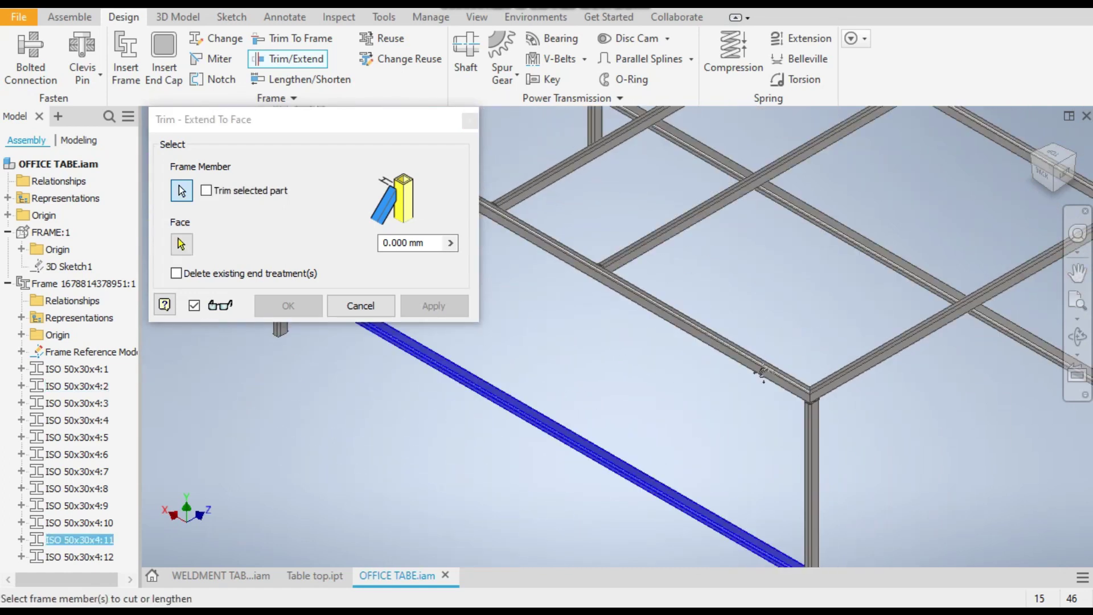
scroll(757, 399, down, 3)
click(779, 398)
scroll(956, 200, up, 2)
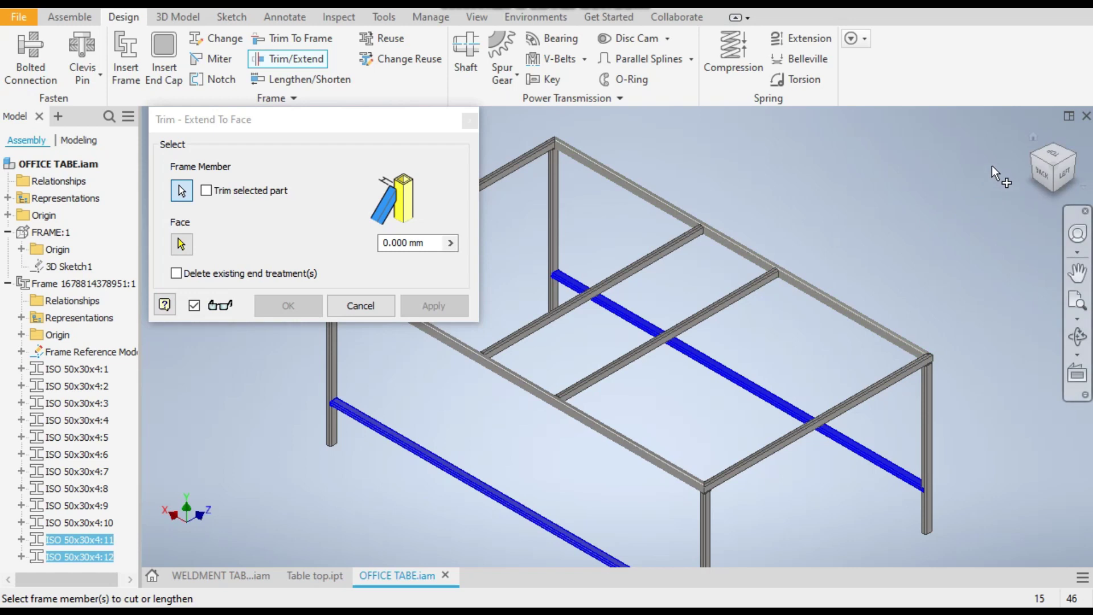
click(1069, 157)
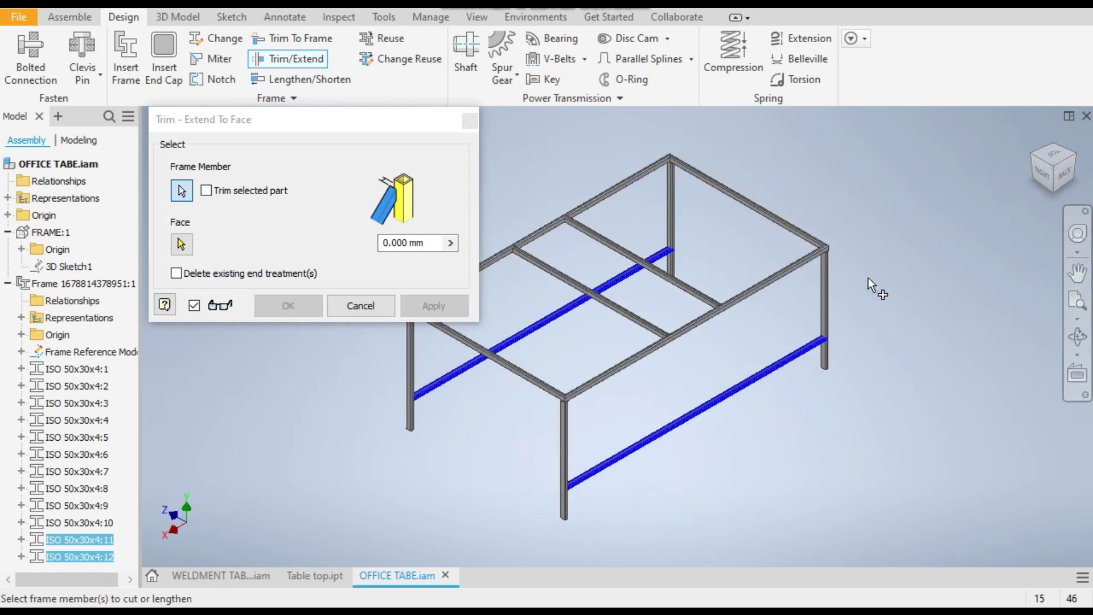
scroll(818, 318, up, 3)
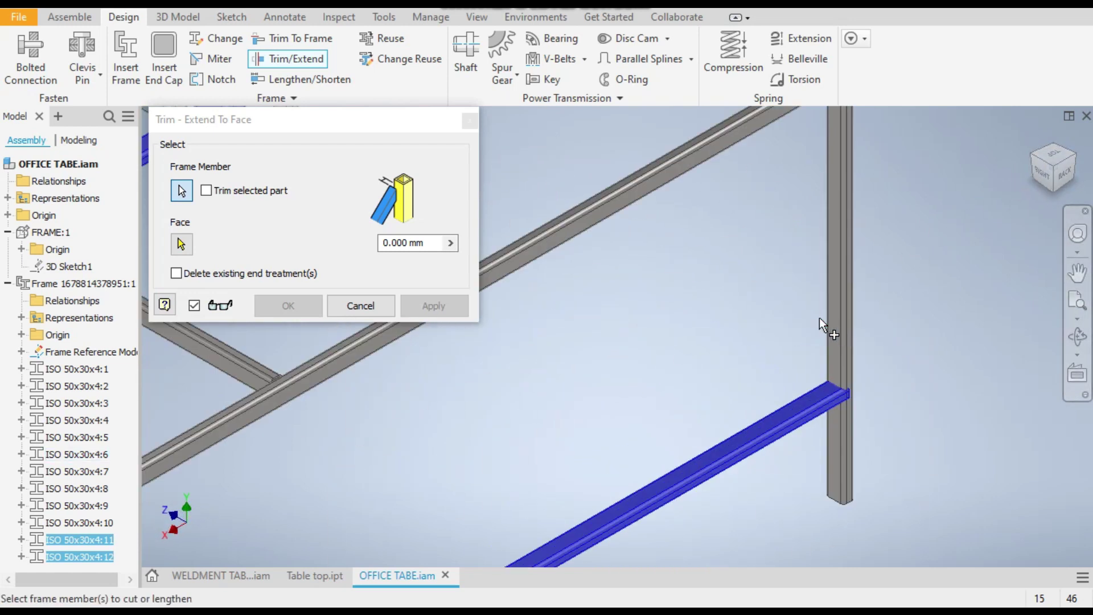
click(183, 245)
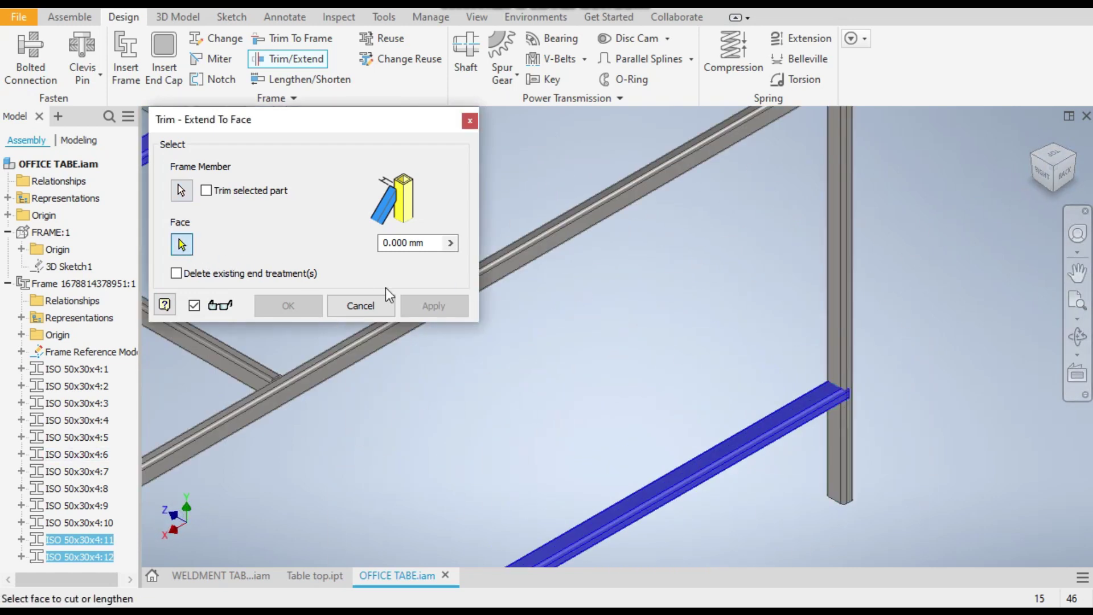
click(832, 346)
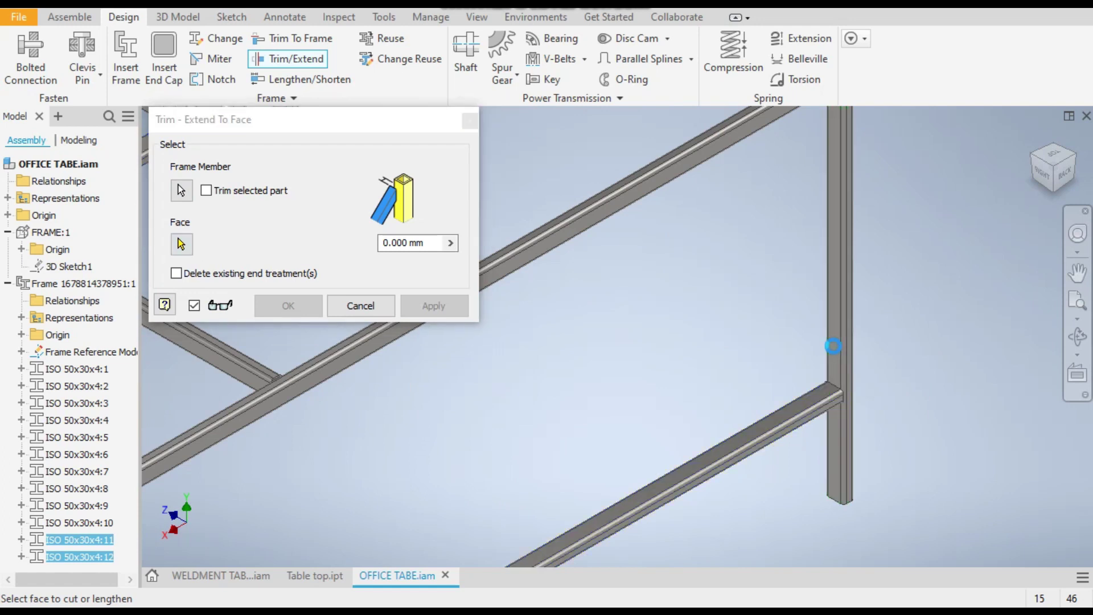
click(458, 308)
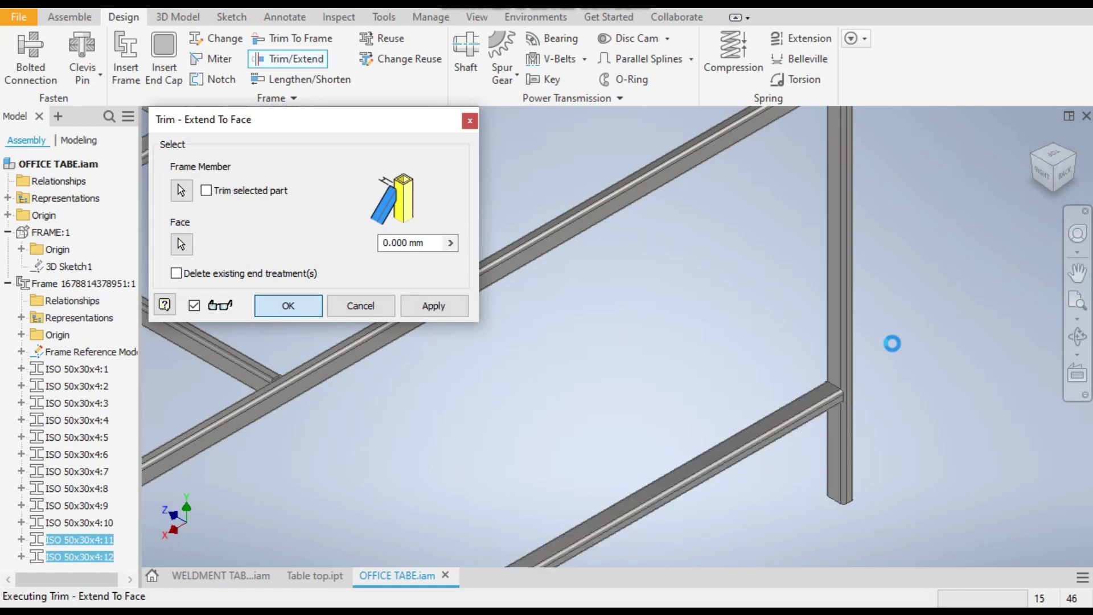
scroll(893, 347, down, 5)
middle_drag(898, 348, 886, 326)
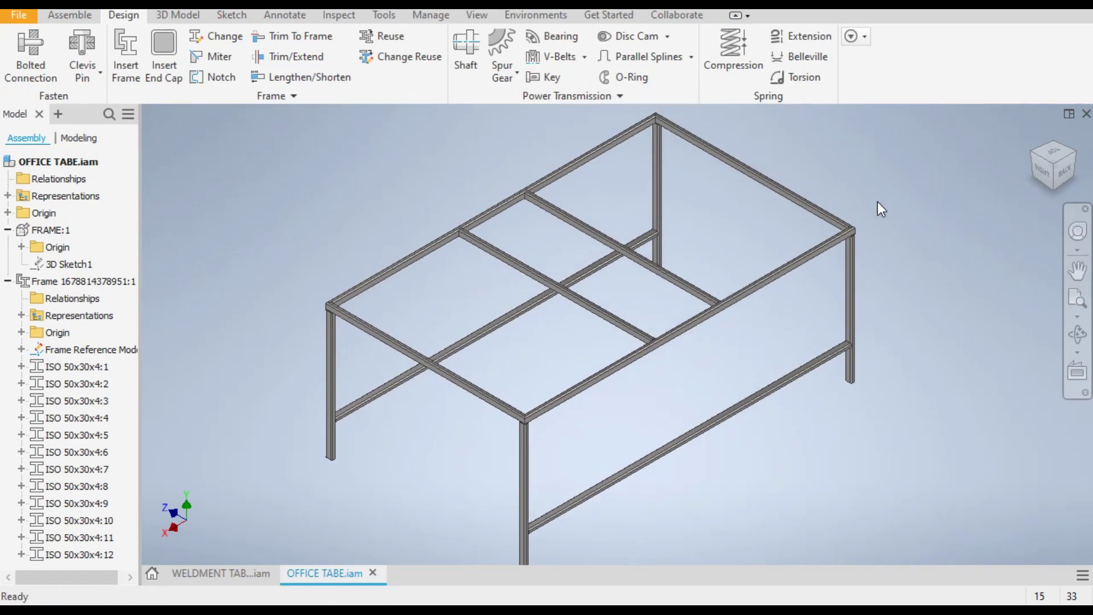
click(233, 581)
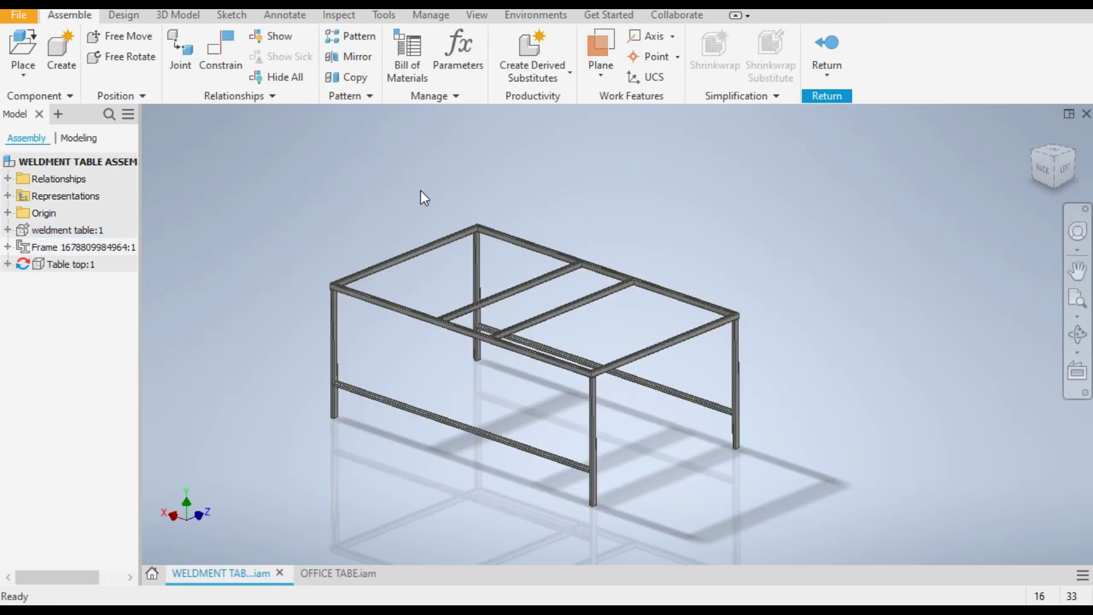
click(828, 55)
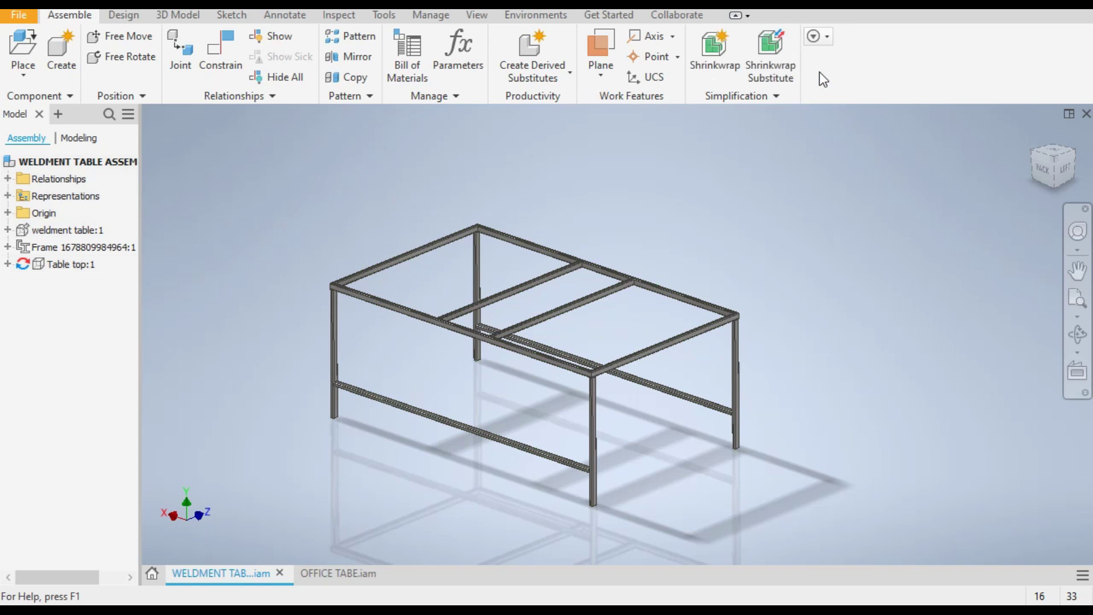
right_click(56, 263)
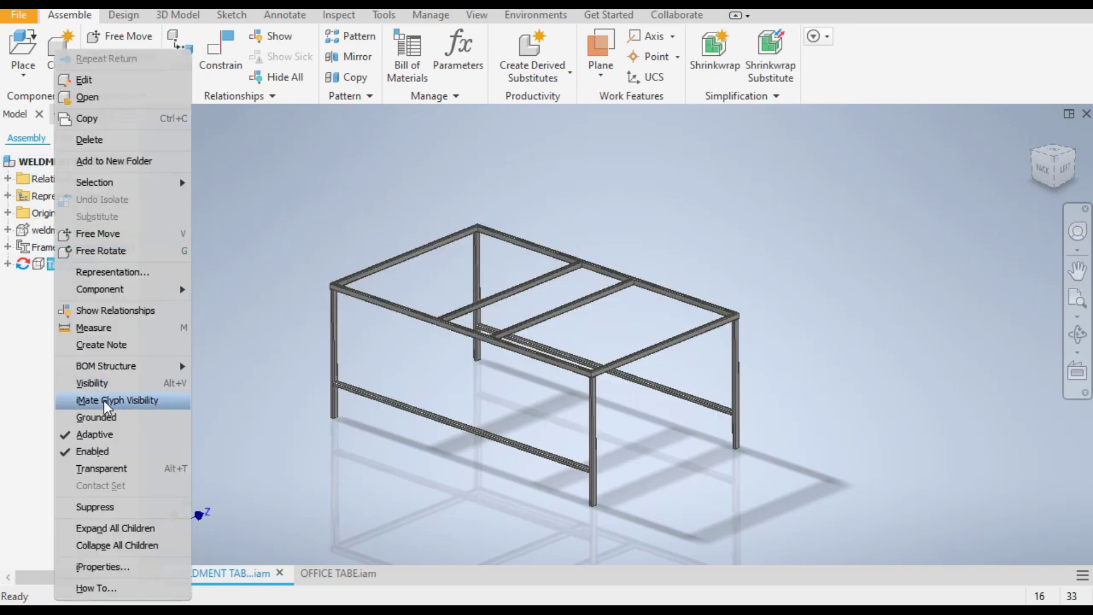
click(92, 383)
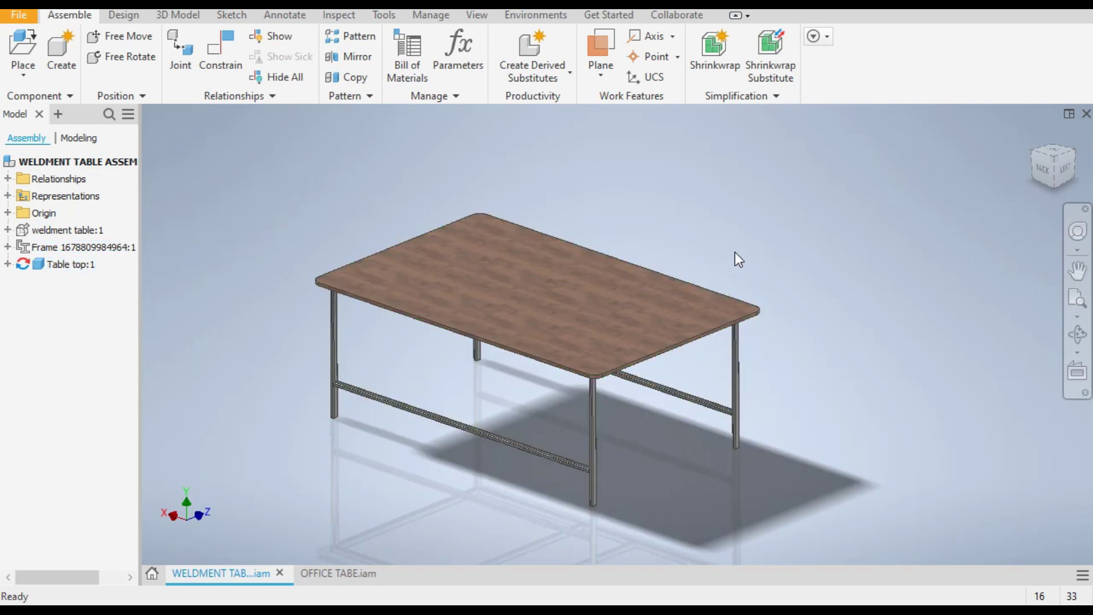
scroll(734, 257, down, 2)
scroll(712, 241, up, 2)
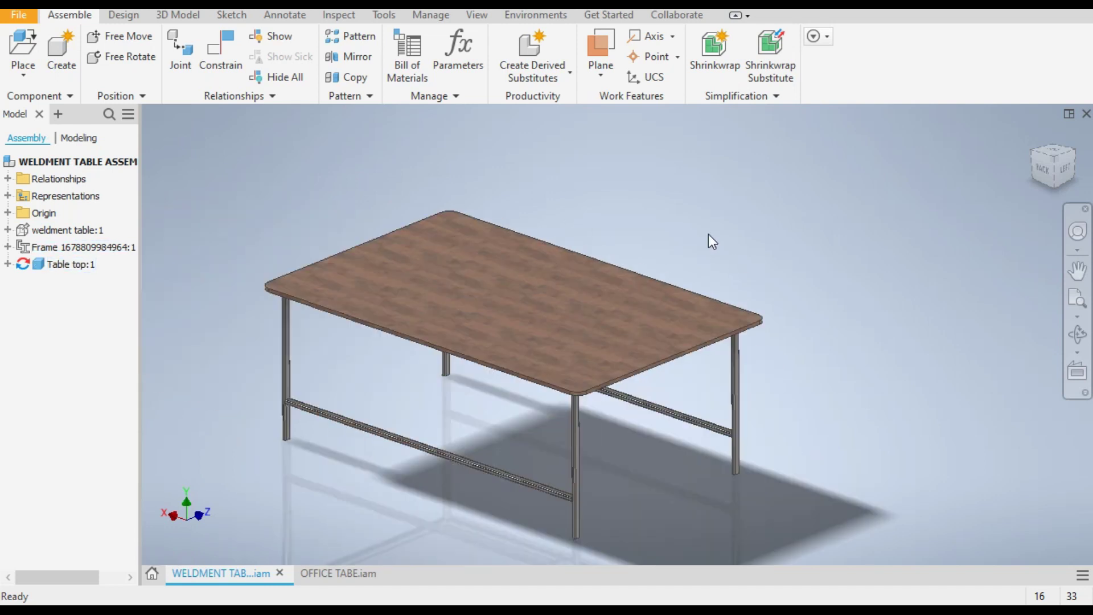
In OFFICE TABE.iam, create a new in-place component named TABLE TOP on a beam face
click(330, 575)
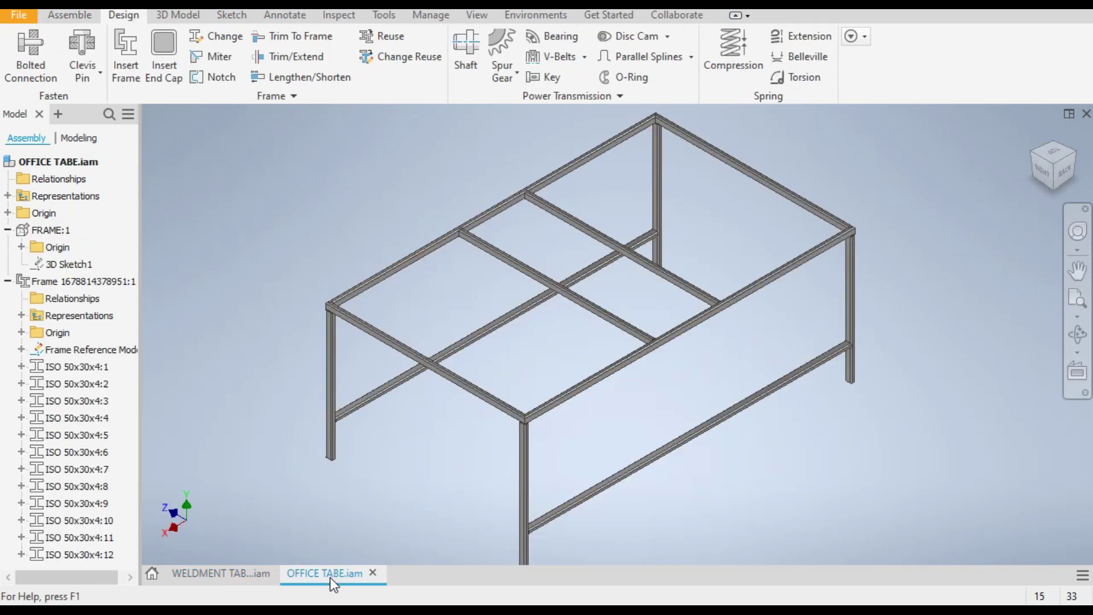
click(64, 15)
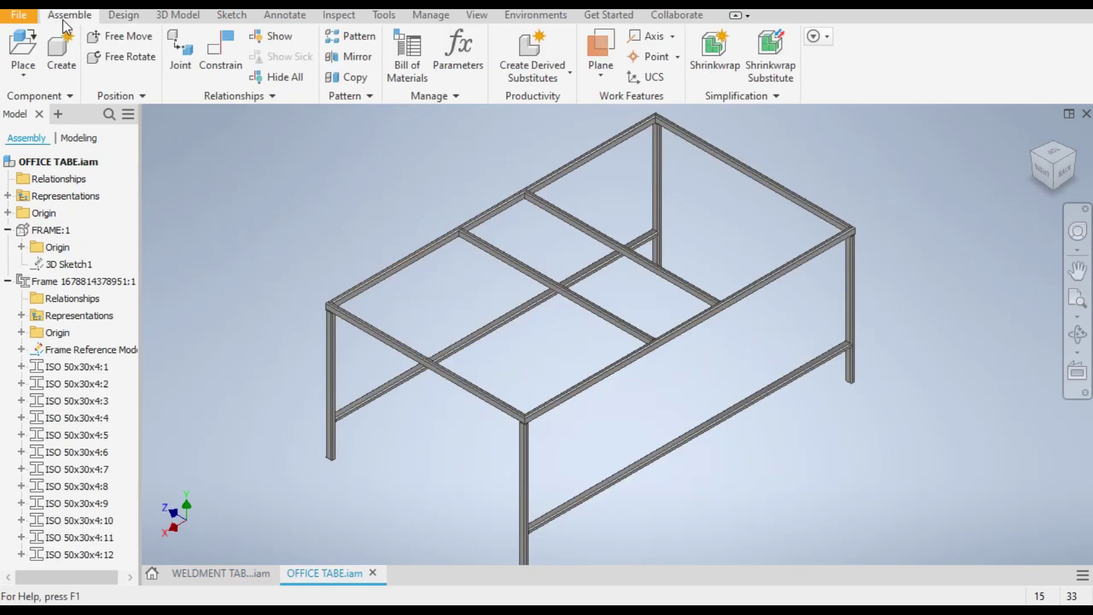
click(64, 52)
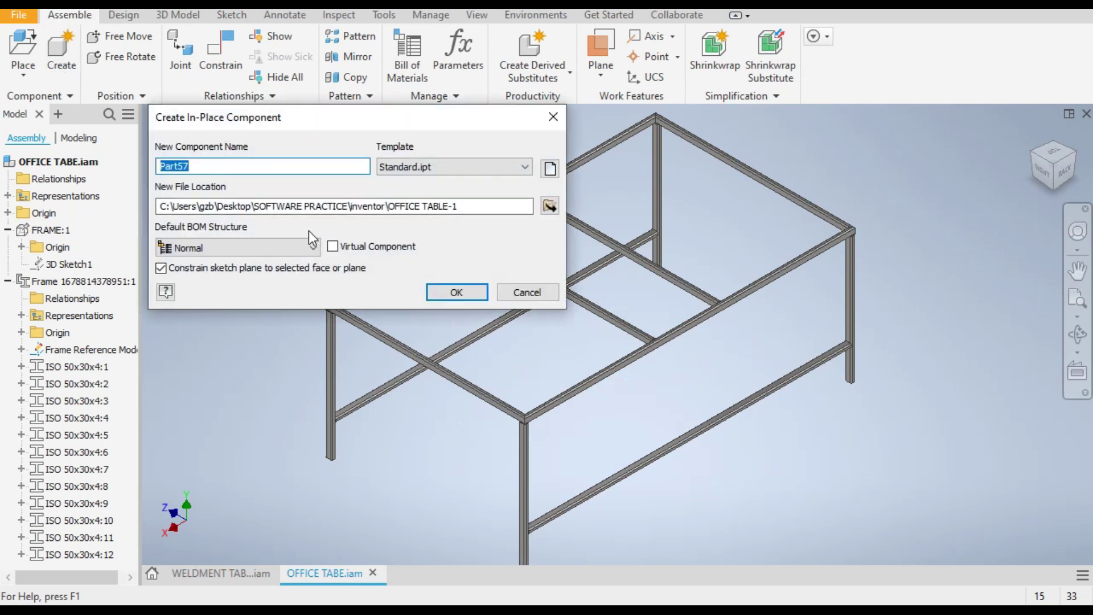
text(T)
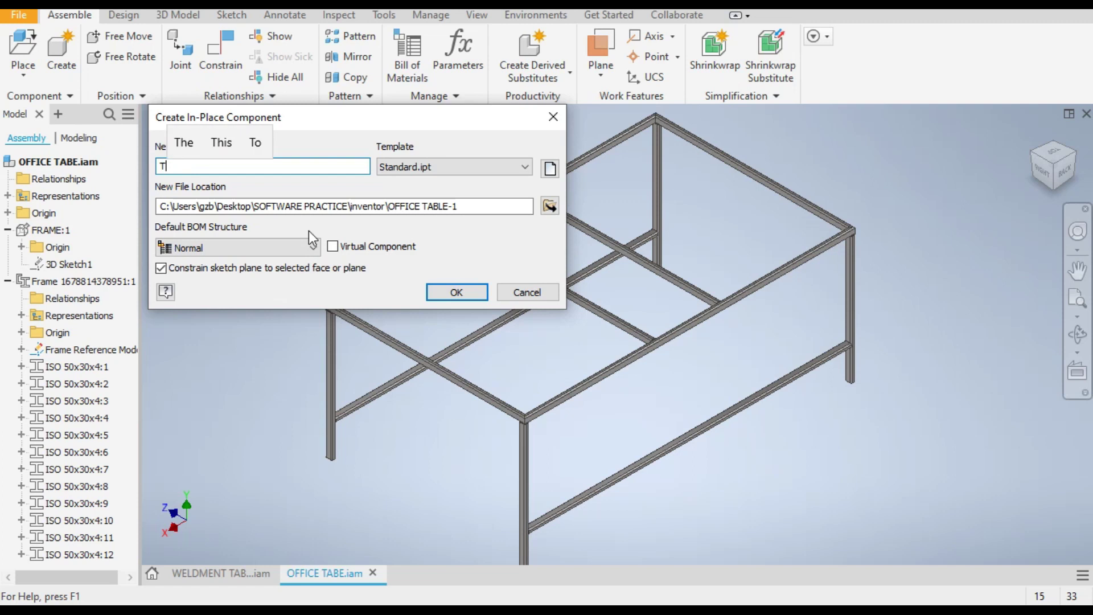
text(ABLE )
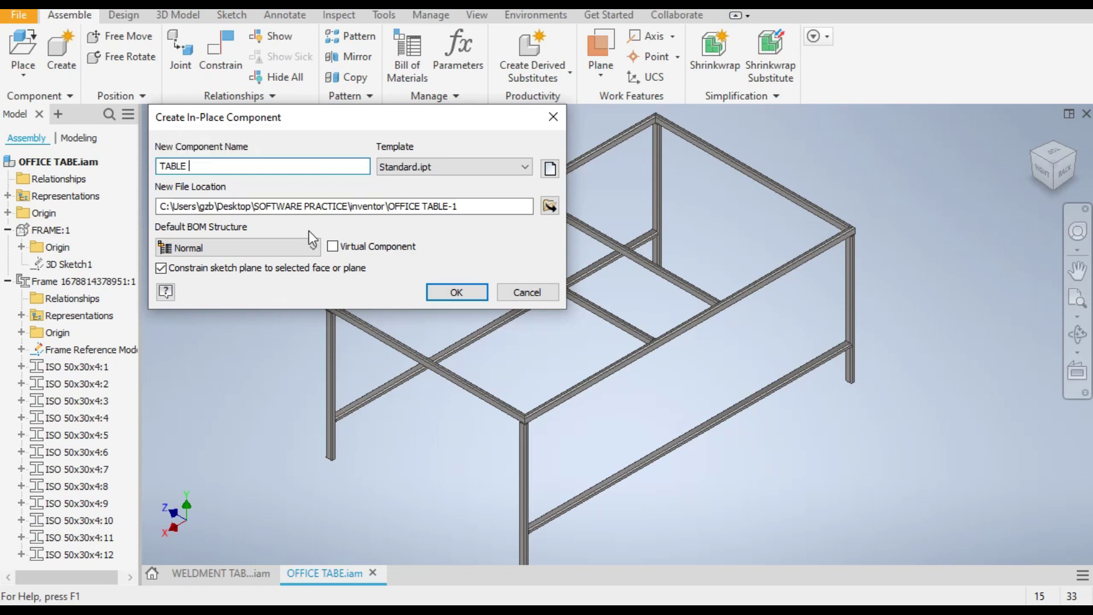
text(TOP)
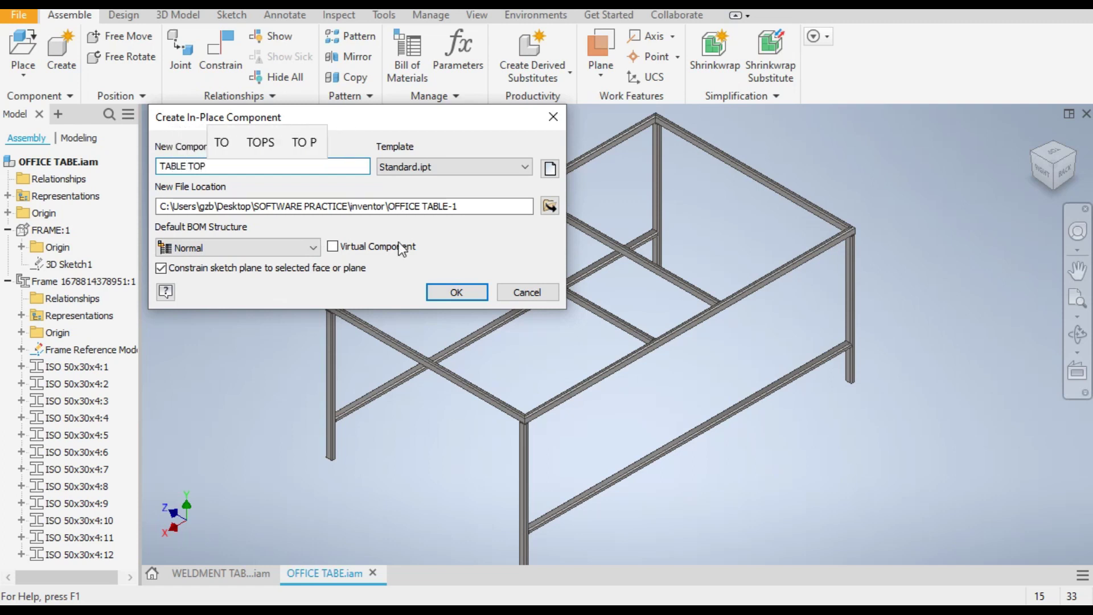
click(455, 293)
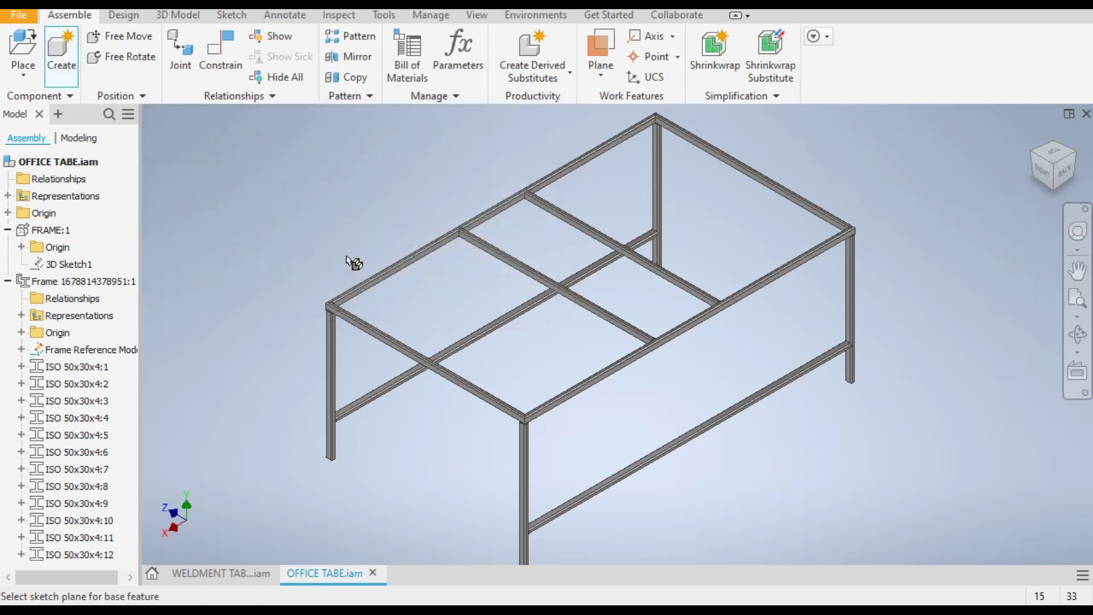
scroll(364, 282, up, 4)
scroll(383, 312, up, 4)
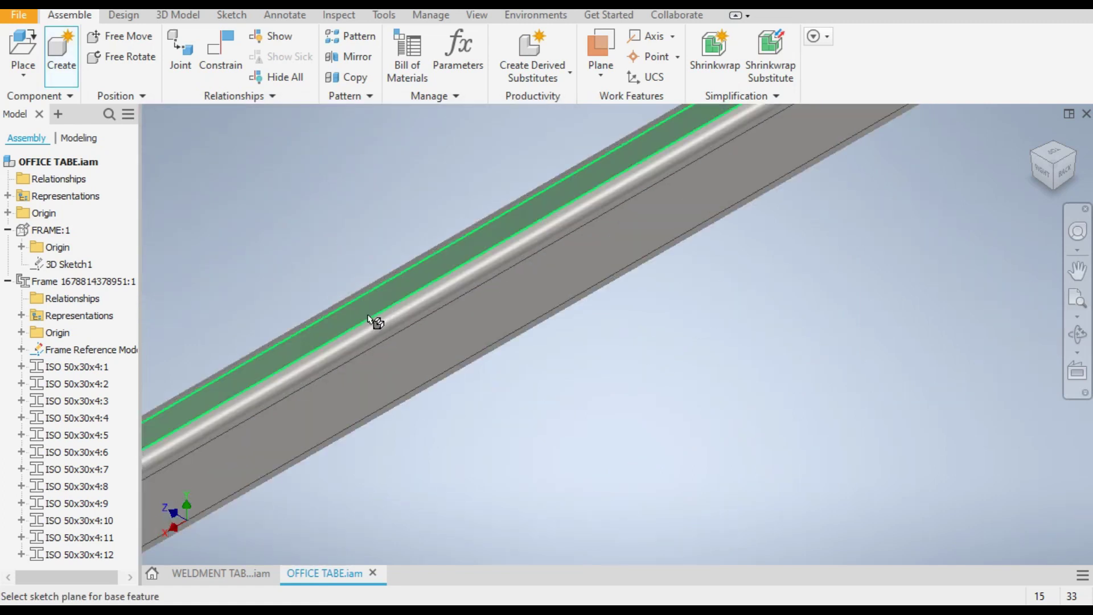
click(371, 305)
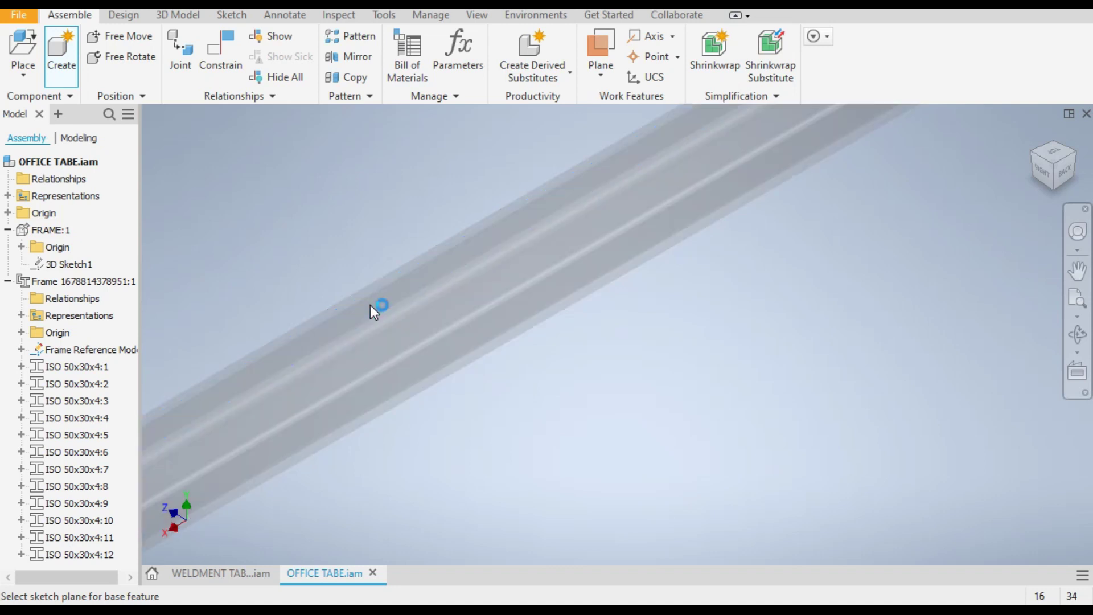
scroll(449, 328, down, 6)
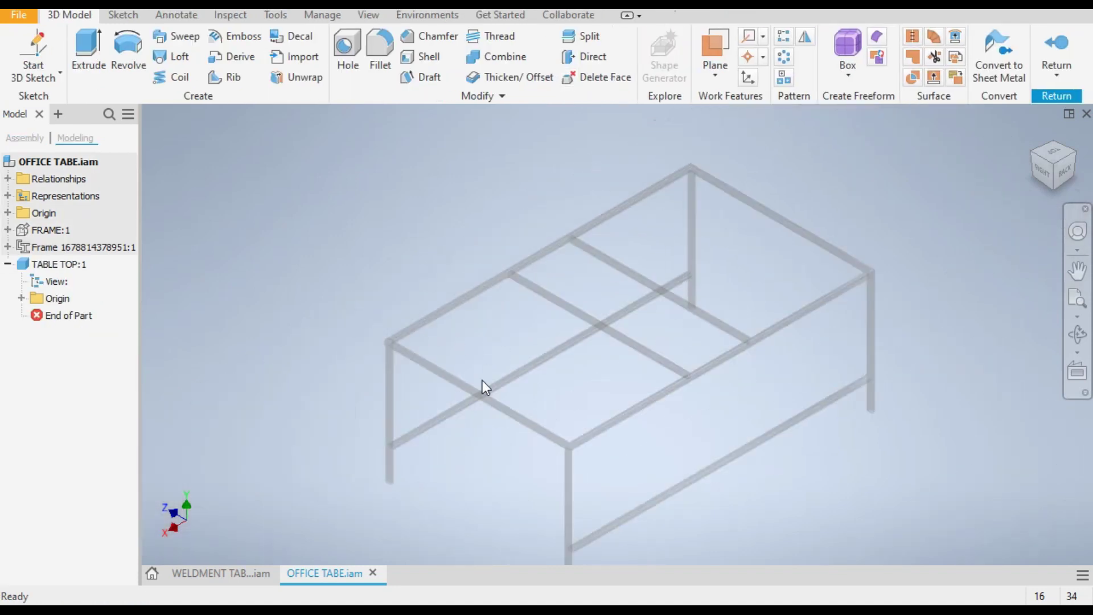
Open the TABLE TOP part in its own tab
right_click(64, 264)
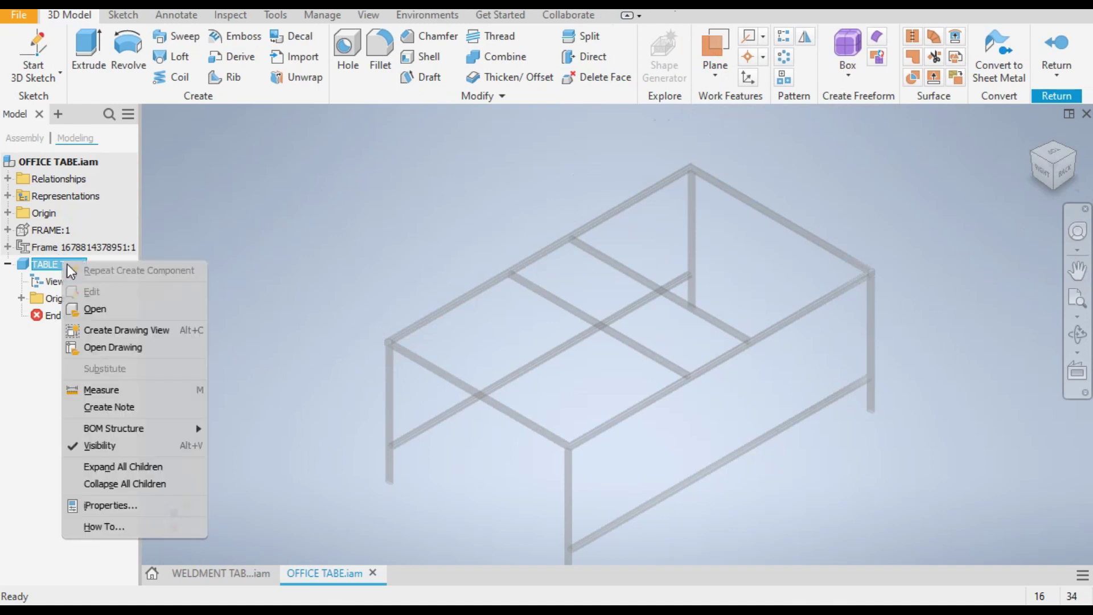
click(104, 309)
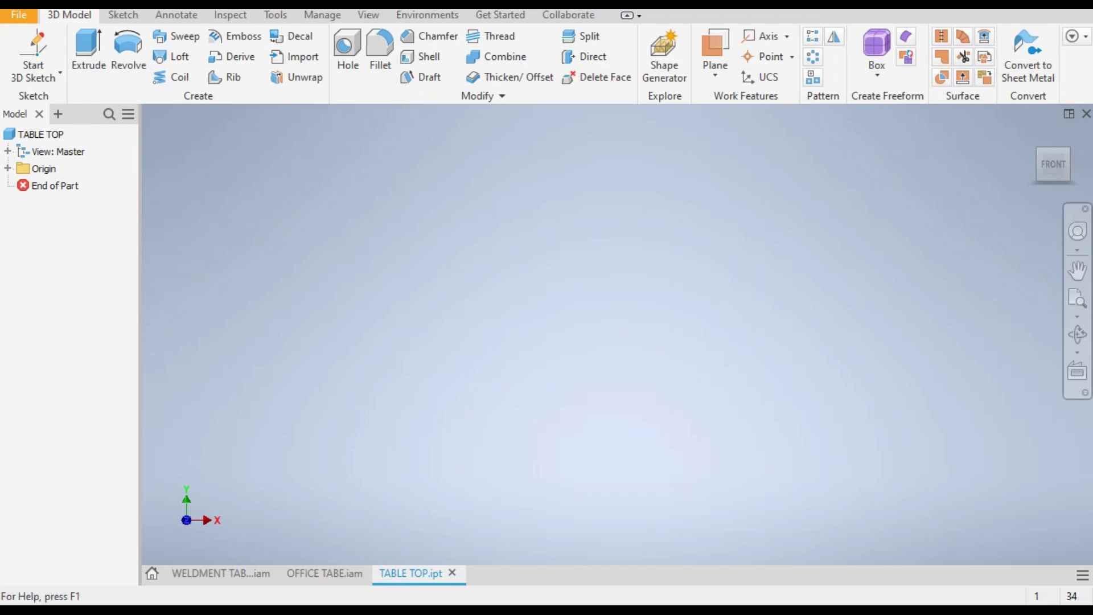
click(39, 79)
Sketch on the XZ plane and draw a two-point center rectangle from the origin
click(43, 104)
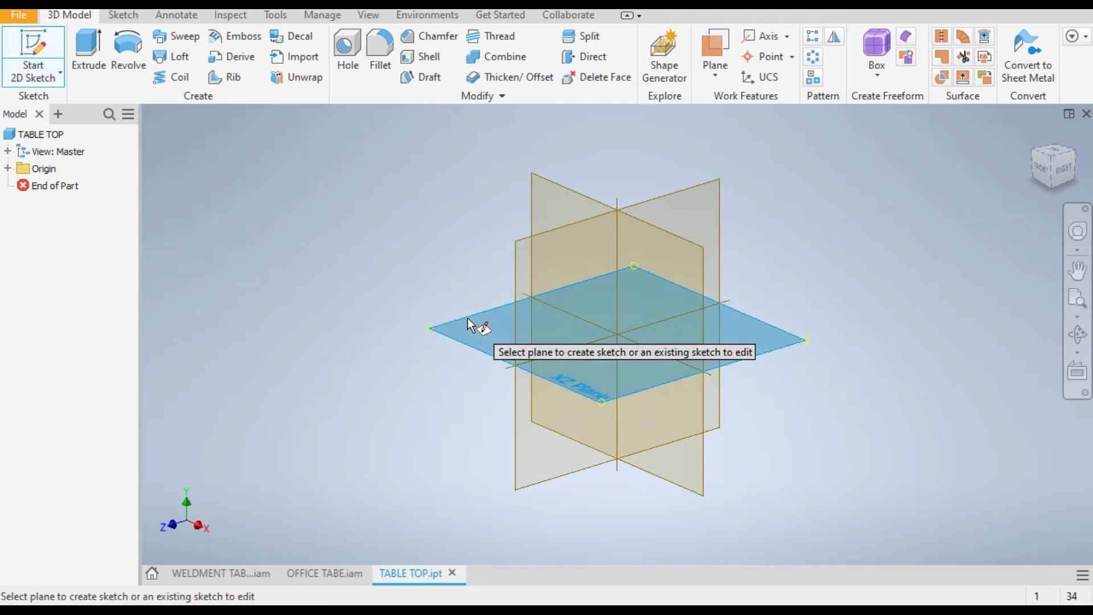
click(467, 321)
click(1076, 144)
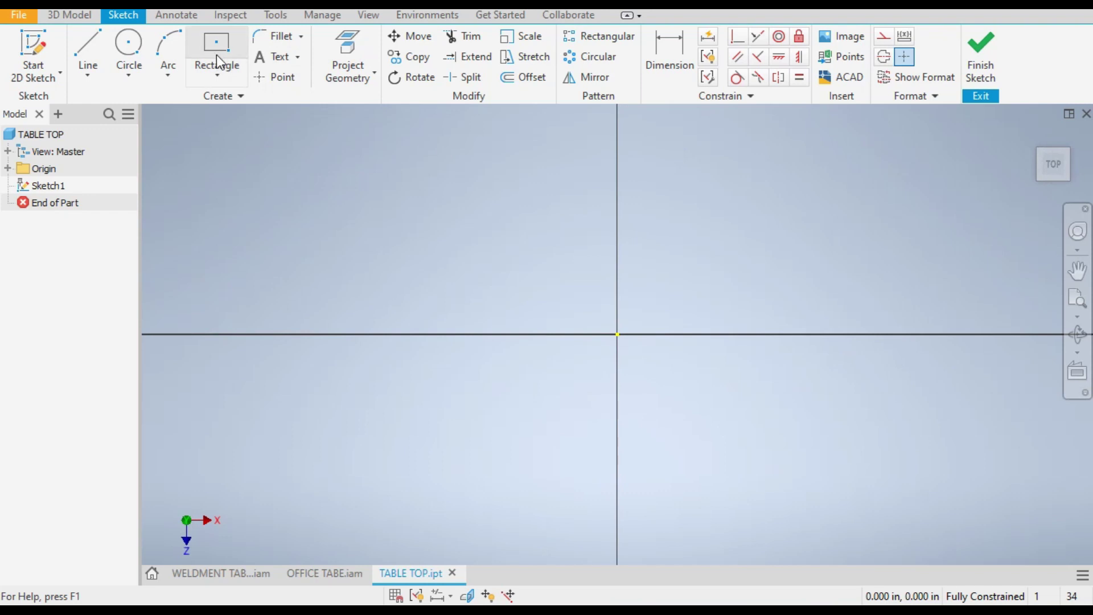
click(218, 82)
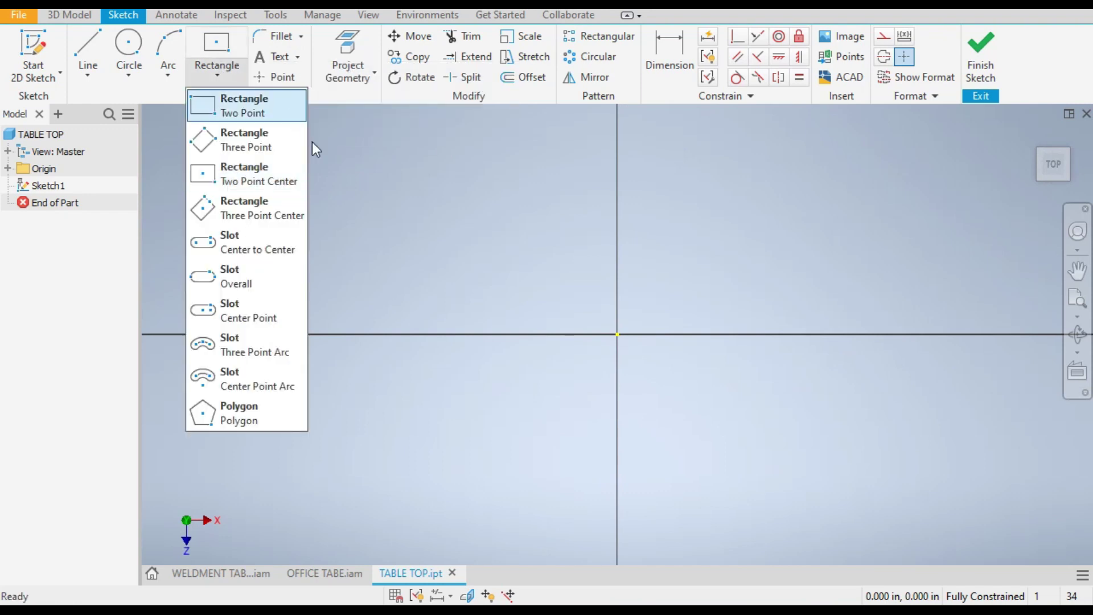
click(232, 187)
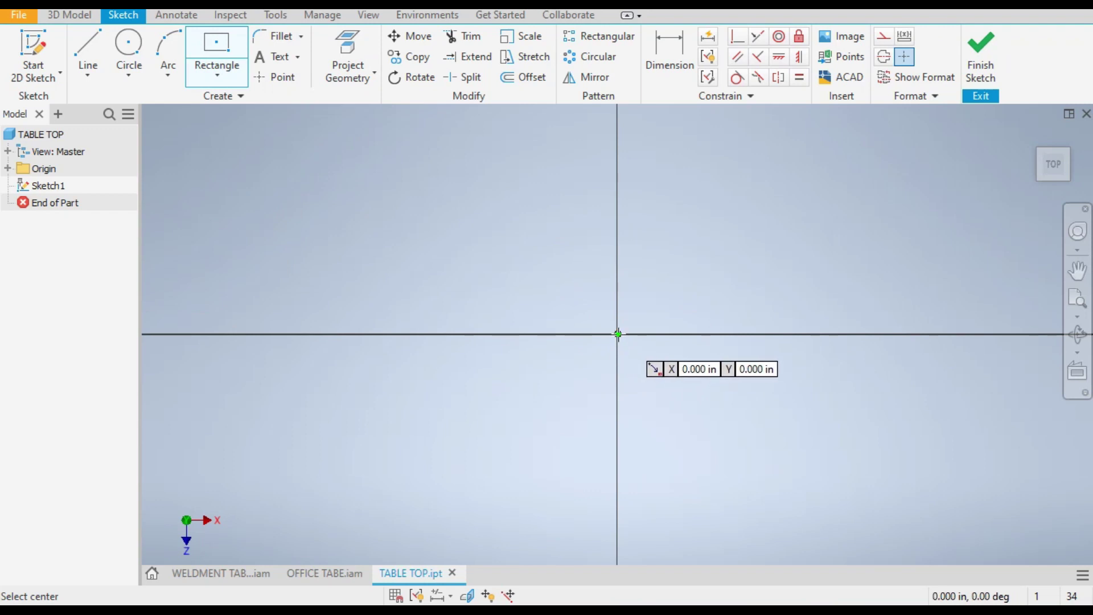
click(618, 334)
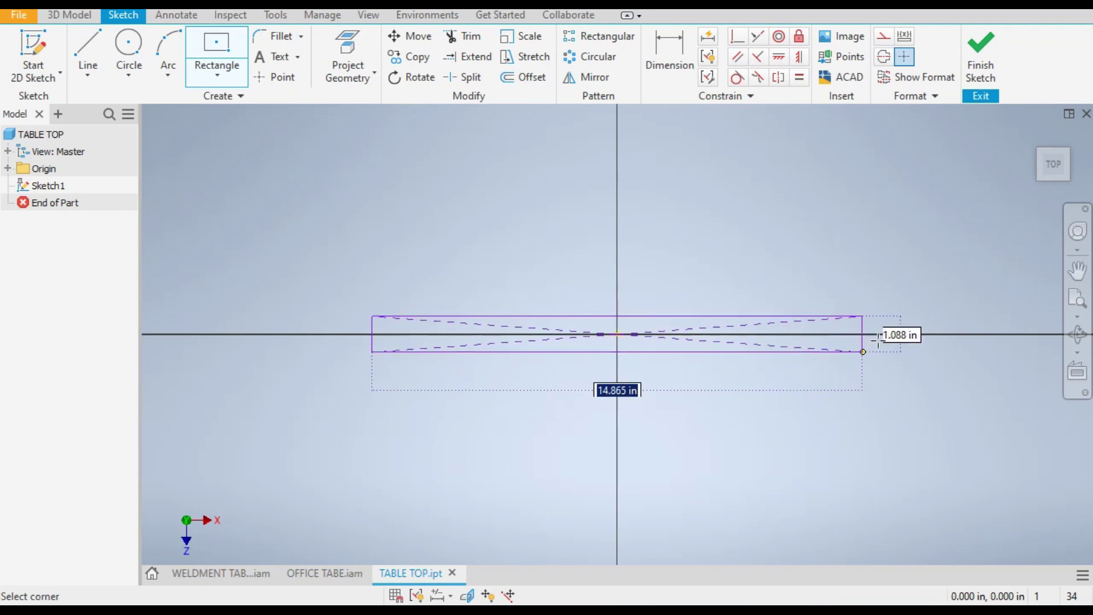
click(889, 503)
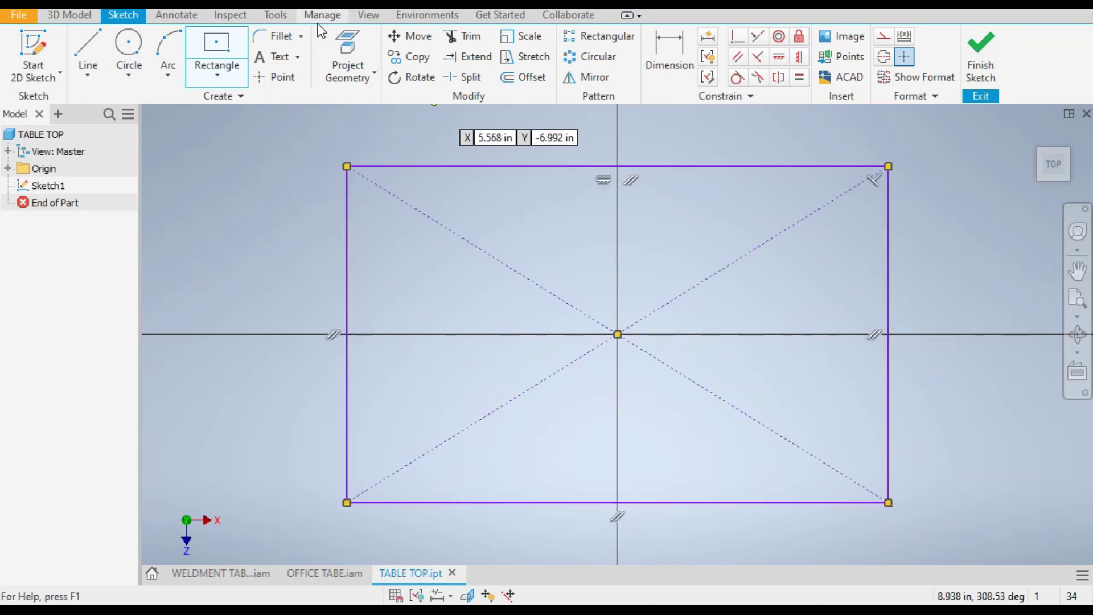
click(283, 18)
Set the TABLE TOP document's length unit to millimeter in Document Settings
click(312, 62)
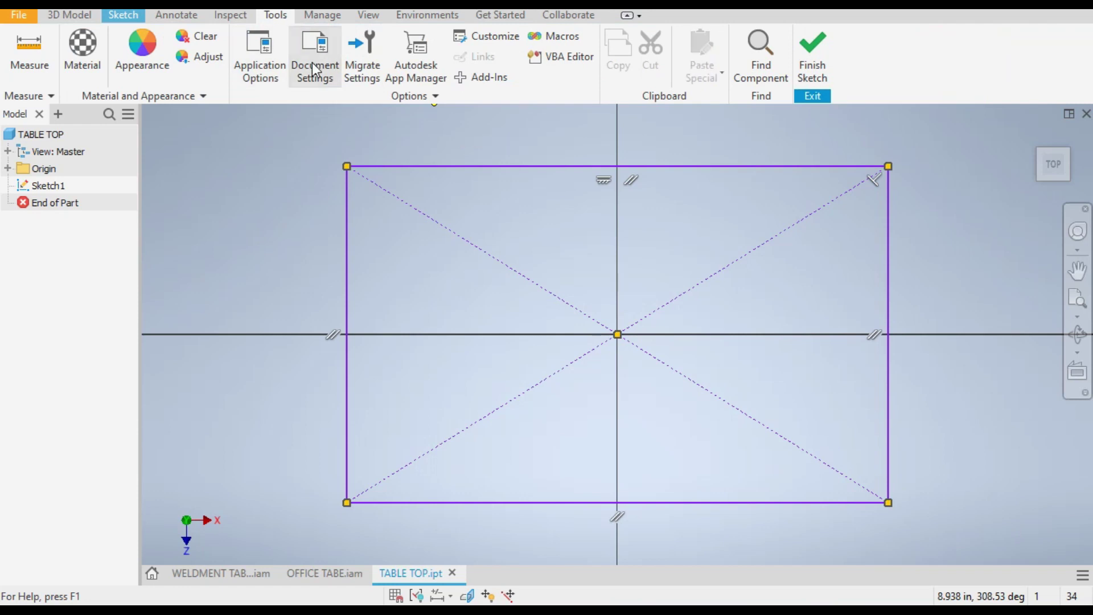
click(393, 78)
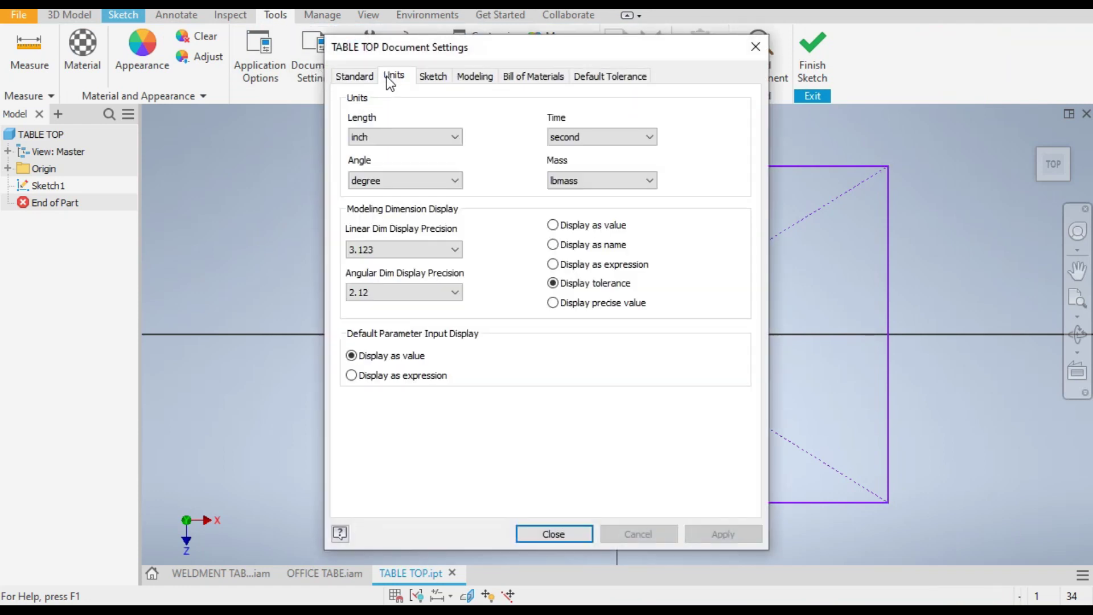
click(367, 139)
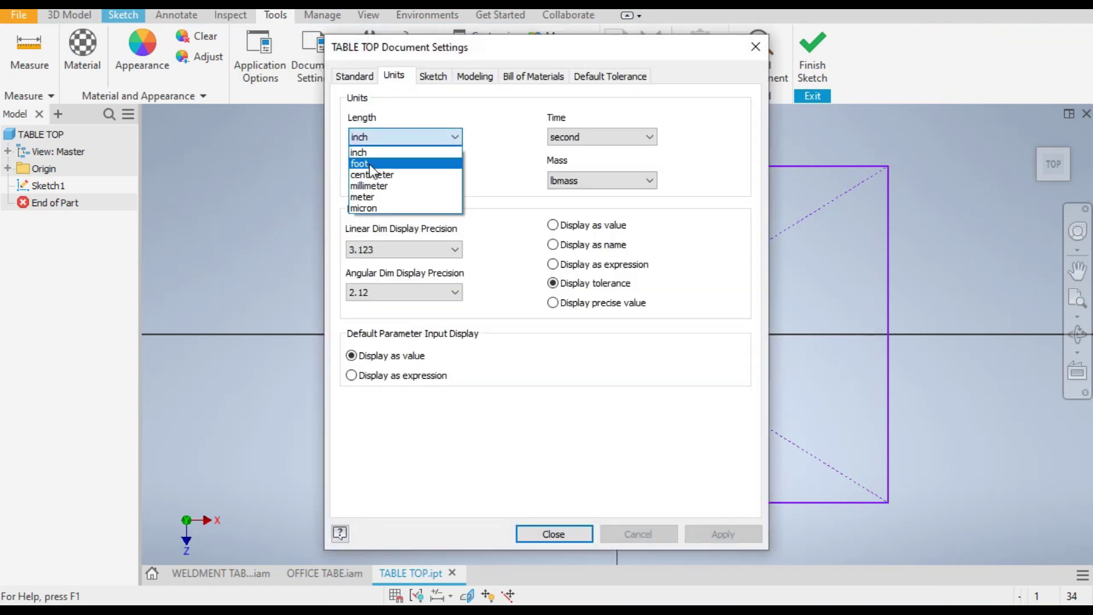
click(371, 186)
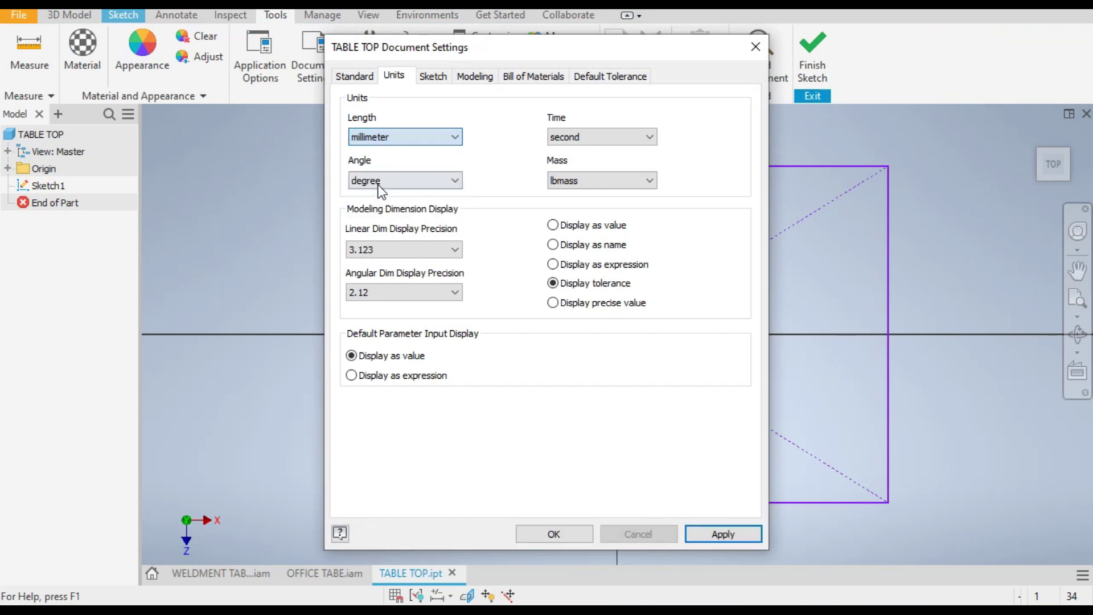
click(550, 534)
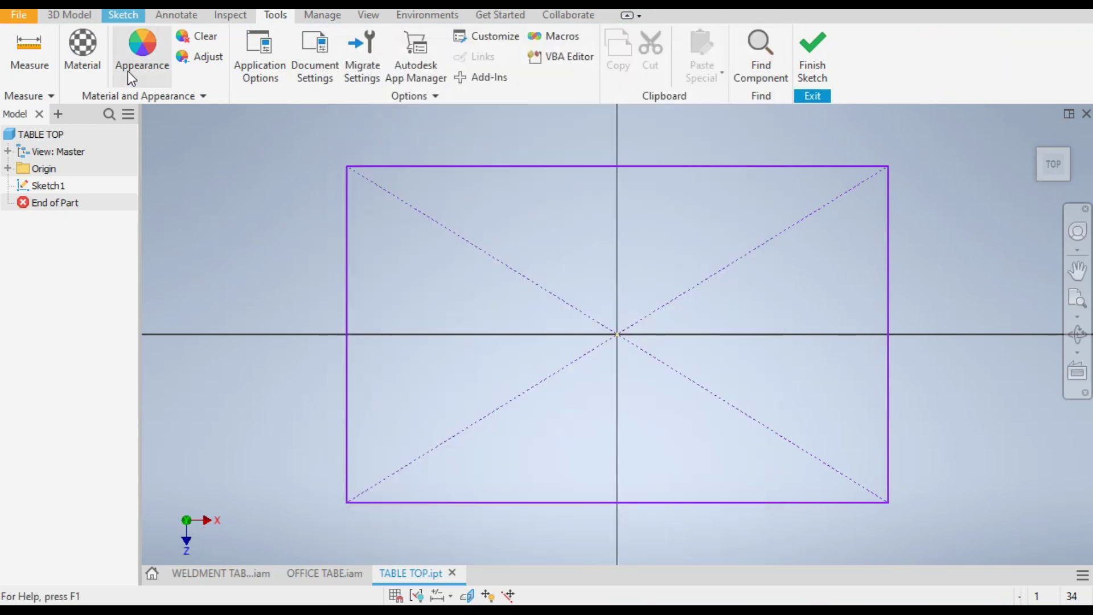
click(129, 16)
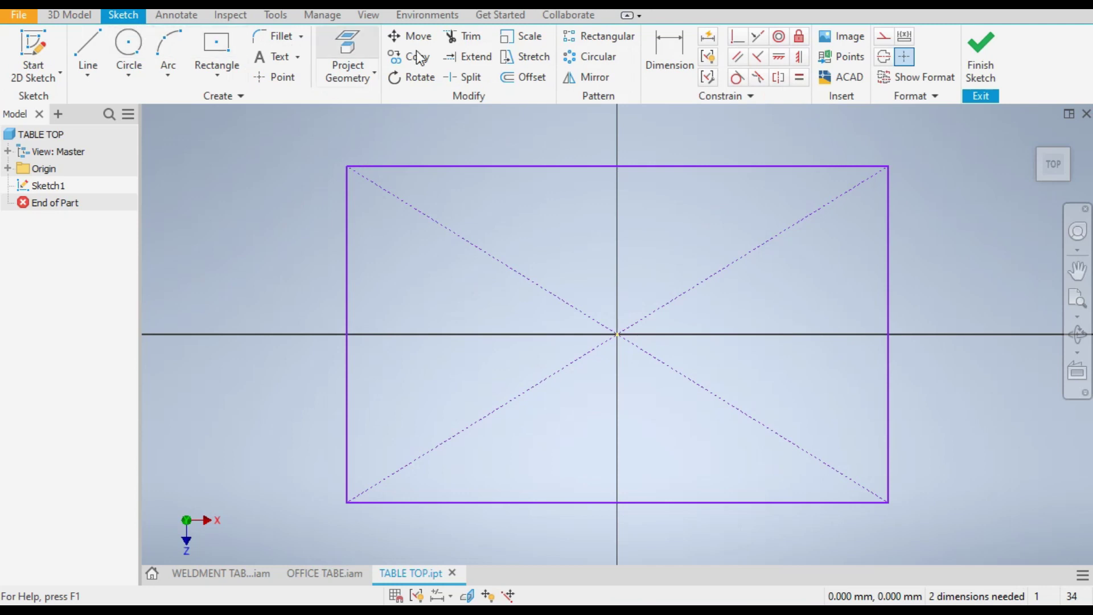
Dimension the rectangle 2750 wide by 1750 high and finish the sketch
click(672, 46)
click(564, 171)
click(641, 224)
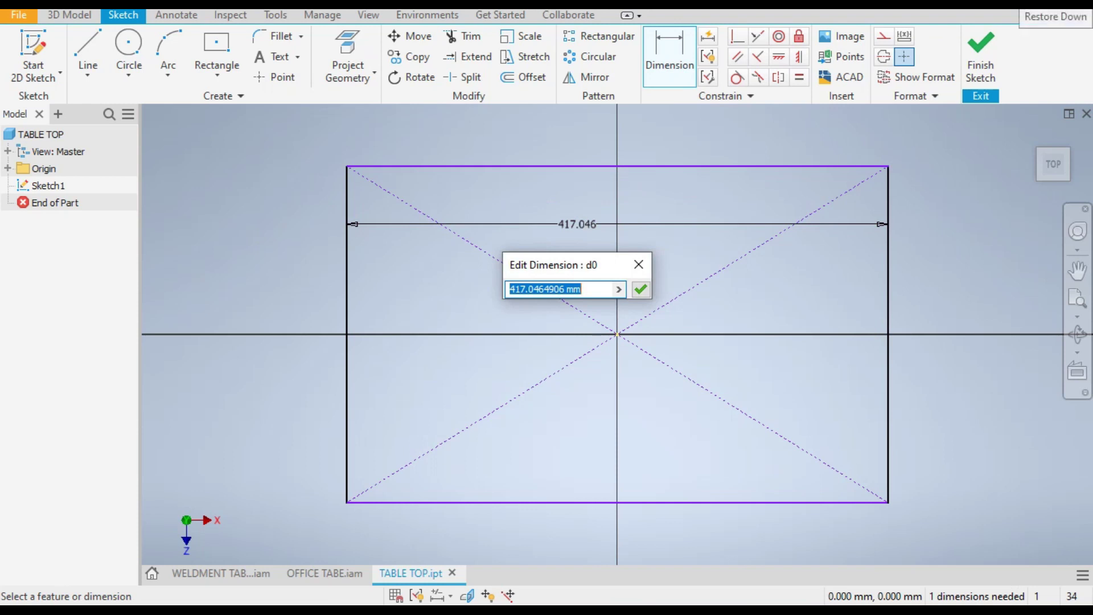
text(275)
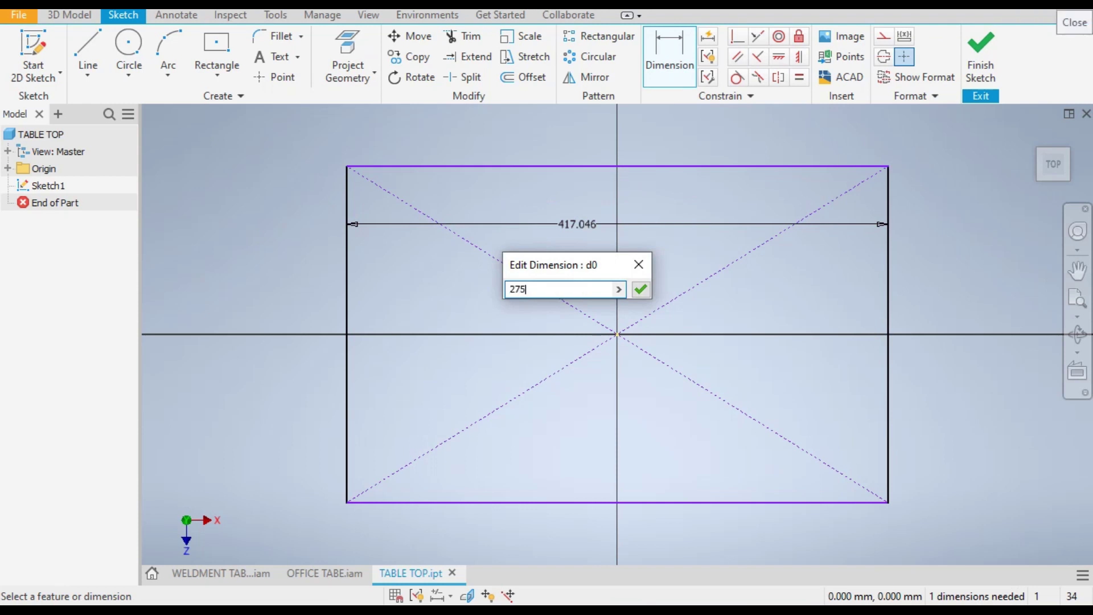
text(0)
key(Return)
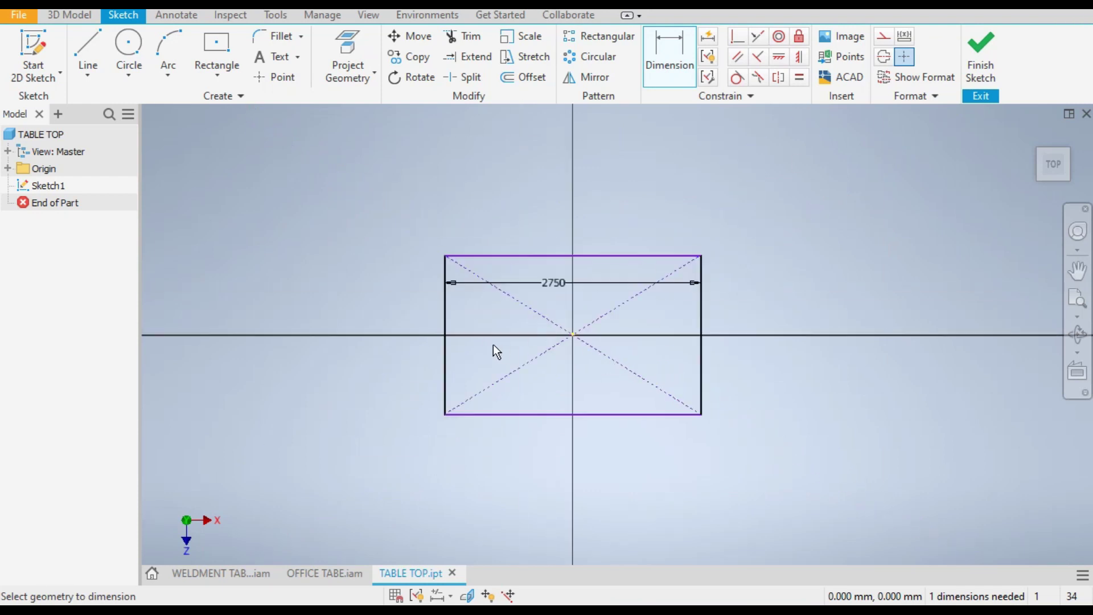
click(446, 361)
click(394, 350)
text(1750)
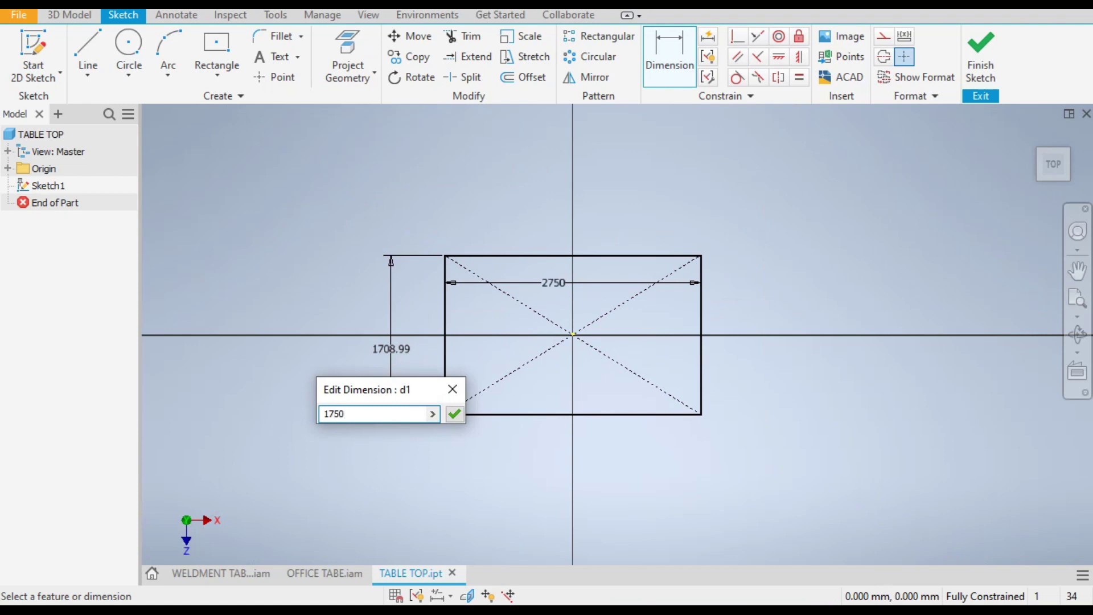
key(Return)
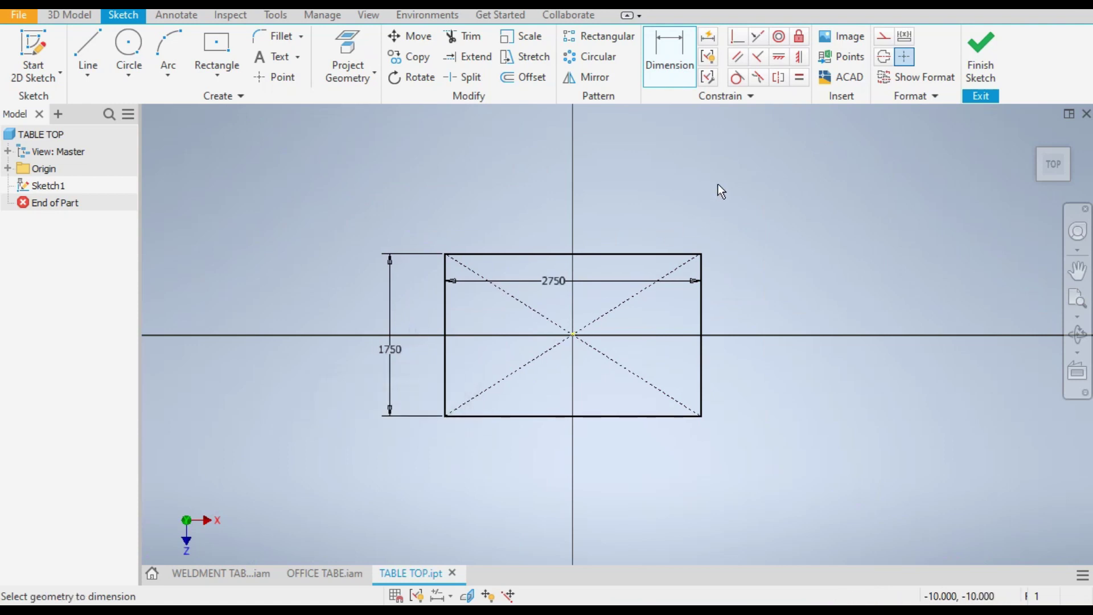
click(988, 54)
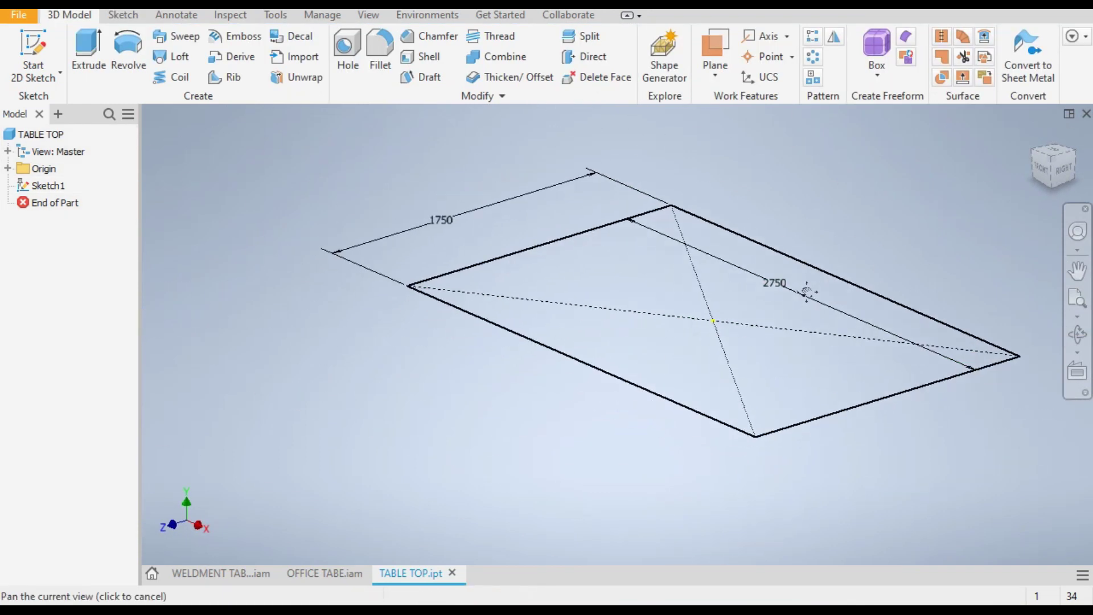
Extrude the rectangle 25 mm into the table-top plate
click(107, 51)
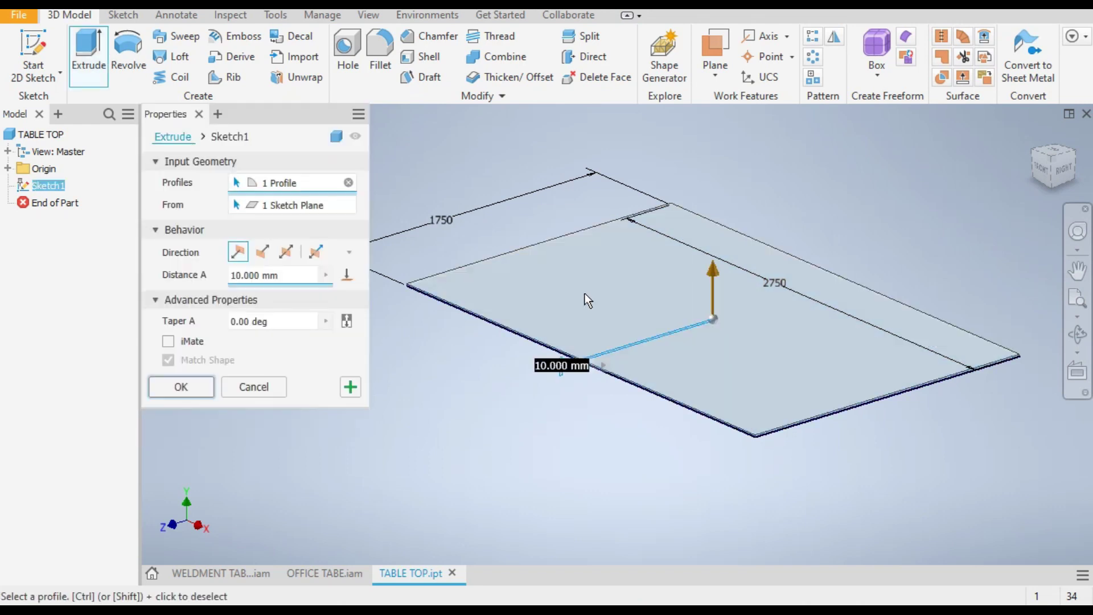
text(2)
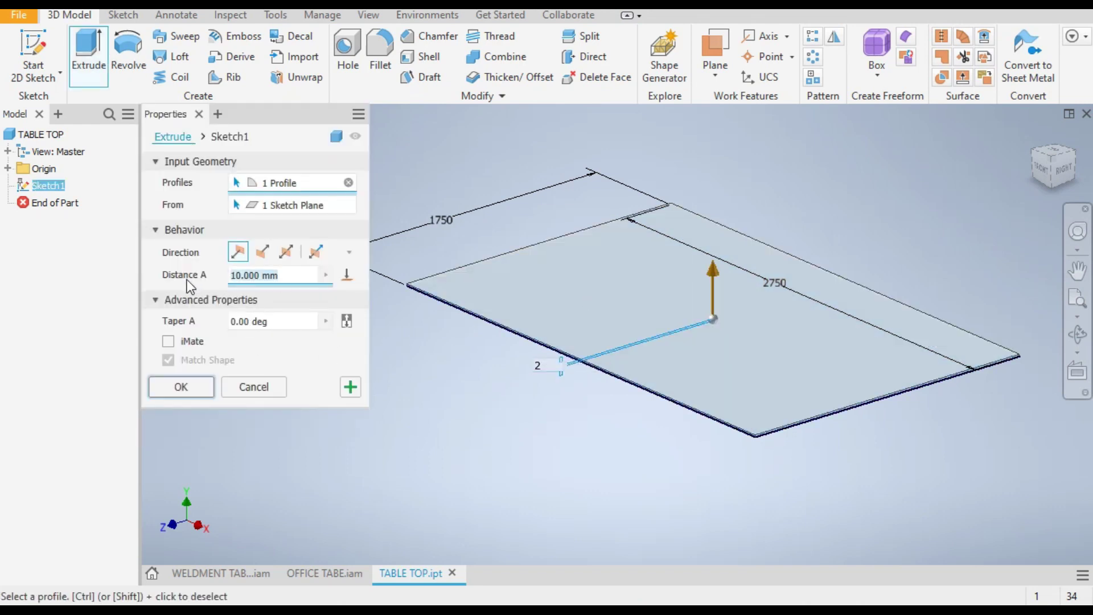
text(5)
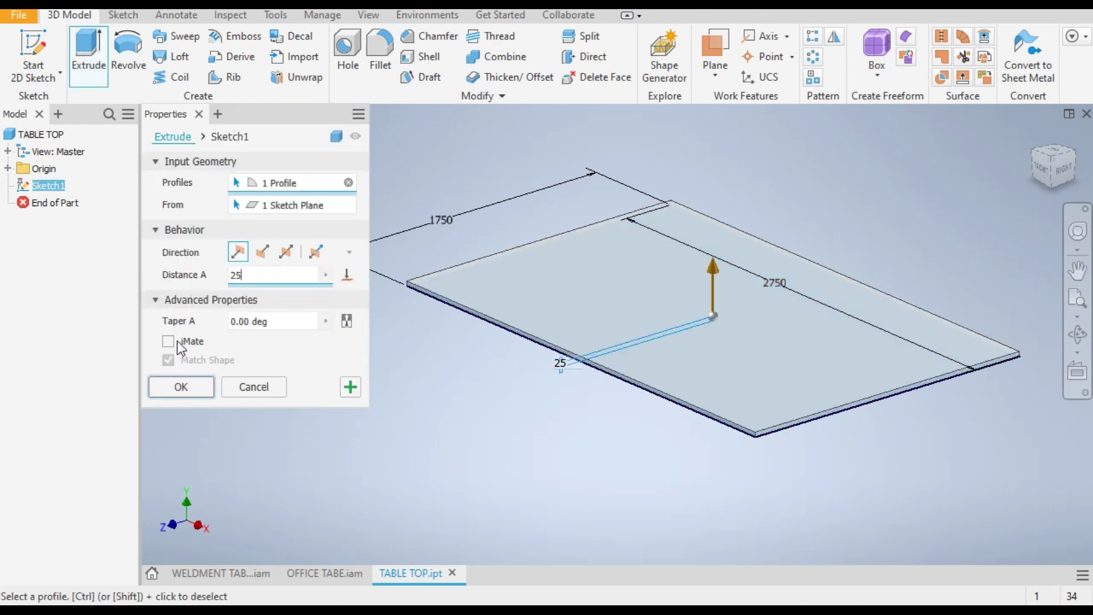
click(173, 392)
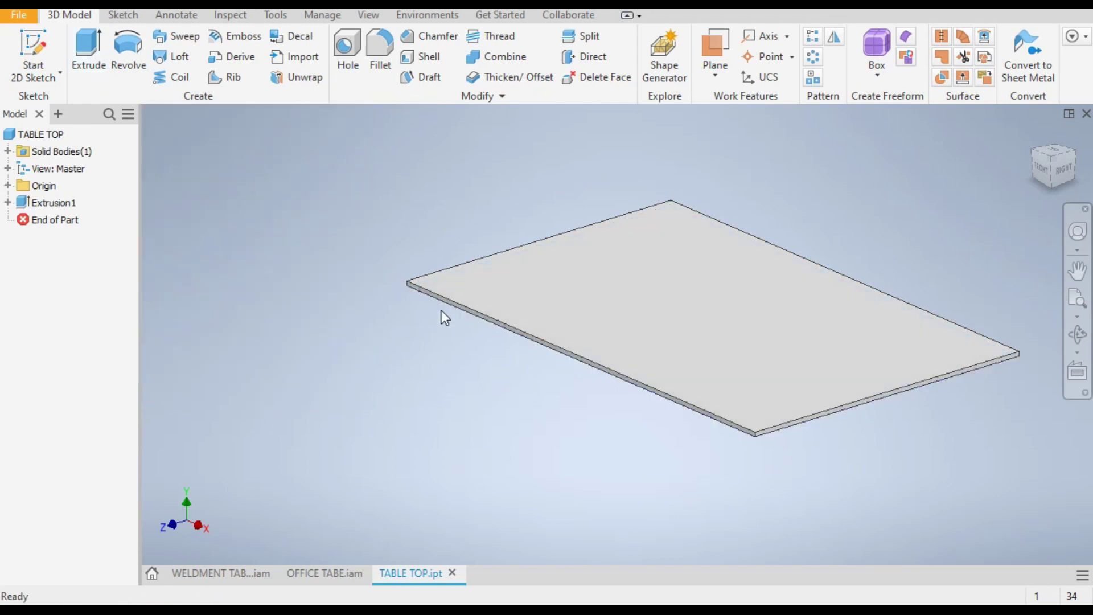
scroll(421, 296, down, 4)
click(397, 271)
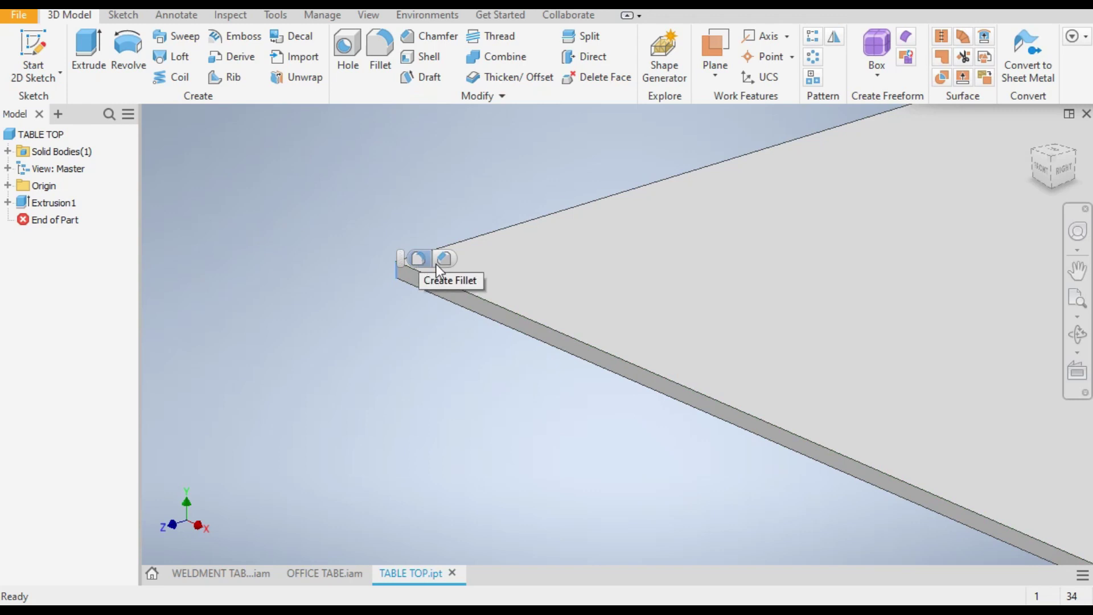
Start a fillet on the first vertical corner edge with radius 75
click(419, 261)
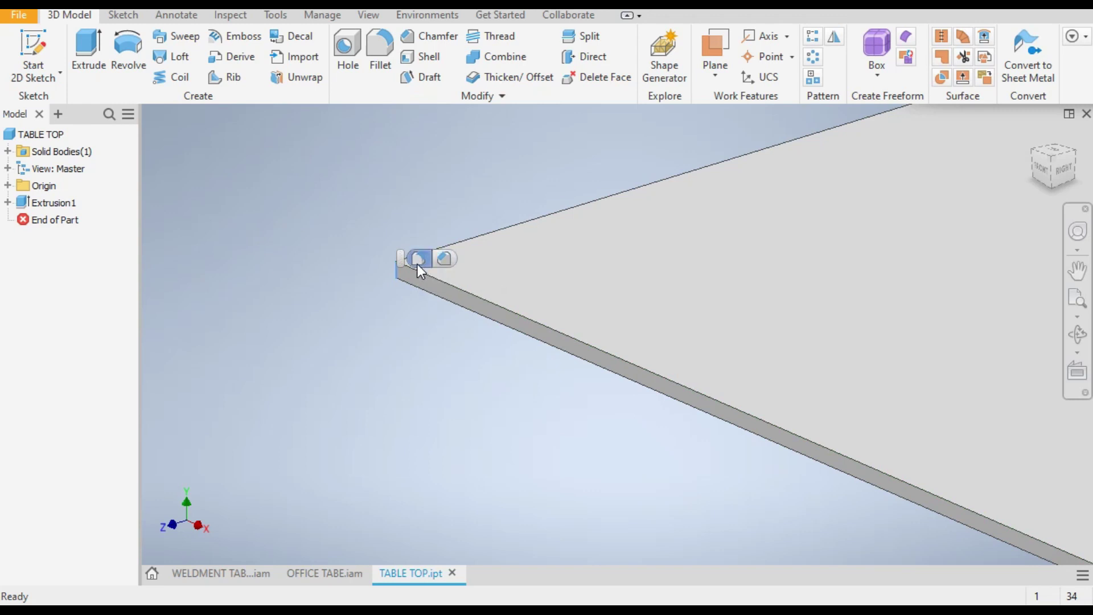
click(339, 194)
text(75)
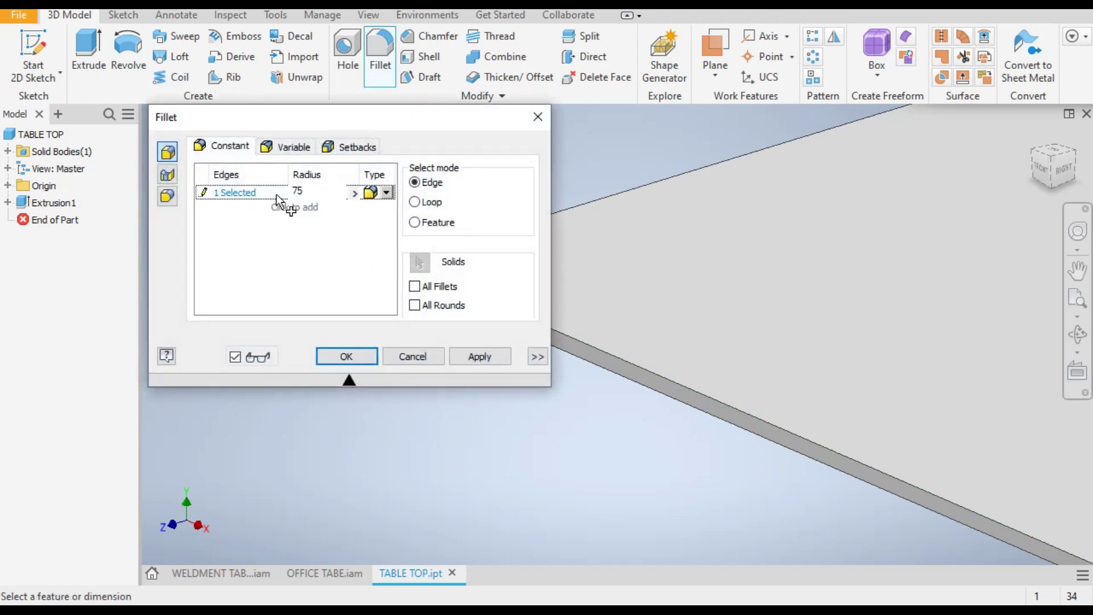
scroll(752, 214, down, 3)
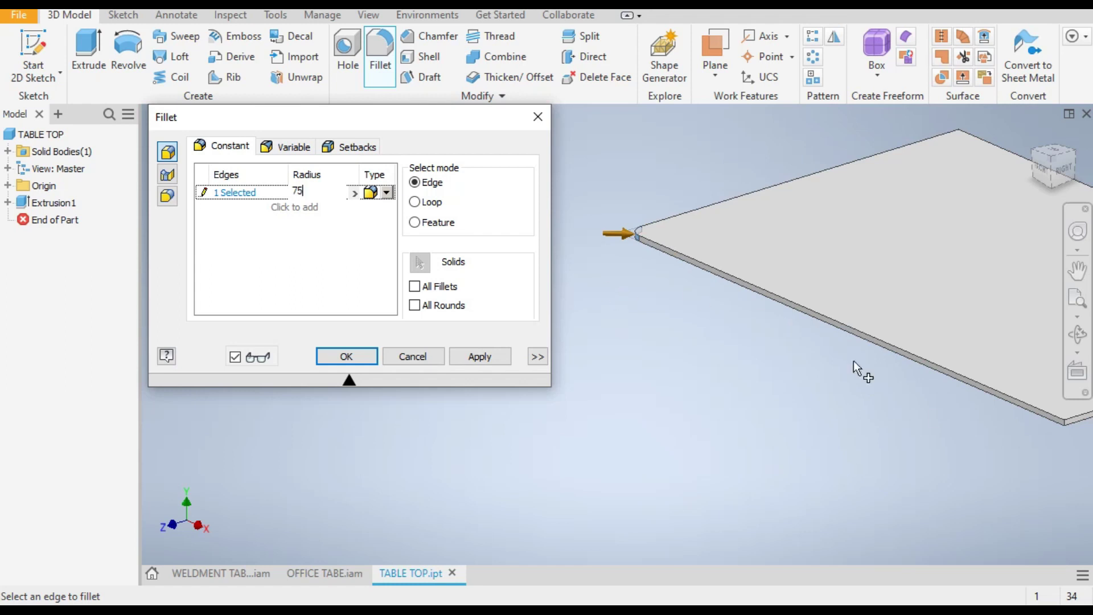
scroll(1067, 439, up, 3)
Add the other three vertical corner edges and apply the fillet
click(901, 351)
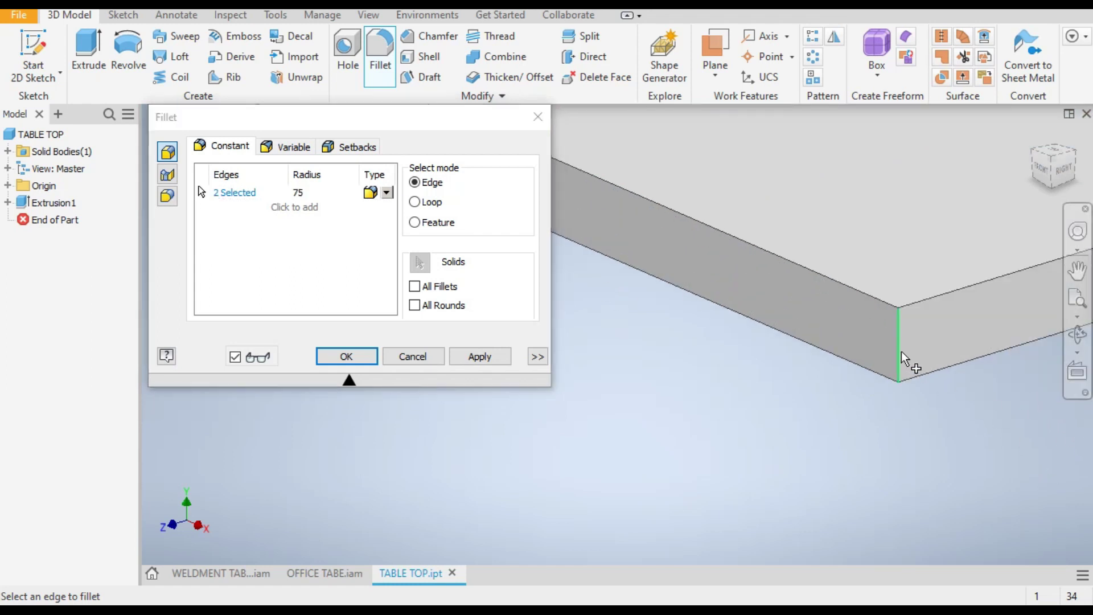
scroll(760, 444, down, 4)
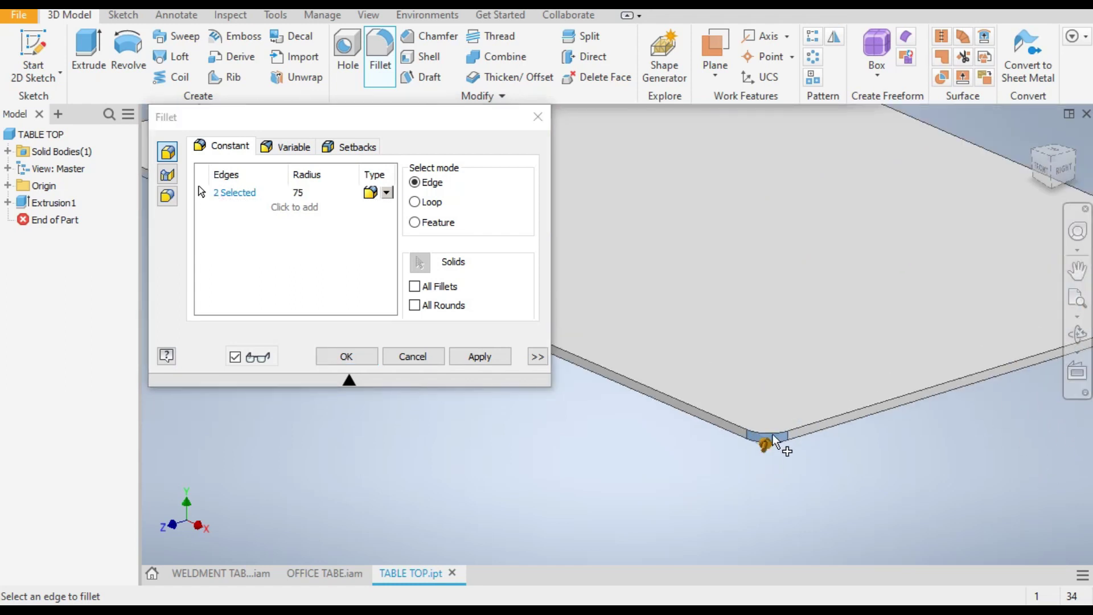
click(1073, 156)
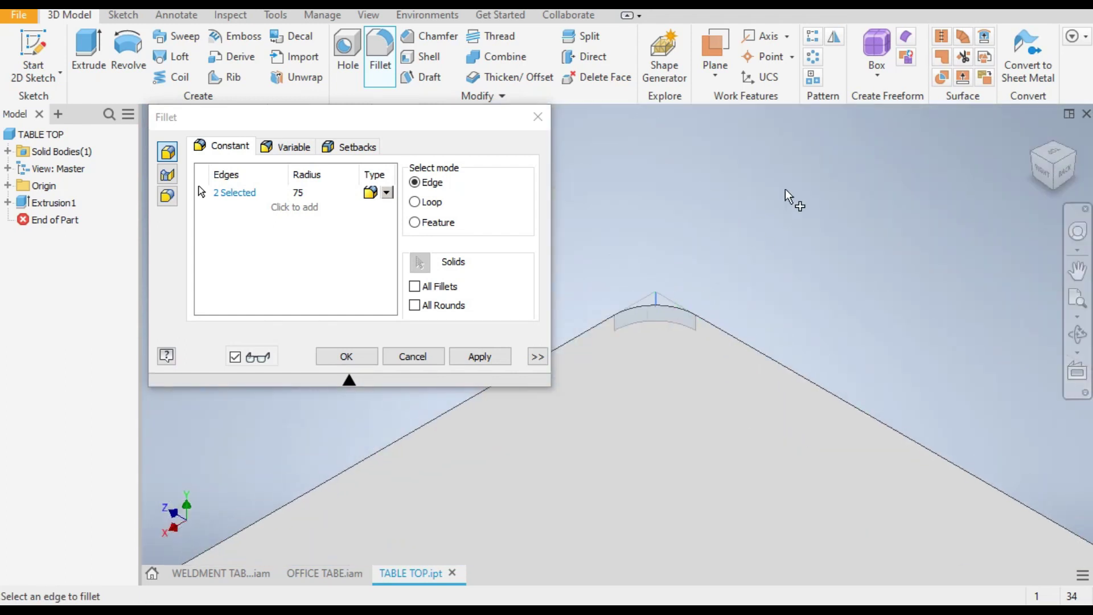
scroll(757, 322, down, 5)
scroll(739, 275, up, 5)
click(754, 279)
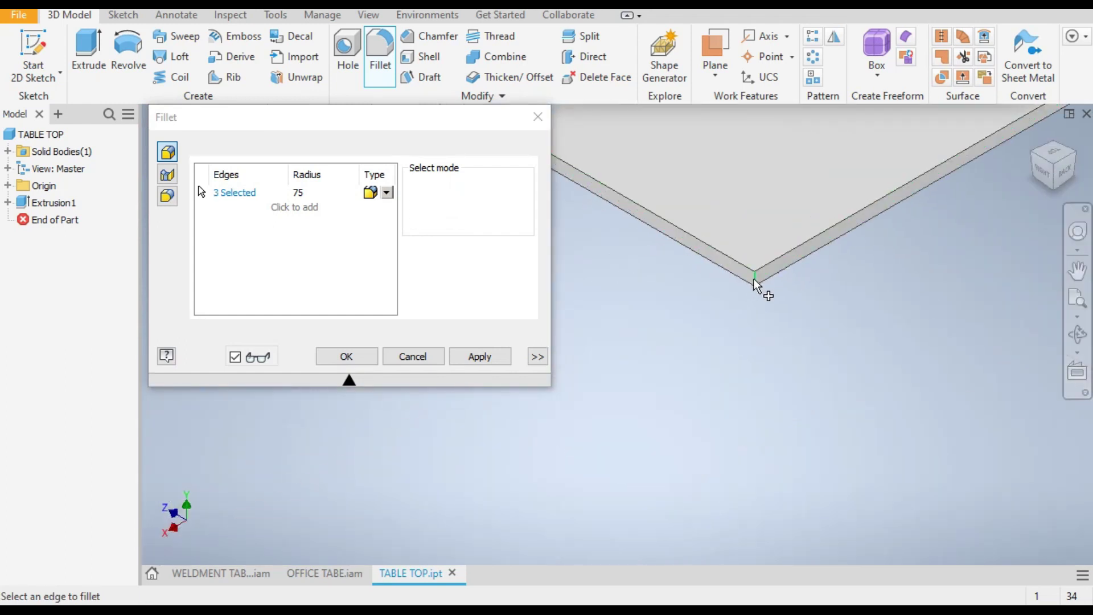
scroll(826, 303, down, 4)
scroll(805, 388, up, 5)
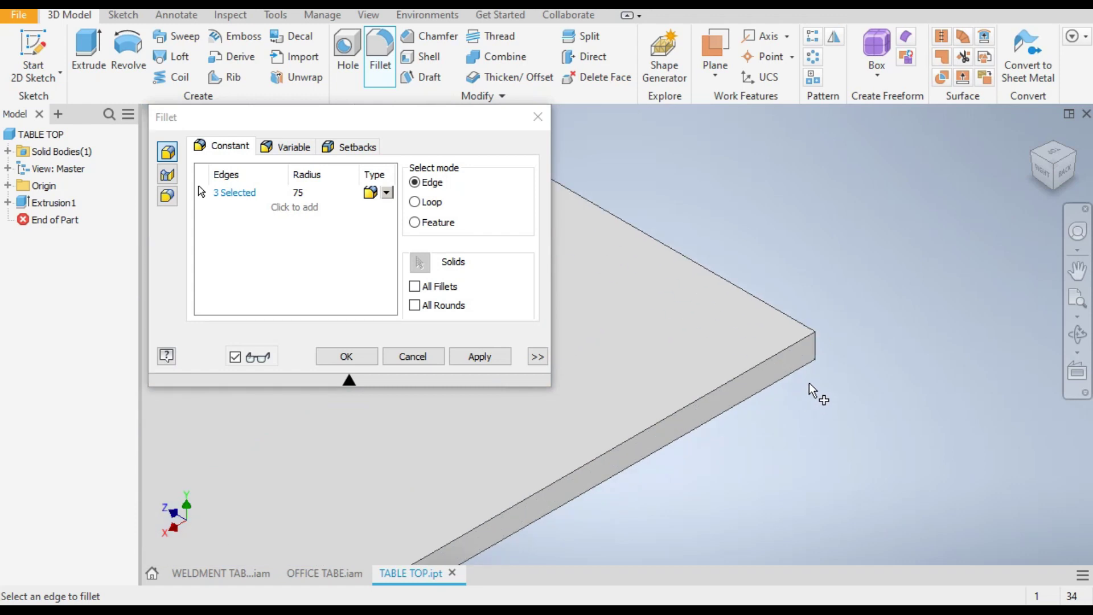
click(815, 347)
scroll(906, 301, down, 5)
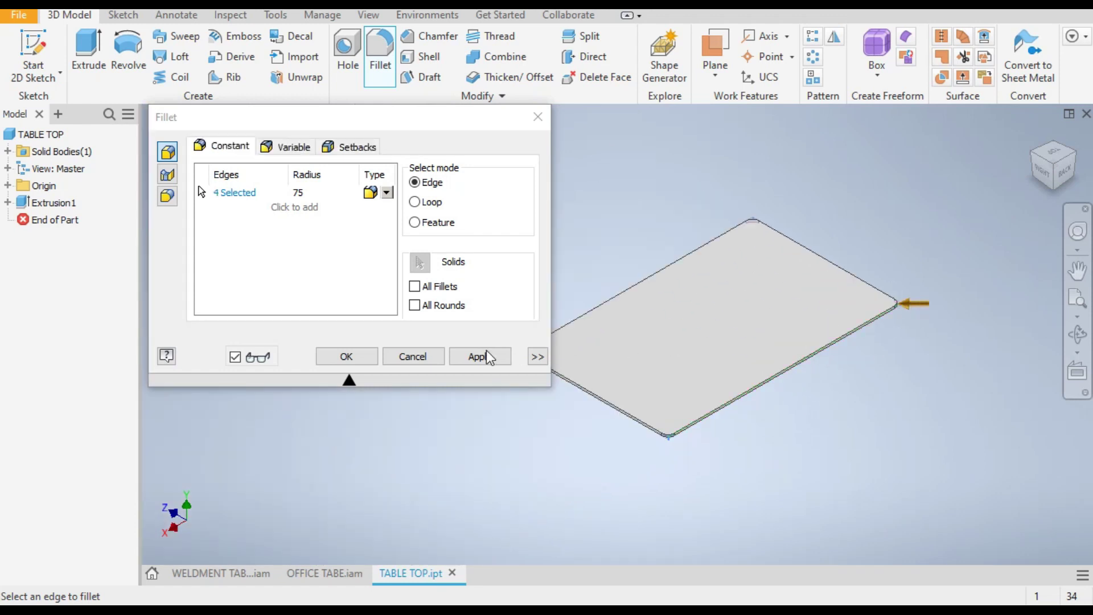
click(349, 354)
scroll(626, 373, up, 4)
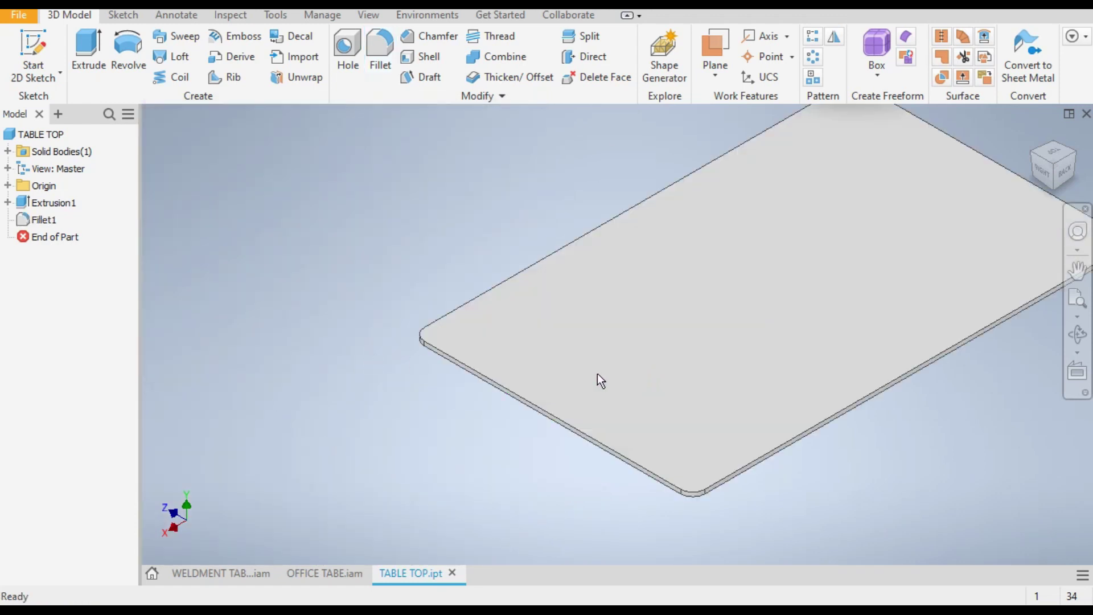
scroll(403, 296, down, 4)
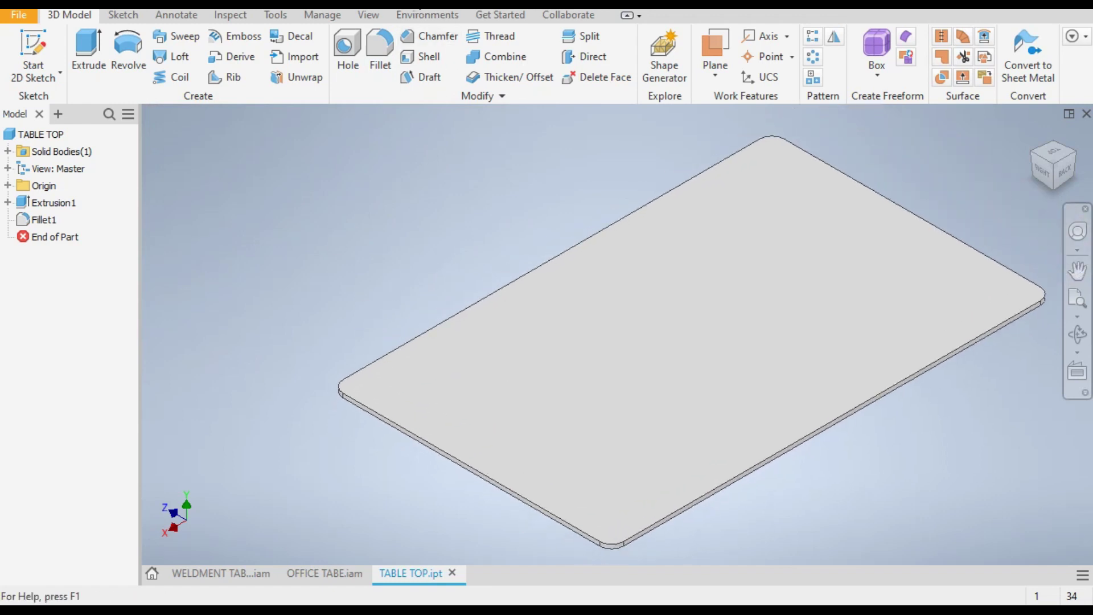
Apply the White Ash - Java wood appearance to the table-top slab, then go to the OFFICE TABE.iam assembly
click(501, 4)
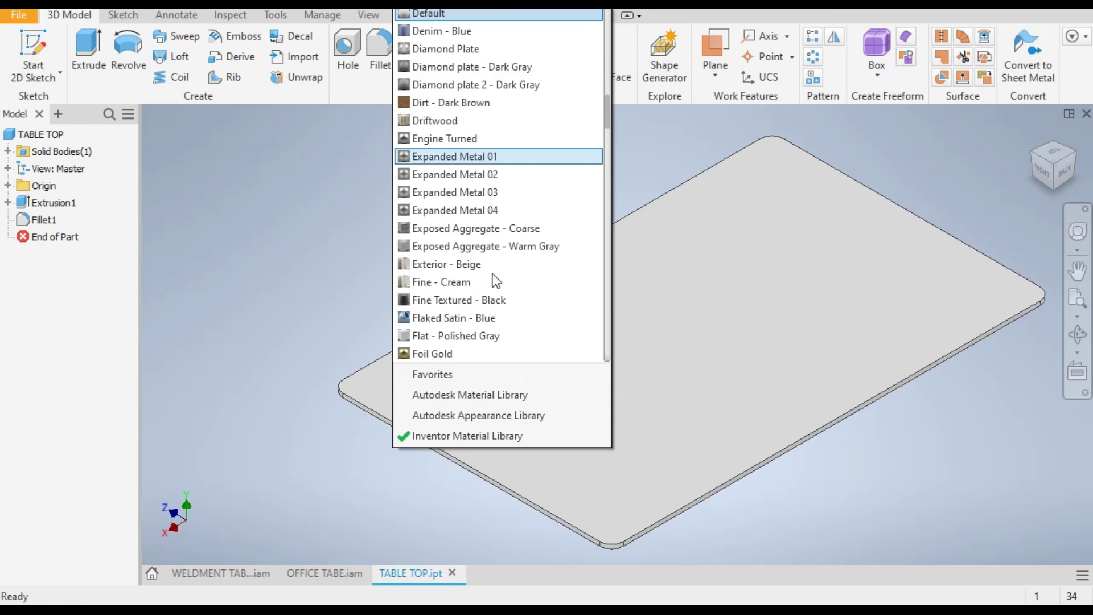
scroll(493, 274, down, 10)
scroll(493, 275, down, 20)
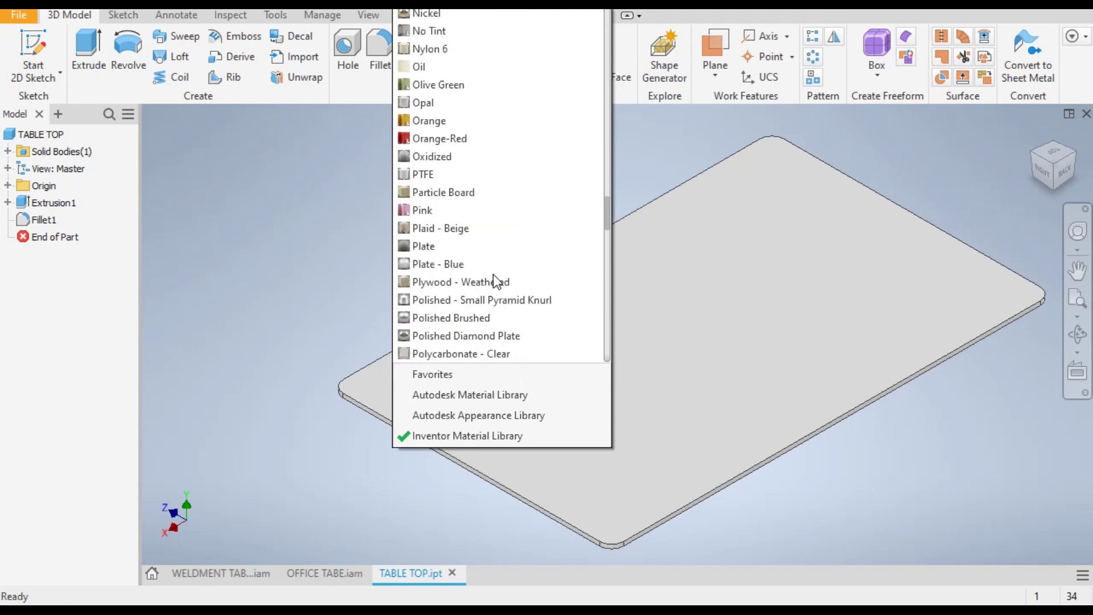
scroll(496, 271, down, 14)
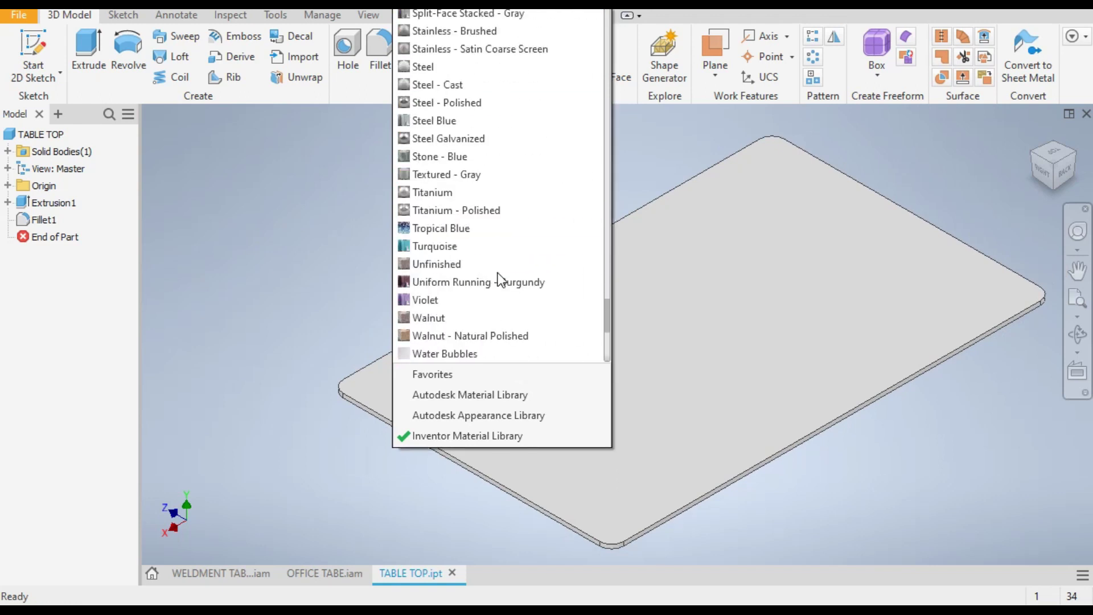
scroll(498, 279, down, 1)
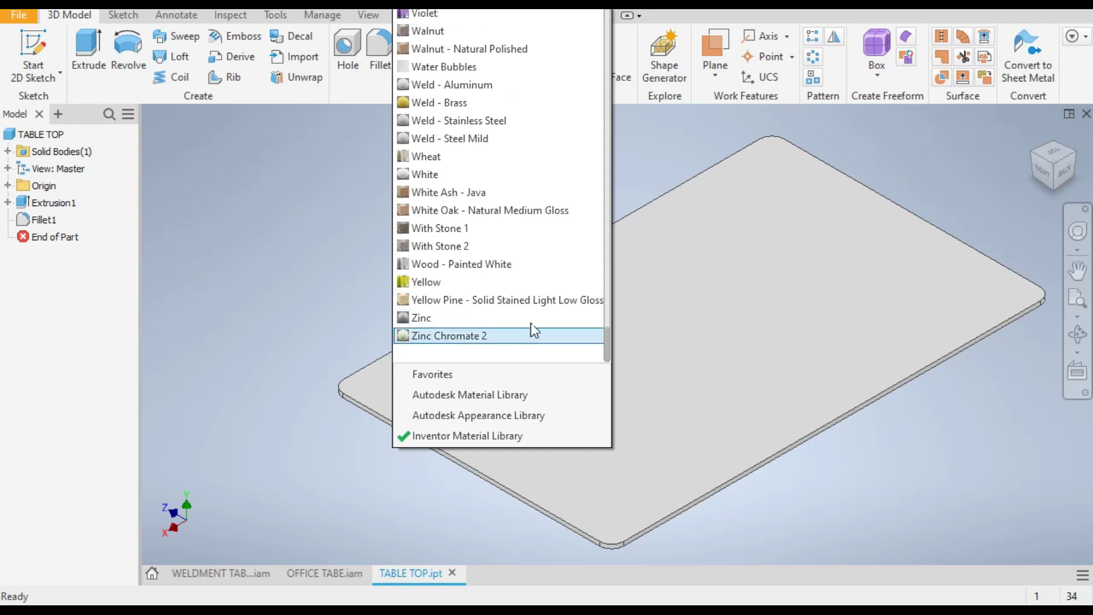
click(464, 194)
middle_drag(561, 211, 440, 207)
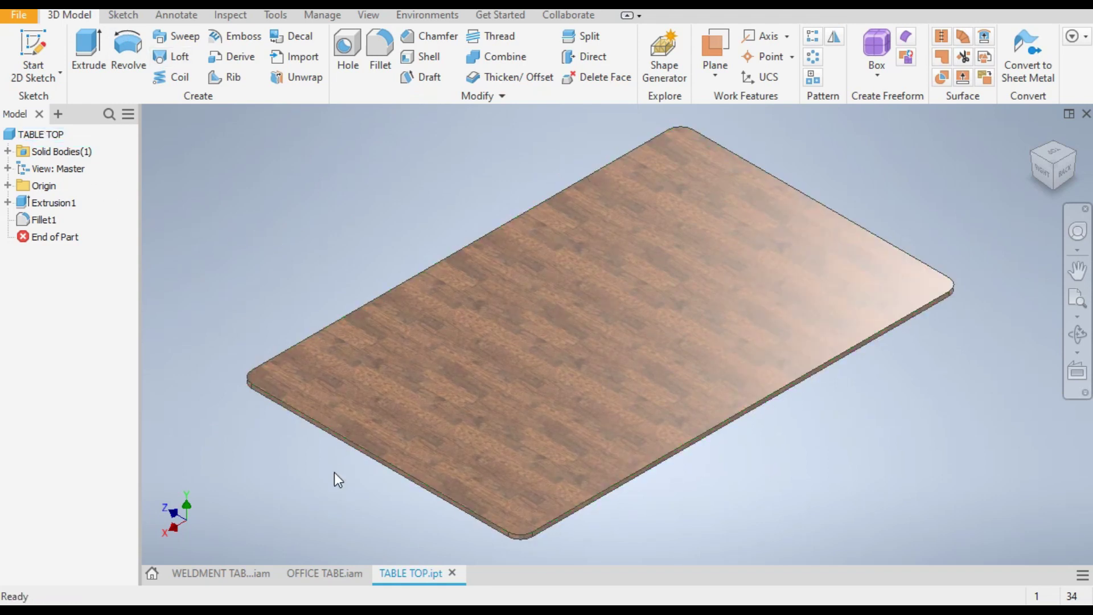
click(324, 573)
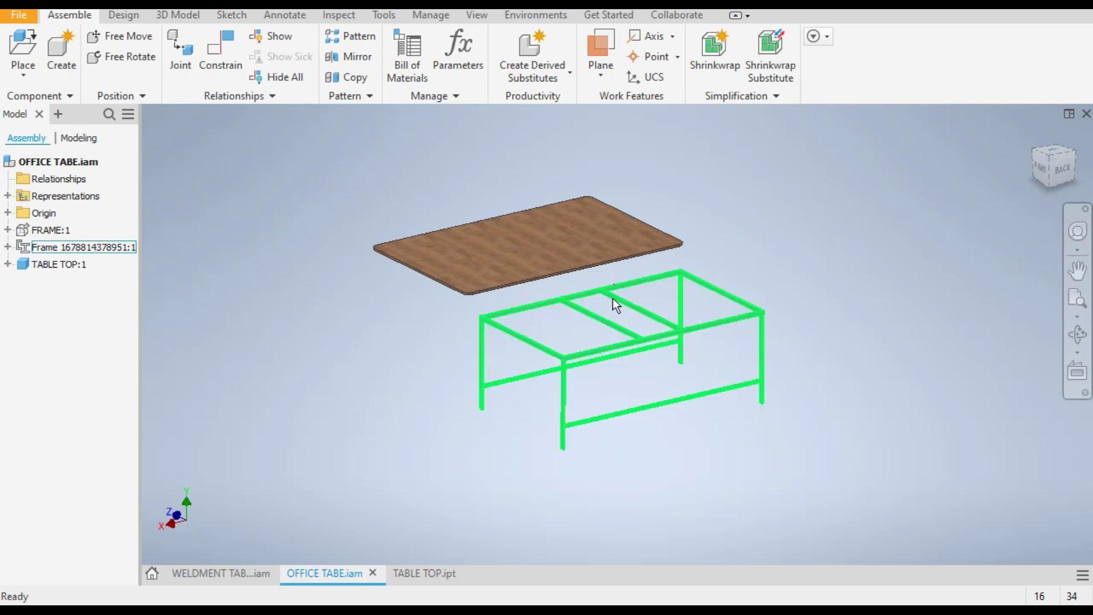
Mate the table top's underside face to the frame tube's top edge
scroll(729, 246, up, 3)
middle_drag(812, 245, 823, 246)
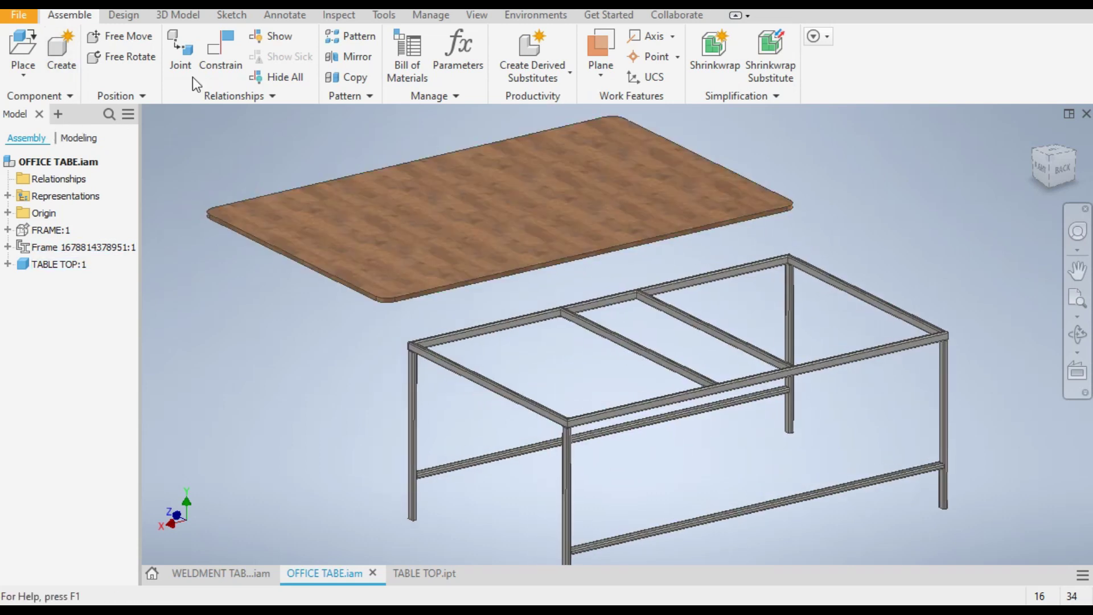
click(221, 48)
middle_drag(940, 290, 900, 290)
click(680, 327)
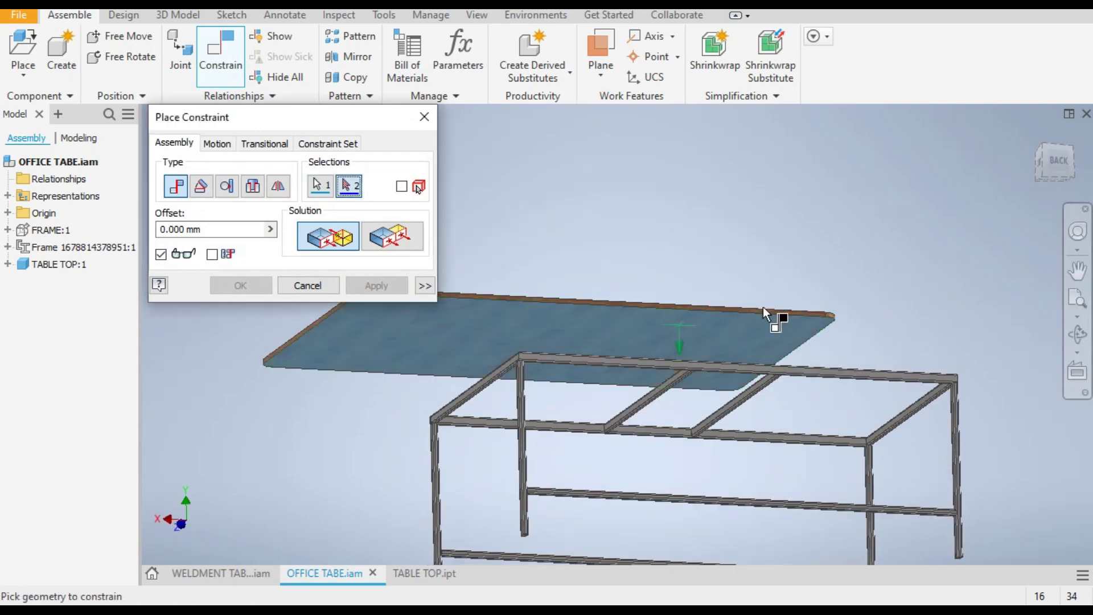
shift+middle_drag(832, 254, 616, 326)
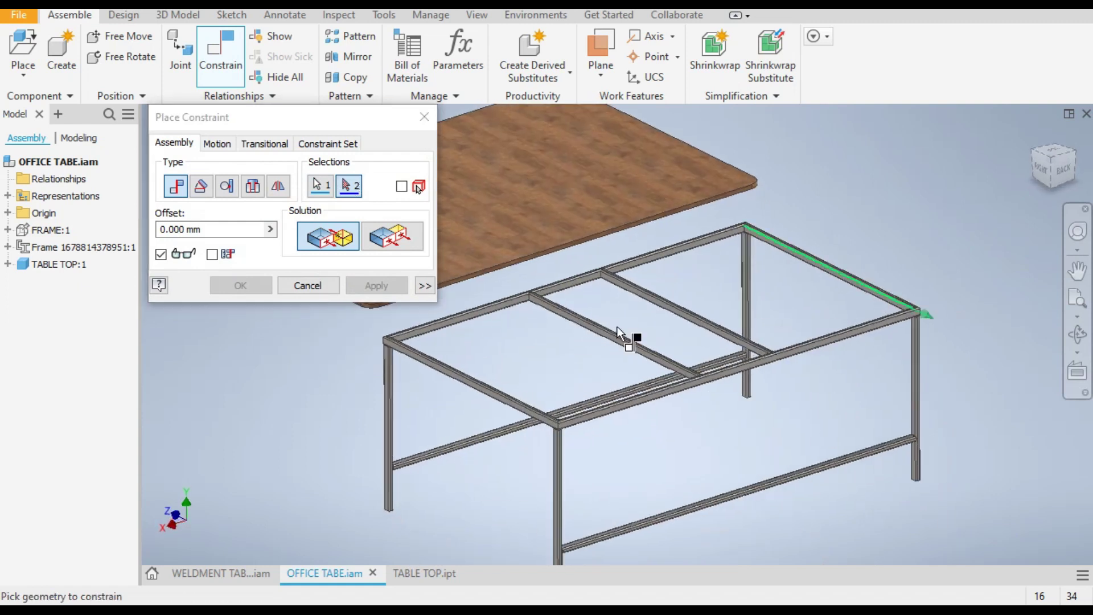
scroll(513, 302, down, 4)
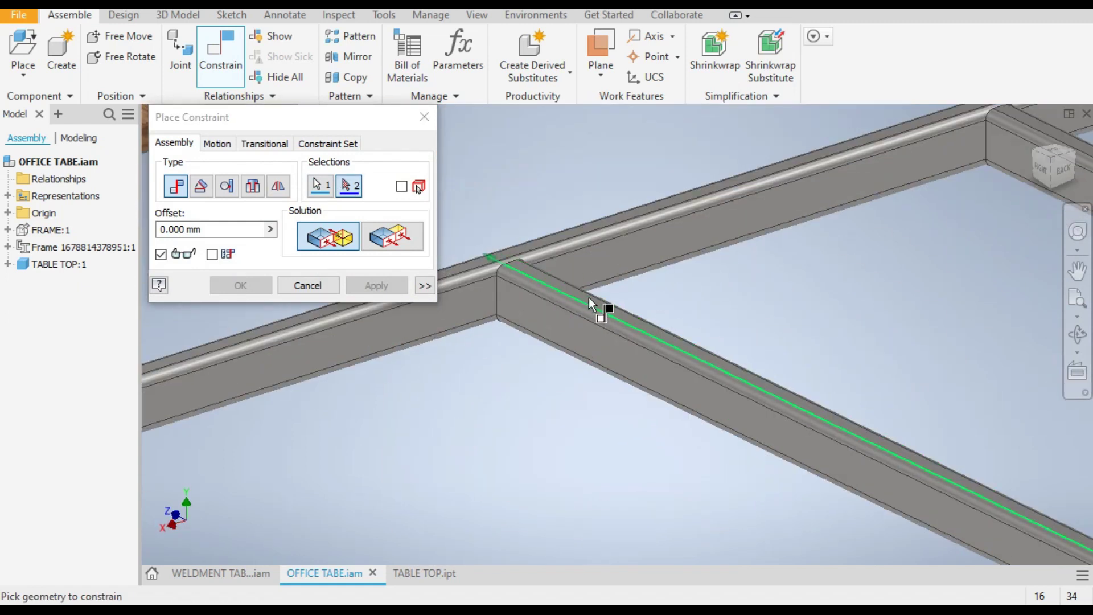
scroll(584, 296, down, 2)
click(583, 295)
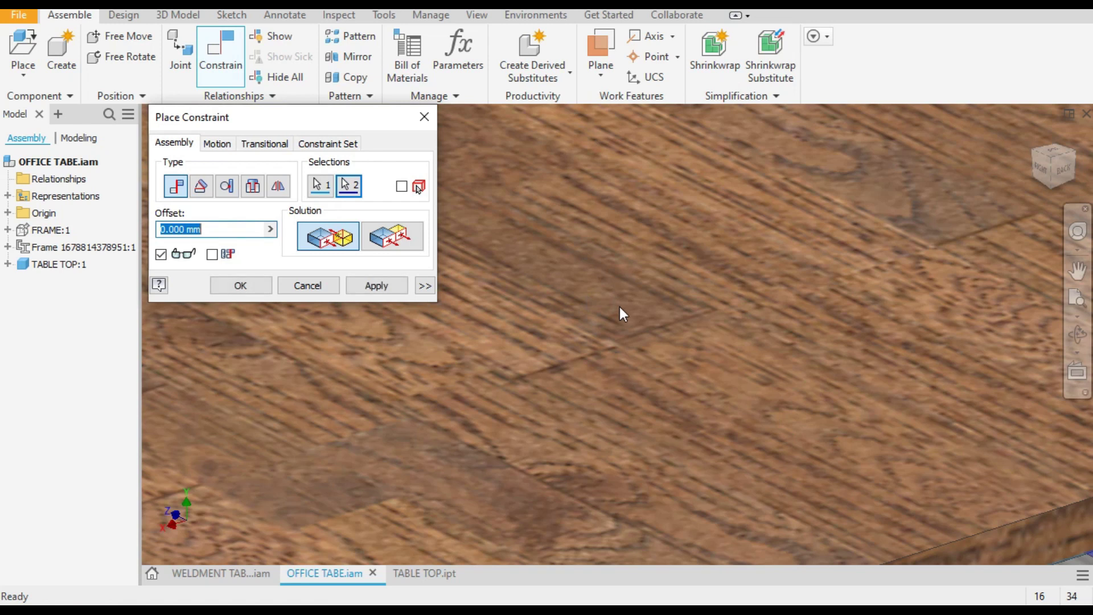
scroll(620, 306, up, 5)
click(377, 286)
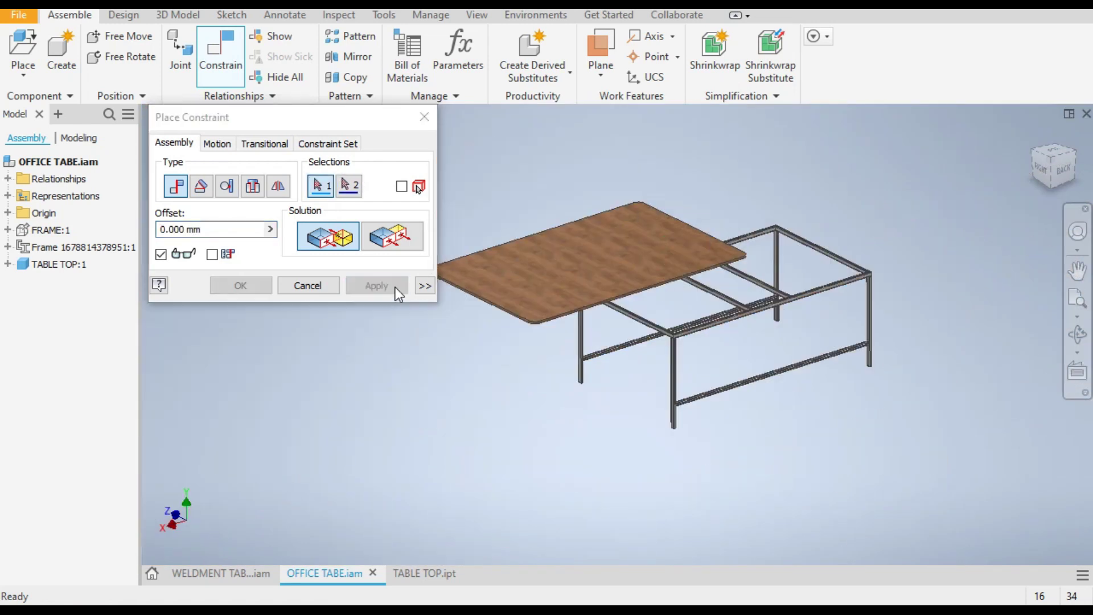
Mate a table-top edge to a frame tube edge, flipped so the top sits on the frame
middle_drag(497, 321, 572, 338)
scroll(572, 338, down, 4)
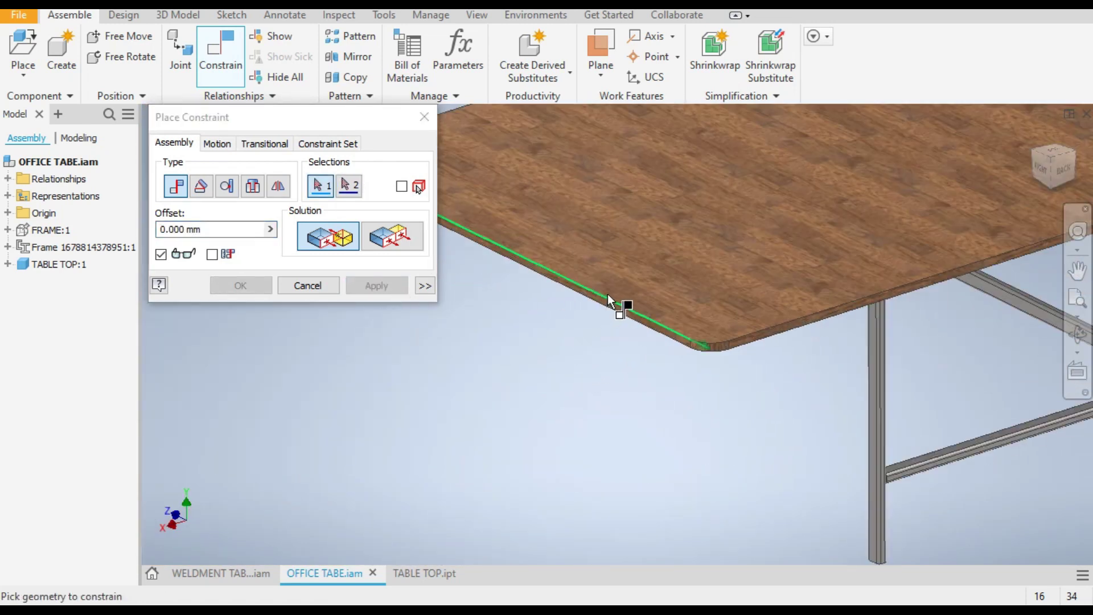
click(599, 322)
scroll(452, 368, up, 4)
scroll(600, 374, down, 5)
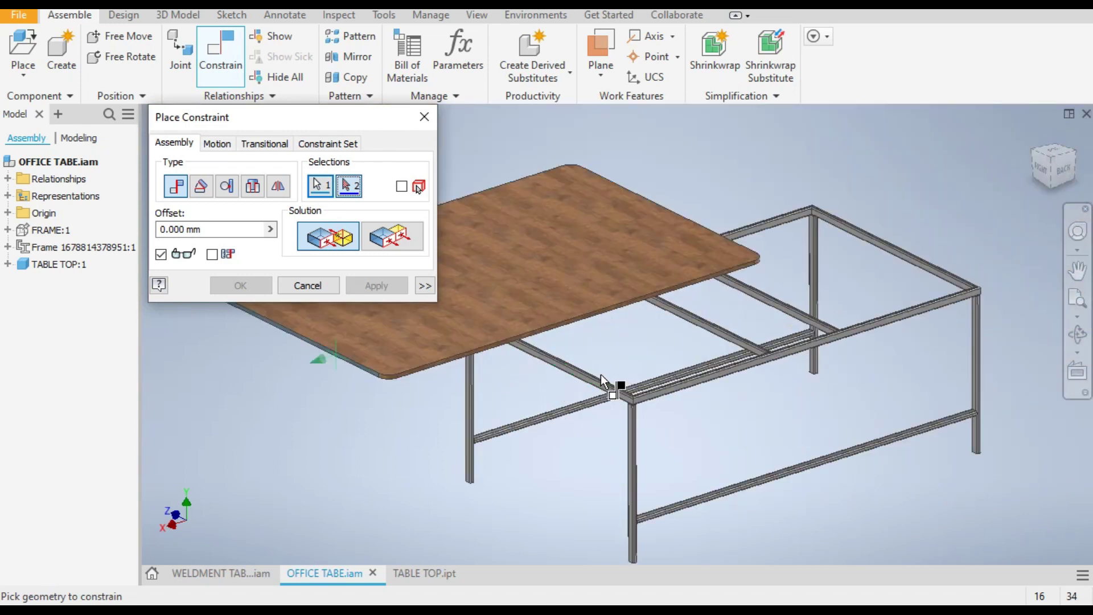
click(532, 374)
scroll(698, 309, up, 5)
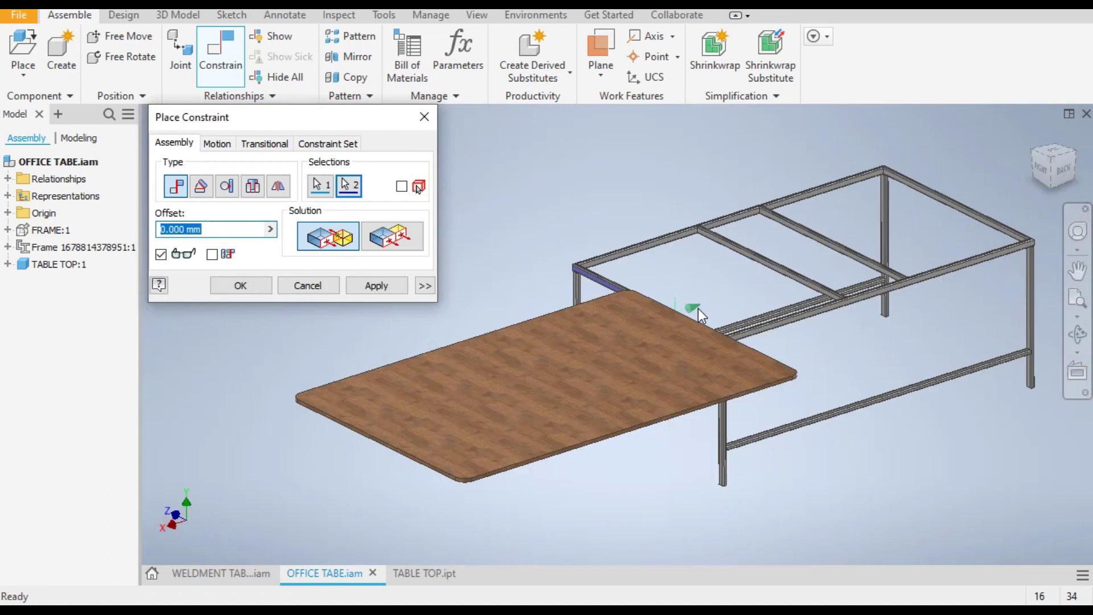
click(395, 240)
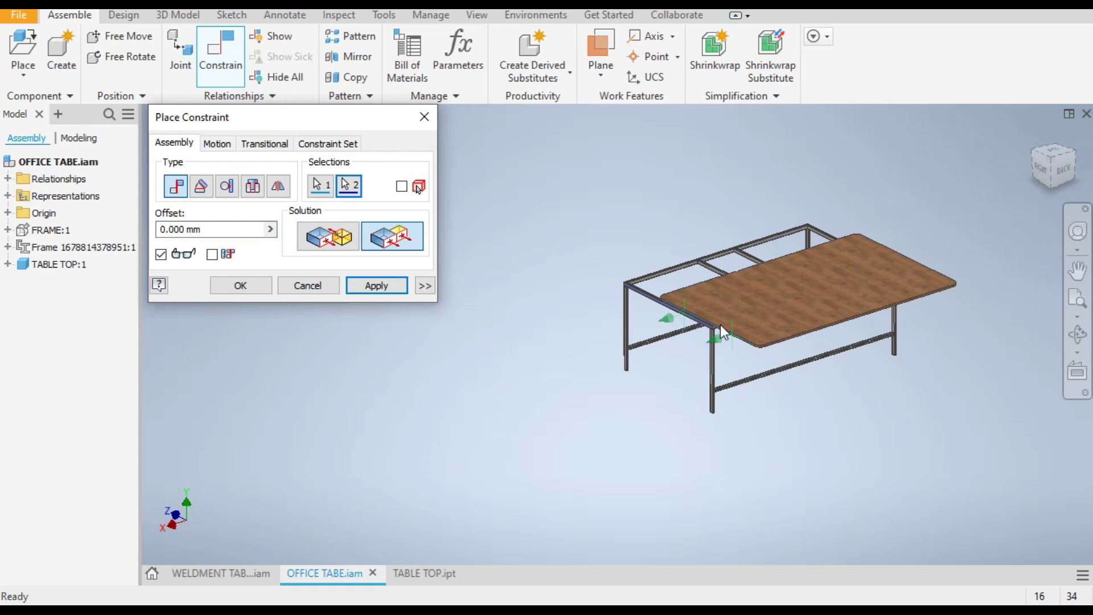
scroll(720, 327, down, 4)
scroll(607, 339, up, 2)
middle_drag(607, 338, 449, 302)
Set the edge constraint's offset to -125 and apply it
click(220, 250)
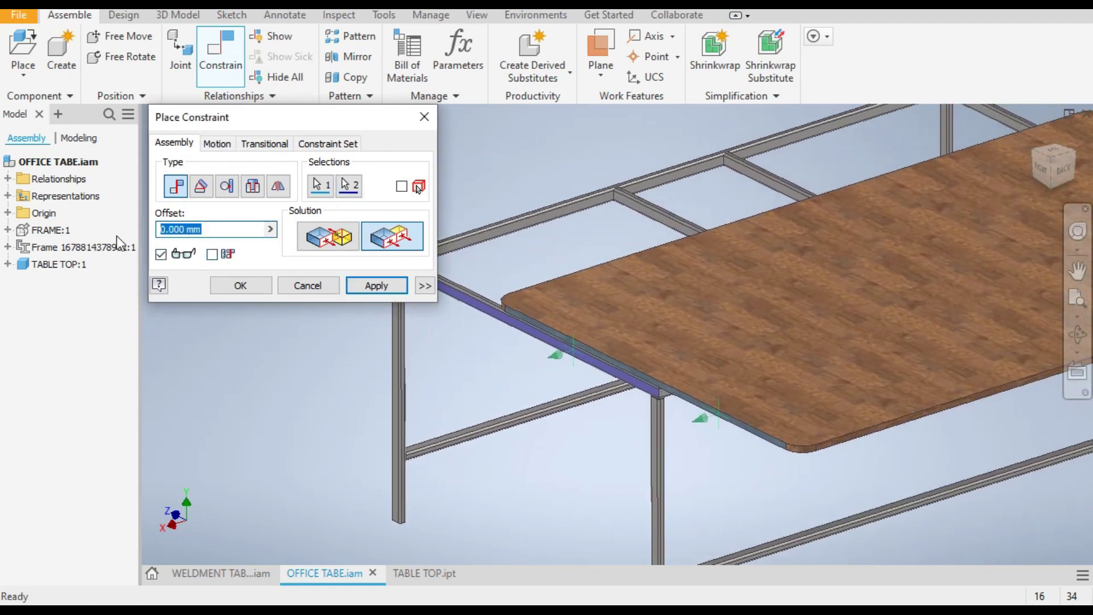
text(-125)
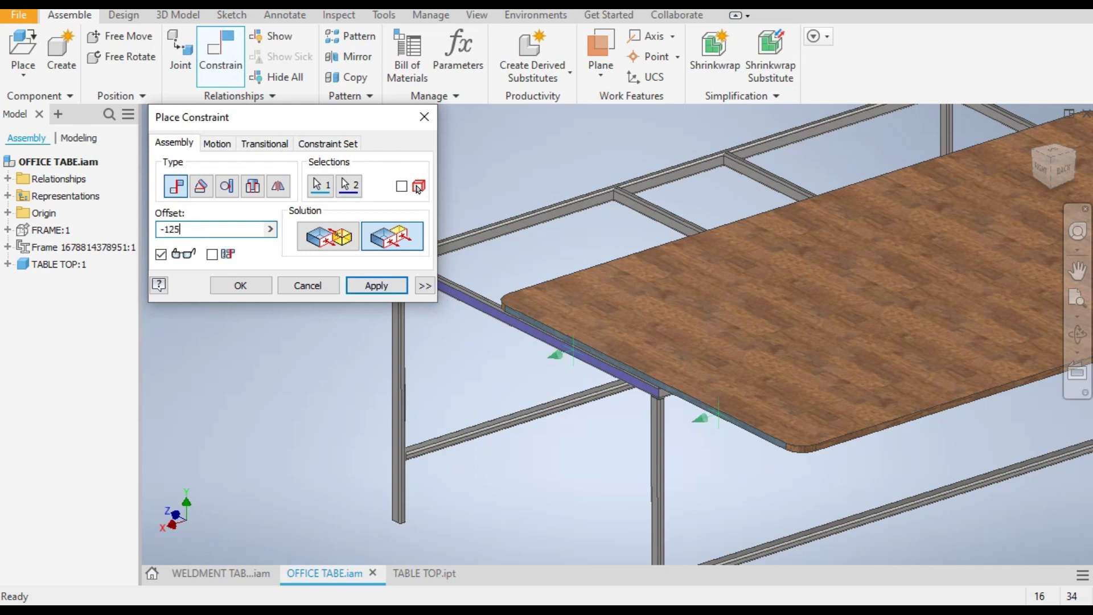
middle_drag(364, 165, 386, 315)
click(376, 285)
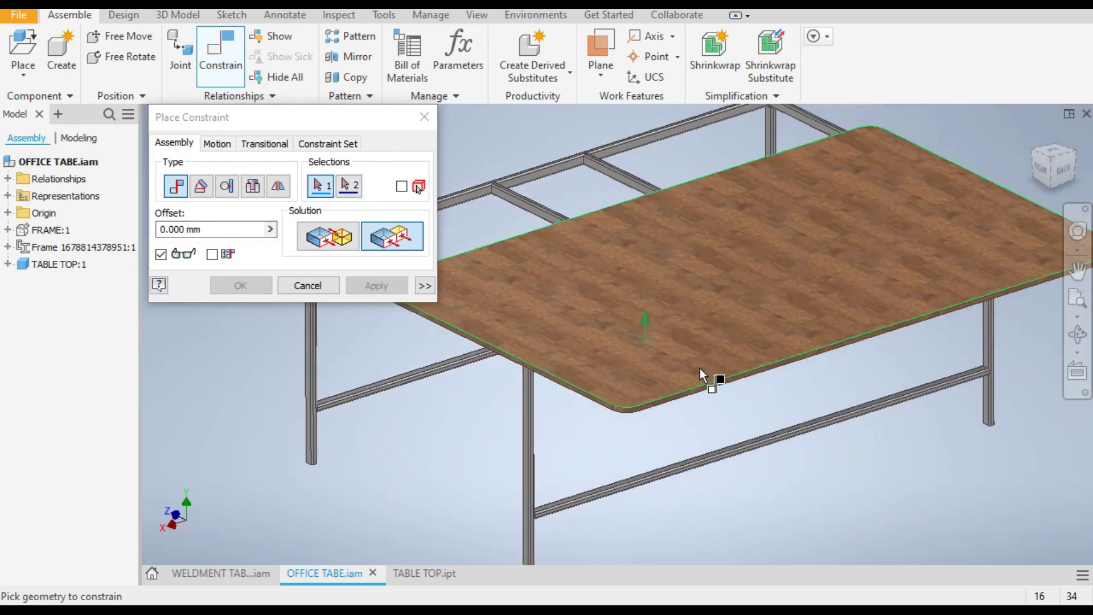
scroll(699, 368, up, 5)
Constrain another table-top edge to its matching frame edge at -125 offset, then close the Place Constraint window
click(664, 398)
scroll(599, 347, down, 5)
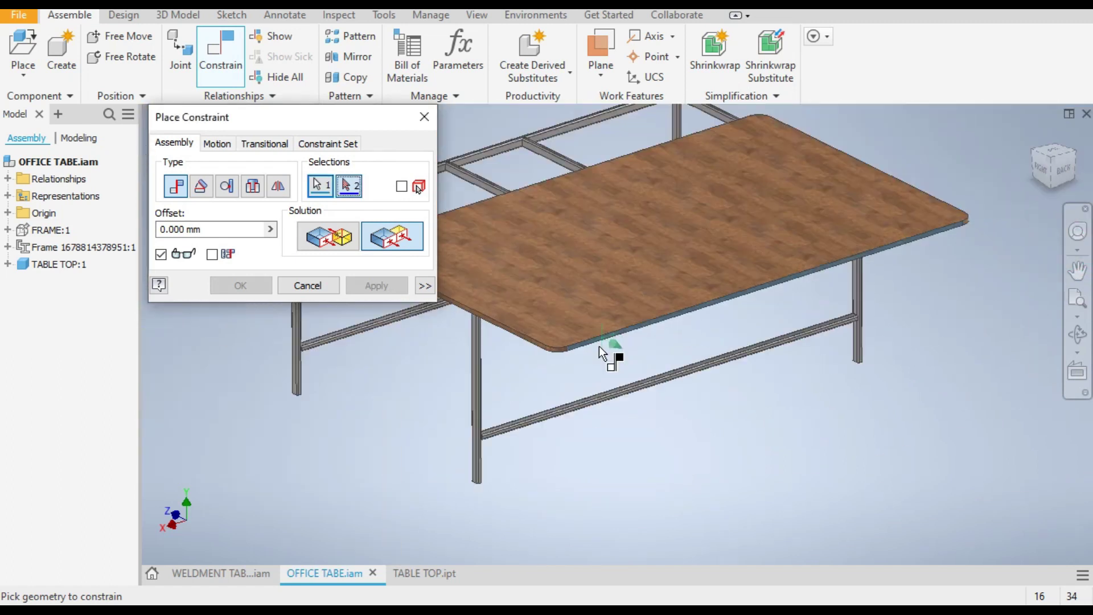
shift+middle_drag(706, 398, 654, 325)
scroll(592, 270, up, 3)
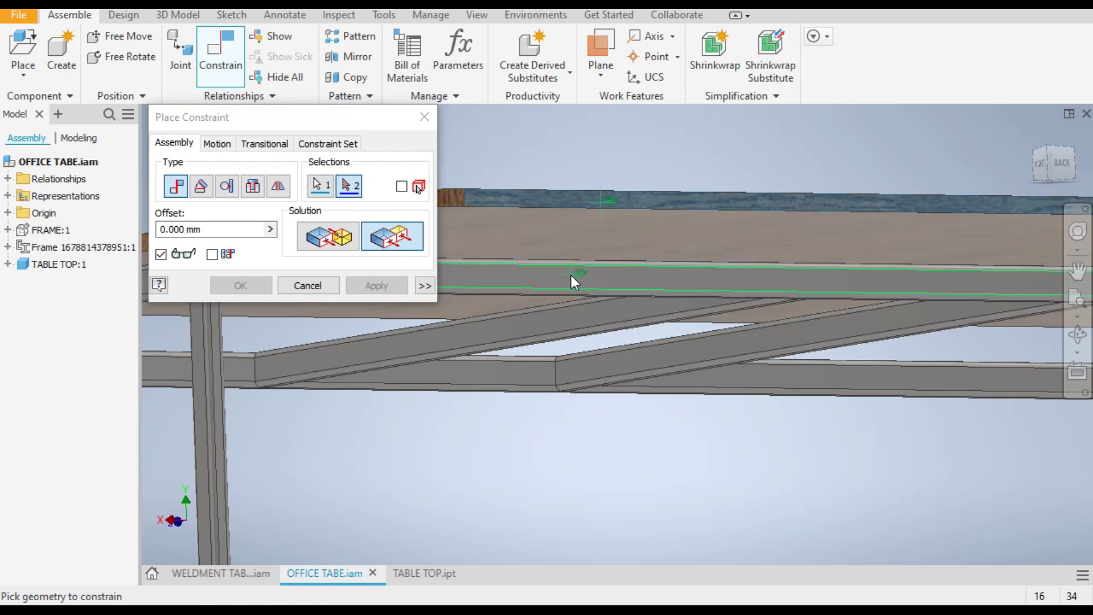
click(571, 275)
click(1049, 177)
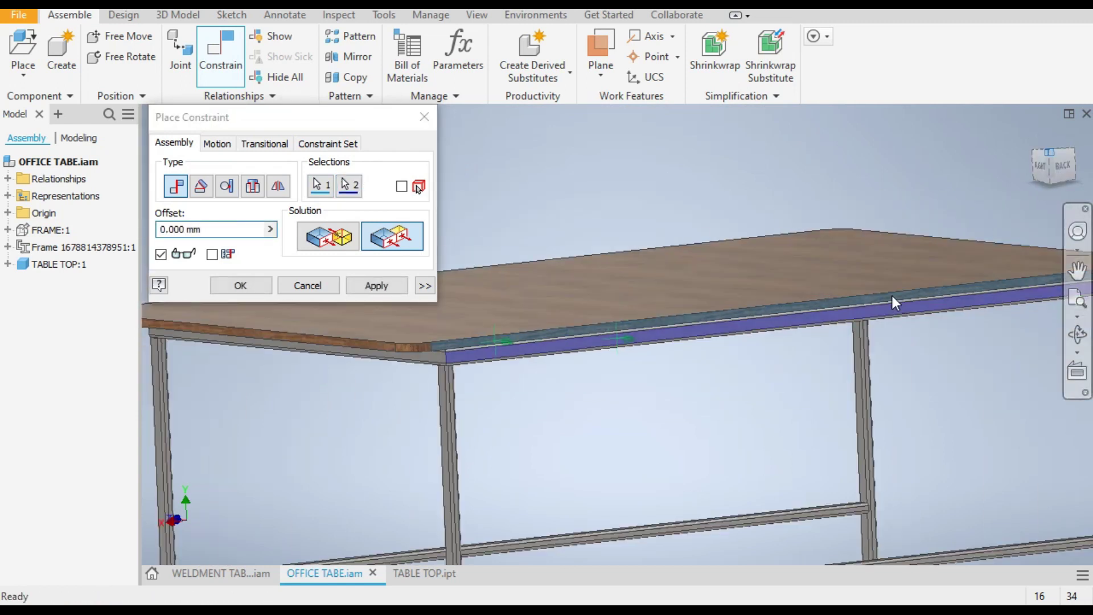
scroll(597, 397, up, 4)
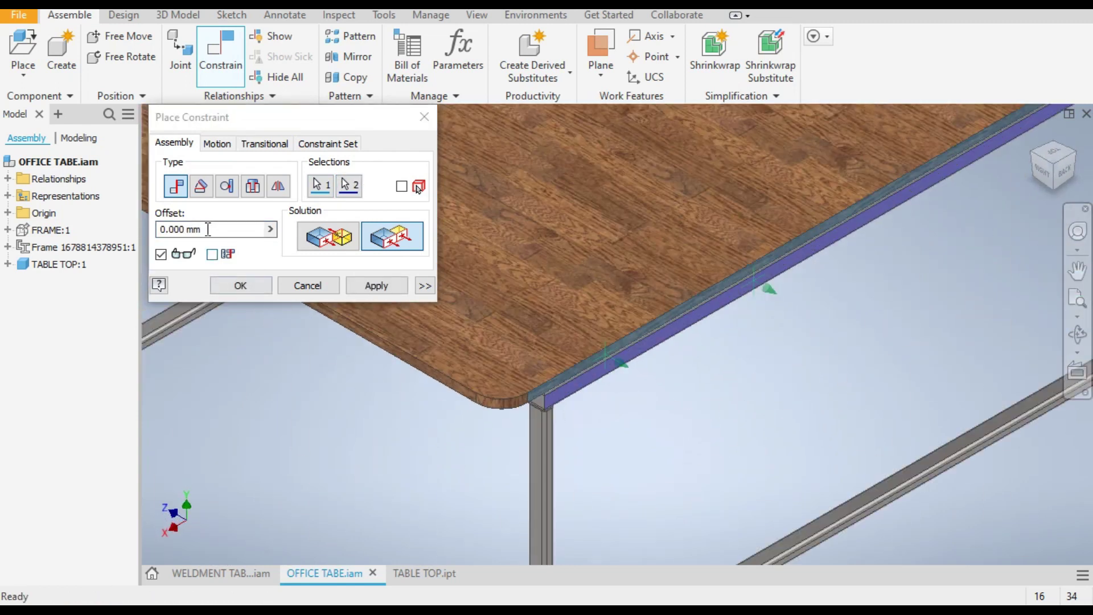
text(-125)
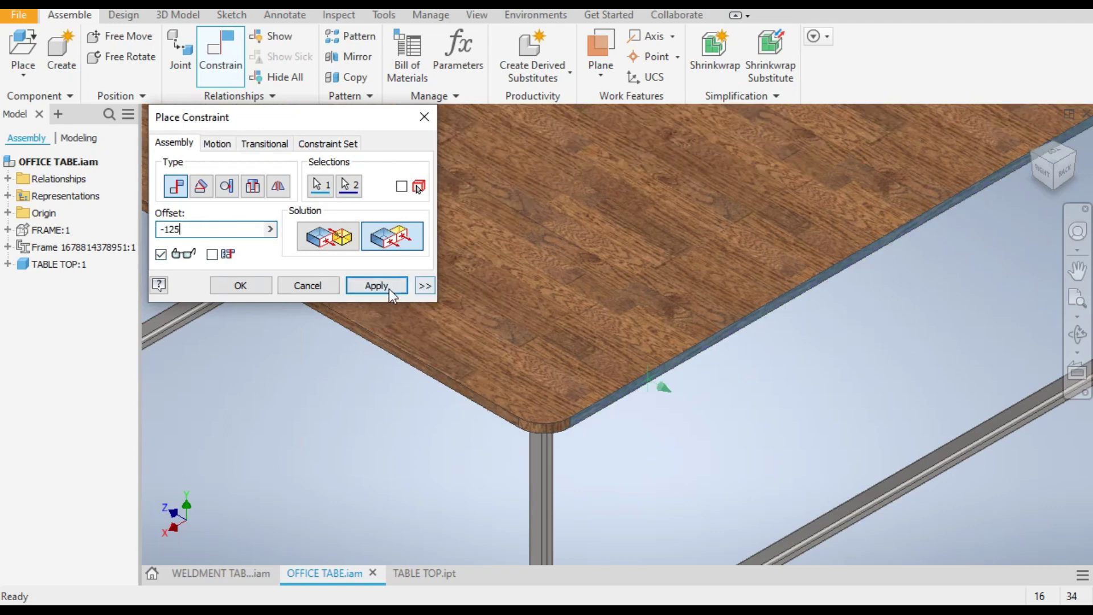
click(388, 288)
click(307, 286)
scroll(609, 377, down, 5)
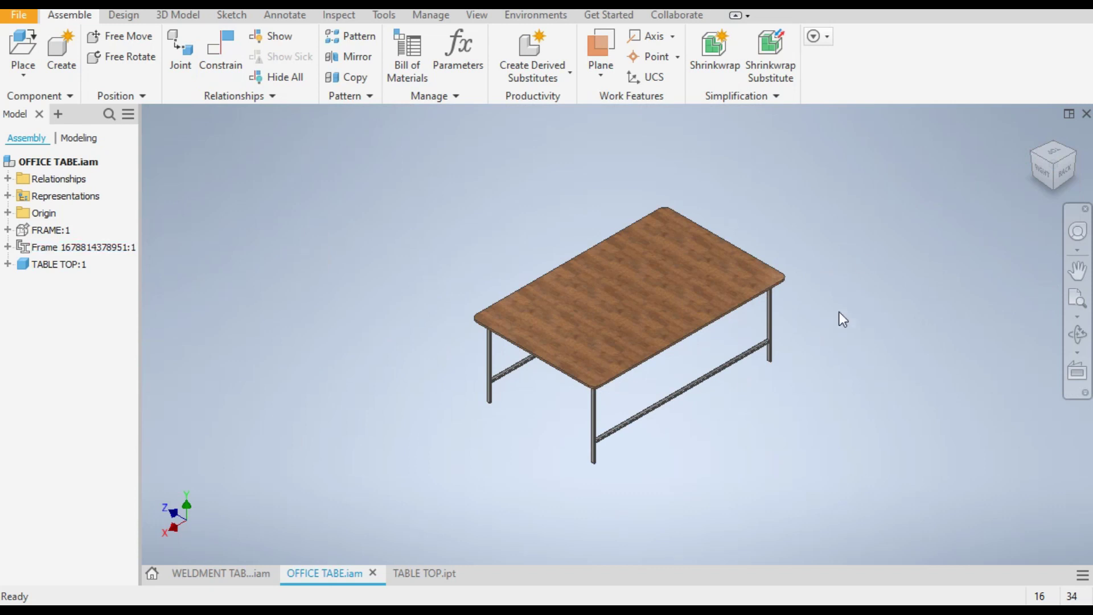
mouse_move(714, 292)
mouse_down()
mouse_move(798, 237)
mouse_move(712, 294)
mouse_up()
click(846, 284)
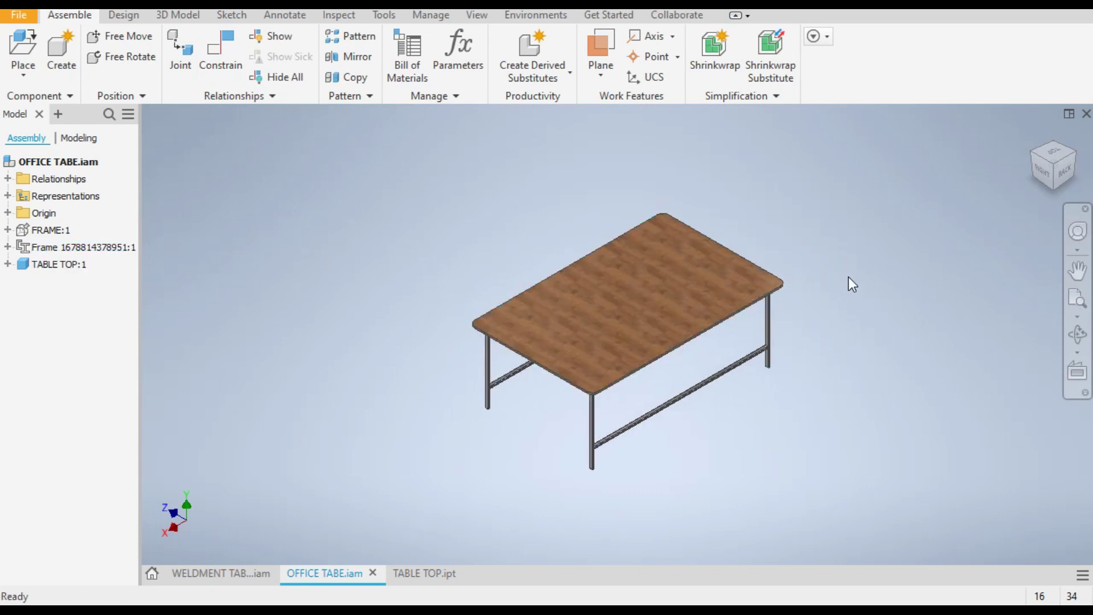
click(1052, 188)
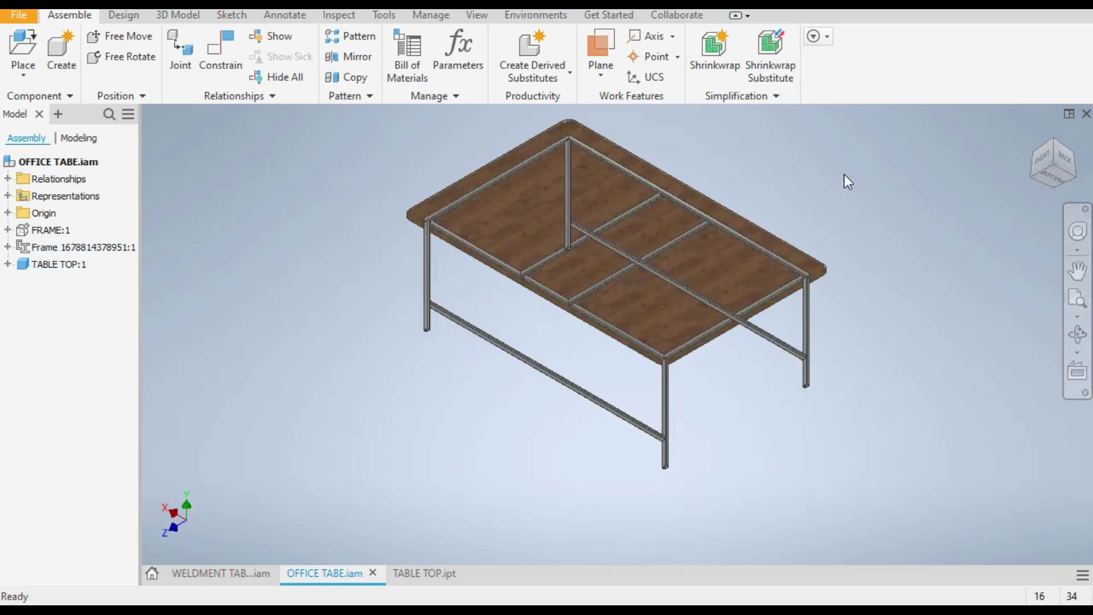
click(1051, 176)
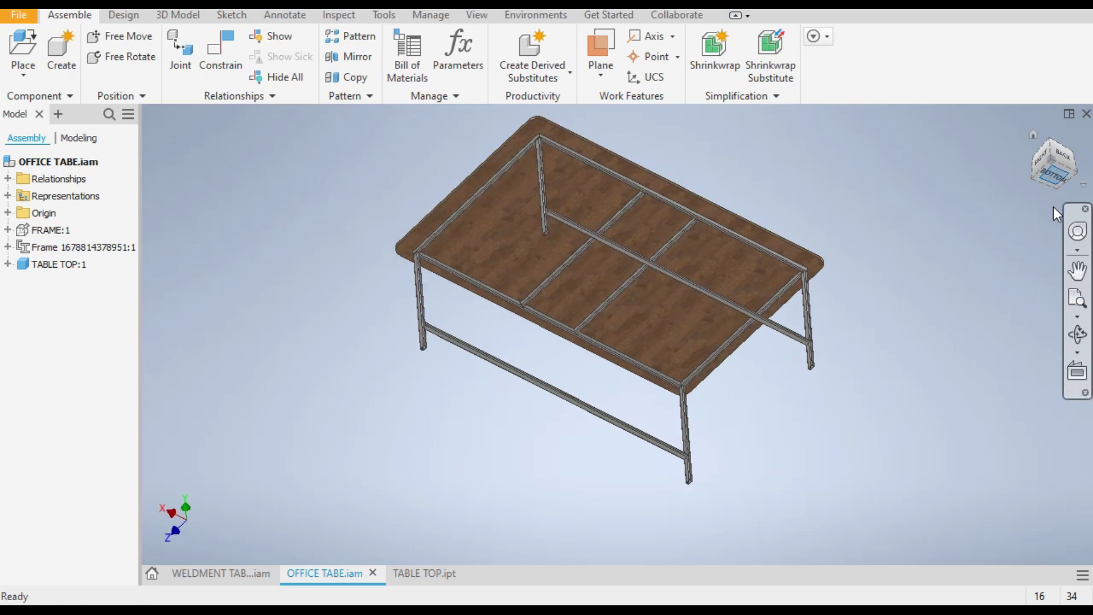
click(1031, 138)
click(1035, 145)
click(1060, 162)
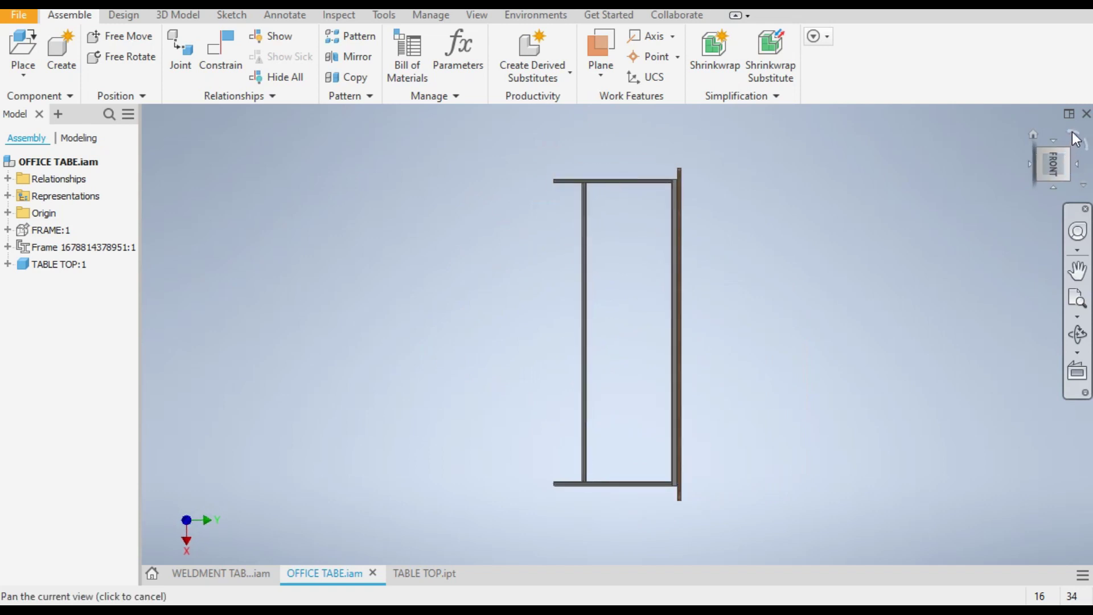
click(1061, 160)
click(1040, 153)
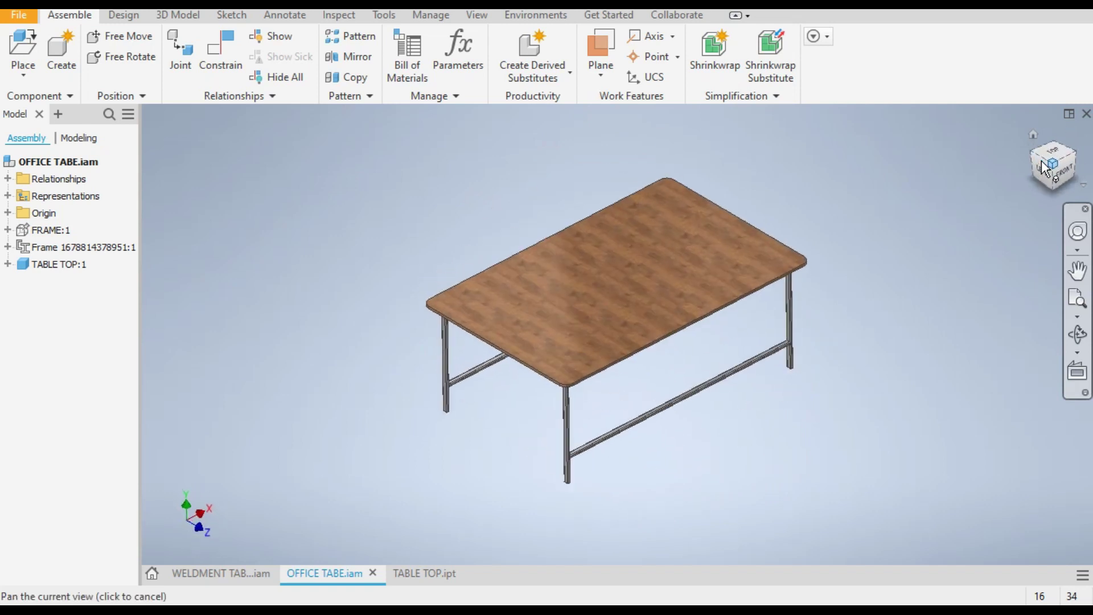
click(1033, 156)
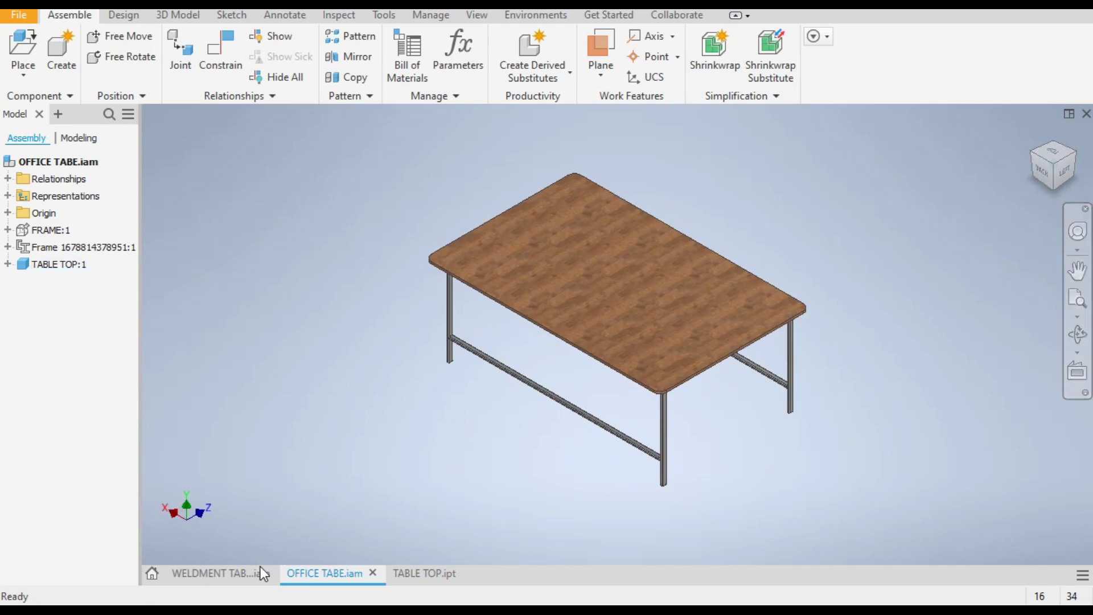
click(220, 573)
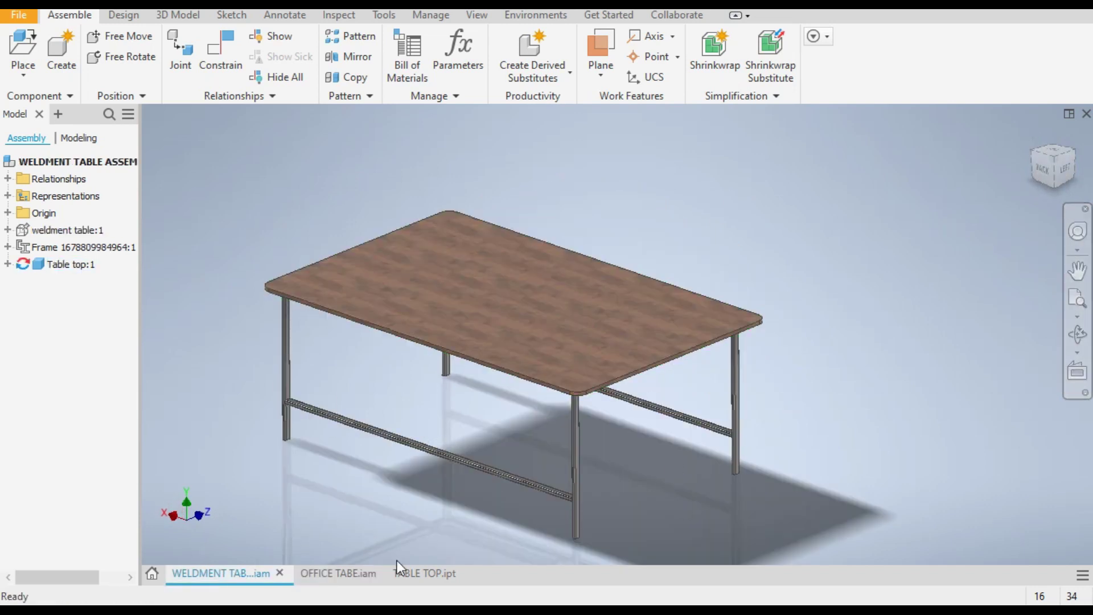
click(411, 574)
click(315, 573)
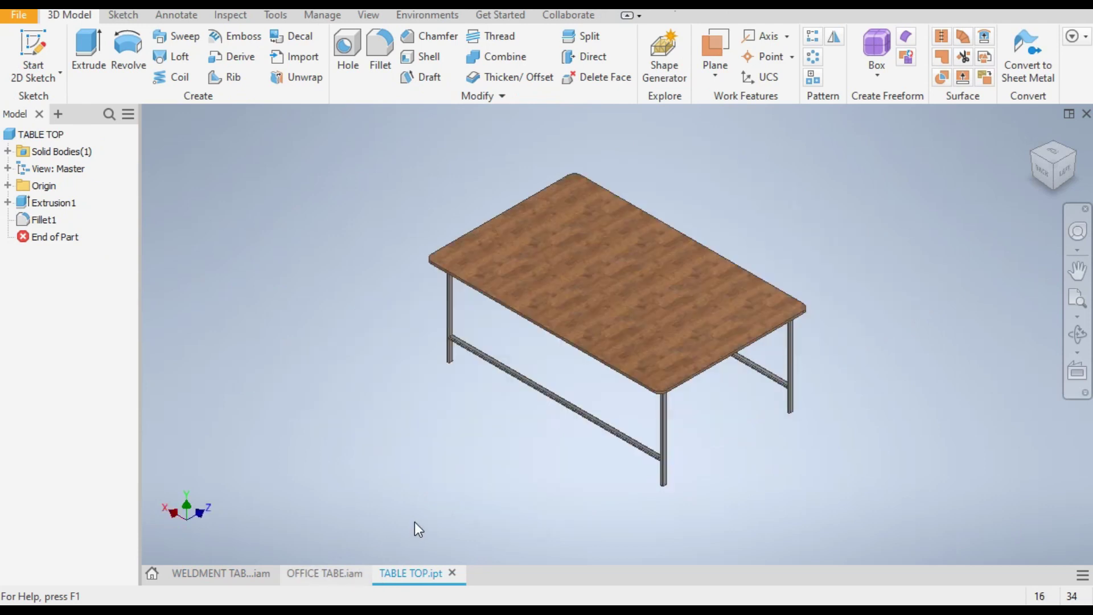
middle_drag(380, 347, 345, 348)
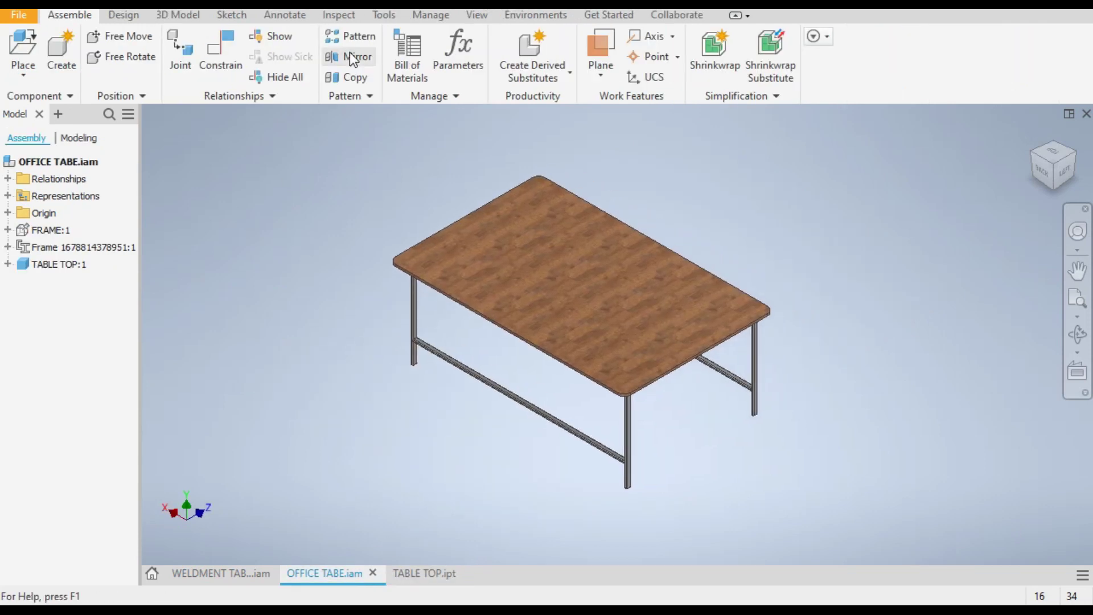
Turn on All Shadows and floor Reflections for the table assembly
click(475, 16)
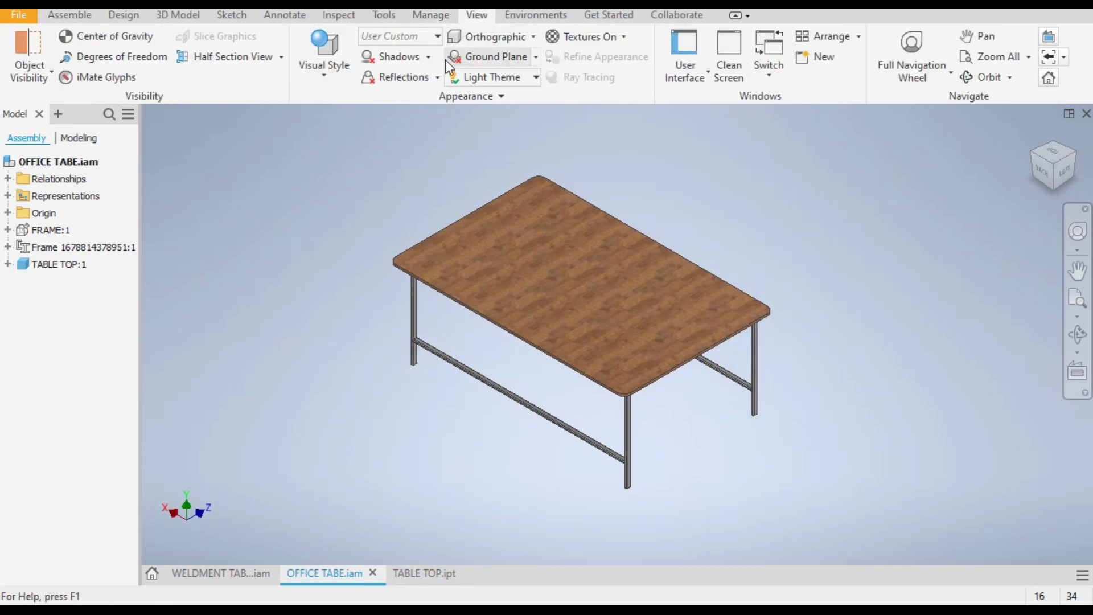
click(428, 59)
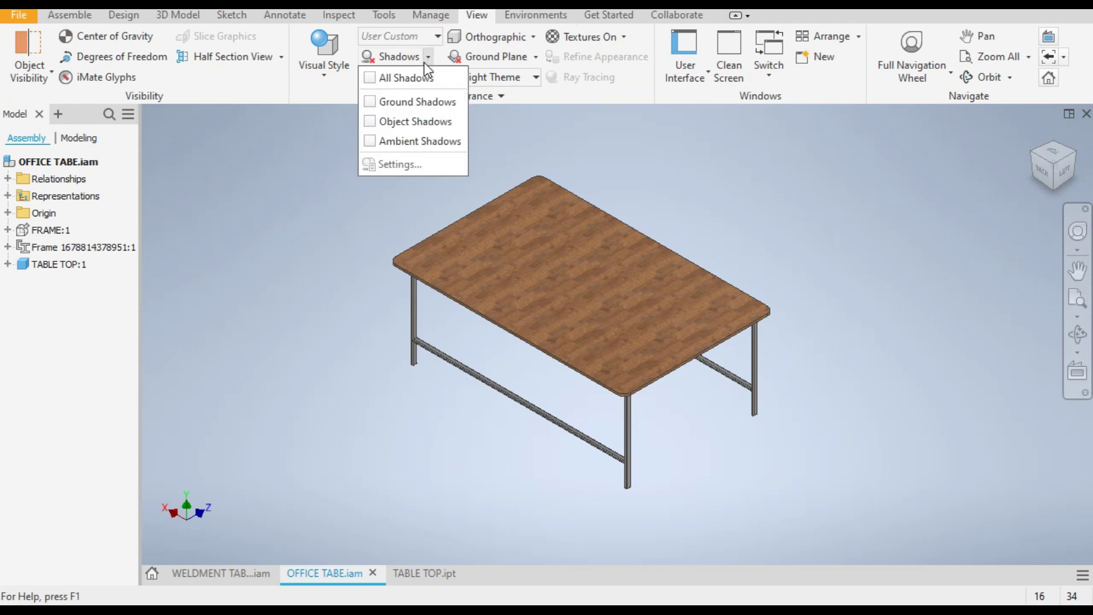
click(371, 81)
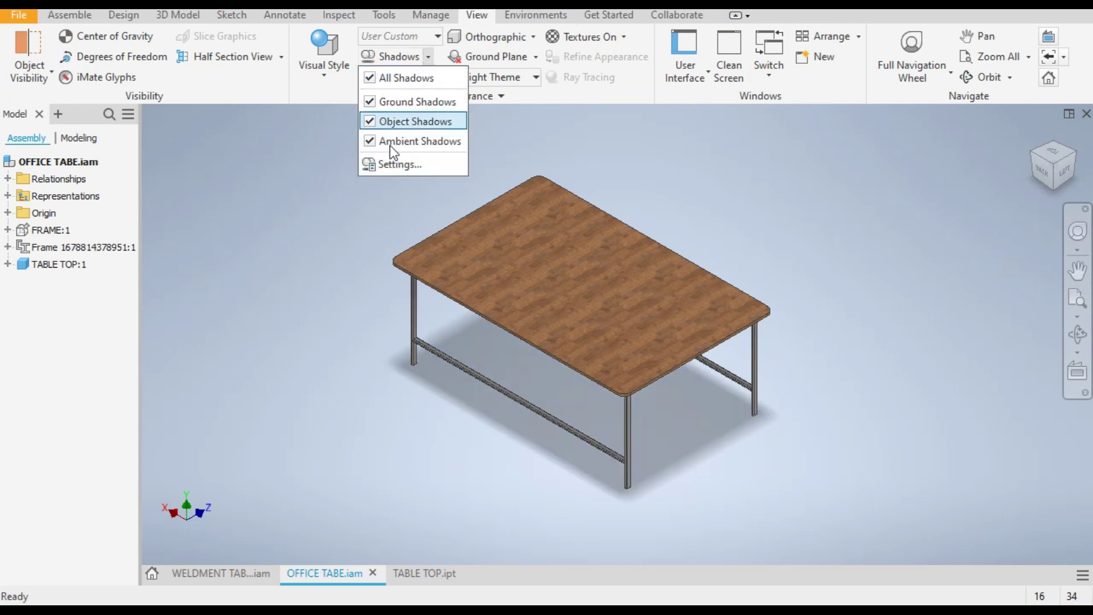
click(330, 225)
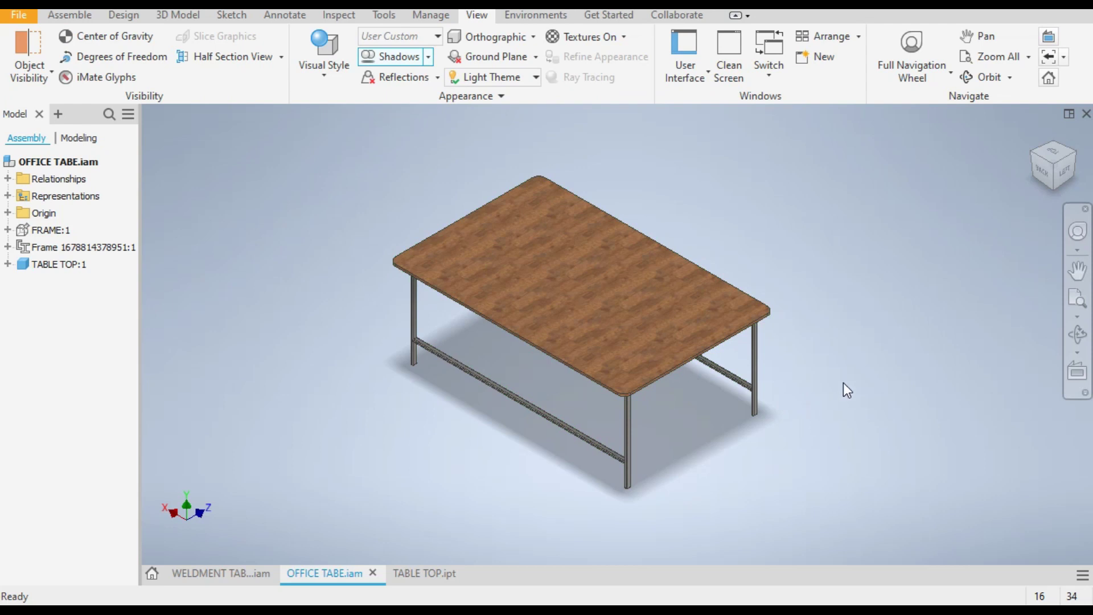
click(428, 80)
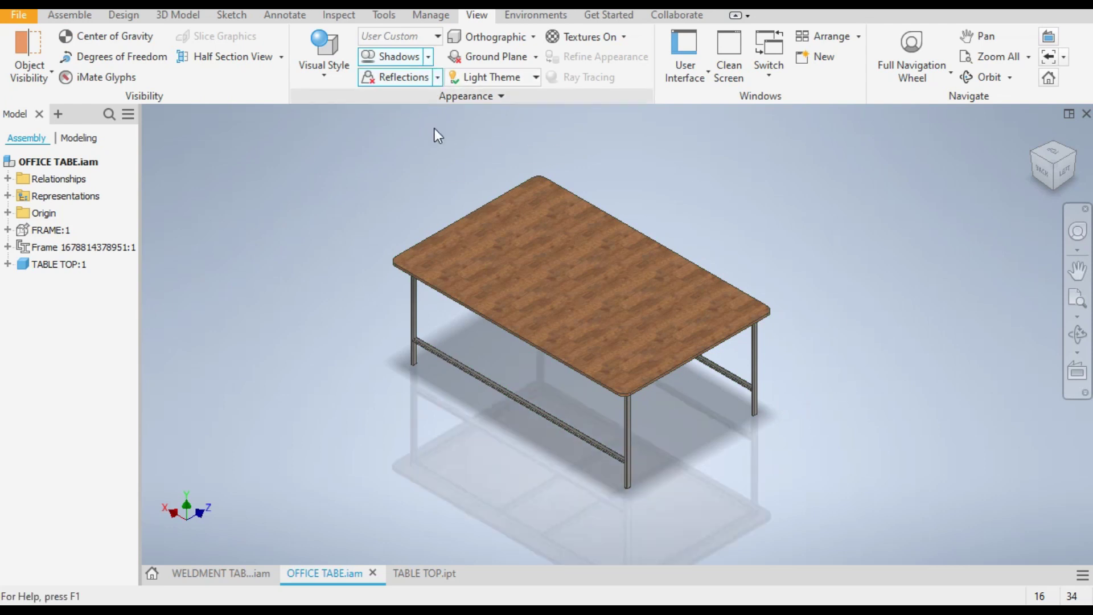